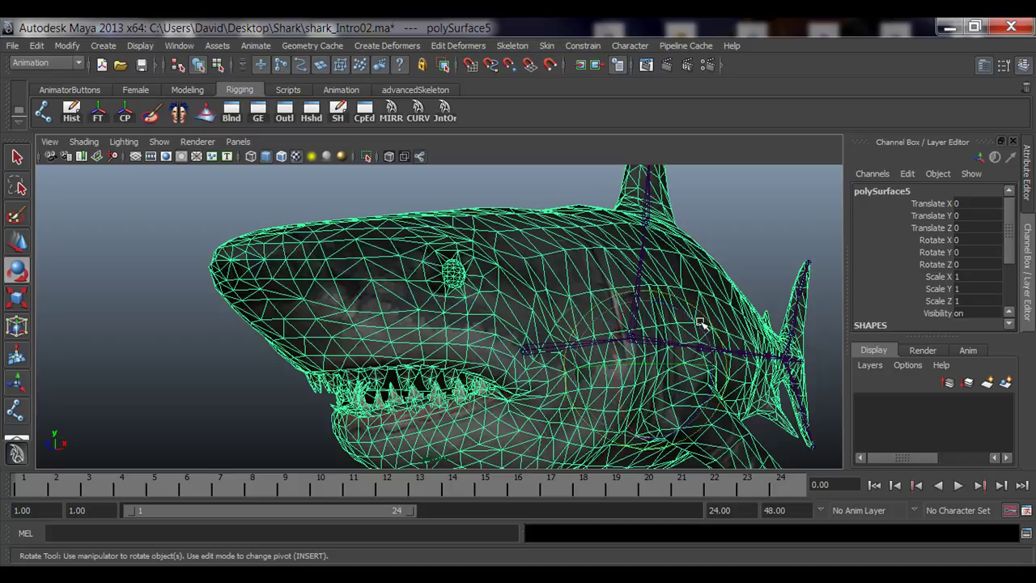
# - Try rotating the shark mesh about its Z axis, undo the rotation and clear the selection
pyautogui.moveTo(692, 318); pyautogui.dragTo(760, 391)
pyautogui.hotkey('ctrl', 'z')
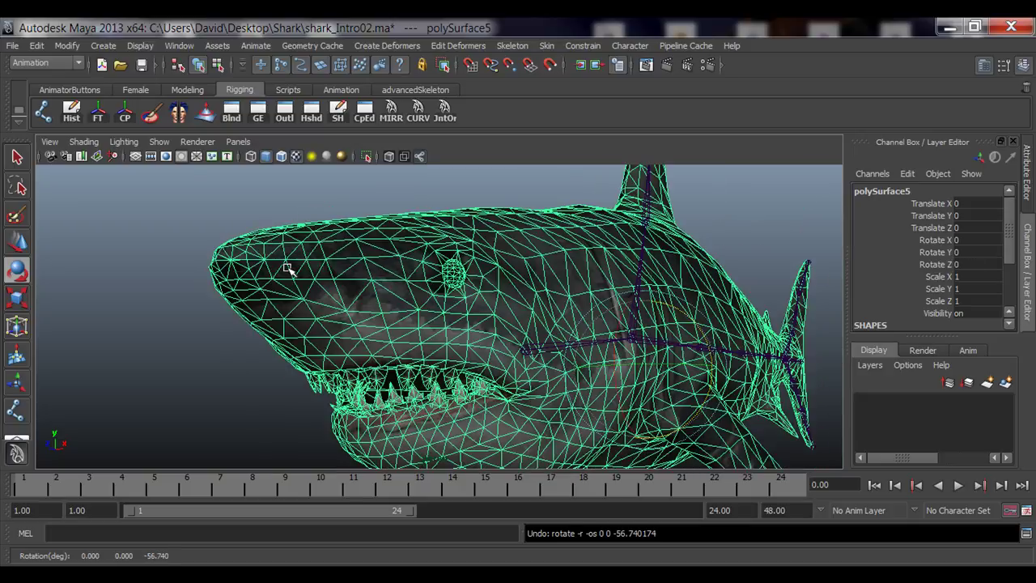
pyautogui.click(162, 277)
# - Show the shark from the side in smooth-shaded display and select the front joint of the spine chain
pyautogui.keyDown('alt'); pyautogui.moveTo(167, 282); pyautogui.dragTo(590, 386); pyautogui.keyUp('alt')
pyautogui.keyDown('alt'); pyautogui.moveTo(405, 405); pyautogui.dragTo(469, 377, button='middle'); pyautogui.keyUp('alt')
pyautogui.keyDown('alt'); pyautogui.moveTo(469, 377); pyautogui.dragTo(514, 374, button='right'); pyautogui.keyUp('alt')
pyautogui.keyDown('alt'); pyautogui.moveTo(572, 364); pyautogui.dragTo(541, 367); pyautogui.keyUp('alt')
pyautogui.keyDown('alt'); pyautogui.moveTo(585, 372); pyautogui.dragTo(518, 371, button='right'); pyautogui.keyUp('alt')
pyautogui.moveTo(615, 347)
pyautogui.keyDown('alt'); pyautogui.mouseDown()
pyautogui.moveTo(577, 361)
pyautogui.moveTo(620, 386)
pyautogui.moveTo(243, 363)
pyautogui.mouseUp(); pyautogui.keyUp('alt')
pyautogui.press('4')
pyautogui.press('5')
pyautogui.press('q')
pyautogui.click(279, 362)
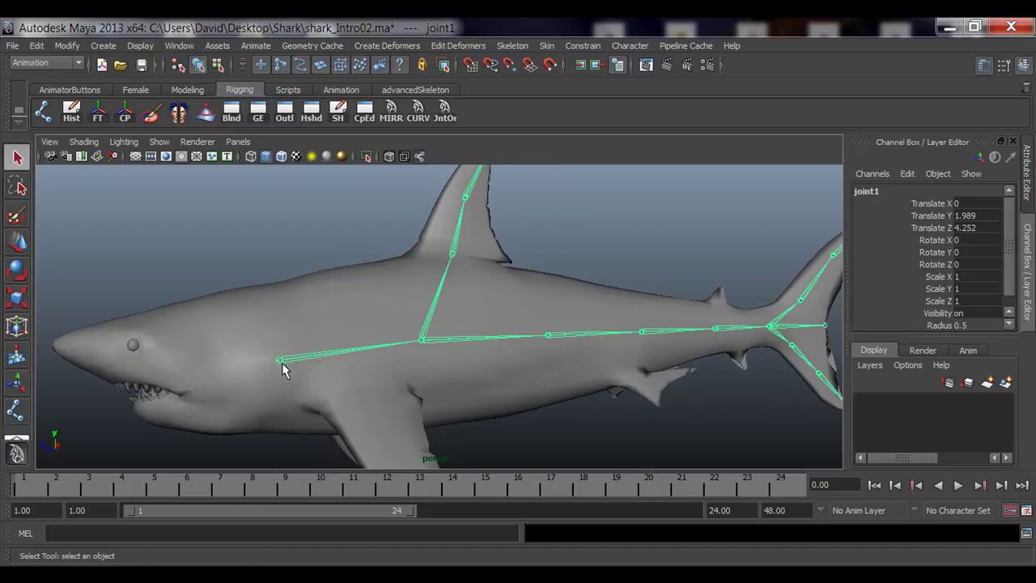
# - Examine how the skeleton runs through the shark's body, dorsal fin and tail, and clear the joint selection
pyautogui.scroll(-3, 511, 375)
pyautogui.keyDown('alt'); pyautogui.moveTo(504, 388); pyautogui.dragTo(491, 384, button='middle'); pyautogui.keyUp('alt')
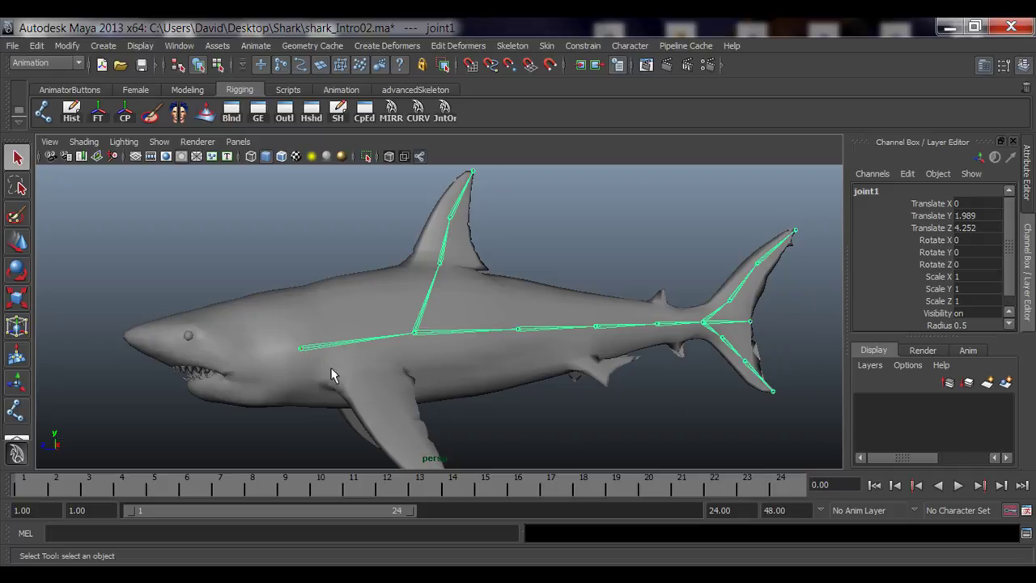
pyautogui.keyDown('alt'); pyautogui.moveTo(372, 401); pyautogui.dragTo(455, 348, button='middle'); pyautogui.keyUp('alt')
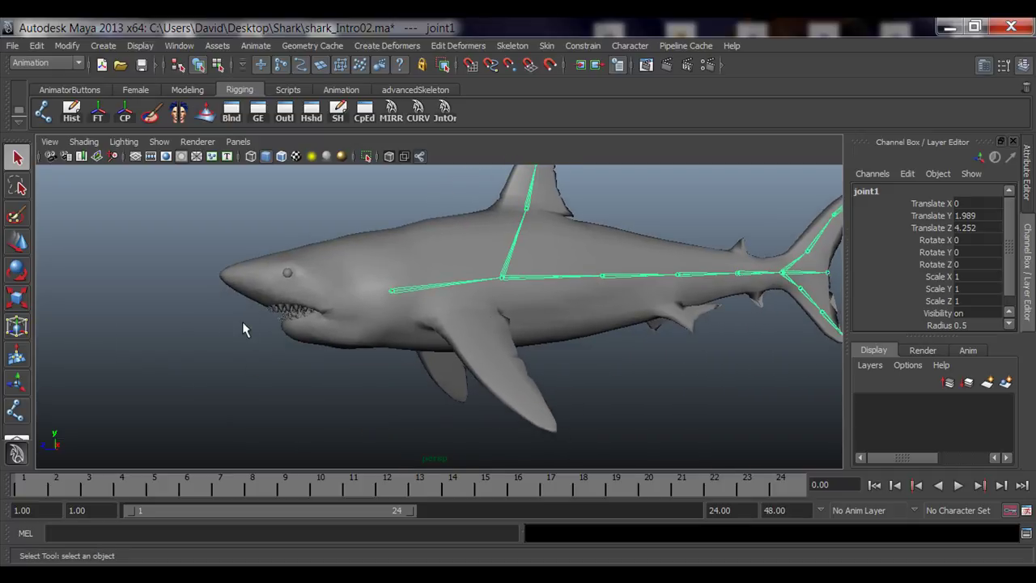
pyautogui.keyDown('alt'); pyautogui.moveTo(242, 321); pyautogui.dragTo(316, 289, button='right'); pyautogui.keyUp('alt')
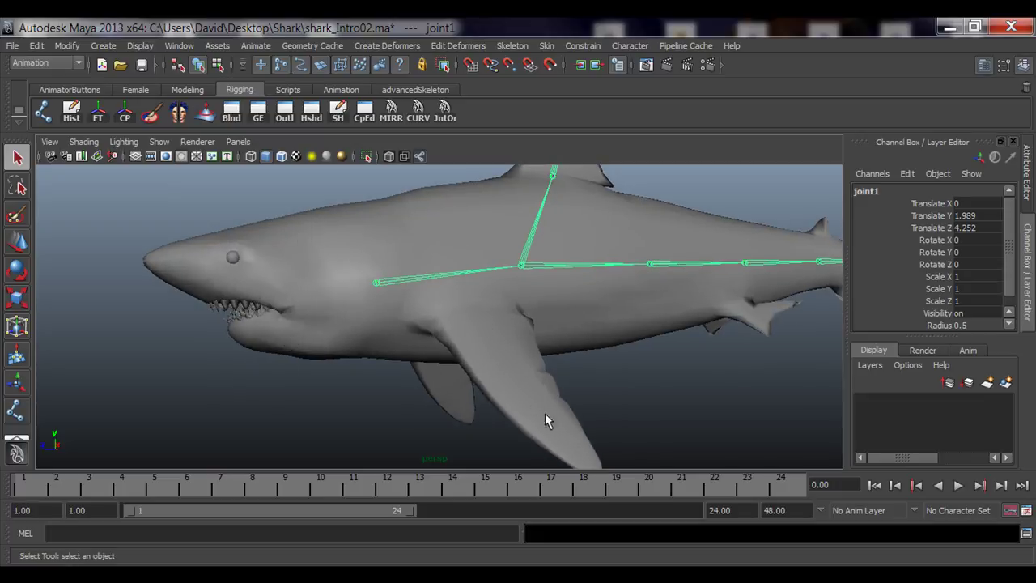
pyautogui.keyDown('alt'); pyautogui.moveTo(558, 414); pyautogui.dragTo(450, 403); pyautogui.keyUp('alt')
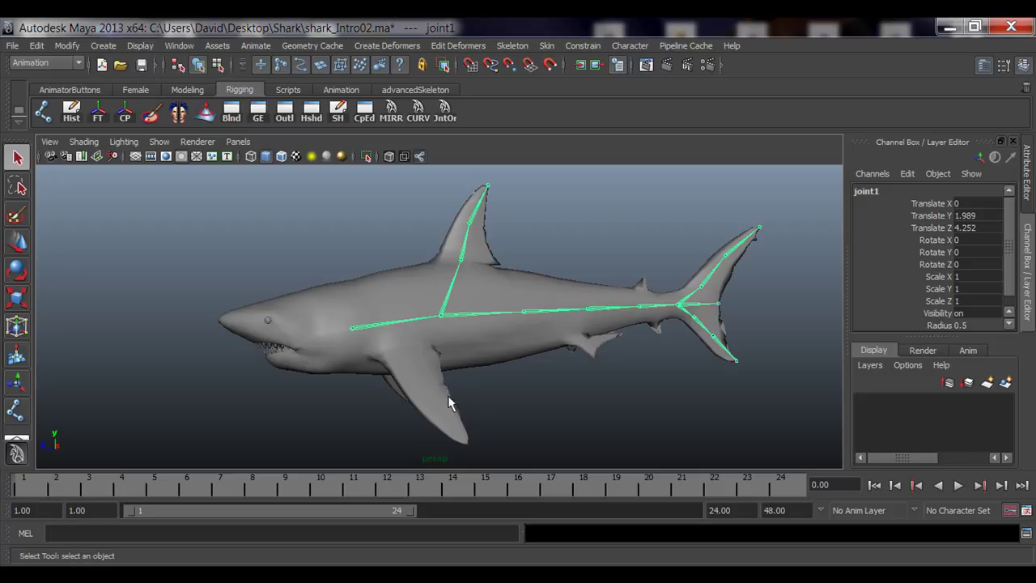
pyautogui.click(521, 392)
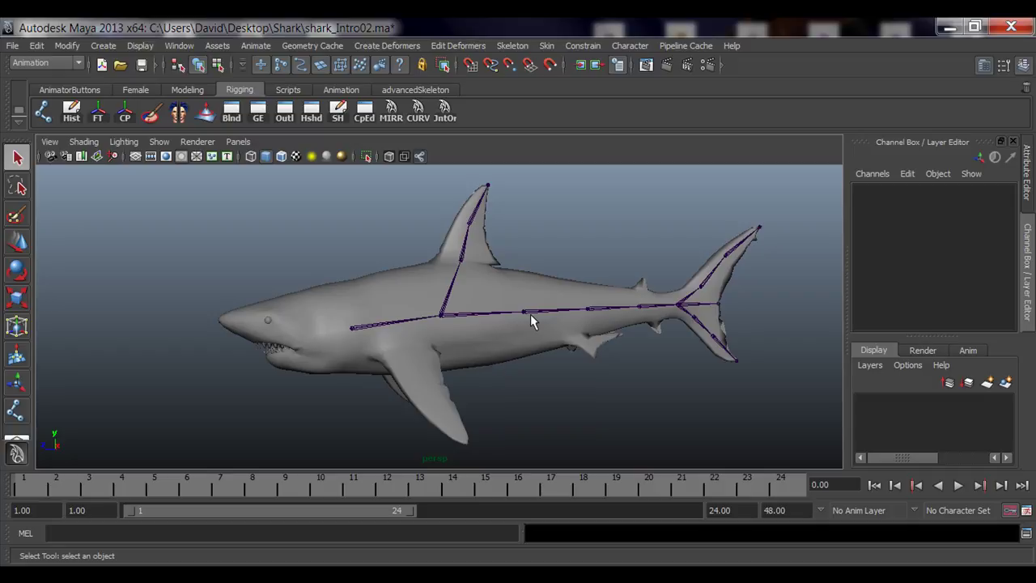
pyautogui.keyDown('alt'); pyautogui.moveTo(530, 321); pyautogui.dragTo(325, 338); pyautogui.keyUp('alt')
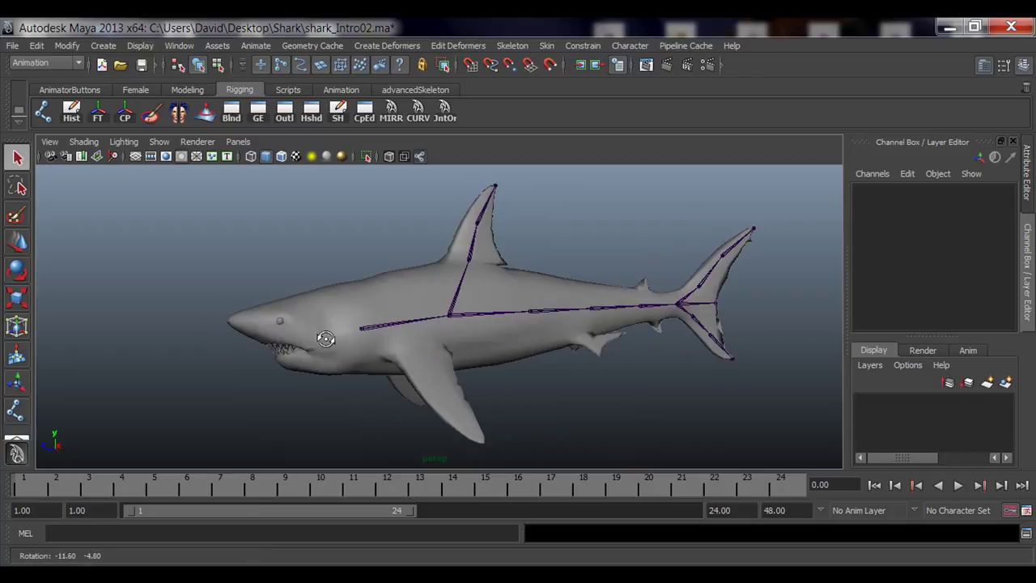
pyautogui.keyDown('alt'); pyautogui.moveTo(325, 338); pyautogui.dragTo(526, 372, button='right'); pyautogui.keyUp('alt')
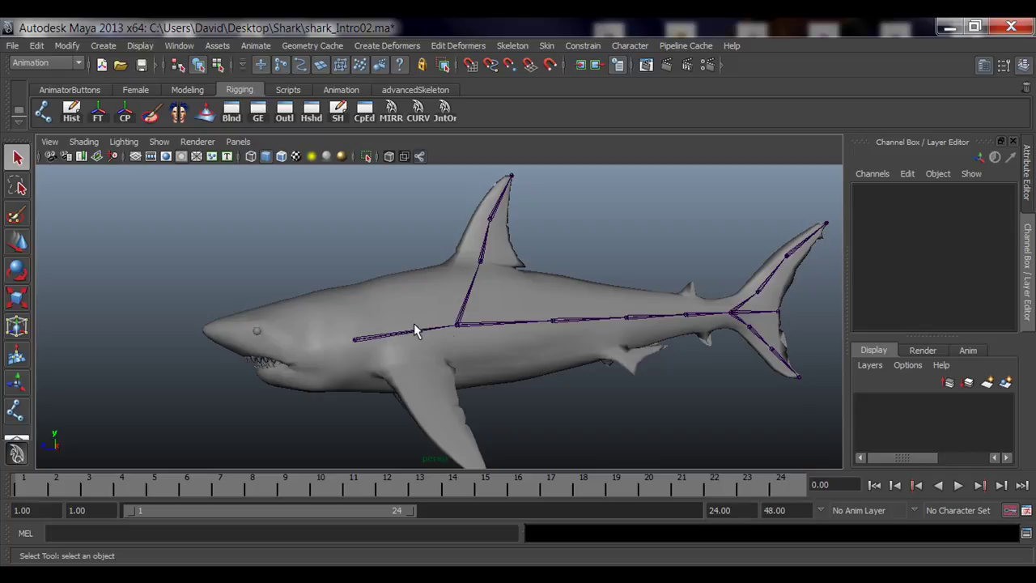
# - Inspect the spine joints behind the dorsal fin one by one toward the tail, and clear the selection
pyautogui.click(554, 323)
pyautogui.keyDown('alt'); pyautogui.moveTo(503, 359); pyautogui.dragTo(391, 386, button='middle'); pyautogui.keyUp('alt')
pyautogui.keyDown('alt'); pyautogui.moveTo(390, 386); pyautogui.dragTo(548, 421, button='right'); pyautogui.keyUp('alt')
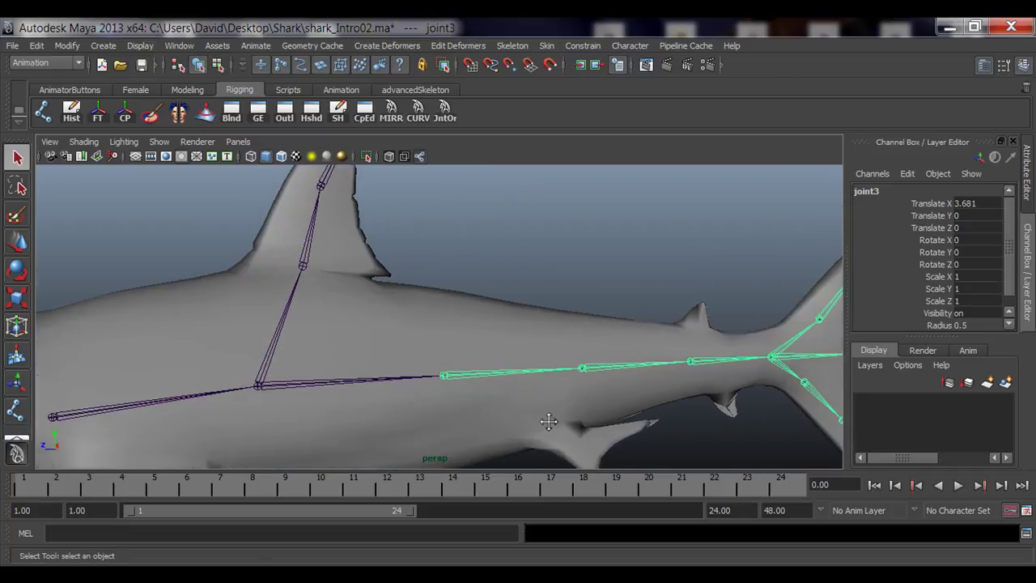
pyautogui.keyDown('alt'); pyautogui.moveTo(548, 421); pyautogui.dragTo(502, 343, button='middle'); pyautogui.keyUp('alt')
pyautogui.keyDown('alt'); pyautogui.moveTo(313, 399); pyautogui.dragTo(382, 401, button='right'); pyautogui.keyUp('alt')
pyautogui.keyDown('alt'); pyautogui.moveTo(470, 321); pyautogui.dragTo(361, 389, button='middle'); pyautogui.keyUp('alt')
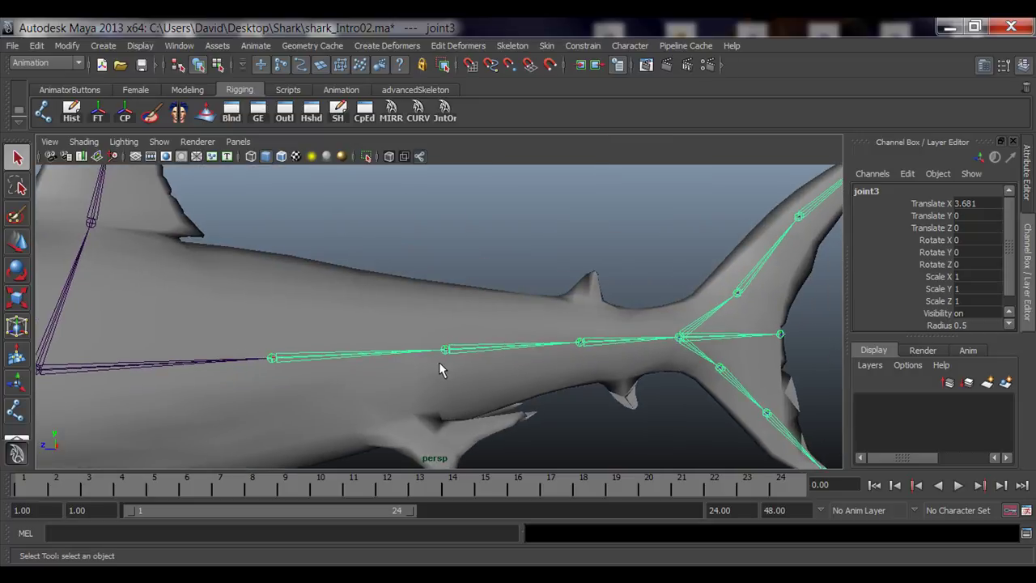
pyautogui.click(445, 350)
pyautogui.keyDown('alt'); pyautogui.moveTo(447, 353); pyautogui.dragTo(387, 342, button='middle'); pyautogui.keyUp('alt')
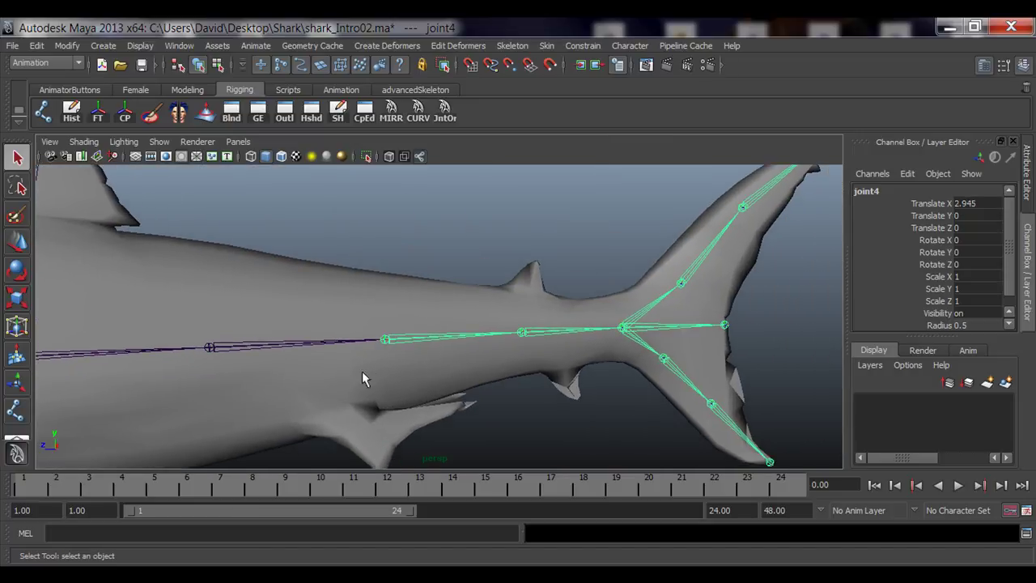
pyautogui.keyDown('alt'); pyautogui.moveTo(361, 378); pyautogui.dragTo(574, 377, button='right'); pyautogui.keyUp('alt')
pyautogui.click(559, 342)
pyautogui.keyDown('alt'); pyautogui.moveTo(559, 344); pyautogui.dragTo(453, 402, button='middle'); pyautogui.keyUp('alt')
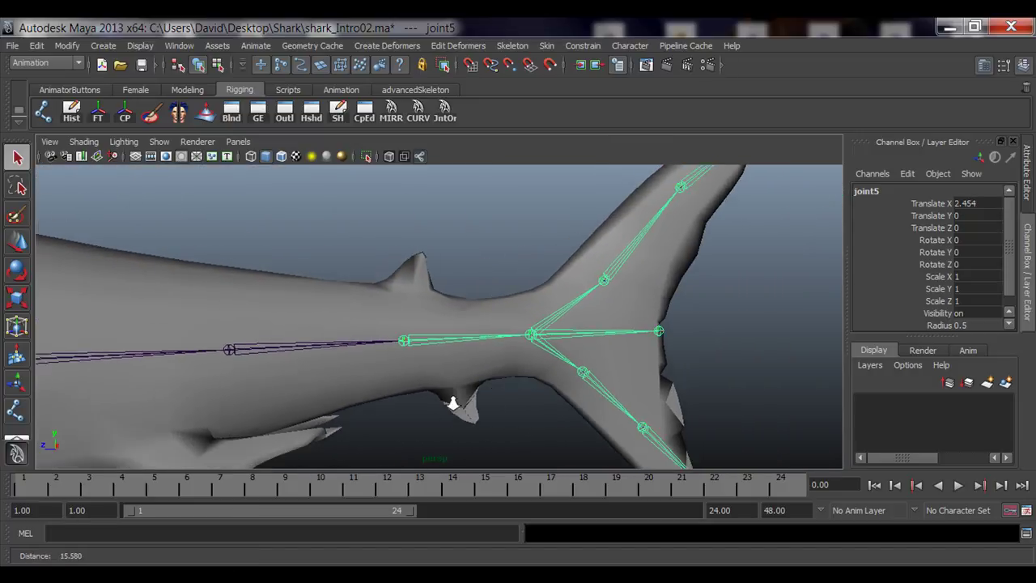
pyautogui.keyDown('alt'); pyautogui.moveTo(453, 402); pyautogui.dragTo(436, 400, button='right'); pyautogui.keyUp('alt')
pyautogui.keyDown('alt'); pyautogui.moveTo(337, 264); pyautogui.dragTo(518, 256, button='middle'); pyautogui.keyUp('alt')
pyautogui.click(506, 248)
# - Select the front spine joint, open its name for editing, and leave it with the joints deselected
pyautogui.keyDown('alt'); pyautogui.moveTo(478, 340); pyautogui.dragTo(305, 356, button='right'); pyautogui.keyUp('alt')
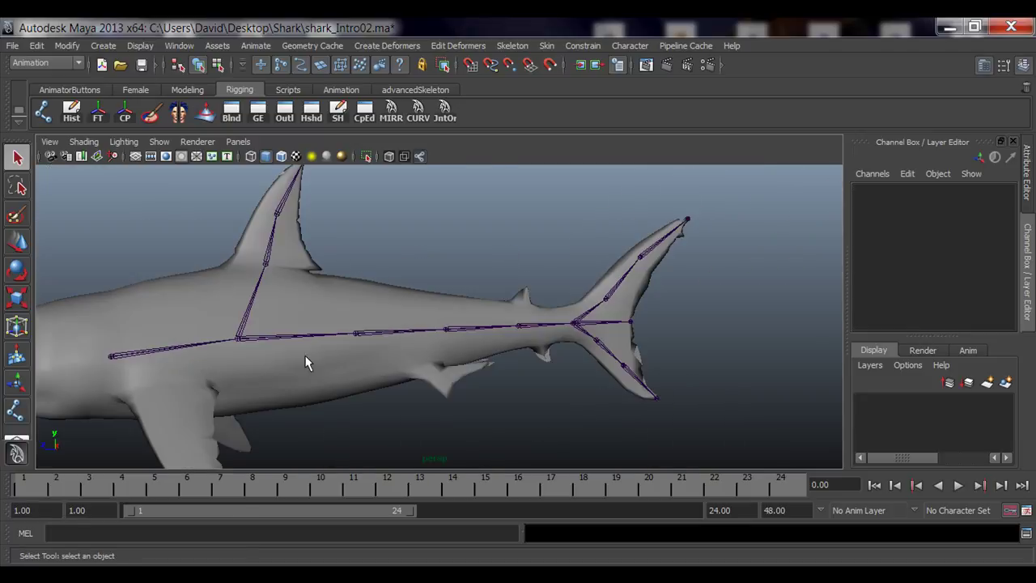
pyautogui.keyDown('alt'); pyautogui.moveTo(305, 356); pyautogui.dragTo(469, 340, button='middle'); pyautogui.keyUp('alt')
pyautogui.keyDown('alt'); pyautogui.moveTo(152, 365); pyautogui.dragTo(281, 366, button='right'); pyautogui.keyUp('alt')
pyautogui.keyDown('alt'); pyautogui.moveTo(282, 366); pyautogui.dragTo(329, 349, button='middle'); pyautogui.keyUp('alt')
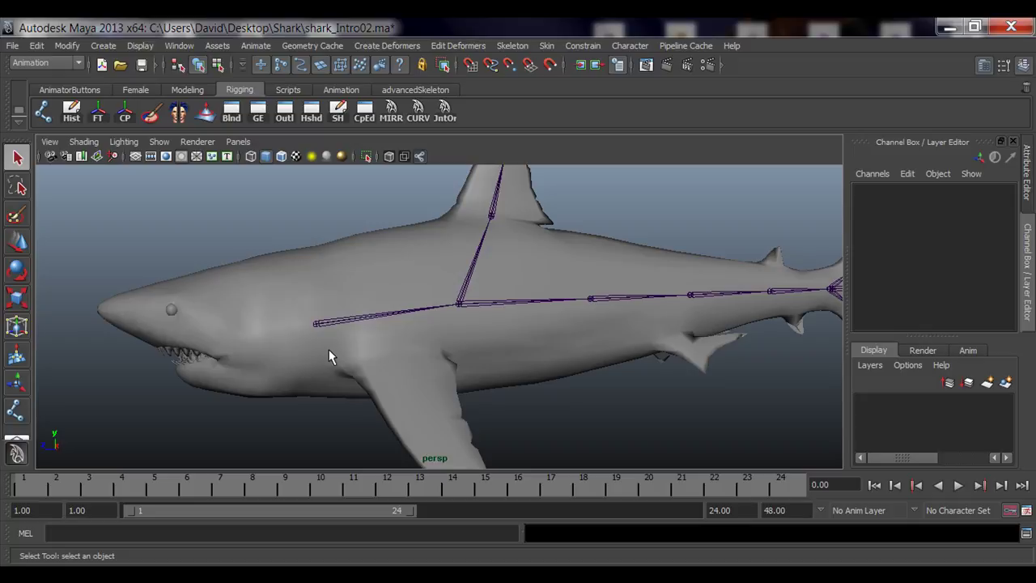
pyautogui.click(318, 327)
pyautogui.keyDown('alt'); pyautogui.moveTo(320, 333); pyautogui.dragTo(296, 349, button='middle'); pyautogui.keyUp('alt')
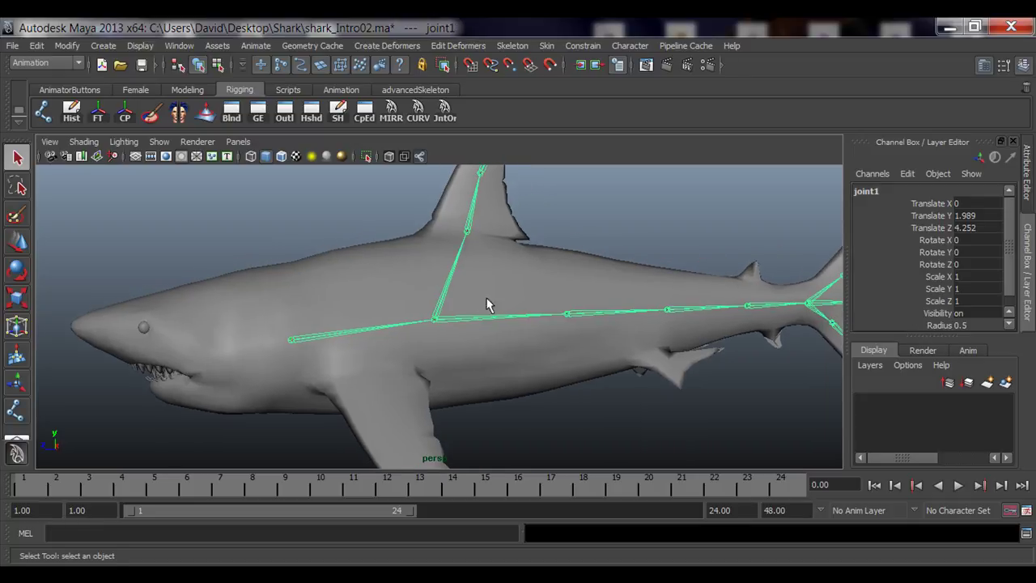
pyautogui.scroll(-4, 501, 369)
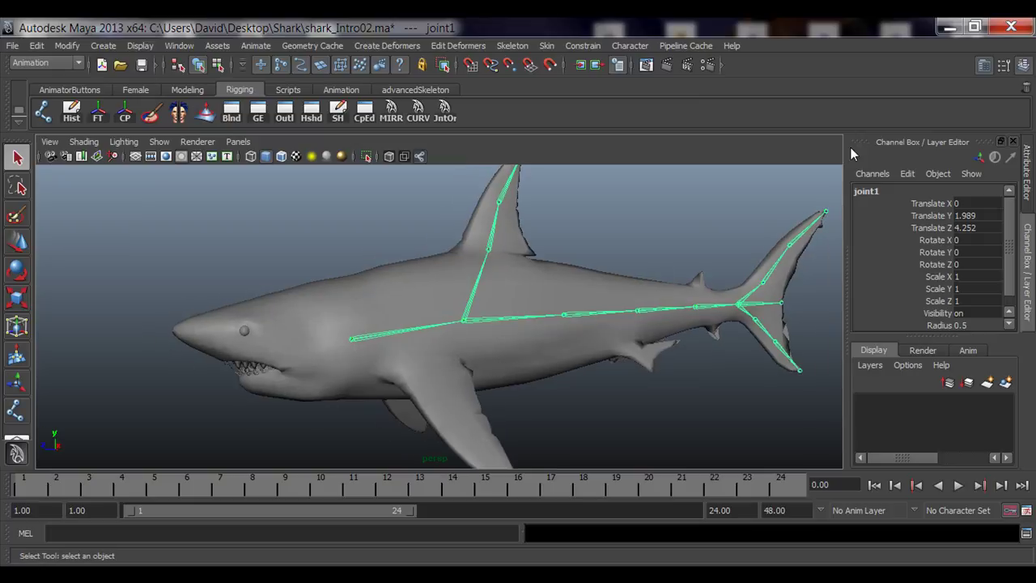
pyautogui.click(866, 192)
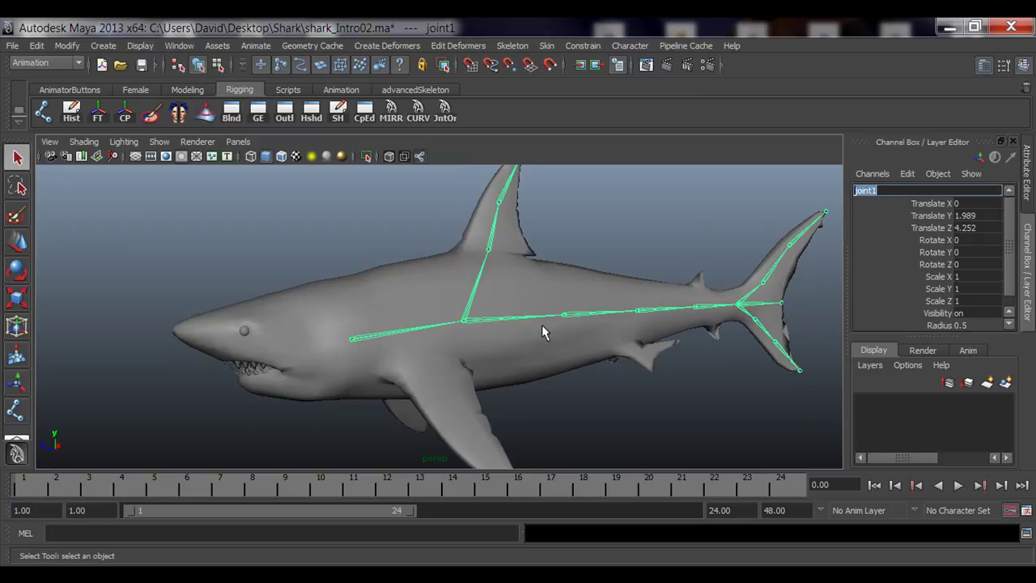
pyautogui.click(566, 315)
pyautogui.click(647, 237)
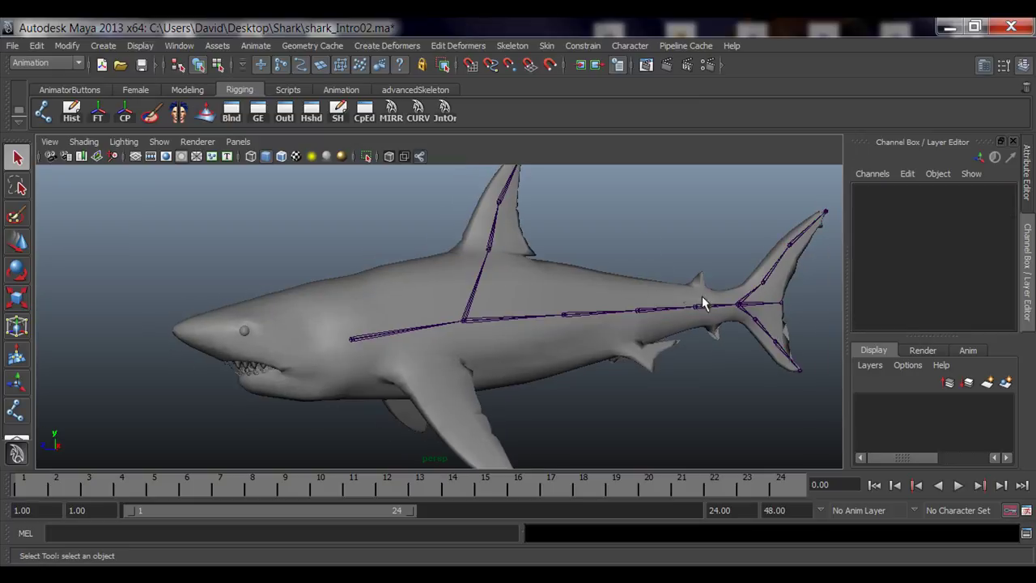
# - Switch to Firefox, locate the Joint Orient Script on the Animation Methods scripts page, and return to Maya
pyautogui.scroll(-2, 607, 294)
pyautogui.scroll(-2, 552, 363)
pyautogui.keyDown('alt'); pyautogui.moveTo(553, 363); pyautogui.dragTo(531, 348); pyautogui.keyUp('alt')
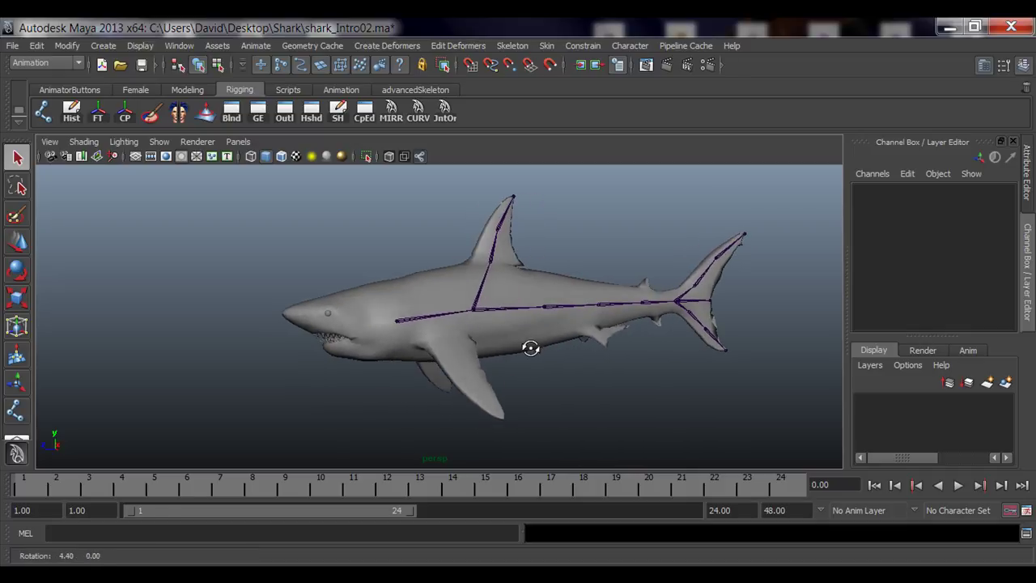
pyautogui.click(121, 574)
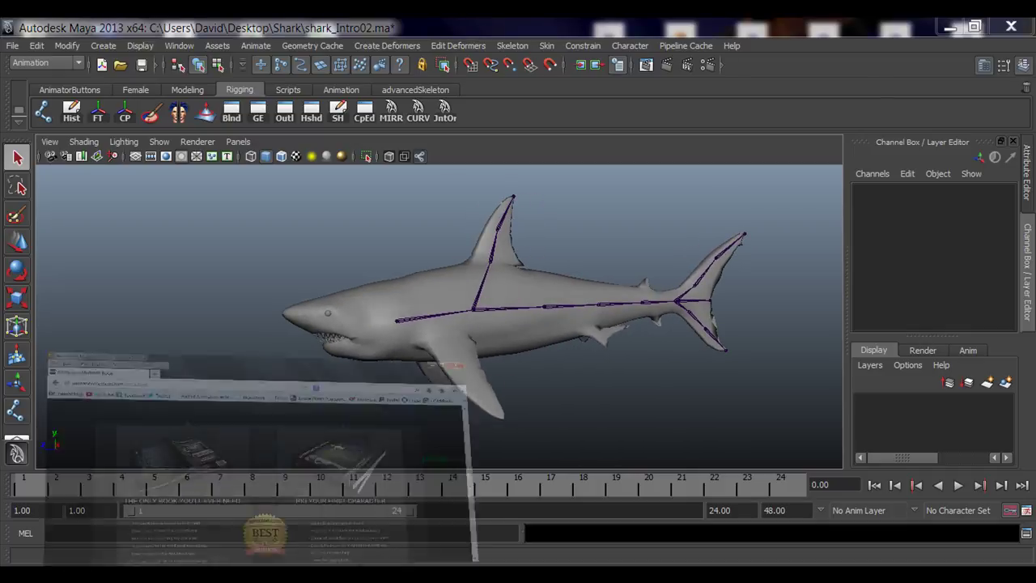
pyautogui.scroll(5, 540, 384)
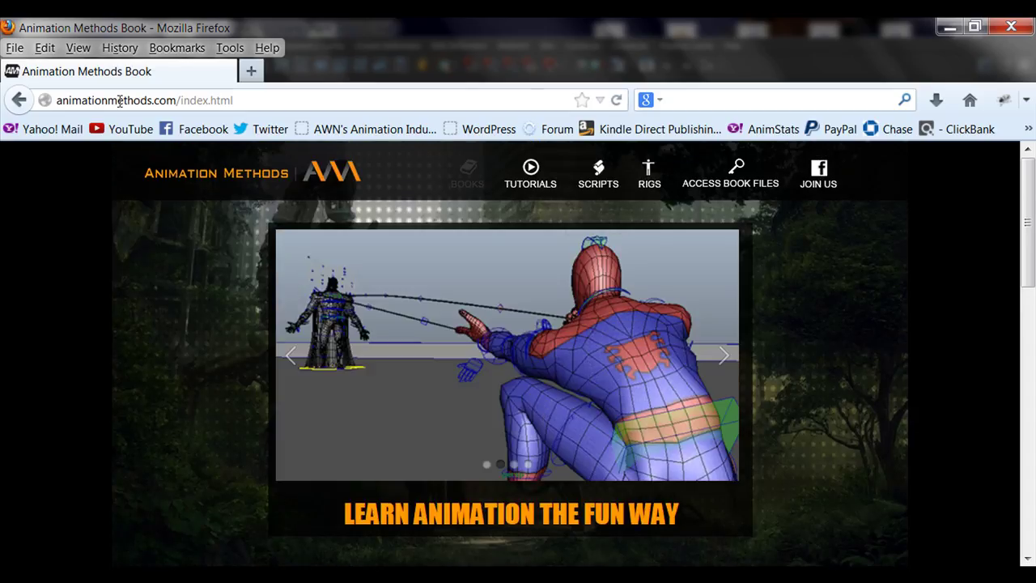
pyautogui.click(599, 185)
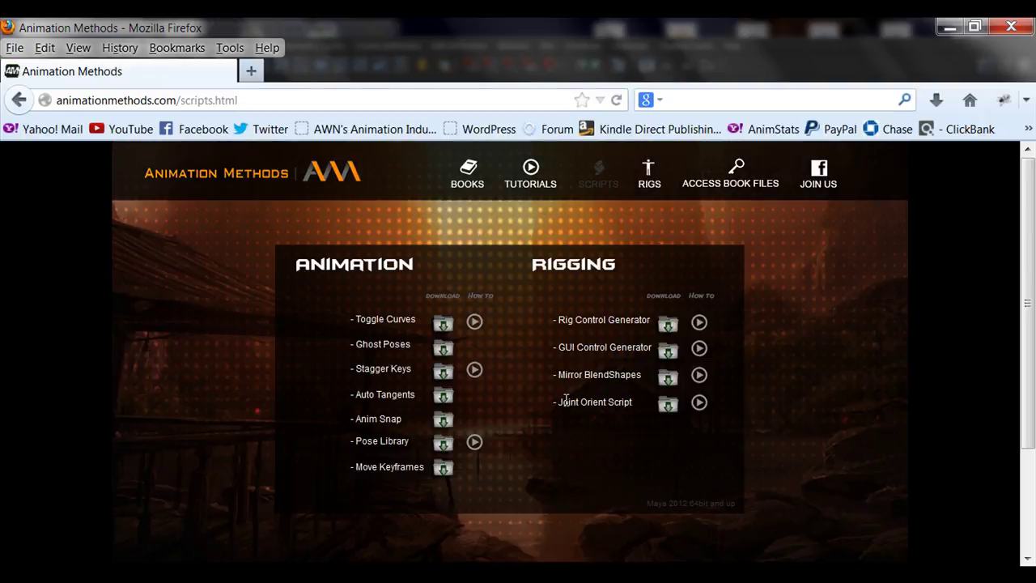
pyautogui.moveTo(558, 401); pyautogui.dragTo(631, 400)
pyautogui.click(601, 408)
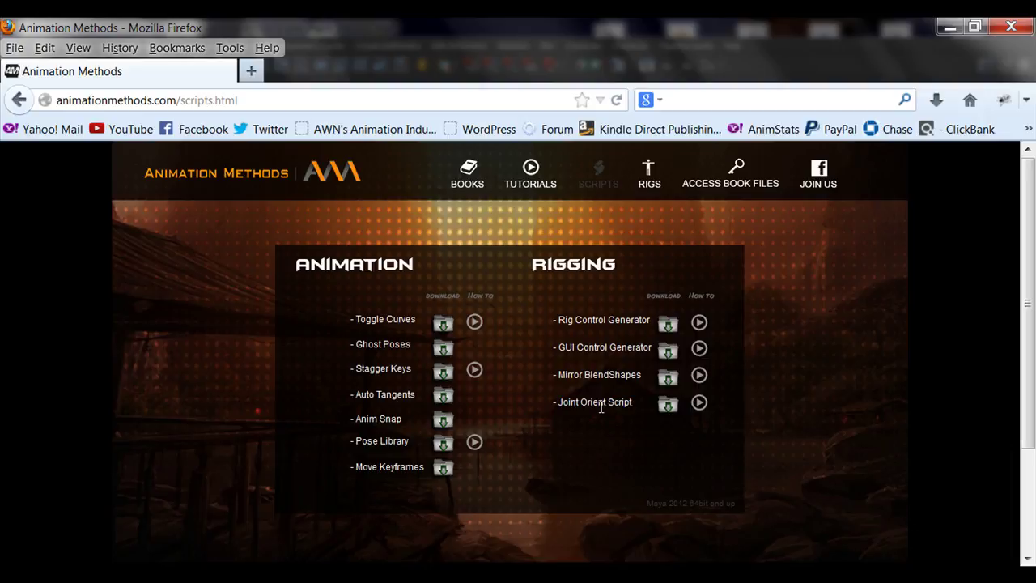
pyautogui.click(950, 31)
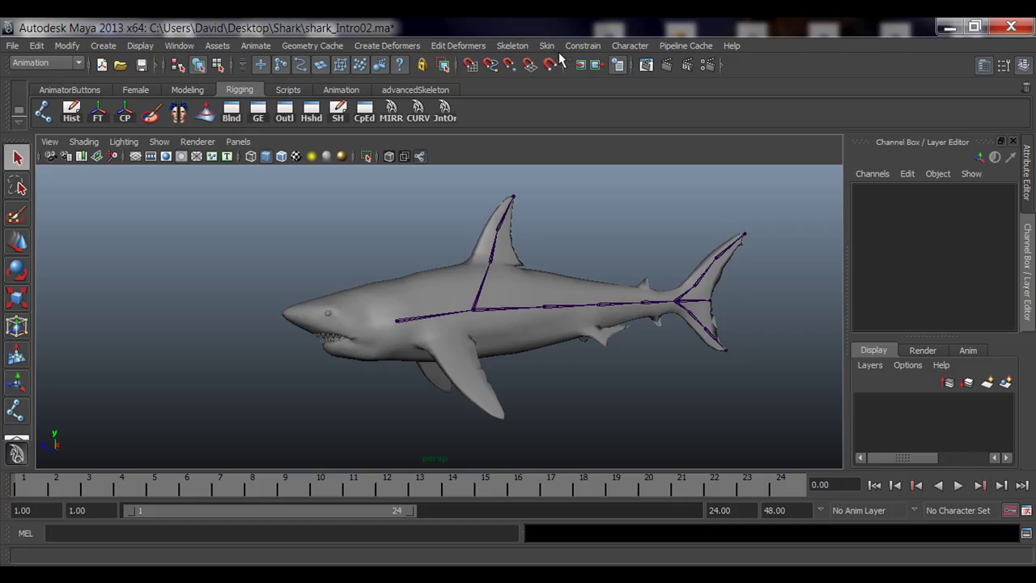
# - Launch the cometJointOrient script and place its window beside the shark
pyautogui.click(513, 45)
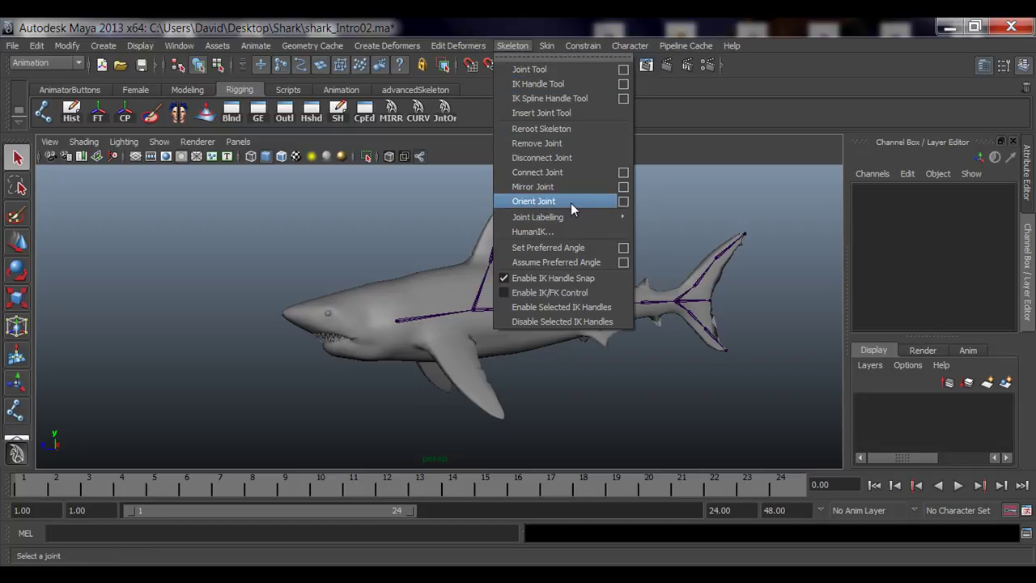
pyautogui.click(711, 218)
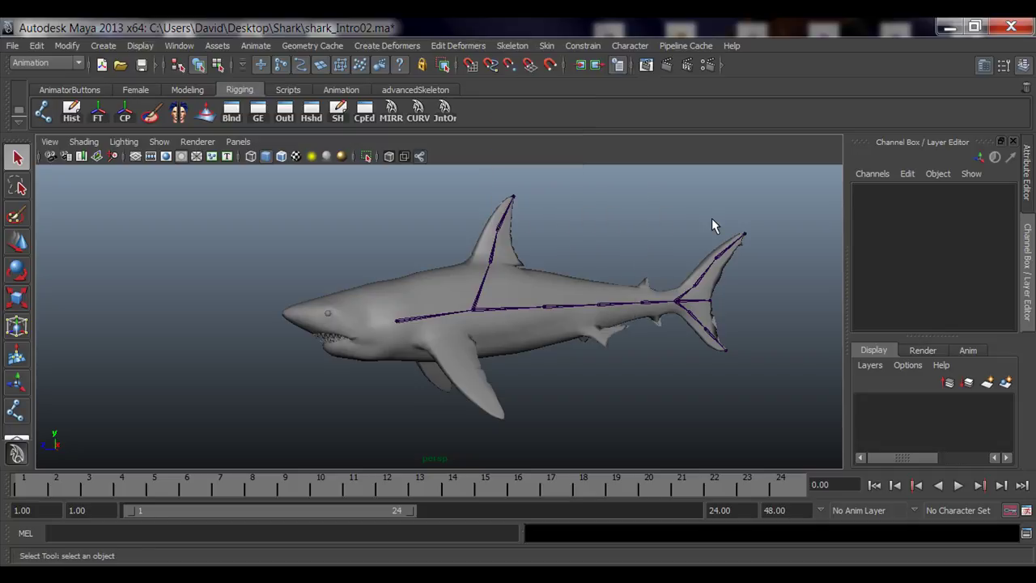
pyautogui.click(444, 112)
pyautogui.moveTo(753, 200); pyautogui.dragTo(731, 144)
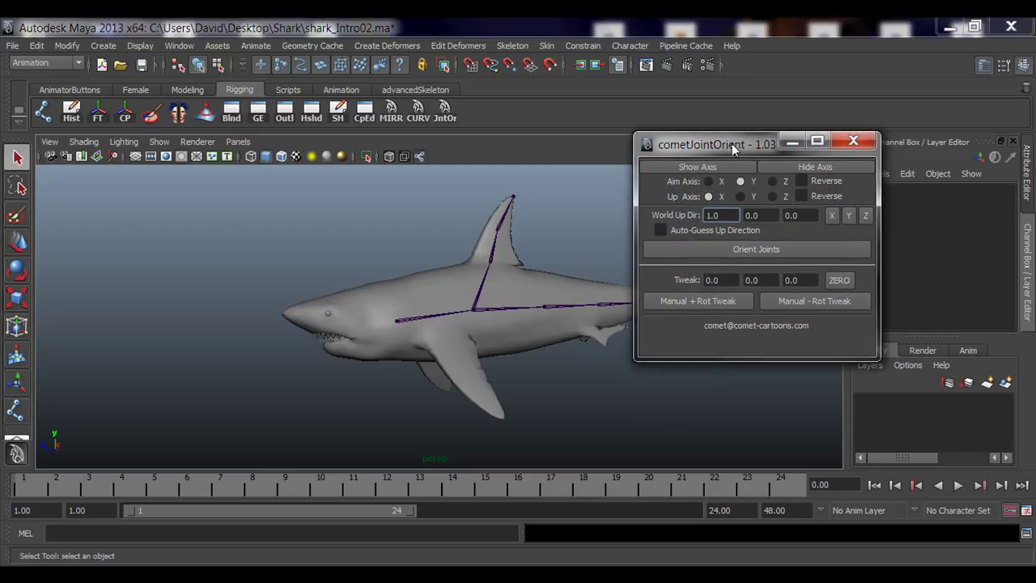
# - Set the joint orientation to aim axis X, up axis Y and world up direction Y, keeping the window clear of the model
pyautogui.click(709, 182)
pyautogui.click(739, 196)
pyautogui.click(848, 215)
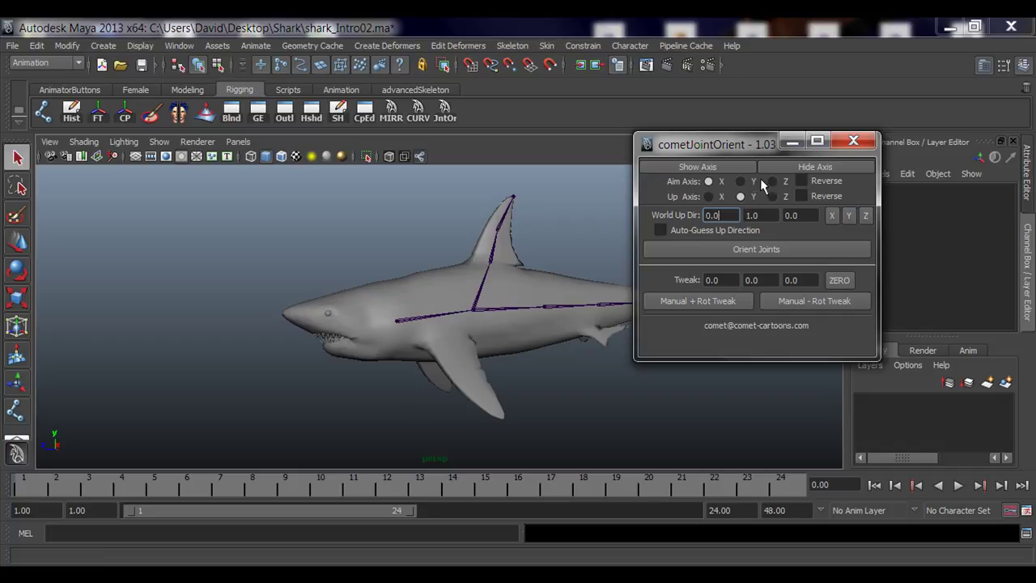
pyautogui.moveTo(713, 144); pyautogui.dragTo(773, 148)
# - Switch to the maximized side view and examine the shark's fins and spine joints from head to tail
pyautogui.keyDown('alt'); pyautogui.moveTo(482, 279); pyautogui.dragTo(425, 296, button='middle'); pyautogui.keyUp('alt')
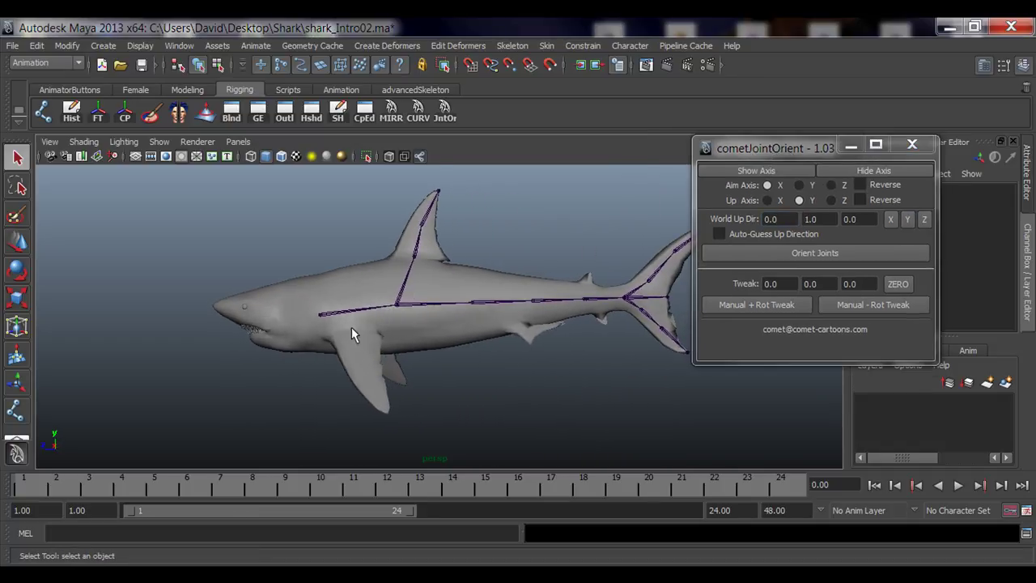
pyautogui.press('space')
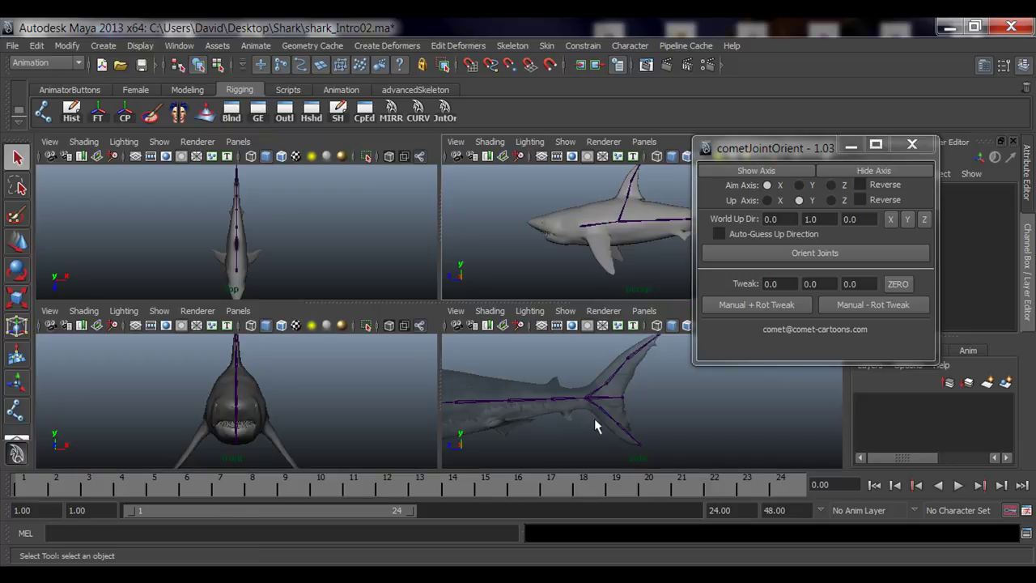
pyautogui.press('space')
pyautogui.keyDown('alt'); pyautogui.moveTo(361, 367); pyautogui.dragTo(639, 331, button='middle'); pyautogui.keyUp('alt')
pyautogui.keyDown('alt'); pyautogui.moveTo(321, 335); pyautogui.dragTo(497, 307, button='middle'); pyautogui.keyUp('alt')
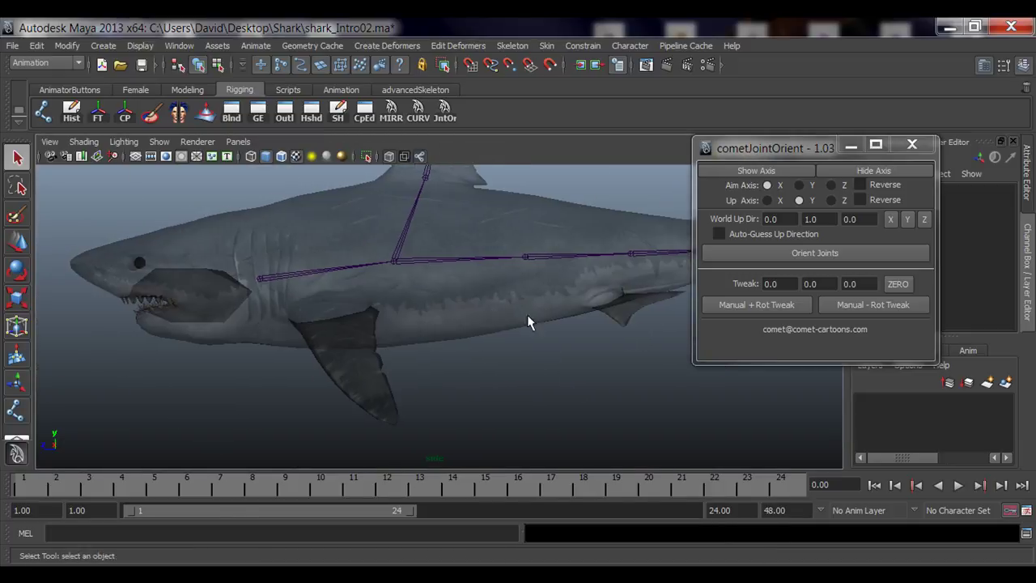
pyautogui.scroll(-1, 522, 321)
pyautogui.moveTo(406, 333)
pyautogui.keyDown('alt'); pyautogui.mouseDown(button='middle')
pyautogui.moveTo(449, 318)
pyautogui.moveTo(420, 328)
pyautogui.mouseUp(button='middle'); pyautogui.keyUp('alt')
pyautogui.scroll(3, 493, 358)
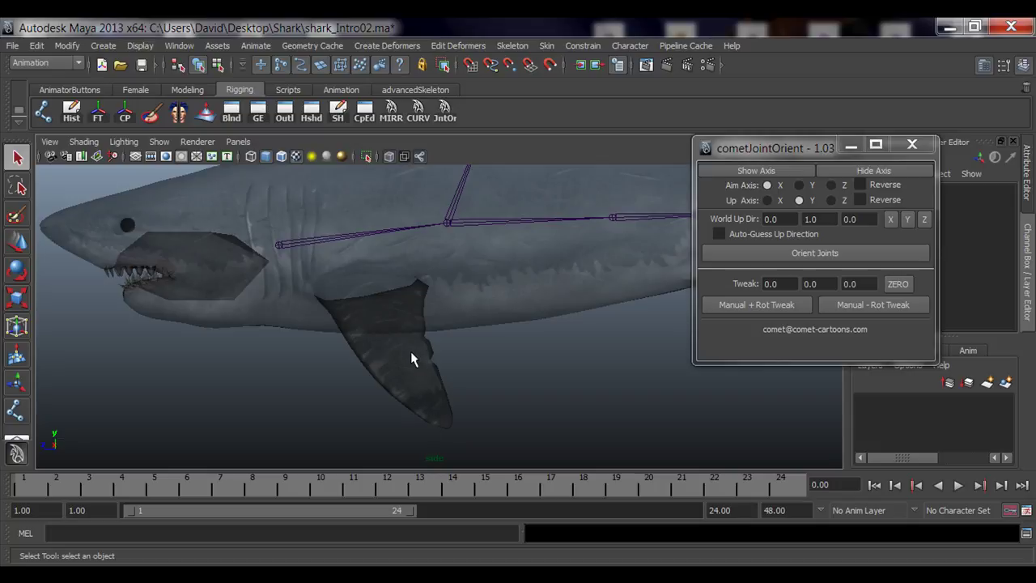
pyautogui.scroll(-2, 430, 358)
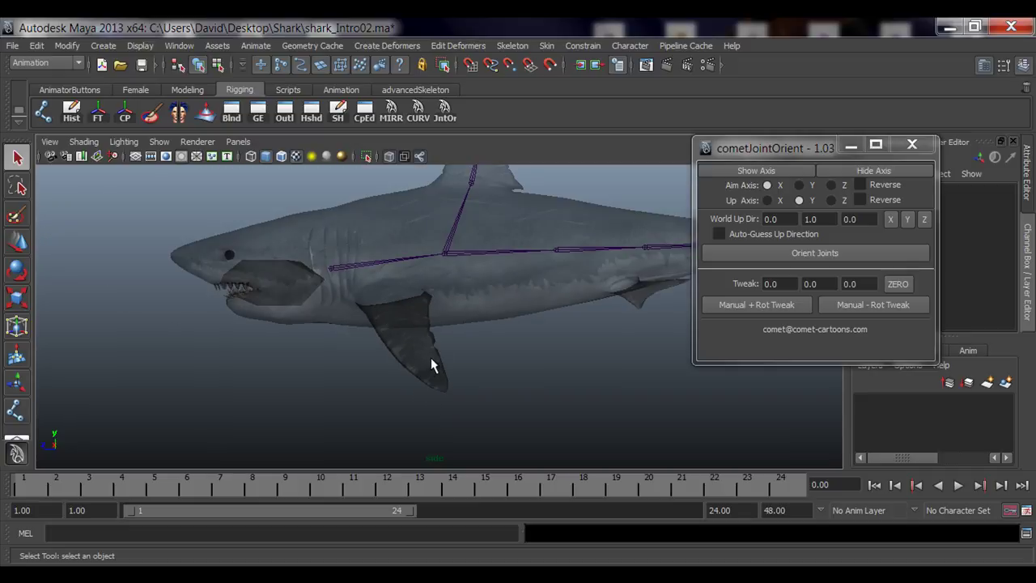
pyautogui.keyDown('alt'); pyautogui.moveTo(490, 308); pyautogui.dragTo(317, 371, button='middle'); pyautogui.keyUp('alt')
pyautogui.scroll(1, 316, 362)
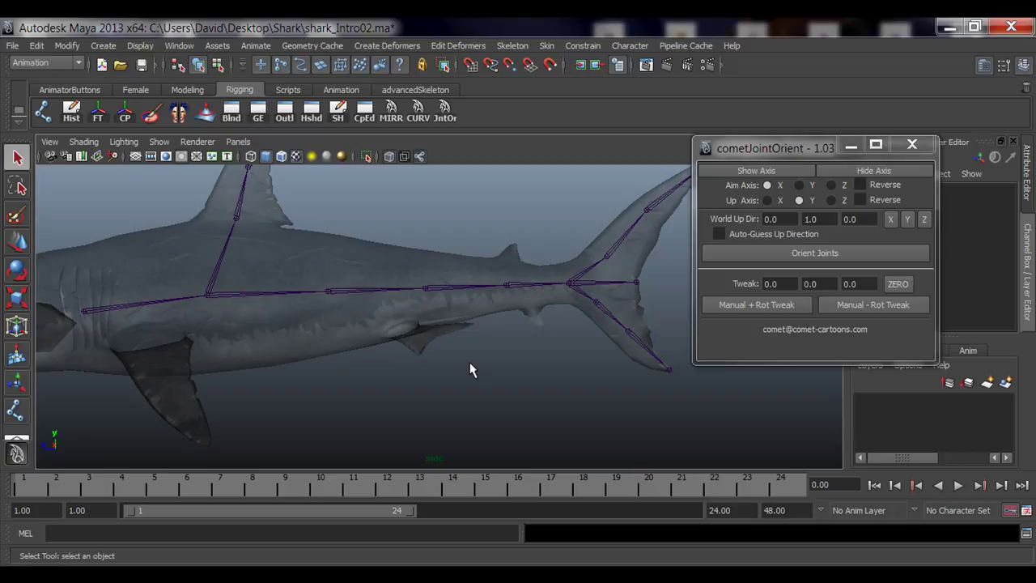
# - Draw a two-joint chain from the pectoral fin's base to its tip in the side view
pyautogui.keyDown('alt'); pyautogui.moveTo(361, 307); pyautogui.dragTo(456, 336, button='middle'); pyautogui.keyUp('alt')
pyautogui.keyDown('alt'); pyautogui.moveTo(298, 338); pyautogui.dragTo(357, 337, button='middle'); pyautogui.keyUp('alt')
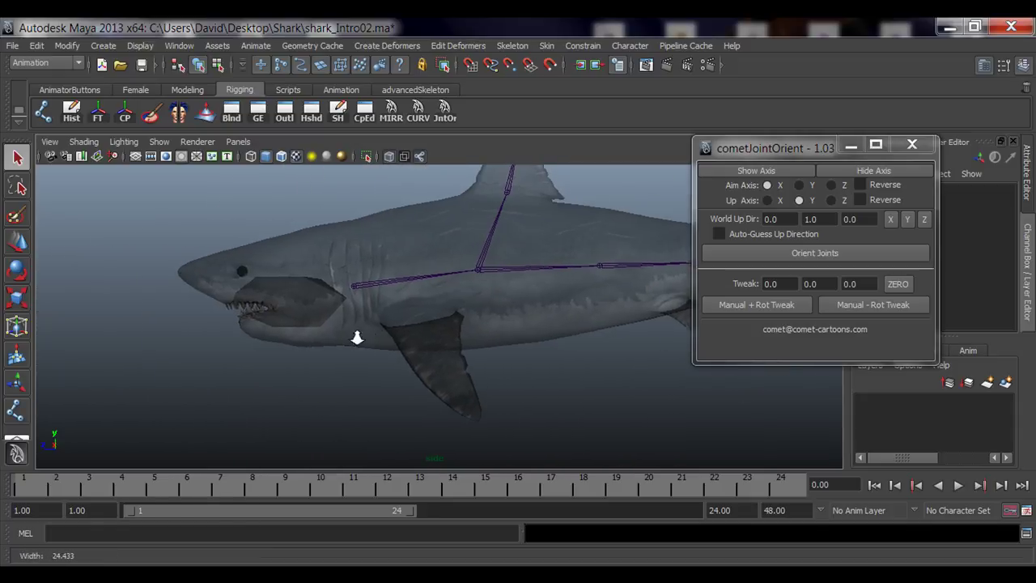
pyautogui.keyDown('alt'); pyautogui.moveTo(357, 338); pyautogui.dragTo(488, 351, button='right'); pyautogui.keyUp('alt')
pyautogui.keyDown('alt'); pyautogui.moveTo(488, 350); pyautogui.dragTo(462, 294, button='middle'); pyautogui.keyUp('alt')
pyautogui.keyDown('alt'); pyautogui.moveTo(305, 355); pyautogui.dragTo(466, 374, button='right'); pyautogui.keyUp('alt')
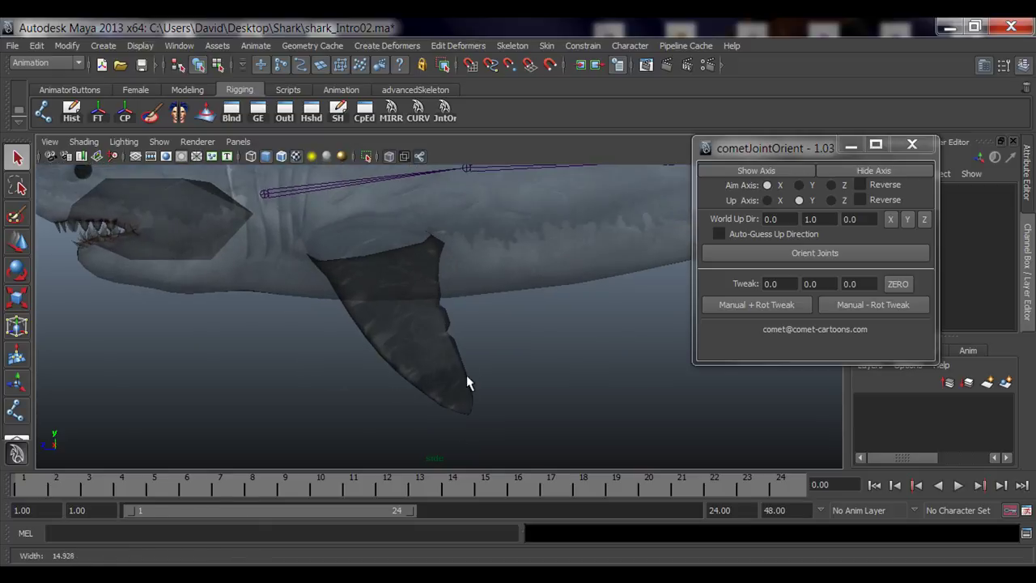
pyautogui.click(41, 111)
pyautogui.click(378, 247)
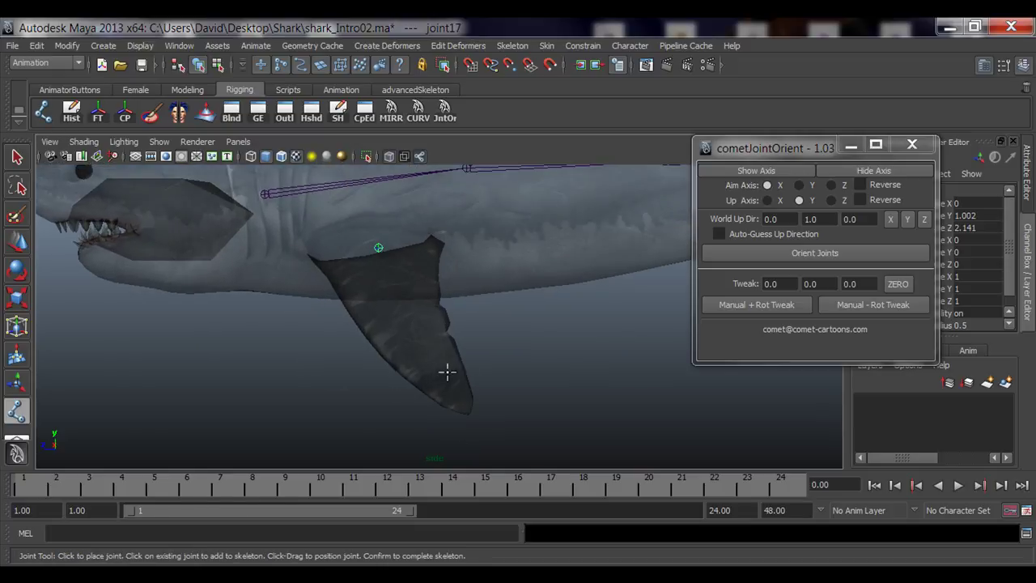
pyautogui.click(465, 397)
pyautogui.press('Return')
pyautogui.press('e')
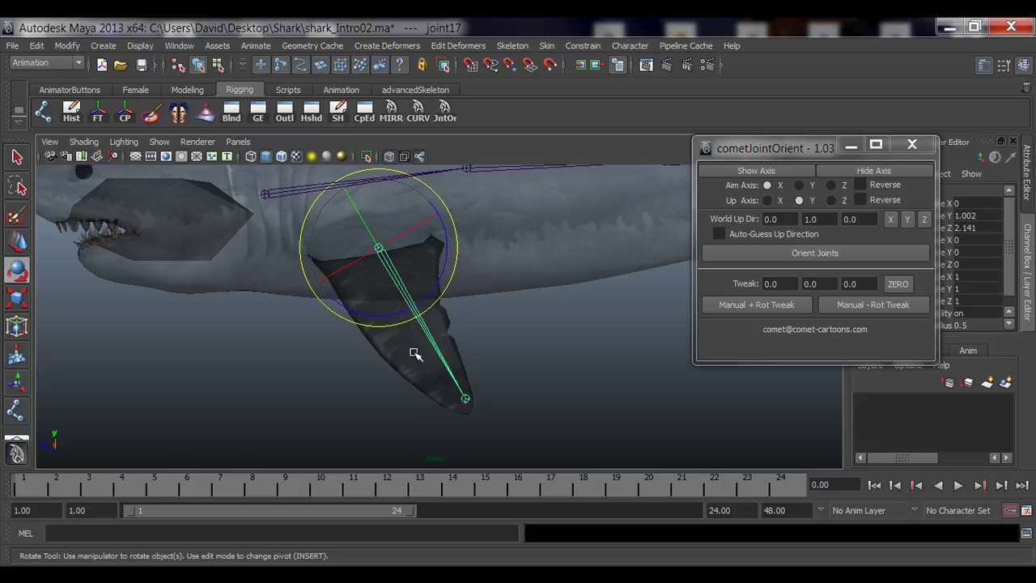
# - Try rotating the fin chain's base joint about -27.6 degrees in Z, and undo the rotation and the chain
pyautogui.moveTo(390, 322); pyautogui.dragTo(362, 328)
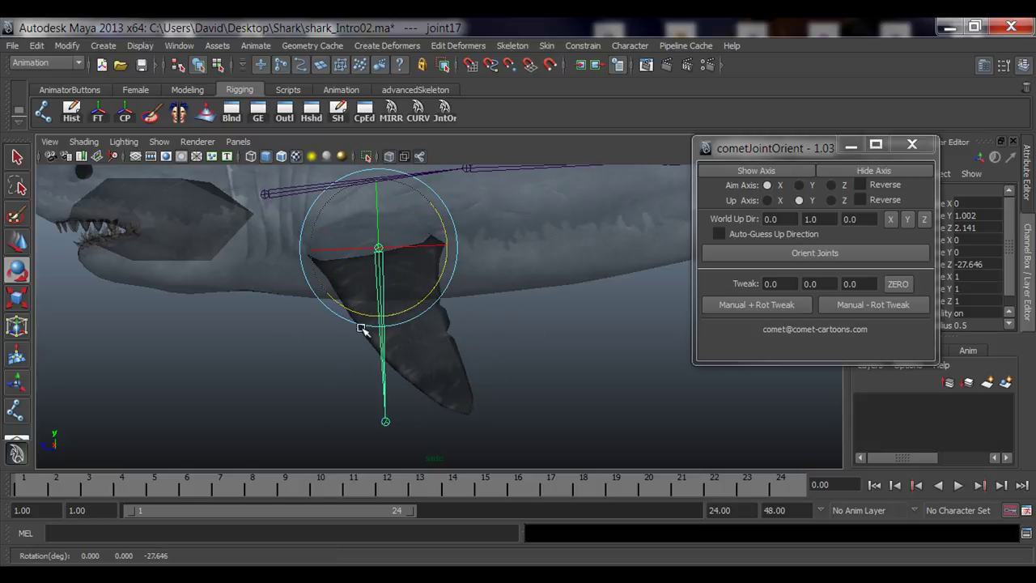
pyautogui.hotkey('ctrl', 'z')
pyautogui.hotkey('ctrl', 'z')
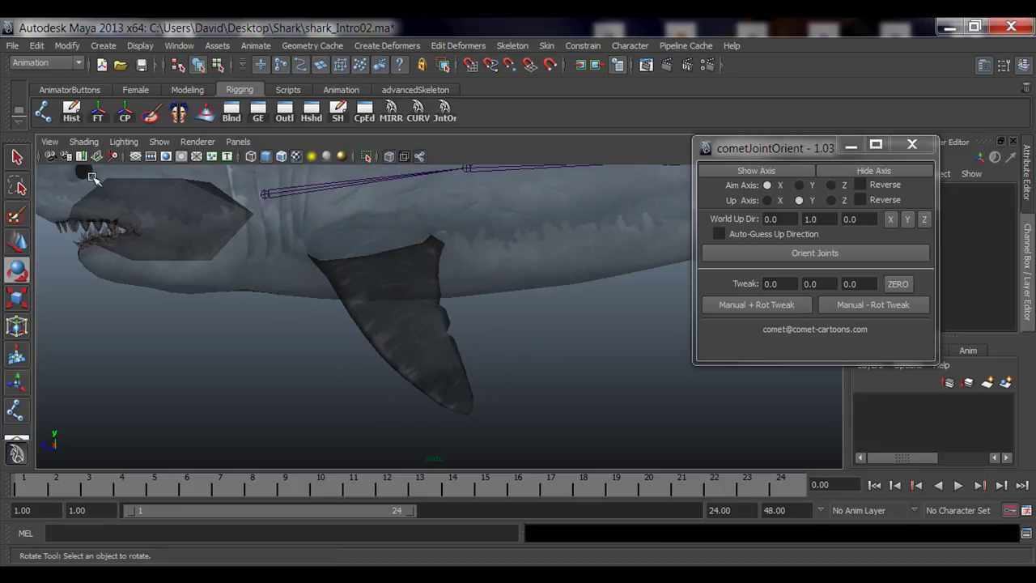
# - Draw a three-joint chain down the pectoral fin in the side view, from its base through the middle to the tip
pyautogui.click(43, 111)
pyautogui.click(366, 251)
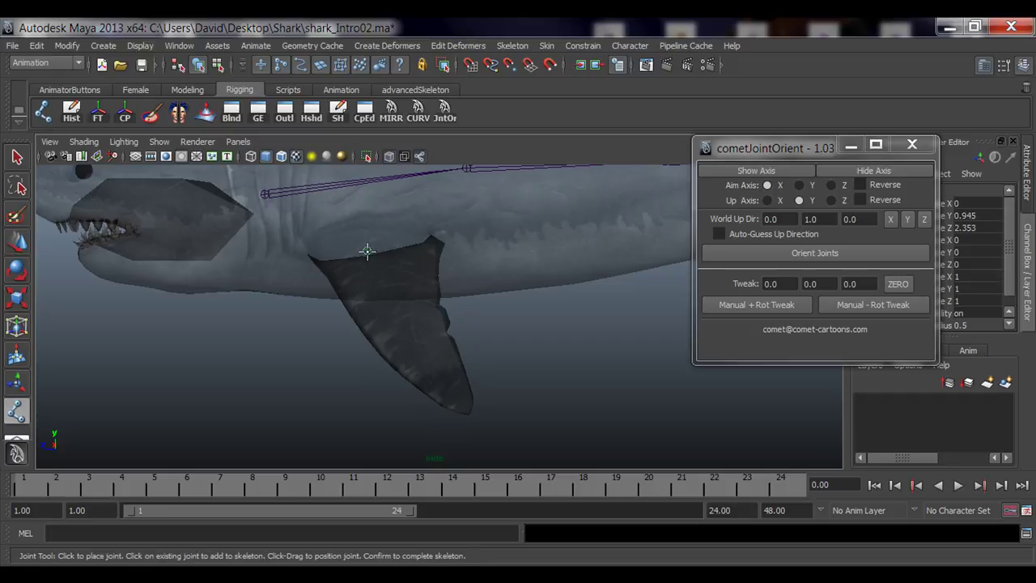
pyautogui.click(367, 250)
pyautogui.click(401, 321)
pyautogui.click(464, 410)
pyautogui.press('Return')
pyautogui.press('e')
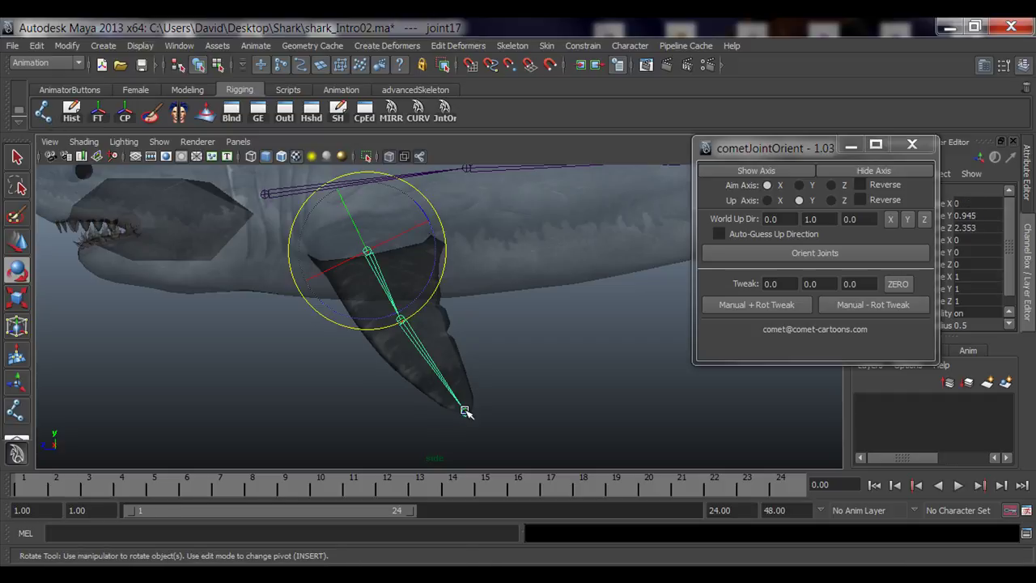
# - Try bending the fin chain by rotating its base and middle joints, and undo the last rotation
pyautogui.press('q')
pyautogui.click(401, 321)
pyautogui.press('e')
pyautogui.moveTo(440, 347); pyautogui.dragTo(426, 272)
pyautogui.press('q')
pyautogui.click(367, 252)
pyautogui.press('e')
pyautogui.press('q')
pyautogui.click(423, 300)
pyautogui.press('e')
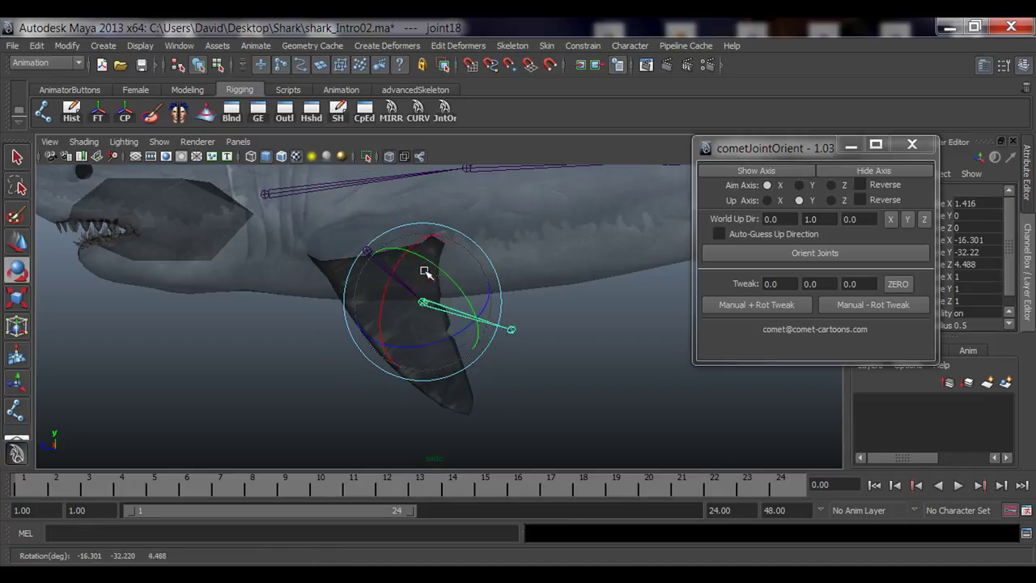
pyautogui.hotkey('ctrl', 'z')
# - Delete the trial joint chain on the pectoral fin, starting from its root joint
pyautogui.press('q')
pyautogui.click(368, 253)
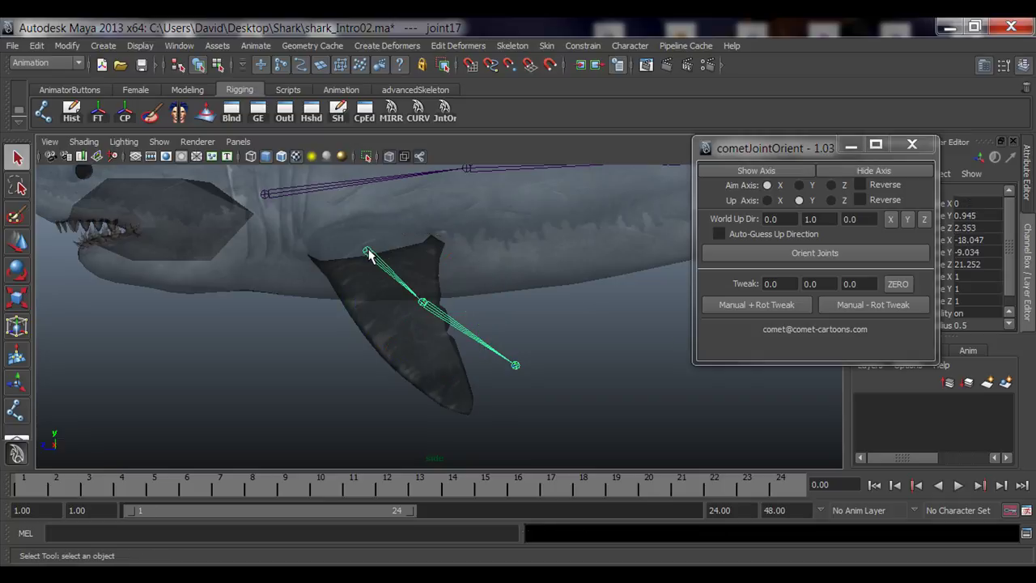
pyautogui.press('Delete')
# - Switch to the maximized front view and turn on X-ray shading to see through the shark's body and pectoral fins
pyautogui.keyDown('alt'); pyautogui.moveTo(437, 343); pyautogui.dragTo(381, 316, button='right'); pyautogui.keyUp('alt')
pyautogui.keyDown('alt'); pyautogui.moveTo(381, 316); pyautogui.dragTo(359, 351, button='middle'); pyautogui.keyUp('alt')
pyautogui.press('space')
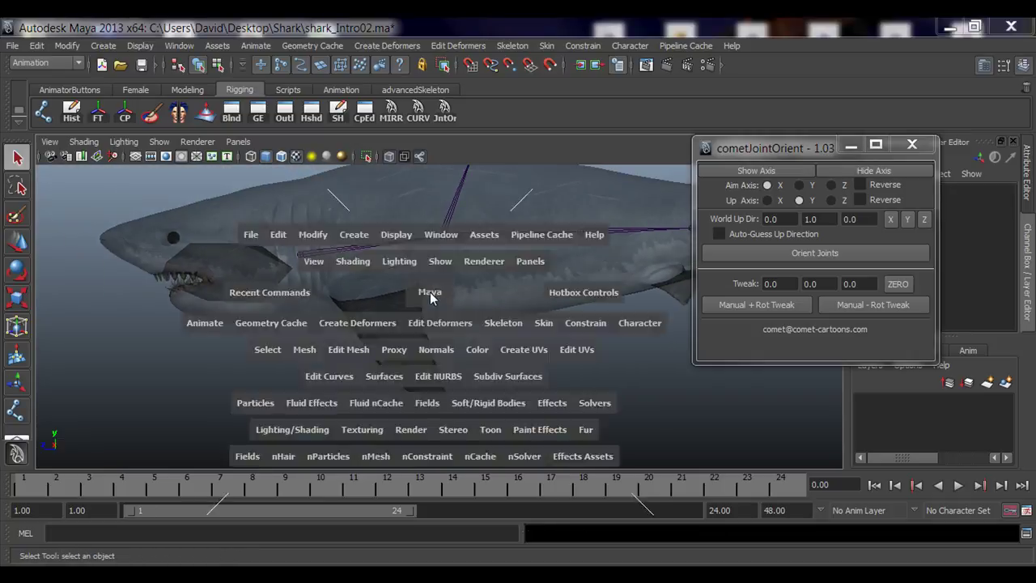
pyautogui.press('space')
pyautogui.keyDown('alt'); pyautogui.moveTo(451, 423); pyautogui.dragTo(489, 379, button='right'); pyautogui.keyUp('alt')
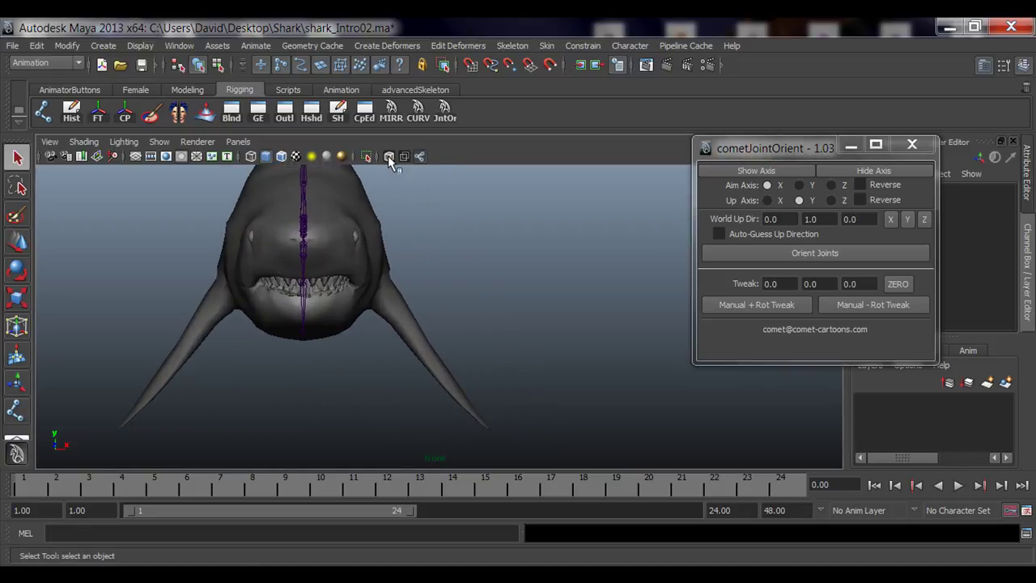
pyautogui.click(388, 156)
pyautogui.scroll(2, 362, 344)
pyautogui.scroll(-2, 365, 345)
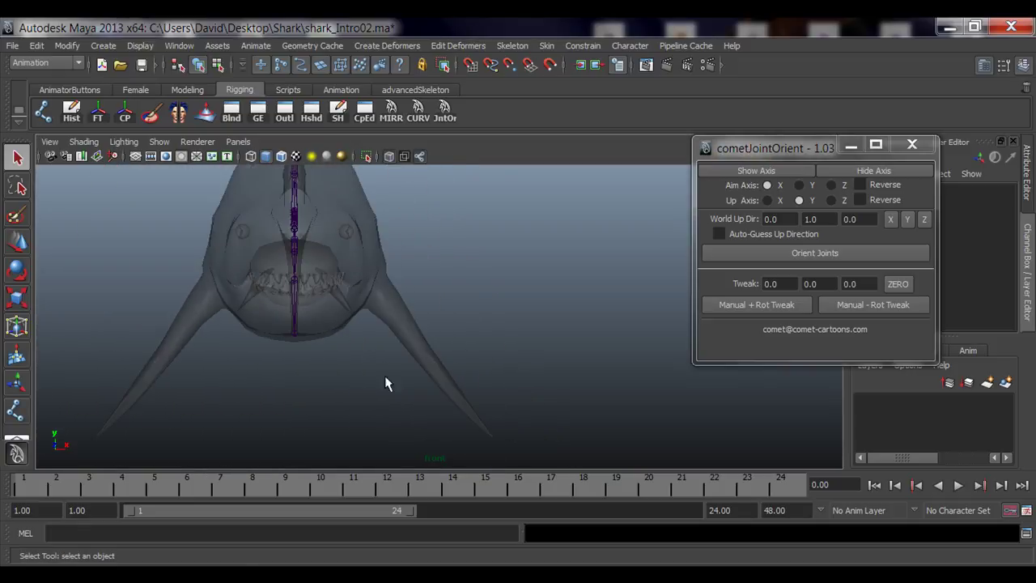
pyautogui.keyDown('alt'); pyautogui.moveTo(459, 396); pyautogui.dragTo(491, 363, button='middle'); pyautogui.keyUp('alt')
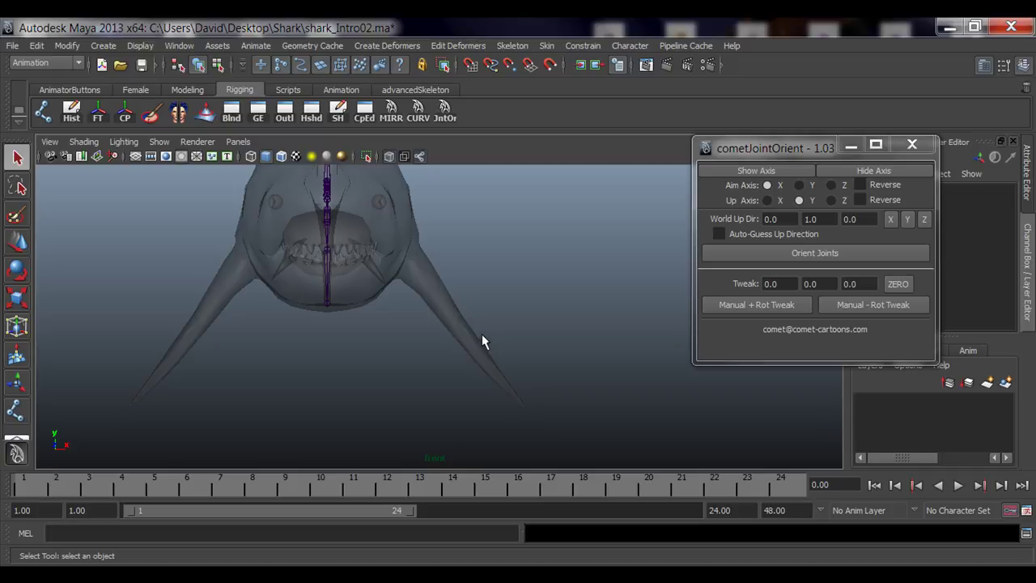
# - Draw a three-joint chain through the +X pectoral fin, from about X 1.646, Y 1.342 through about X 2.893, Y -0.27 to the tip
pyautogui.click(45, 116)
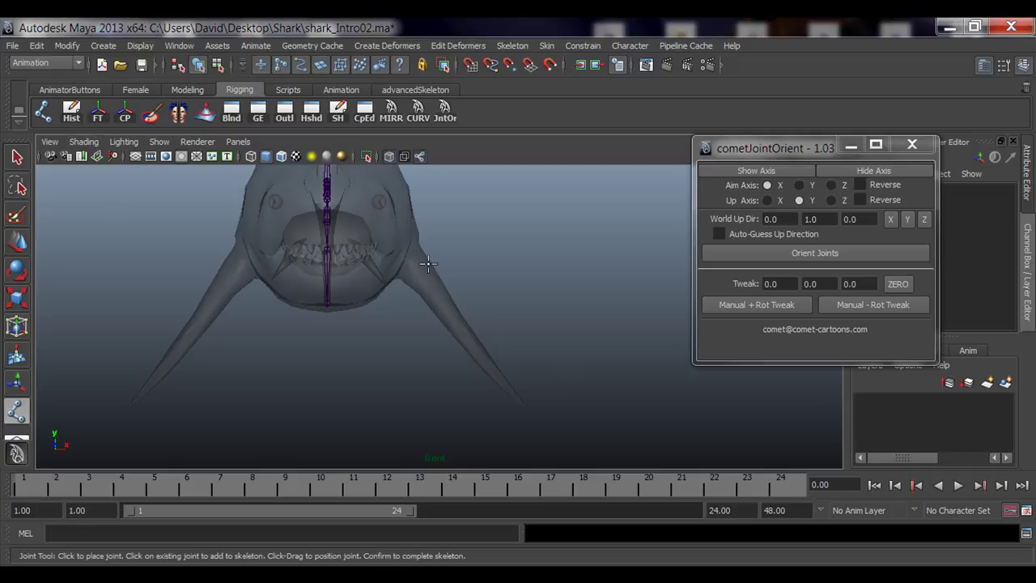
pyautogui.scroll(5, 400, 313)
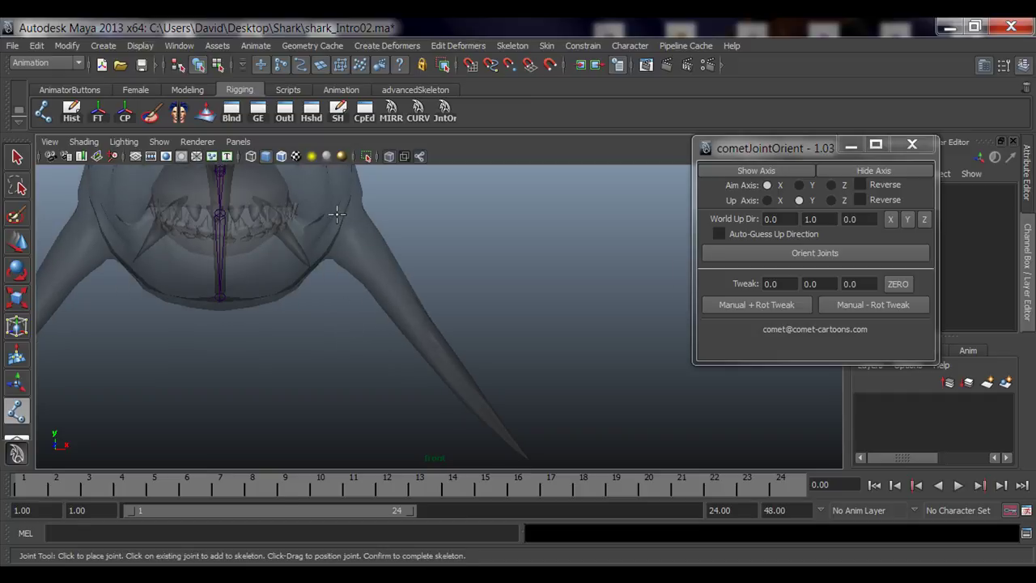
pyautogui.click(336, 215)
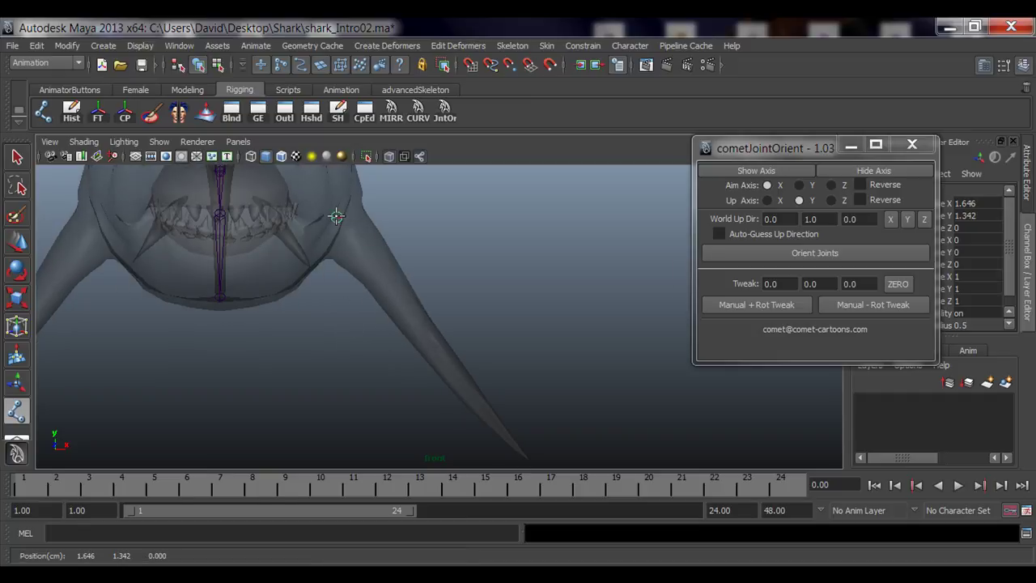
pyautogui.click(420, 327)
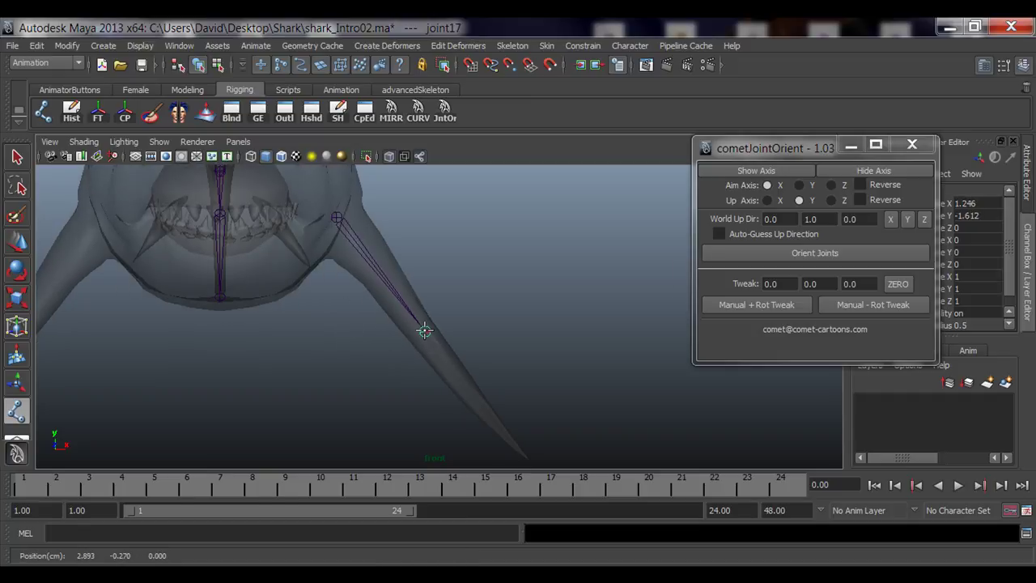
pyautogui.keyDown('alt'); pyautogui.moveTo(426, 335); pyautogui.dragTo(459, 337, button='middle'); pyautogui.keyUp('alt')
pyautogui.click(503, 400)
pyautogui.press('Return')
# - Select all three fin joints in the maximized perspective view and display their local axes with the joint orient script
pyautogui.keyDown('alt'); pyautogui.moveTo(476, 340); pyautogui.dragTo(450, 334, button='right'); pyautogui.keyUp('alt')
pyautogui.press('space')
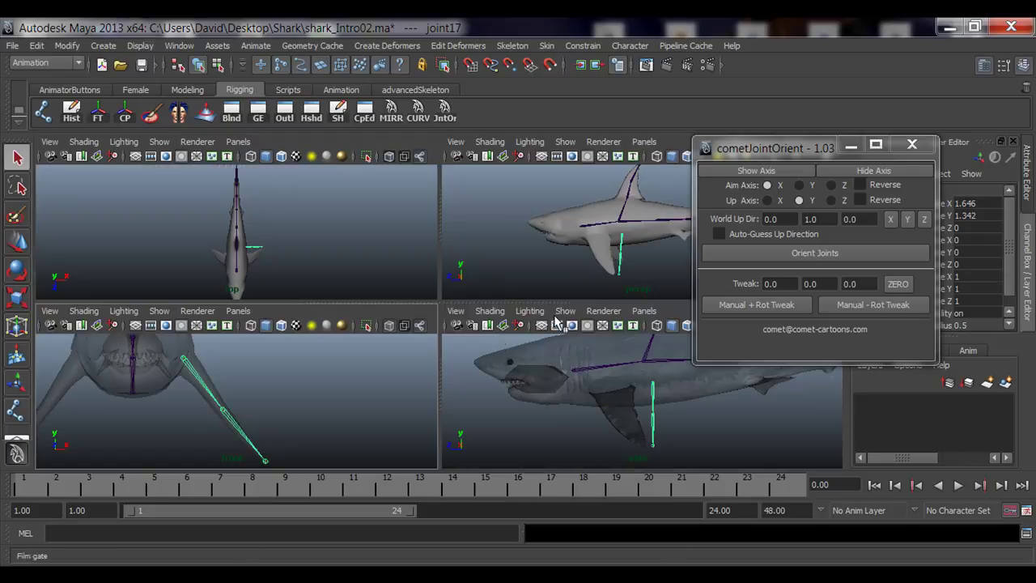
pyautogui.press('space')
pyautogui.keyDown('alt'); pyautogui.moveTo(546, 247); pyautogui.dragTo(400, 312); pyautogui.keyUp('alt')
pyautogui.keyDown('alt'); pyautogui.moveTo(400, 312); pyautogui.dragTo(526, 326, button='right'); pyautogui.keyUp('alt')
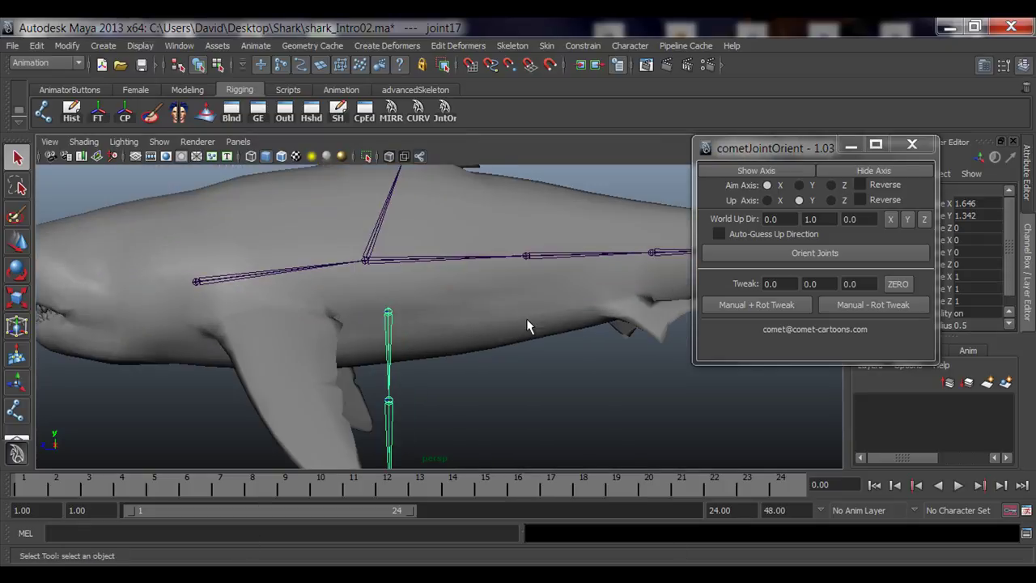
pyautogui.moveTo(388, 314); pyautogui.dragTo(397, 402, button='right')
pyautogui.press('f')
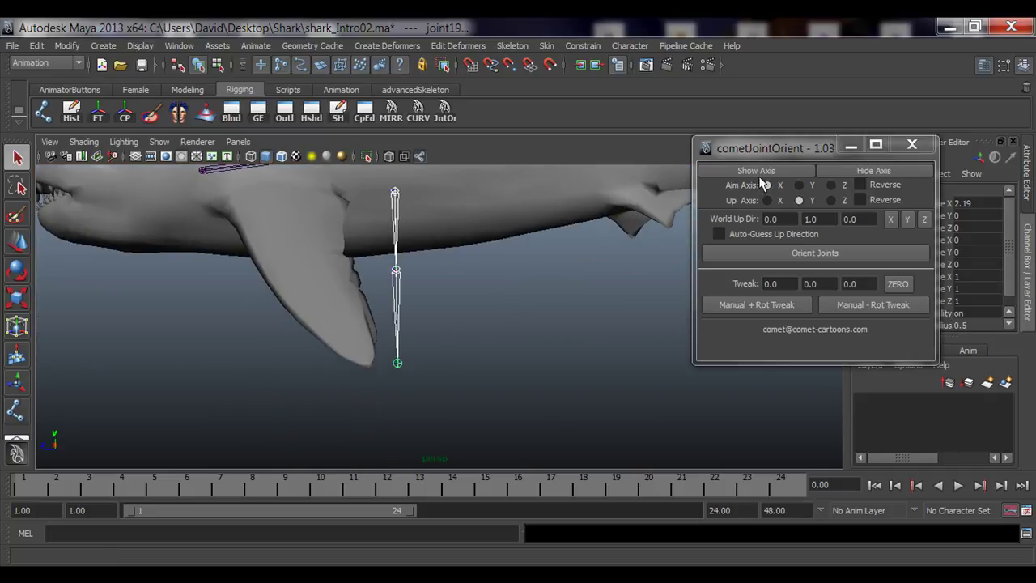
pyautogui.click(756, 171)
pyautogui.keyDown('alt'); pyautogui.moveTo(469, 260); pyautogui.dragTo(468, 281, button='middle'); pyautogui.keyUp('alt')
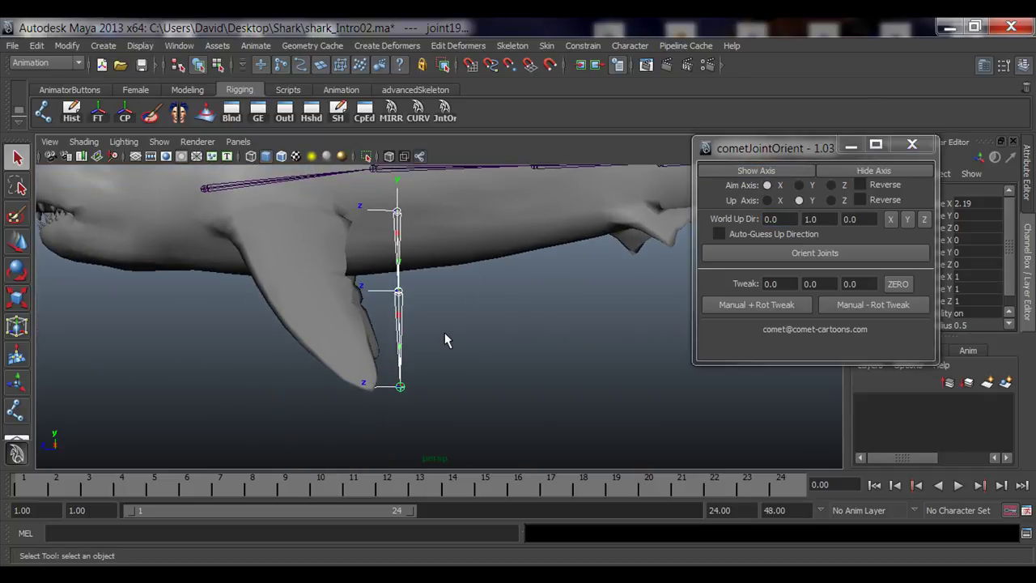
# - Orient the selected fin joints with aim axis X, up axis Y and world up 0, 1, 0, and minimize the script window
pyautogui.press('space')
pyautogui.press('space')
pyautogui.keyDown('alt'); pyautogui.moveTo(569, 313); pyautogui.dragTo(557, 310, button='middle'); pyautogui.keyUp('alt')
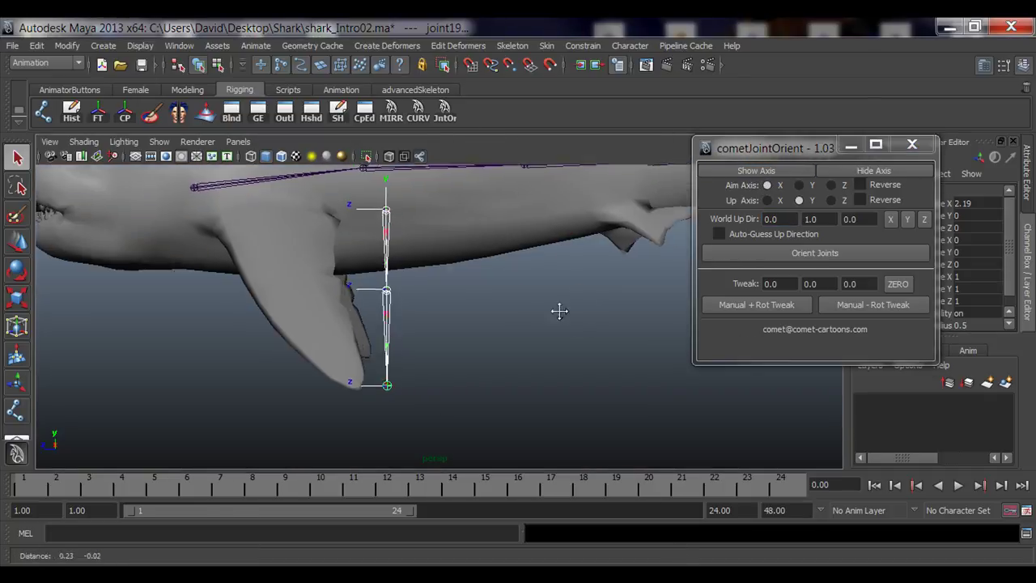
pyautogui.keyDown('alt'); pyautogui.moveTo(558, 309); pyautogui.dragTo(536, 333); pyautogui.keyUp('alt')
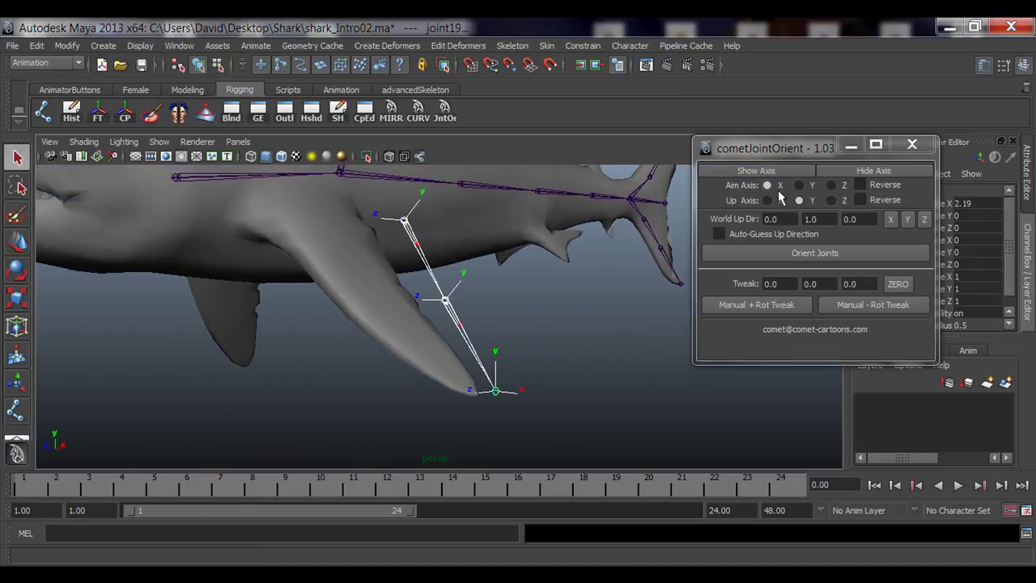
pyautogui.click(803, 256)
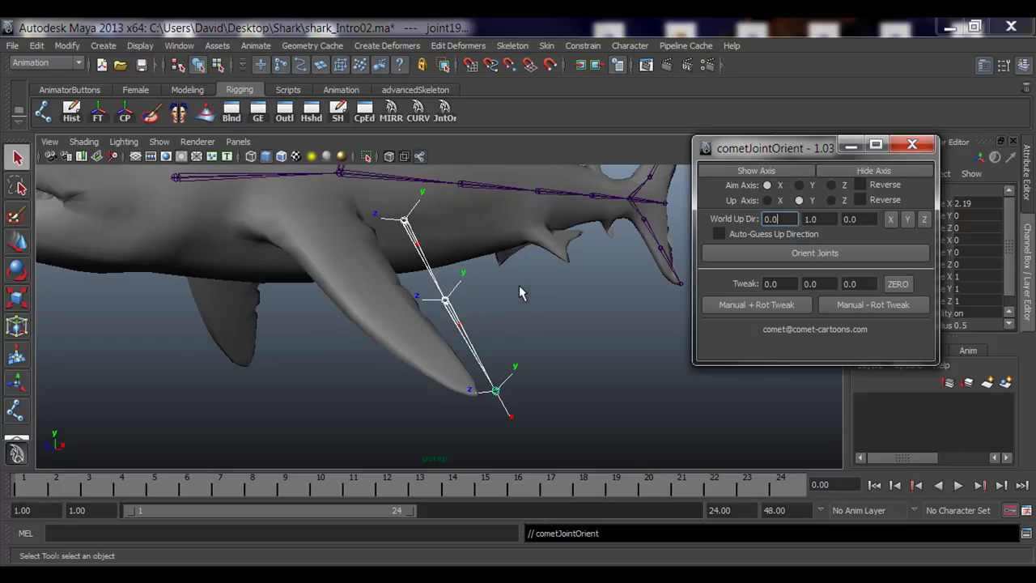
pyautogui.click(852, 151)
# - Move the fin chain's root joint forward to about 2.181 in Z so that it sits inside the fin's base
pyautogui.keyDown('alt'); pyautogui.moveTo(689, 300); pyautogui.dragTo(535, 311); pyautogui.keyUp('alt')
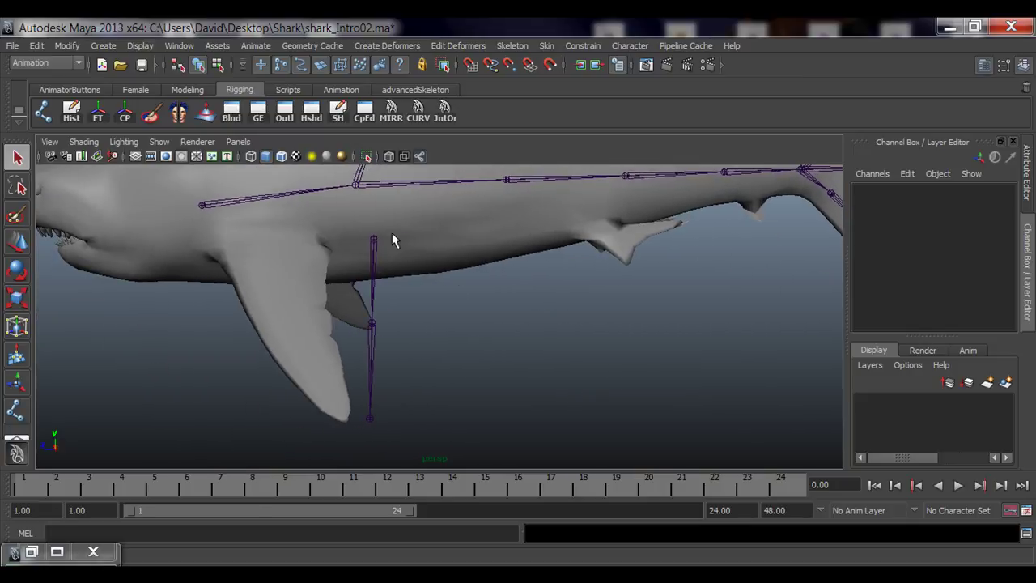
pyautogui.click(373, 243)
pyautogui.keyDown('alt'); pyautogui.moveTo(373, 243); pyautogui.dragTo(508, 281); pyautogui.keyUp('alt')
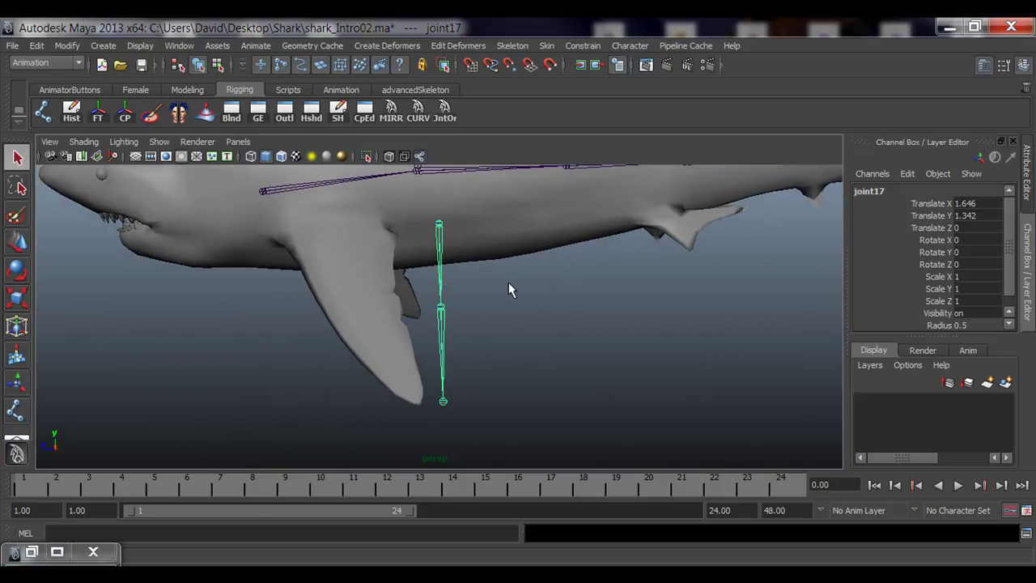
pyautogui.press('w')
pyautogui.moveTo(390, 225); pyautogui.dragTo(447, 273)
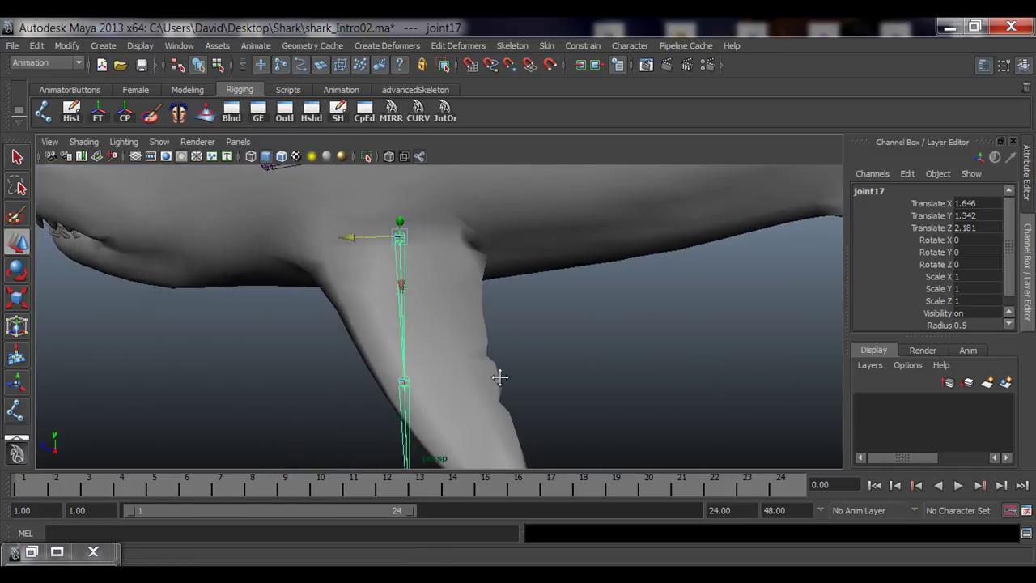
# - Open the Rotate tool's settings and place them in a widened floating window beside the pectoral fin
pyautogui.keyDown('alt'); pyautogui.moveTo(501, 374); pyautogui.dragTo(469, 286); pyautogui.keyUp('alt')
pyautogui.press('e')
pyautogui.keyDown('alt'); pyautogui.moveTo(513, 234); pyautogui.dragTo(589, 337); pyautogui.keyUp('alt')
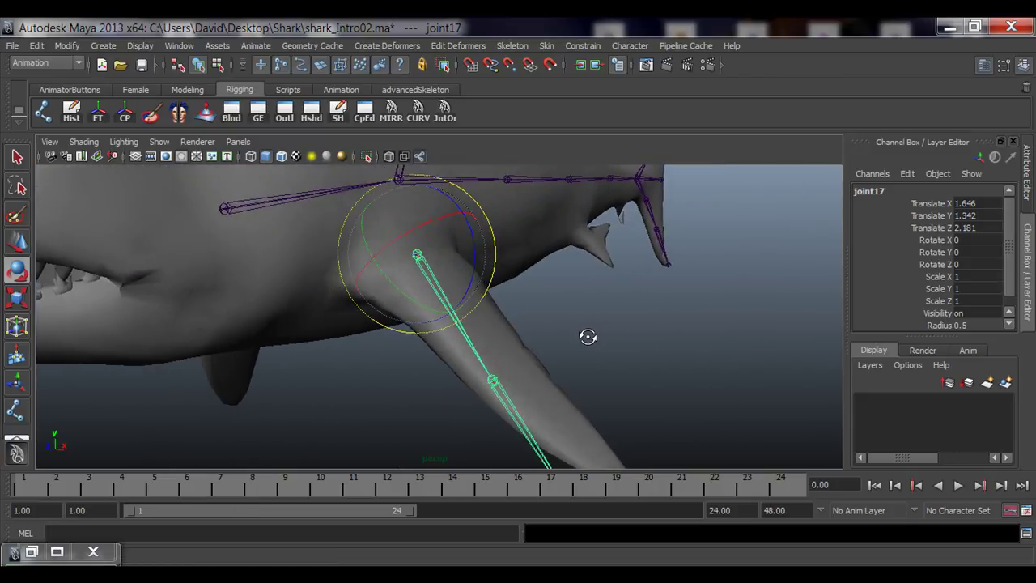
pyautogui.doubleClick(18, 272)
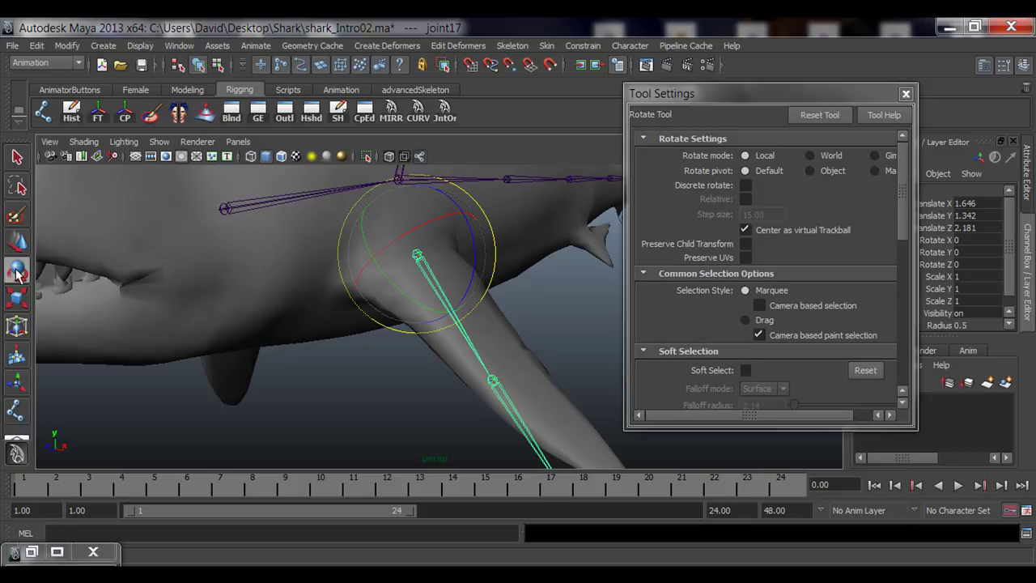
pyautogui.moveTo(723, 95); pyautogui.dragTo(42, 166)
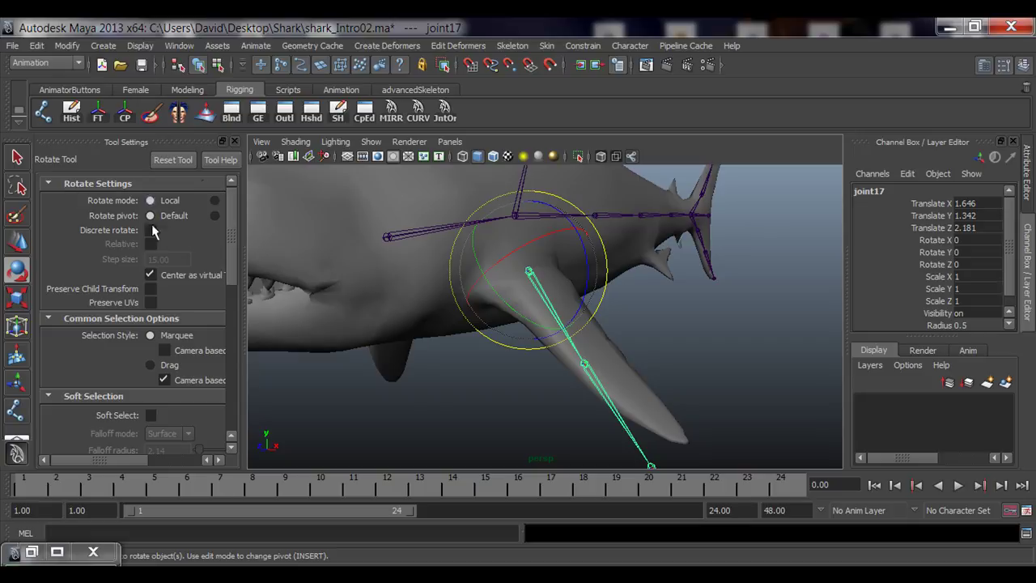
pyautogui.moveTo(239, 267); pyautogui.dragTo(325, 274)
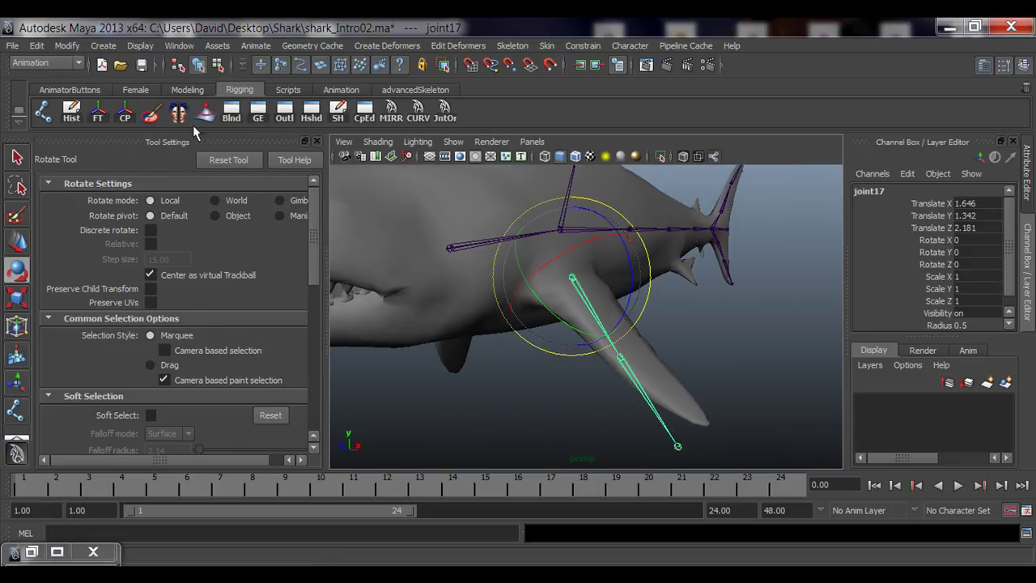
pyautogui.moveTo(117, 139); pyautogui.dragTo(668, 113)
pyautogui.moveTo(879, 264); pyautogui.dragTo(938, 266)
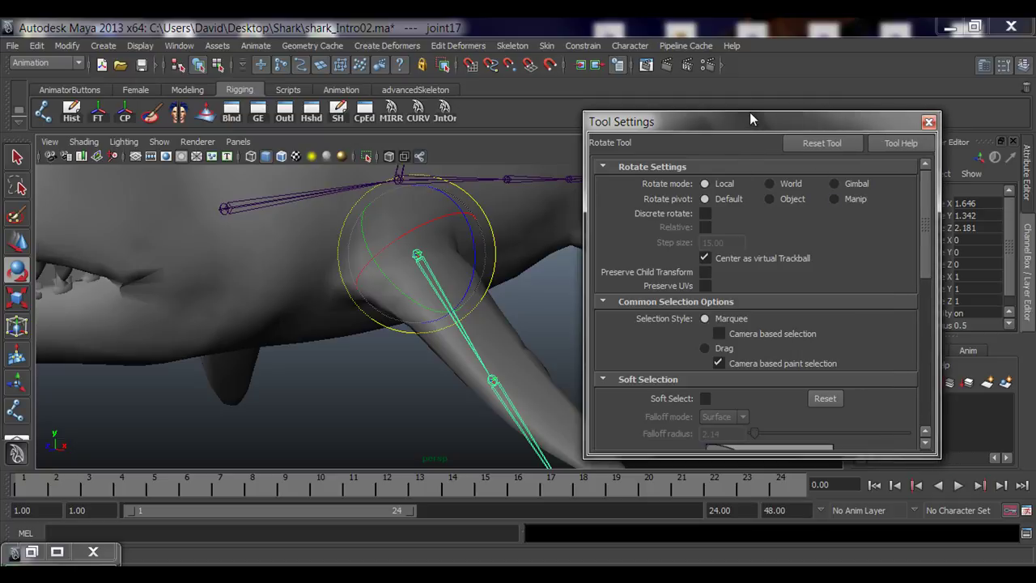
pyautogui.moveTo(749, 111); pyautogui.dragTo(780, 57)
# - Set the rotate mode to World and examine the rotation rings on the fin's root joint from another angle
pyautogui.keyDown('alt'); pyautogui.moveTo(421, 251); pyautogui.dragTo(377, 265, button='middle'); pyautogui.keyUp('alt')
pyautogui.keyDown('alt'); pyautogui.moveTo(257, 330); pyautogui.dragTo(386, 338, button='right'); pyautogui.keyUp('alt')
pyautogui.keyDown('alt'); pyautogui.moveTo(386, 339); pyautogui.dragTo(378, 369, button='middle'); pyautogui.keyUp('alt')
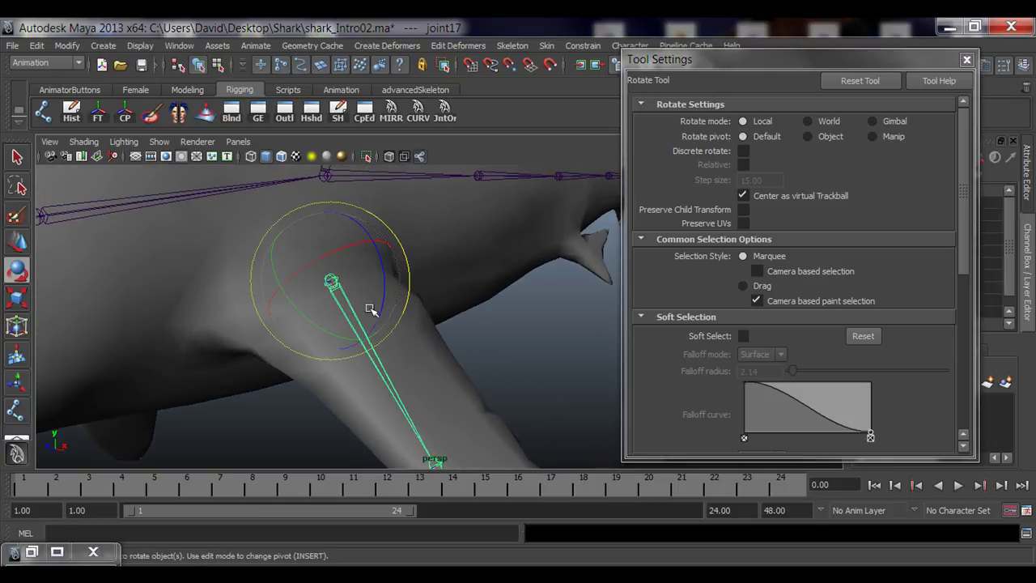
pyautogui.click(825, 122)
pyautogui.keyDown('alt'); pyautogui.moveTo(420, 337); pyautogui.dragTo(356, 297); pyautogui.keyUp('alt')
pyautogui.keyDown('alt'); pyautogui.moveTo(363, 350); pyautogui.dragTo(407, 347); pyautogui.keyUp('alt')
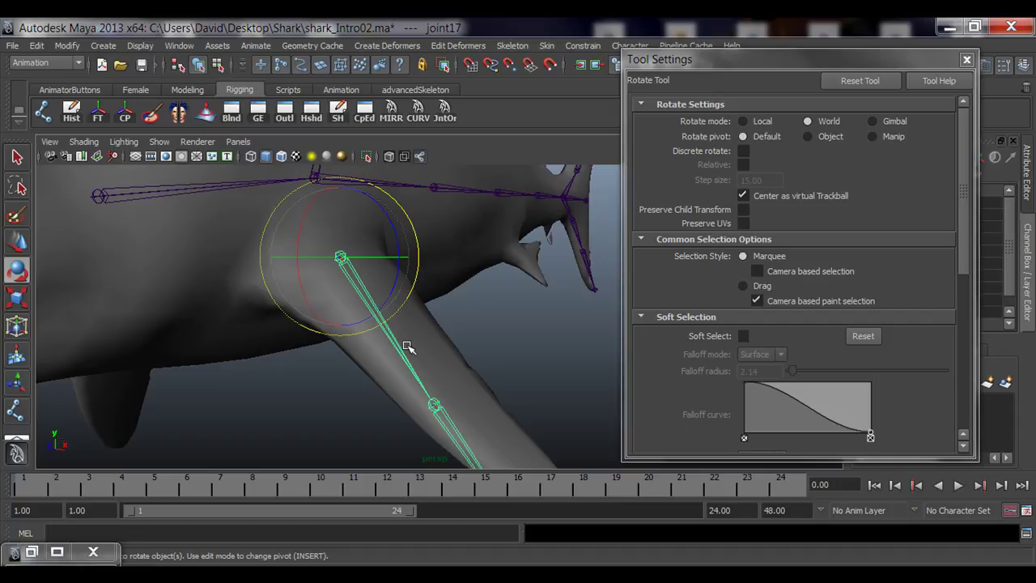
# - Set the rotate mode to Local and try rotating the fin's root joint about its own axes
pyautogui.click(444, 113)
pyautogui.click(923, 142)
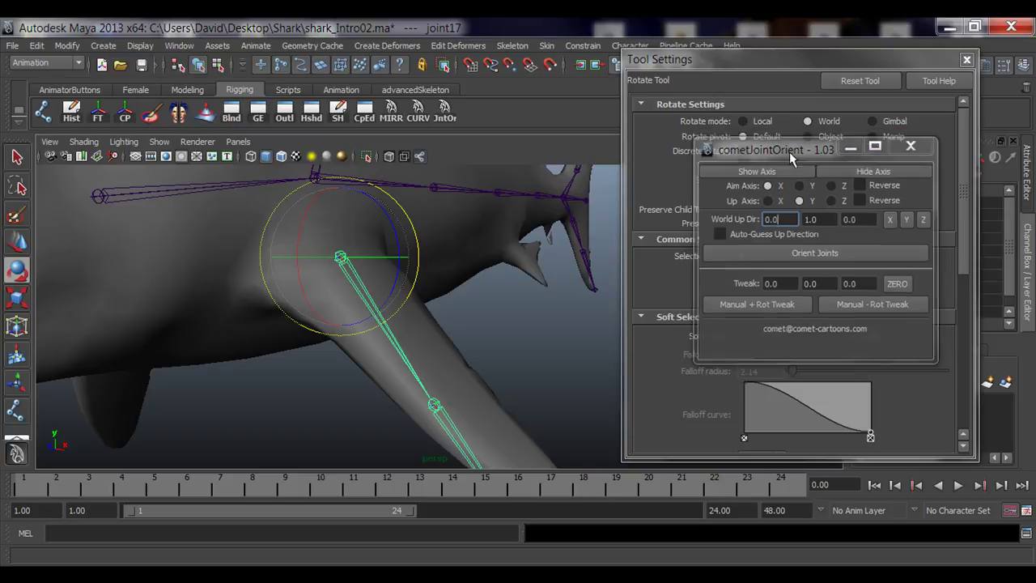
pyautogui.click(763, 121)
pyautogui.keyDown('alt'); pyautogui.moveTo(470, 332); pyautogui.dragTo(317, 325); pyautogui.keyUp('alt')
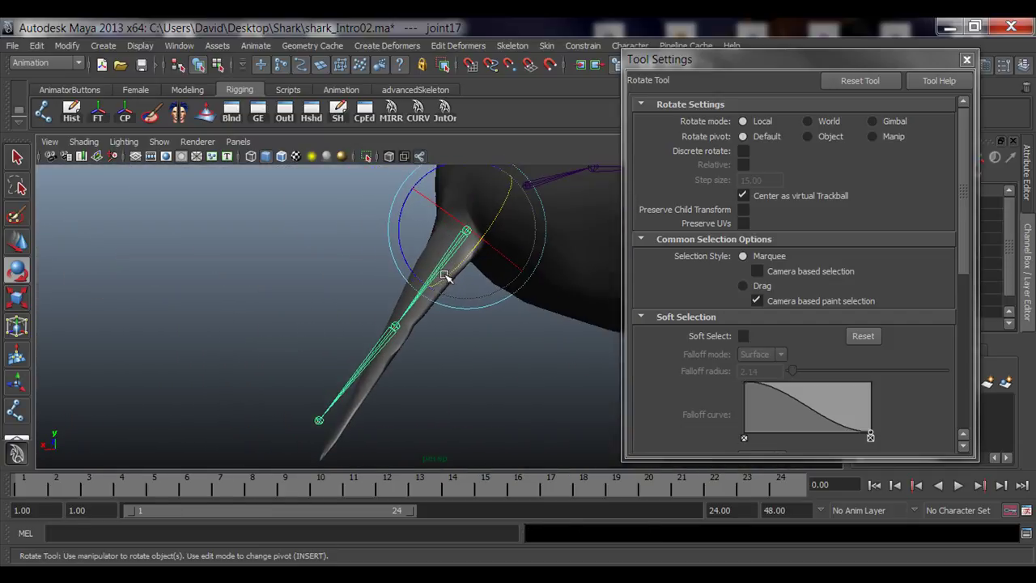
pyautogui.moveTo(449, 277); pyautogui.dragTo(422, 259)
# - Set the rotate mode to World, try rotating the fin's root joint, and undo the test rotations
pyautogui.click(807, 120)
pyautogui.hotkey('ctrl', 'z')
pyautogui.hotkey('ctrl', 'z')
pyautogui.hotkey('ctrl', 'z')
pyautogui.hotkey('ctrl', 'z')
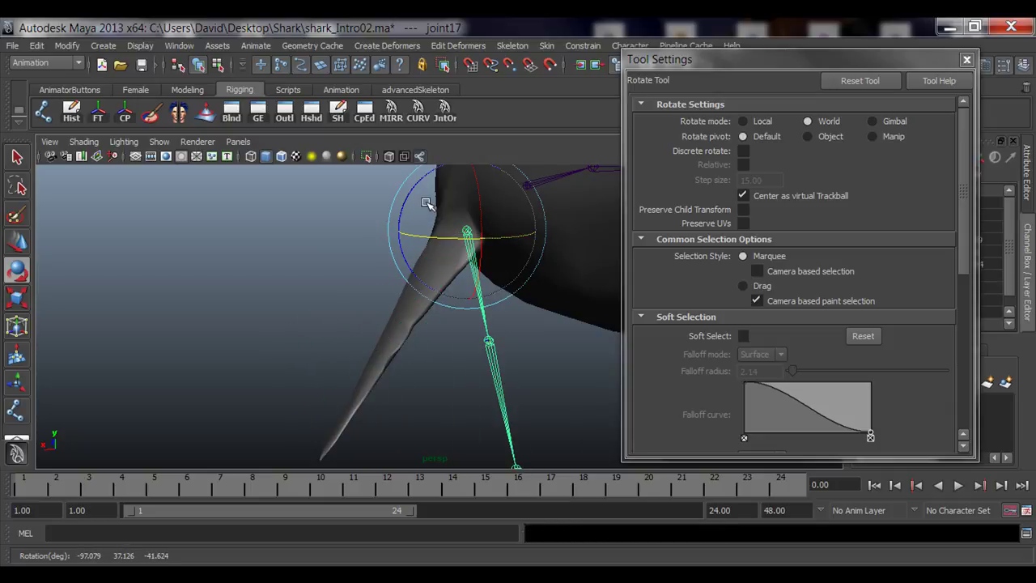
# - Set the rotate mode back to Local and close the Rotate tool's settings
pyautogui.click(762, 128)
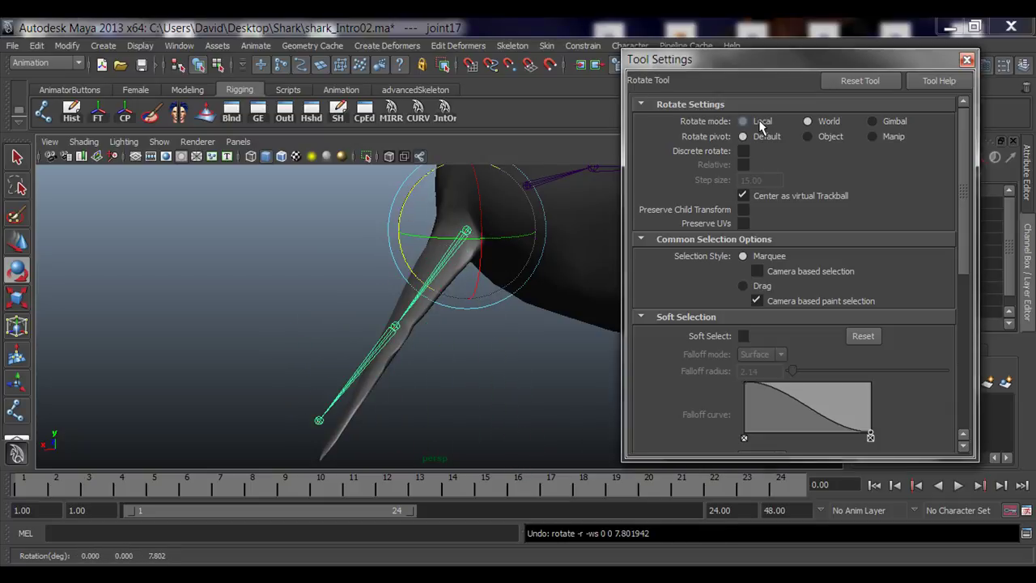
pyautogui.keyDown('alt'); pyautogui.moveTo(330, 316); pyautogui.dragTo(388, 312); pyautogui.keyUp('alt')
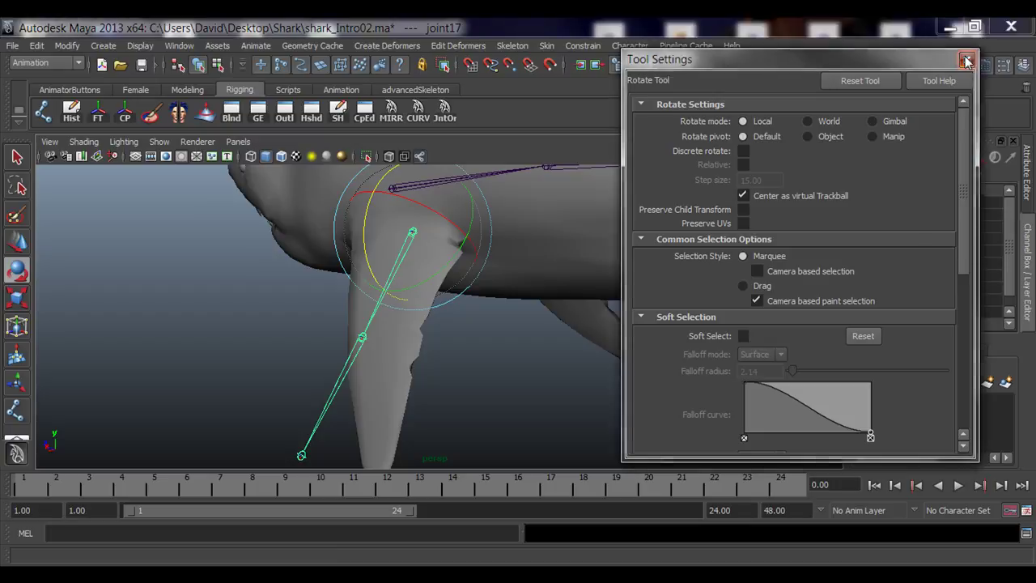
pyautogui.click(966, 59)
# - Try rotating the fin's root joint about its local axes and undo each rotation
pyautogui.keyDown('alt'); pyautogui.moveTo(534, 315); pyautogui.dragTo(461, 288); pyautogui.keyUp('alt')
pyautogui.click(437, 300)
pyautogui.hotkey('ctrl', 'z')
pyautogui.moveTo(443, 252); pyautogui.dragTo(432, 300)
pyautogui.hotkey('ctrl', 'z')
pyautogui.moveTo(388, 250); pyautogui.dragTo(455, 279)
pyautogui.hotkey('ctrl', 'z')
pyautogui.hotkey('ctrl', 'z')
# - Rotate the fin's root joint to about 13.206 in Y so that the chain follows the fin
pyautogui.keyDown('alt'); pyautogui.moveTo(601, 389); pyautogui.dragTo(612, 342, button='middle'); pyautogui.keyUp('alt')
pyautogui.keyDown('alt'); pyautogui.moveTo(613, 342); pyautogui.dragTo(476, 340, button='right'); pyautogui.keyUp('alt')
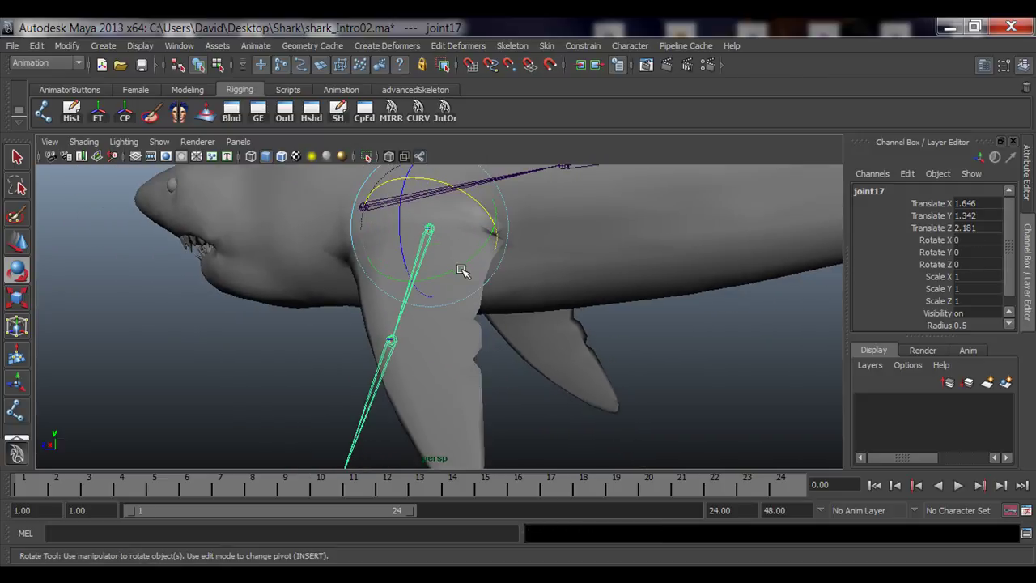
pyautogui.moveTo(448, 273); pyautogui.dragTo(513, 351)
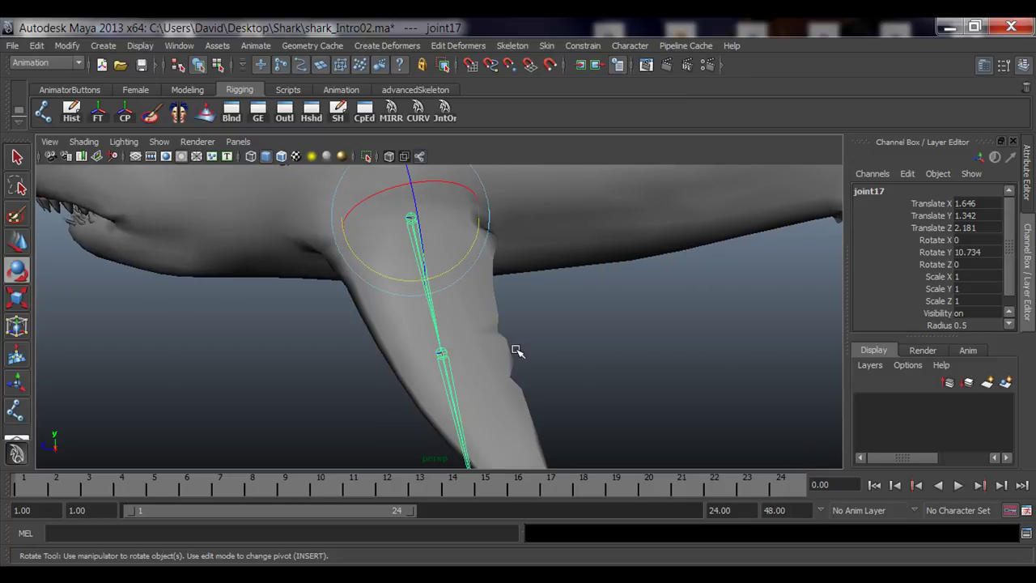
pyautogui.moveTo(516, 349); pyautogui.dragTo(522, 349, button='middle')
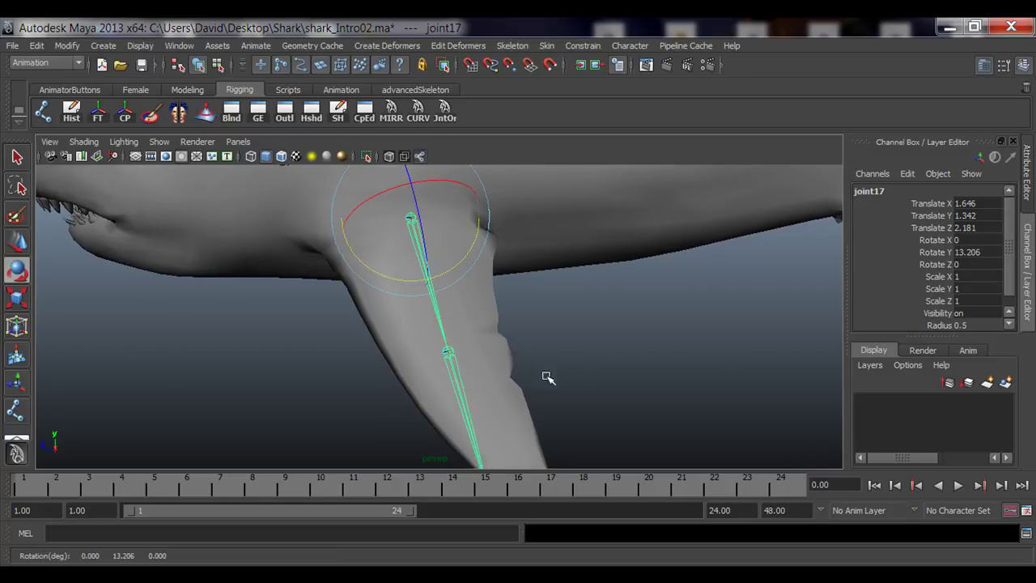
# - Rotate the fin's middle joint to about 14.231 in Y so that the tip joint points into the fin's tip
pyautogui.keyDown('alt'); pyautogui.moveTo(547, 377); pyautogui.dragTo(393, 258); pyautogui.keyUp('alt')
pyautogui.click(400, 262)
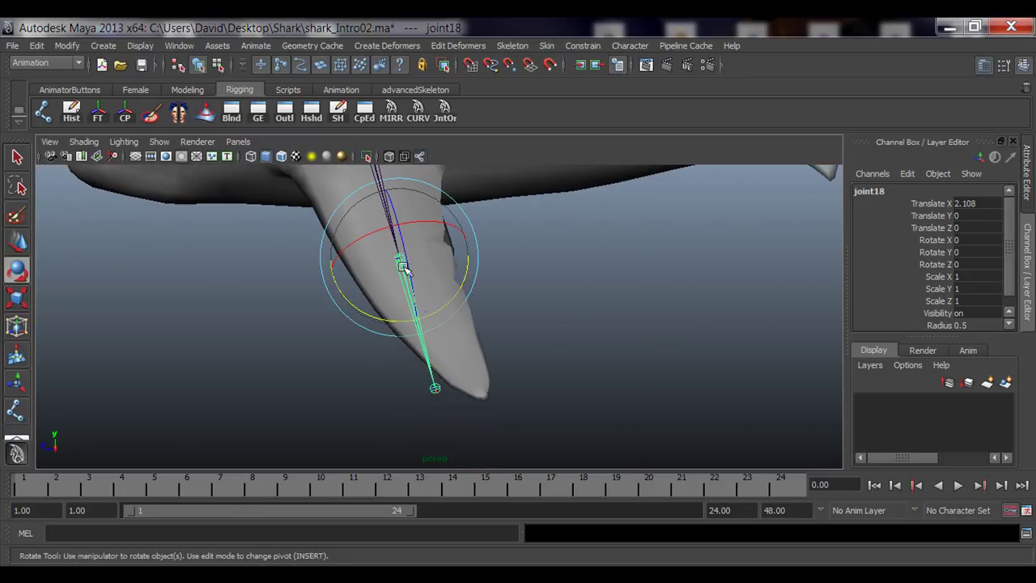
pyautogui.moveTo(433, 314); pyautogui.dragTo(445, 313, button='middle')
pyautogui.keyDown('alt'); pyautogui.moveTo(509, 384); pyautogui.dragTo(513, 412, button='middle'); pyautogui.keyUp('alt')
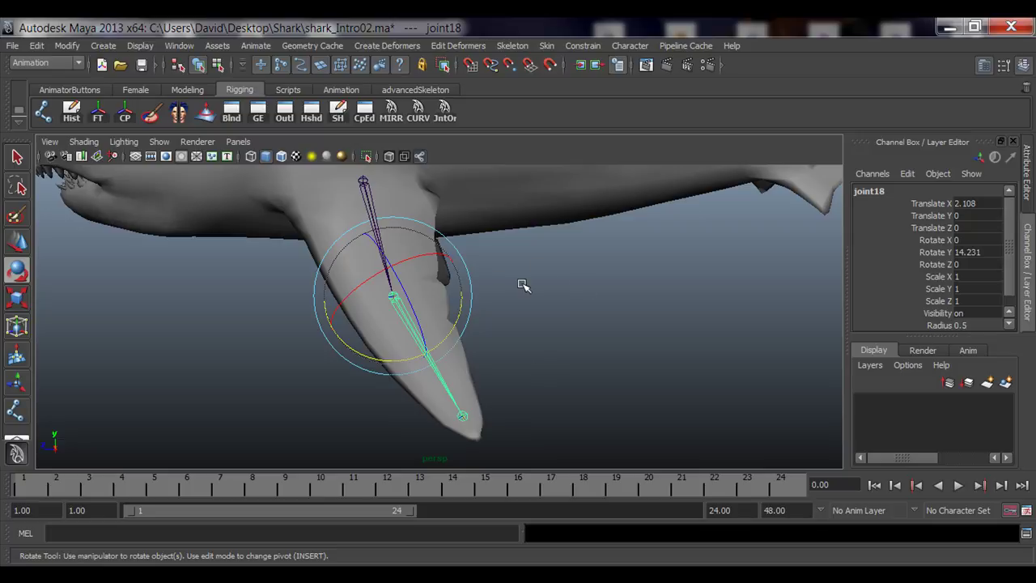
# - Try shifting only the middle joint slightly through pivot editing, and undo the shift
pyautogui.press('w')
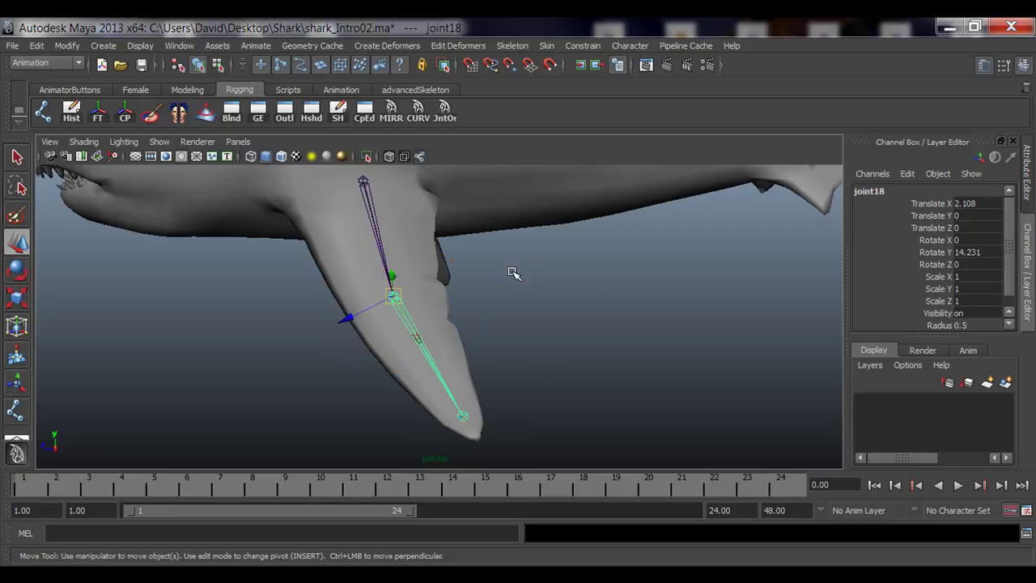
pyautogui.press('Insert')
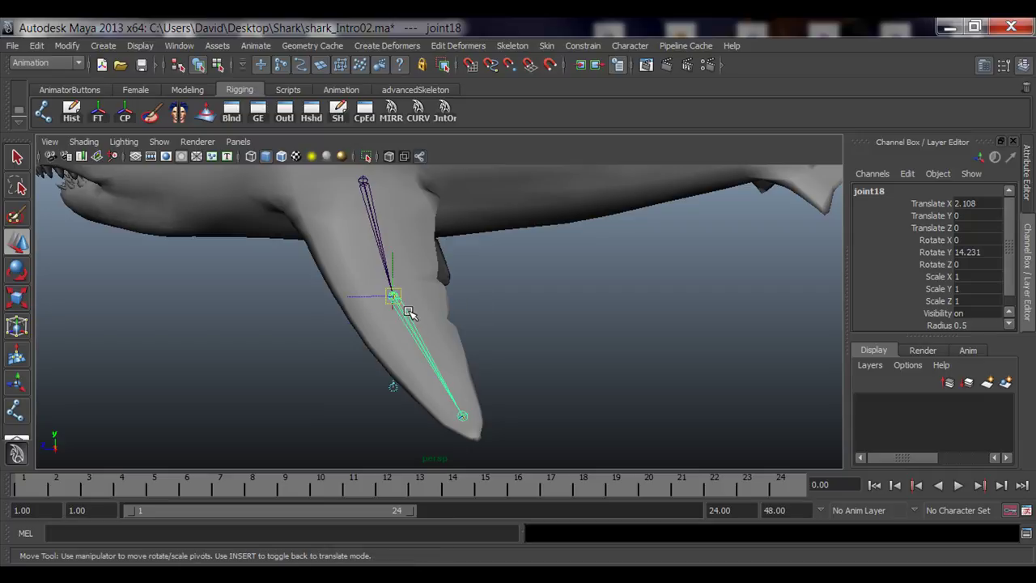
pyautogui.moveTo(397, 297)
pyautogui.mouseDown()
pyautogui.moveTo(500, 314)
pyautogui.moveTo(391, 299)
pyautogui.mouseUp()
pyautogui.press('Insert')
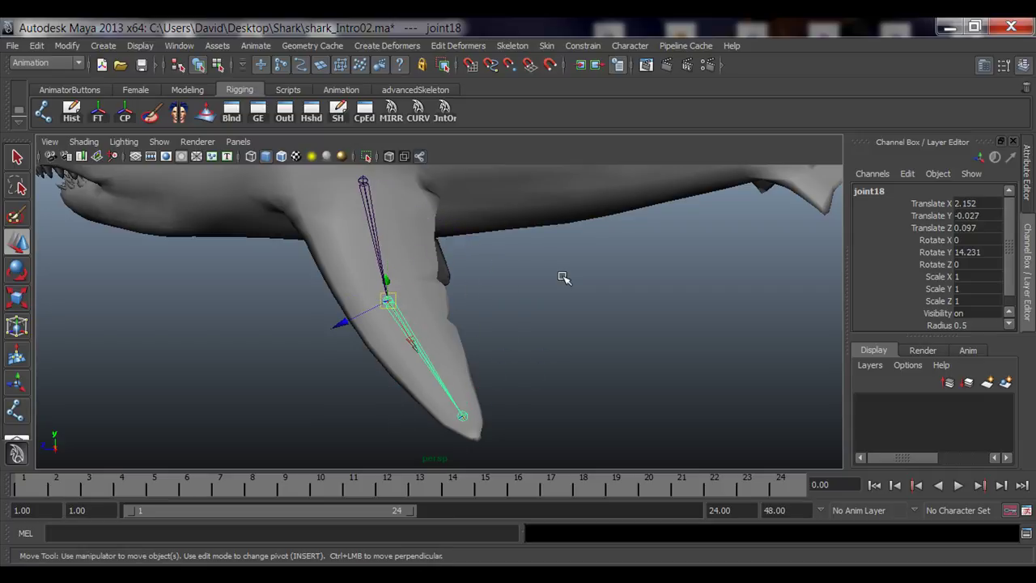
pyautogui.hotkey('ctrl', 'z')
# - Freeze the transformations of the fin's middle joint
pyautogui.keyDown('alt'); pyautogui.moveTo(526, 298); pyautogui.dragTo(387, 241); pyautogui.keyUp('alt')
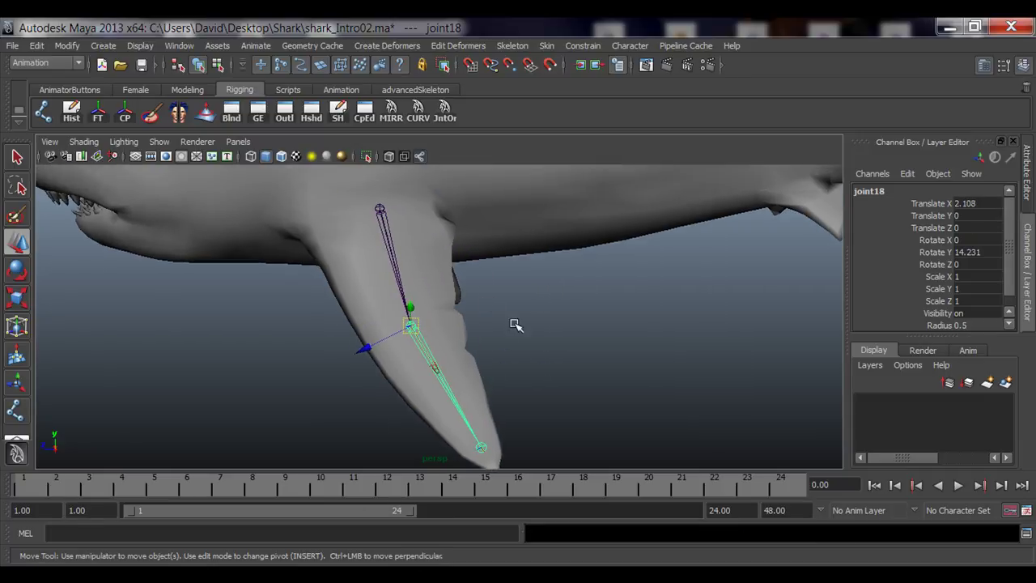
pyautogui.keyDown('alt'); pyautogui.moveTo(515, 324); pyautogui.dragTo(525, 245); pyautogui.keyUp('alt')
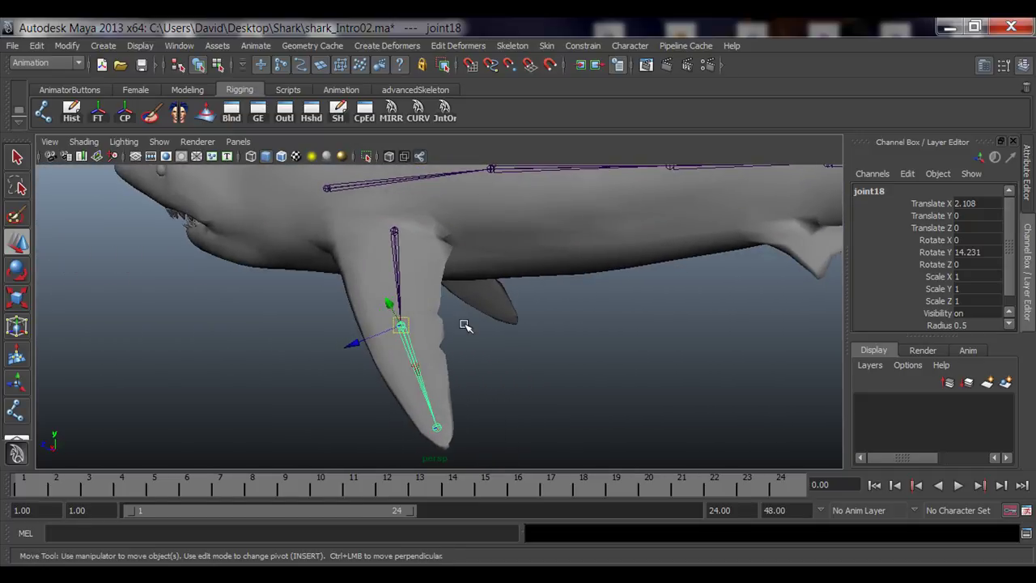
pyautogui.keyDown('alt'); pyautogui.moveTo(348, 367); pyautogui.dragTo(378, 247); pyautogui.keyUp('alt')
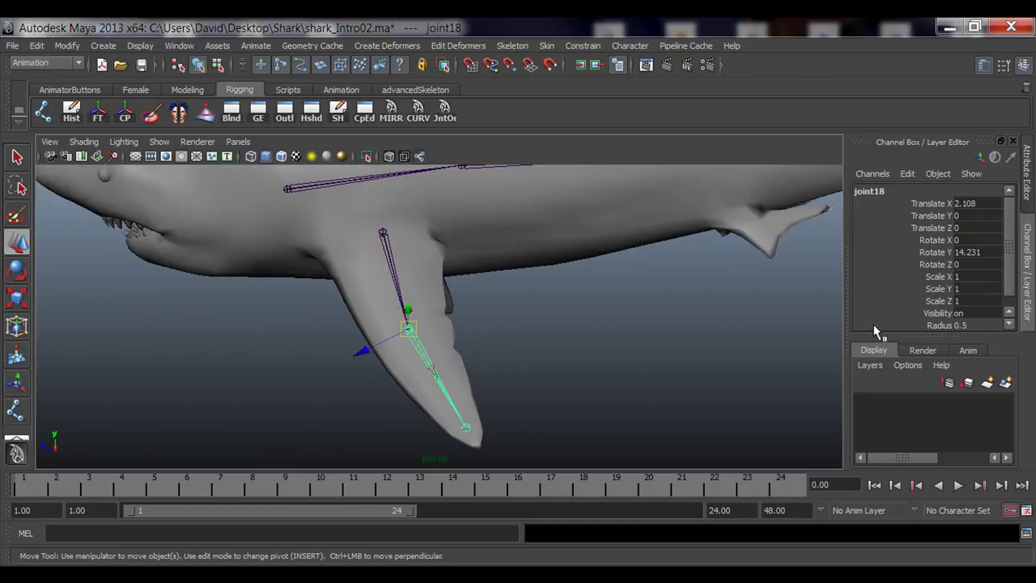
pyautogui.click(934, 252)
pyautogui.press('q')
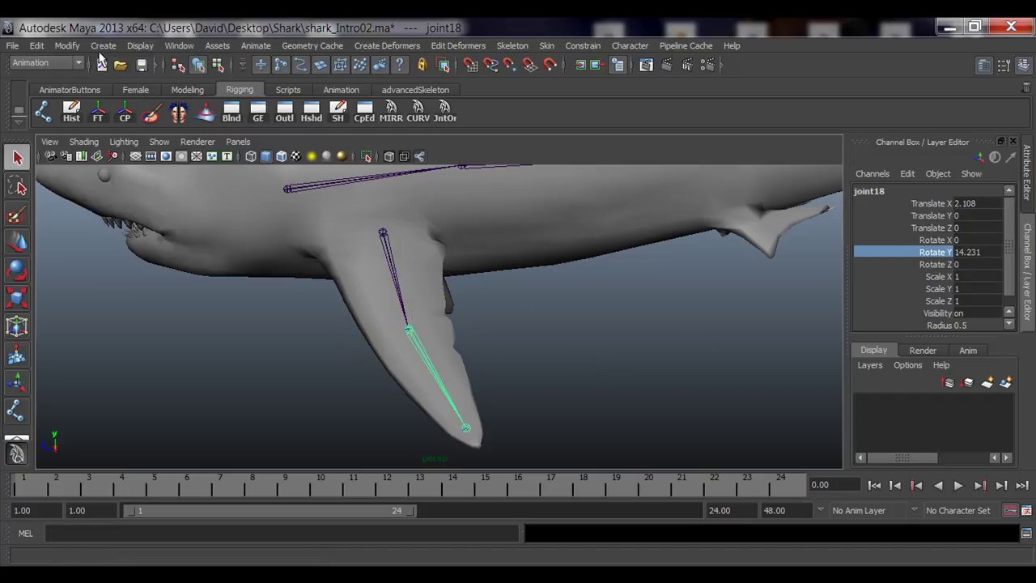
pyautogui.click(70, 46)
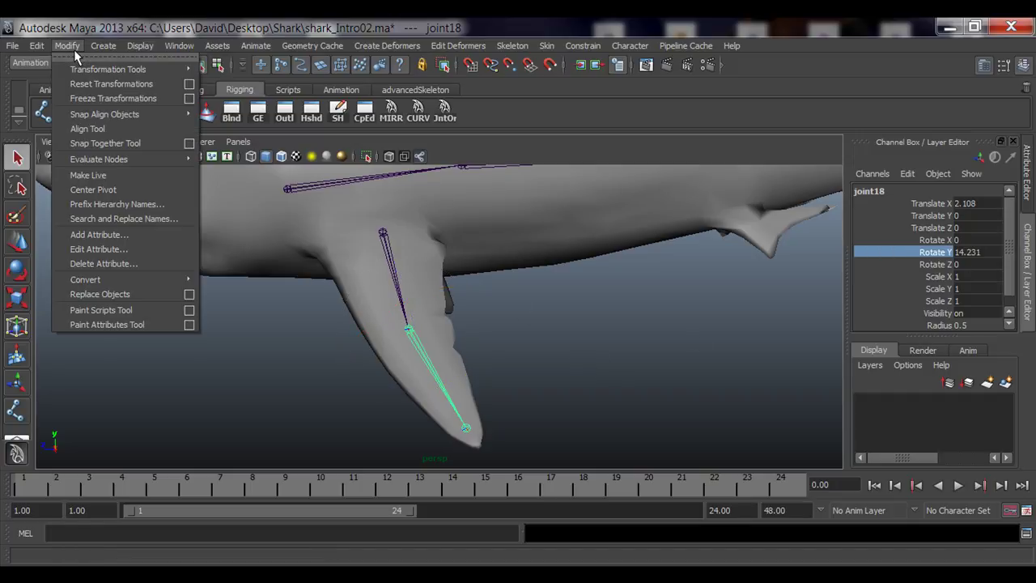
pyautogui.click(144, 98)
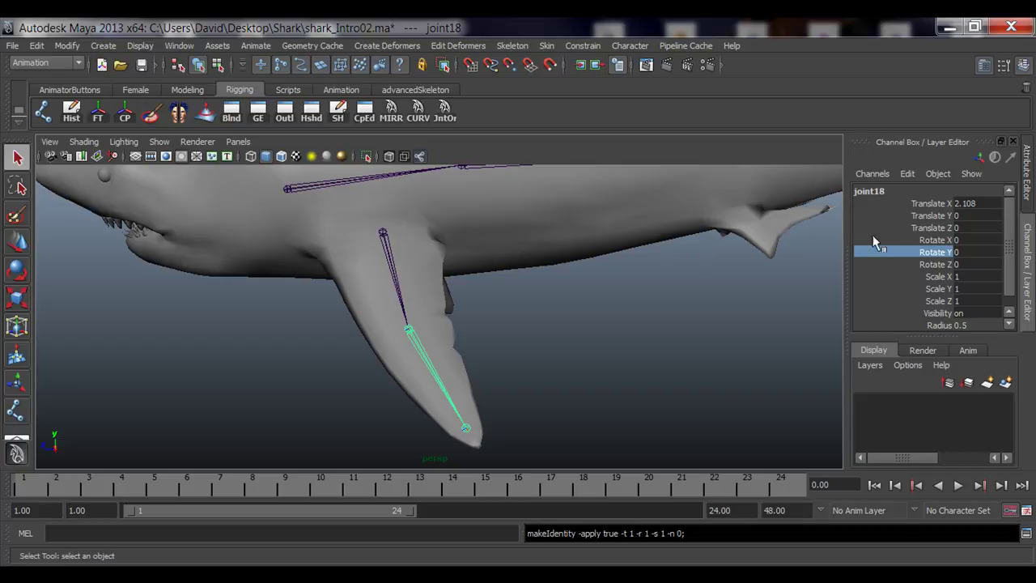
# - Freeze the transformations of the fin's root joint, check the tip joint's rotation channels, and clear the selection
pyautogui.click(383, 236)
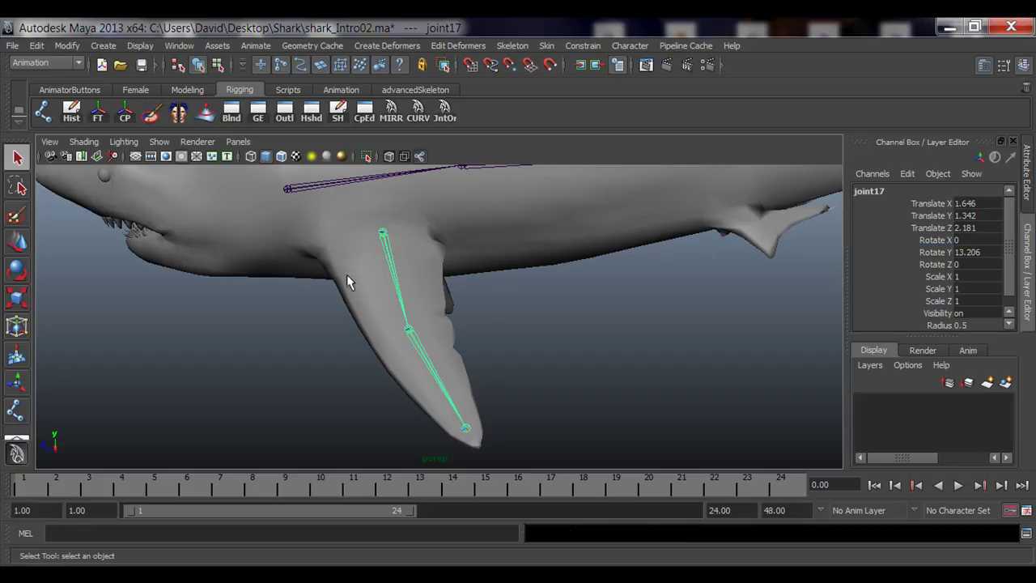
pyautogui.click(66, 46)
pyautogui.click(73, 48)
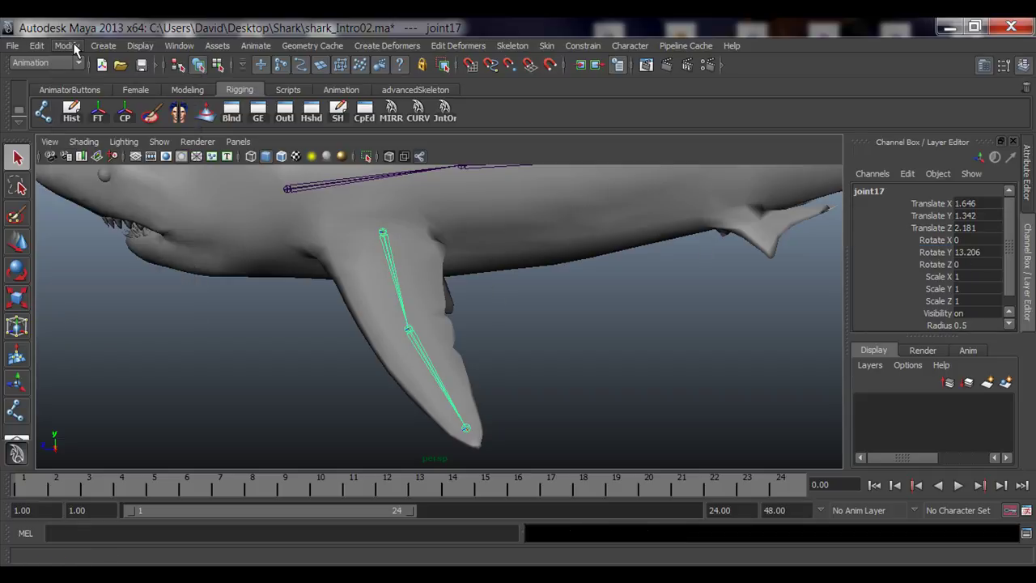
pyautogui.press('g')
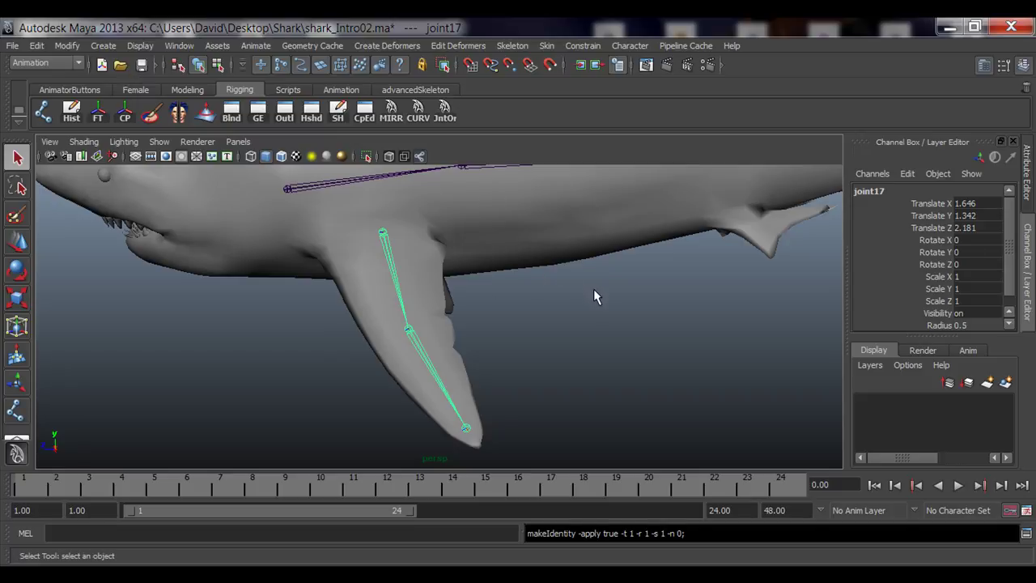
pyautogui.keyDown('alt'); pyautogui.moveTo(405, 294); pyautogui.dragTo(388, 257); pyautogui.keyUp('alt')
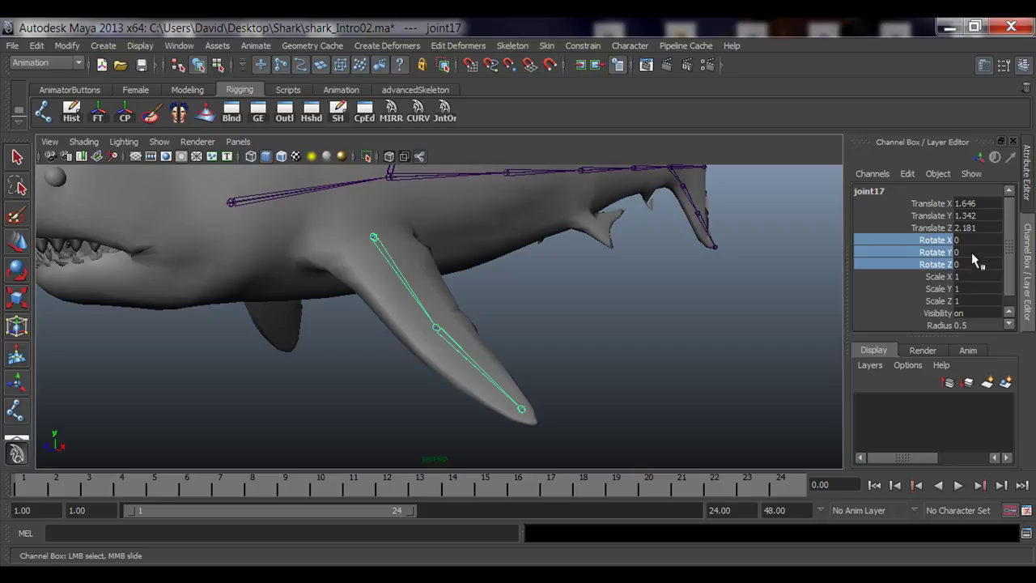
pyautogui.click(522, 409)
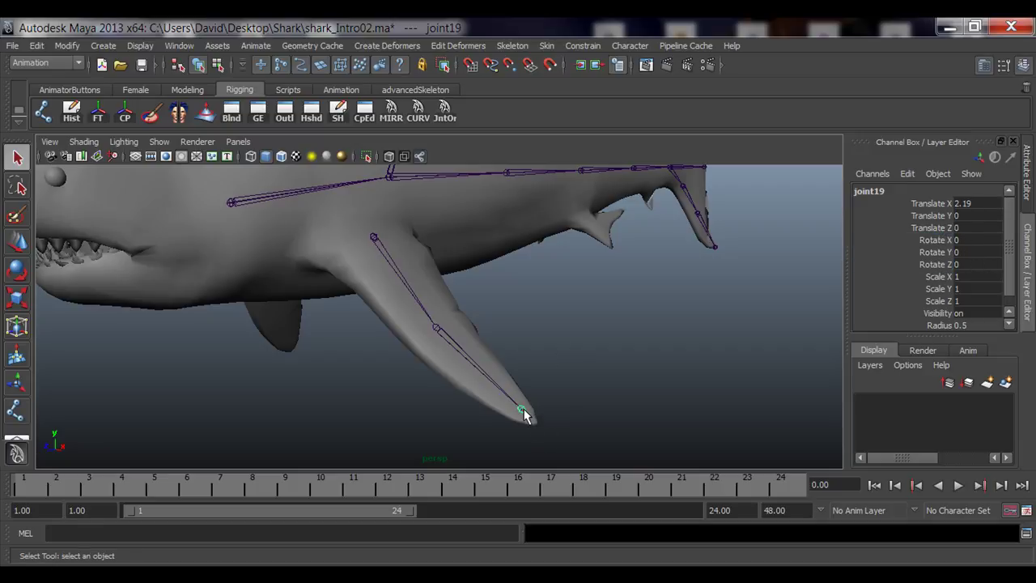
pyautogui.click(625, 381)
# - Try rotating the fin's root joint about its Y axis and undo the test rotation
pyautogui.keyDown('alt'); pyautogui.moveTo(525, 283); pyautogui.dragTo(370, 354); pyautogui.keyUp('alt')
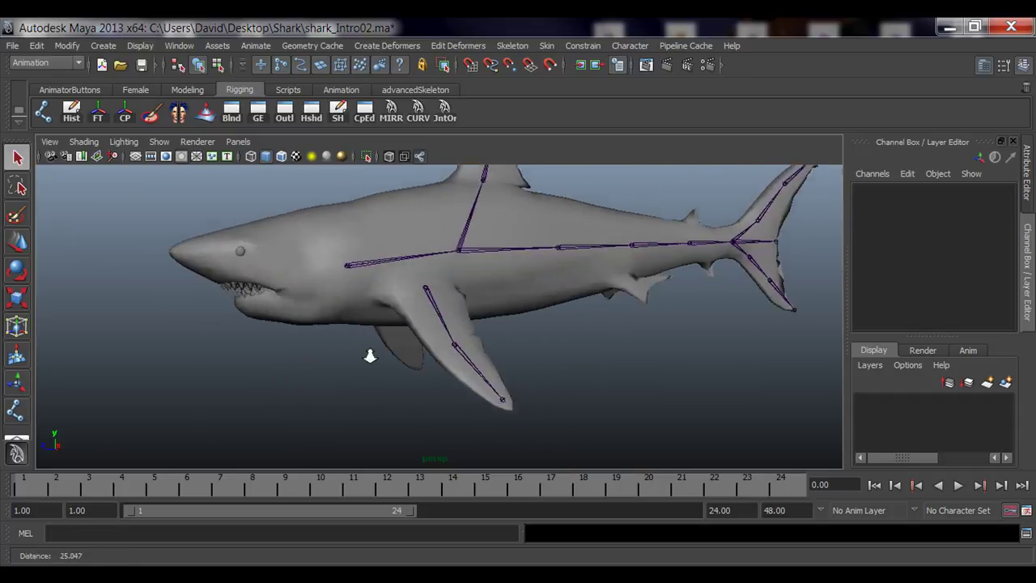
pyautogui.keyDown('alt'); pyautogui.moveTo(369, 354); pyautogui.dragTo(461, 360, button='right'); pyautogui.keyUp('alt')
pyautogui.click(461, 360)
pyautogui.keyDown('alt'); pyautogui.moveTo(589, 393); pyautogui.dragTo(473, 351); pyautogui.keyUp('alt')
pyautogui.press('e')
pyautogui.press('q')
pyautogui.click(367, 255)
pyautogui.press('e')
pyautogui.hotkey('ctrl', 'z')
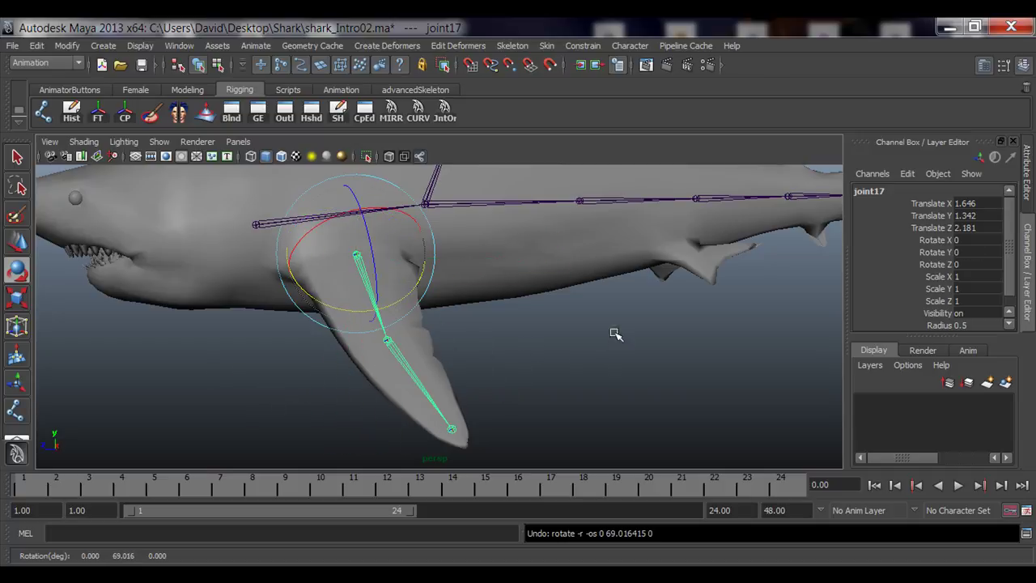
# - Clear the selection and examine the chain's fit inside the pectoral fin from the side and the front
pyautogui.keyDown('alt'); pyautogui.moveTo(546, 372); pyautogui.dragTo(587, 386, button='middle'); pyautogui.keyUp('alt')
pyautogui.click(588, 385)
pyautogui.keyDown('alt'); pyautogui.moveTo(587, 385); pyautogui.dragTo(500, 367); pyautogui.keyUp('alt')
pyautogui.keyDown('alt'); pyautogui.moveTo(668, 356); pyautogui.dragTo(637, 359); pyautogui.keyUp('alt')
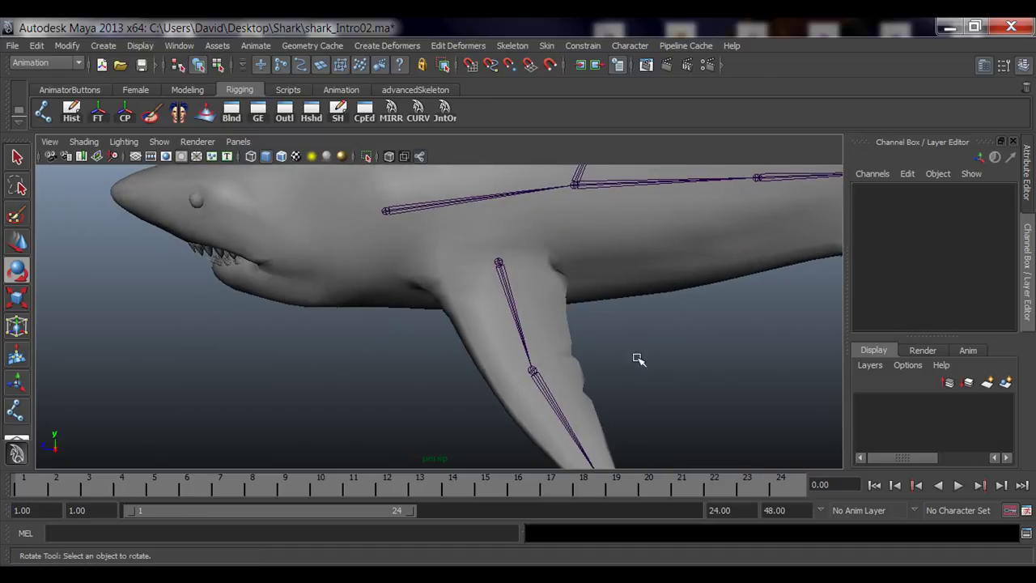
pyautogui.keyDown('alt'); pyautogui.moveTo(637, 359); pyautogui.dragTo(534, 336, button='right'); pyautogui.keyUp('alt')
pyautogui.keyDown('alt'); pyautogui.moveTo(534, 336); pyautogui.dragTo(439, 341, button='middle'); pyautogui.keyUp('alt')
pyautogui.keyDown('alt'); pyautogui.moveTo(439, 341); pyautogui.dragTo(408, 299); pyautogui.keyUp('alt')
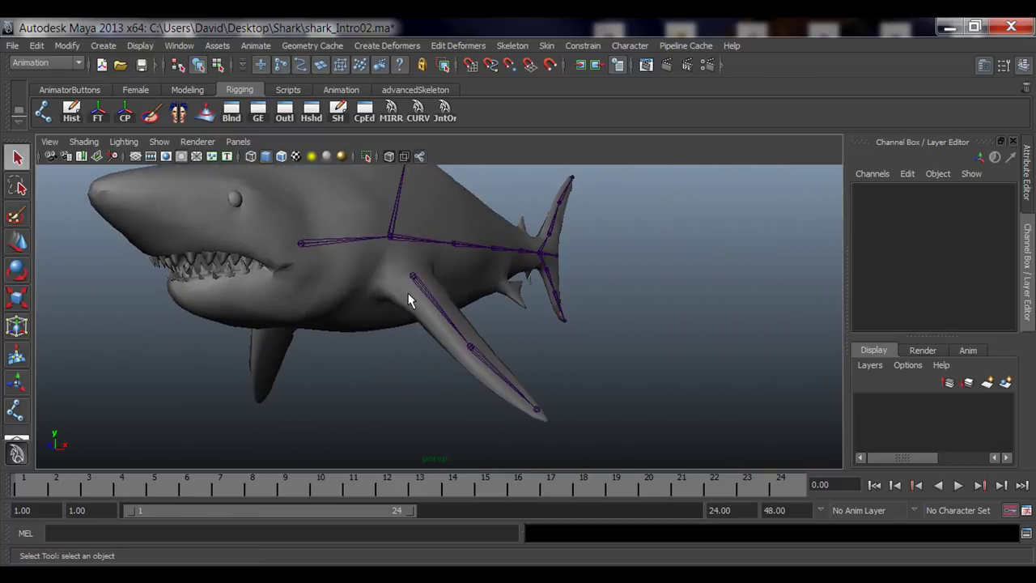
# - Parent the fin chain's root joint to the spine joint from which the dorsal fin chain branches
pyautogui.click(413, 275)
pyautogui.keyDown('alt'); pyautogui.moveTo(298, 284); pyautogui.dragTo(356, 353); pyautogui.keyUp('alt')
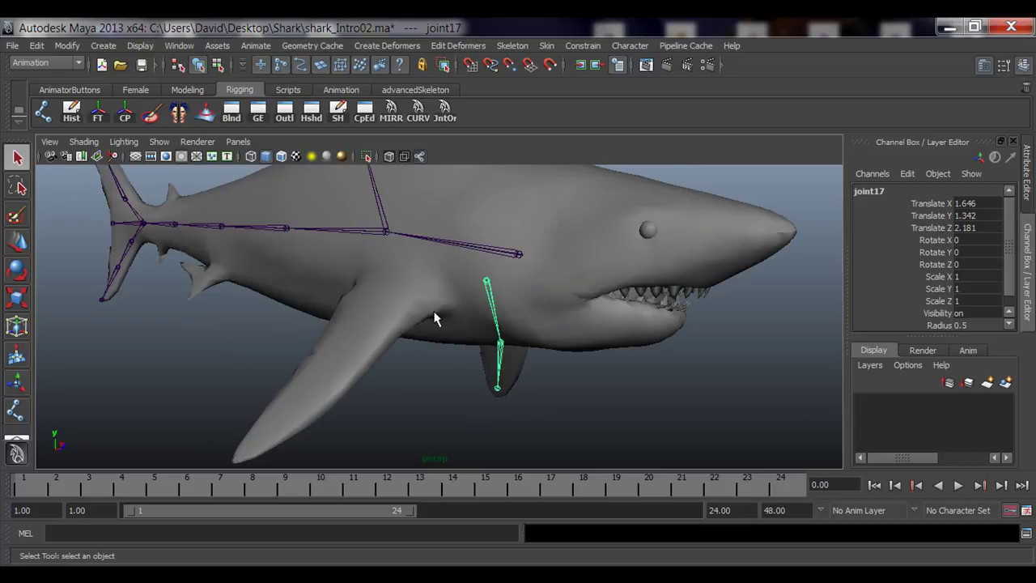
pyautogui.keyDown('alt'); pyautogui.moveTo(435, 318); pyautogui.dragTo(199, 331); pyautogui.keyUp('alt')
pyautogui.keyDown('alt'); pyautogui.moveTo(199, 331); pyautogui.dragTo(393, 397, button='right'); pyautogui.keyUp('alt')
pyautogui.keyDown('alt'); pyautogui.moveTo(394, 397); pyautogui.dragTo(379, 386, button='middle'); pyautogui.keyUp('alt')
pyautogui.keyDown('alt'); pyautogui.moveTo(307, 376); pyautogui.dragTo(450, 361, button='right'); pyautogui.keyUp('alt')
pyautogui.keyDown('alt'); pyautogui.moveTo(451, 361); pyautogui.dragTo(419, 359); pyautogui.keyUp('alt')
pyautogui.keyDown('alt'); pyautogui.moveTo(419, 359); pyautogui.dragTo(295, 351, button='right'); pyautogui.keyUp('alt')
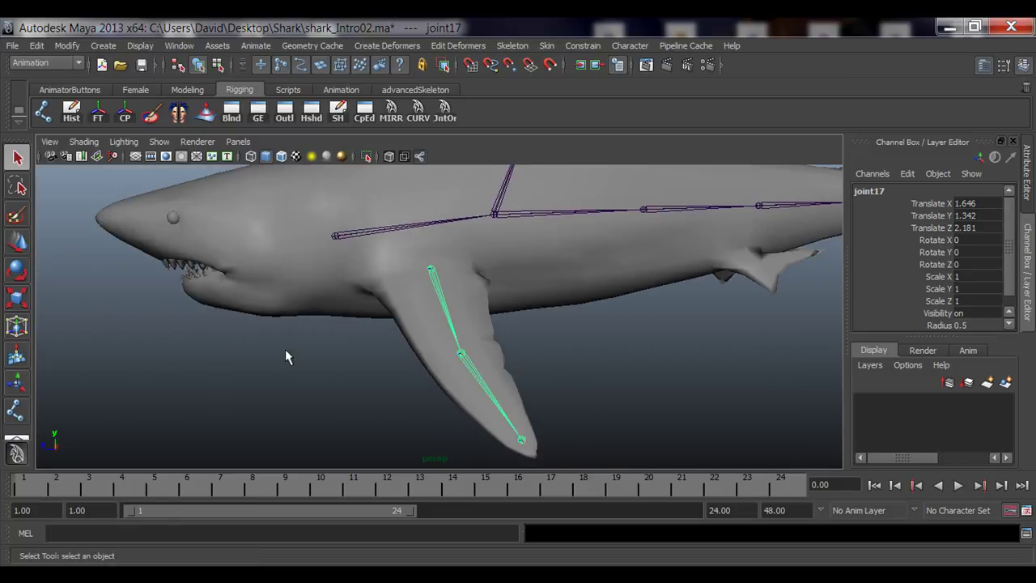
pyautogui.keyDown('alt'); pyautogui.moveTo(285, 357); pyautogui.dragTo(419, 300); pyautogui.keyUp('alt')
pyautogui.click(449, 246)
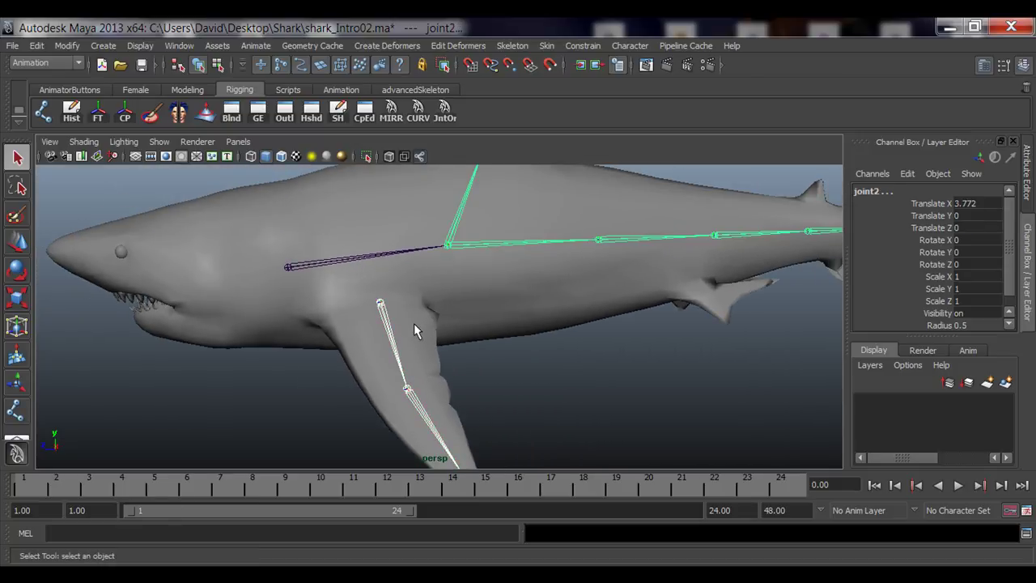
pyautogui.press('p')
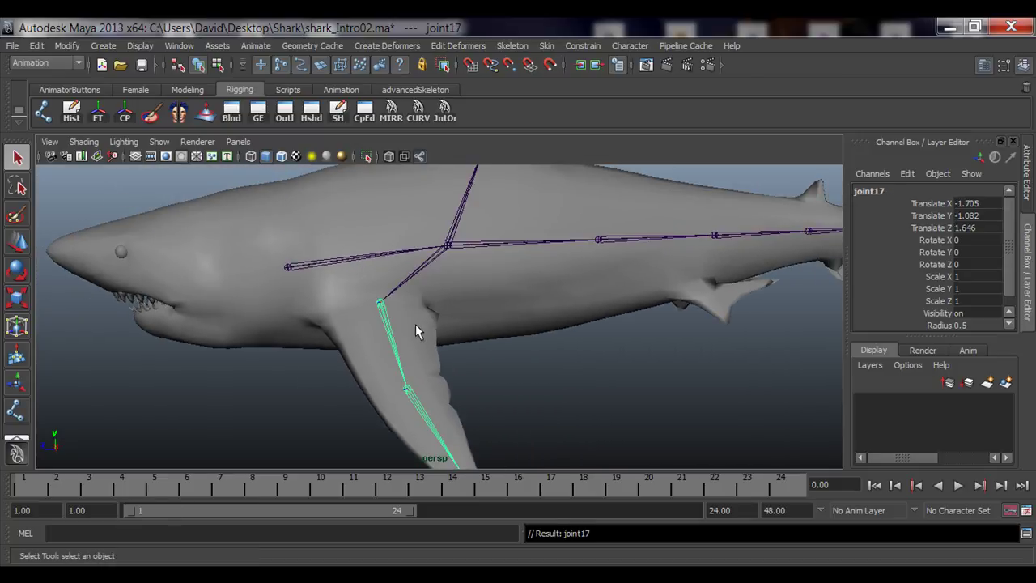
# - Try rotating the spine joint that carries the fin chains about its Y axis, and undo the test rotations
pyautogui.click(449, 247)
pyautogui.keyDown('alt'); pyautogui.moveTo(455, 276); pyautogui.dragTo(386, 319, button='right'); pyautogui.keyUp('alt')
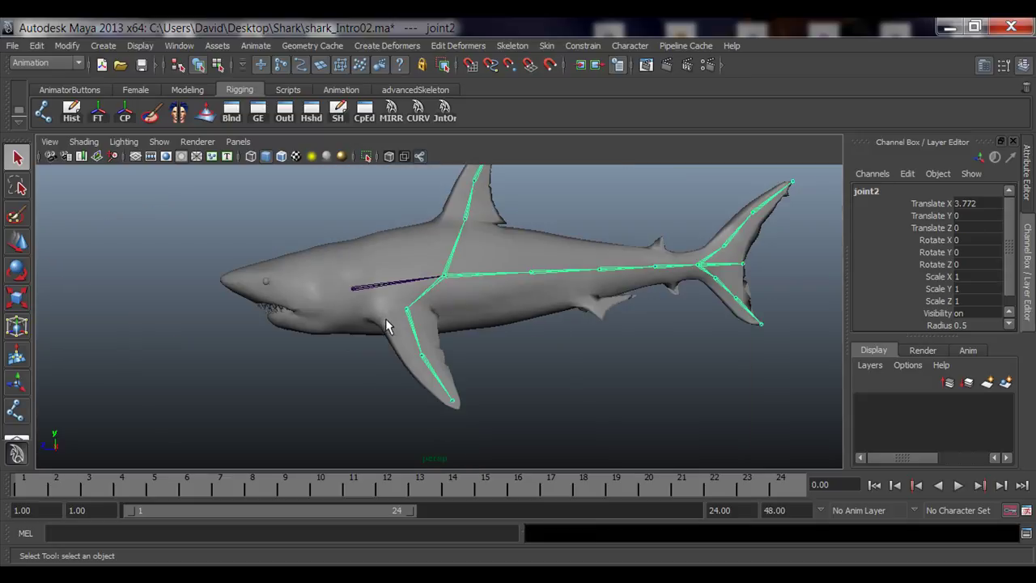
pyautogui.press('e')
pyautogui.keyDown('alt'); pyautogui.moveTo(386, 323); pyautogui.dragTo(416, 304); pyautogui.keyUp('alt')
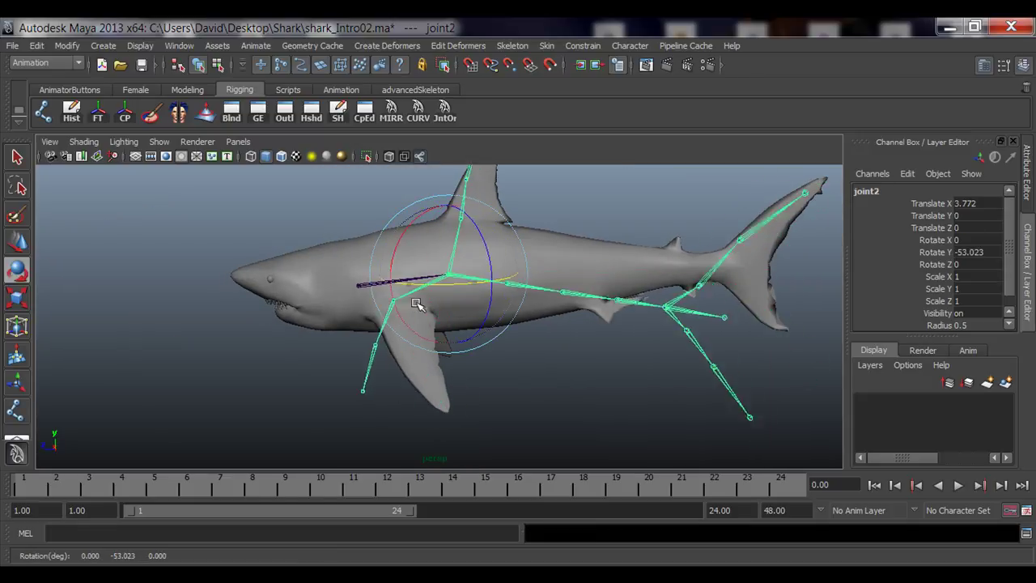
pyautogui.hotkey('ctrl', 'z')
pyautogui.hotkey('ctrl', 'z')
pyautogui.hotkey('ctrl', 'z')
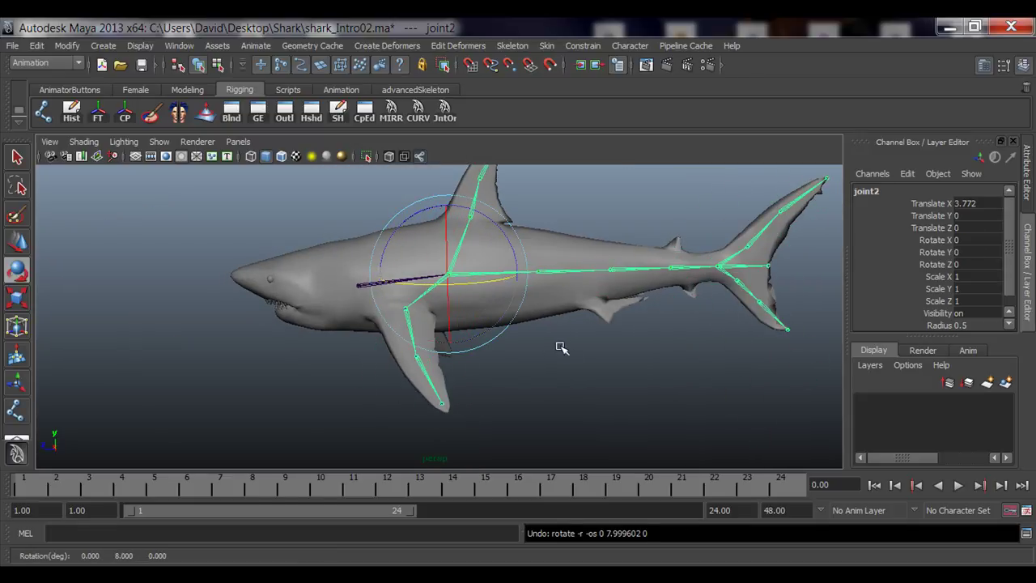
# - Unparent the pectoral fin chain's root joint from the spine joint below the dorsal fin and clear the selection
pyautogui.moveTo(559, 346)
pyautogui.keyDown('alt'); pyautogui.mouseDown()
pyautogui.moveTo(557, 369)
pyautogui.moveTo(561, 351)
pyautogui.mouseUp(); pyautogui.keyUp('alt')
pyautogui.keyDown('alt'); pyautogui.moveTo(462, 348); pyautogui.dragTo(507, 355, button='right'); pyautogui.keyUp('alt')
pyautogui.keyDown('alt'); pyautogui.moveTo(506, 355); pyautogui.dragTo(508, 366, button='middle'); pyautogui.keyUp('alt')
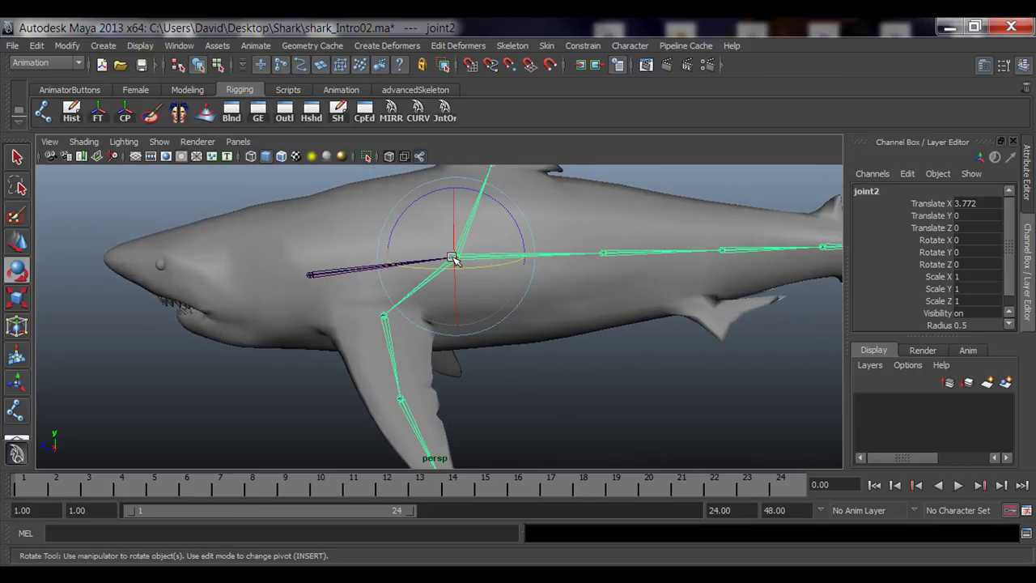
pyautogui.keyDown('alt'); pyautogui.moveTo(551, 284); pyautogui.dragTo(503, 295, button='middle'); pyautogui.keyUp('alt')
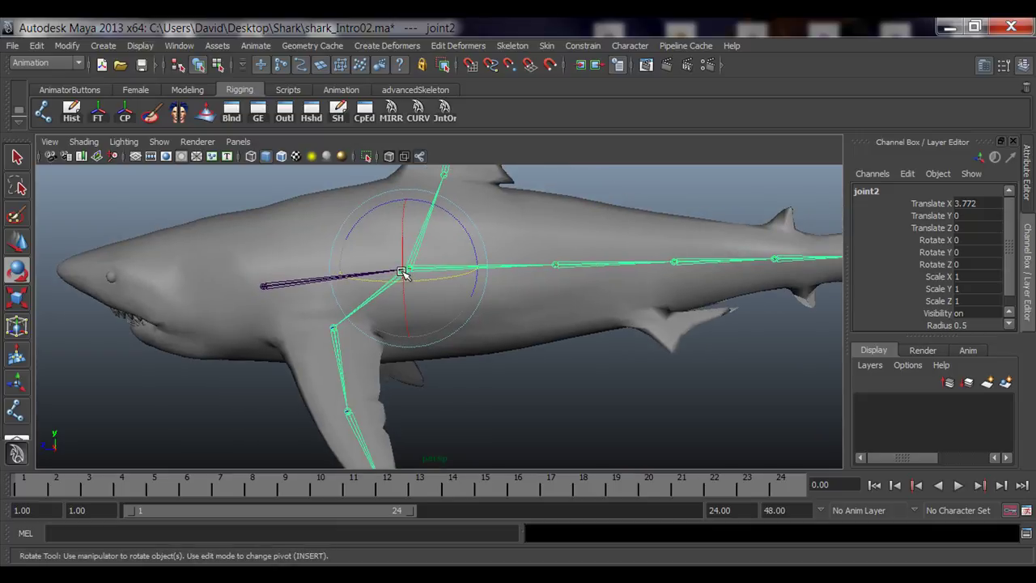
pyautogui.keyDown('alt'); pyautogui.moveTo(402, 274); pyautogui.dragTo(429, 342); pyautogui.keyUp('alt')
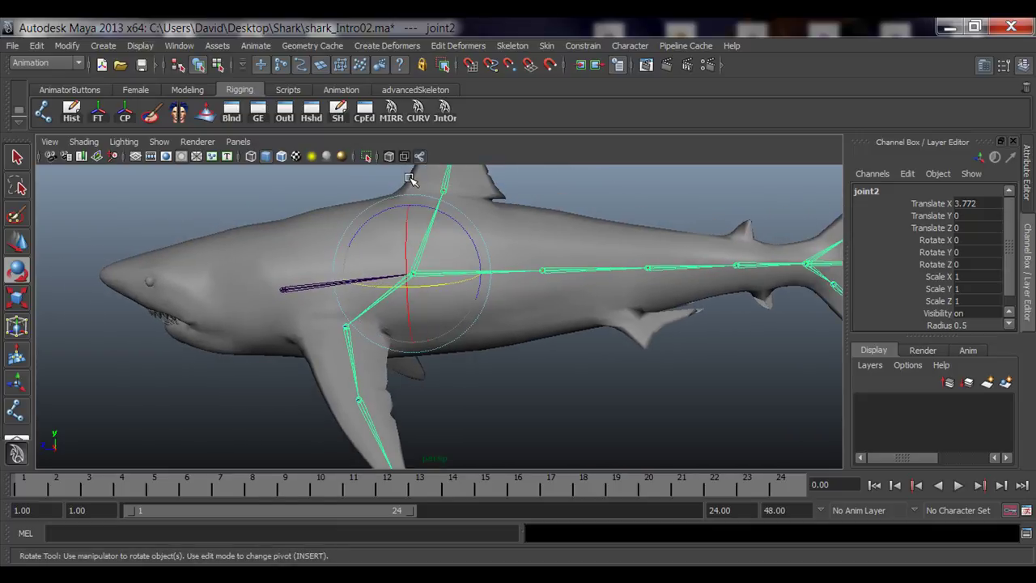
pyautogui.press('q')
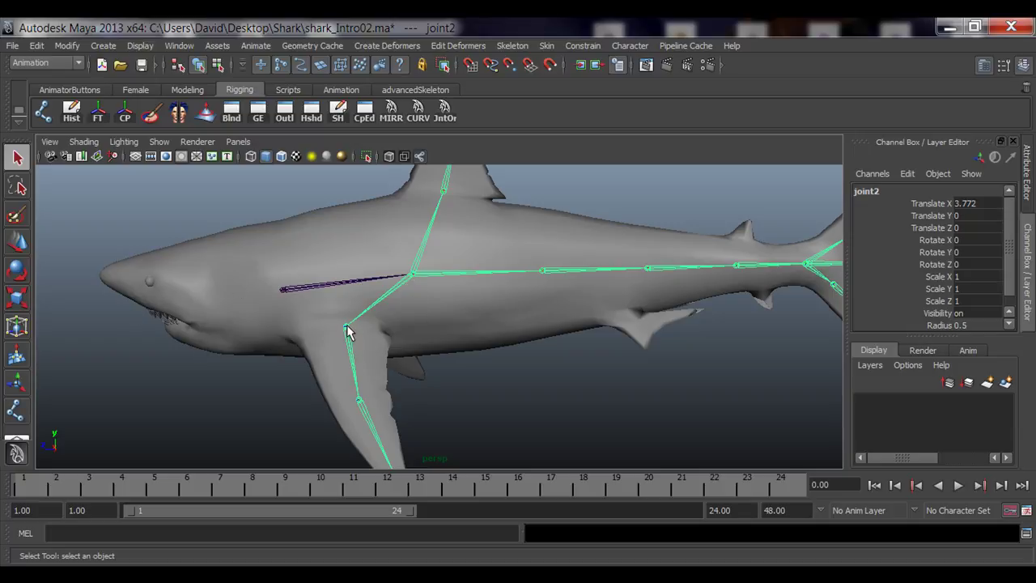
pyautogui.click(361, 384)
pyautogui.hotkey('shift', 'p')
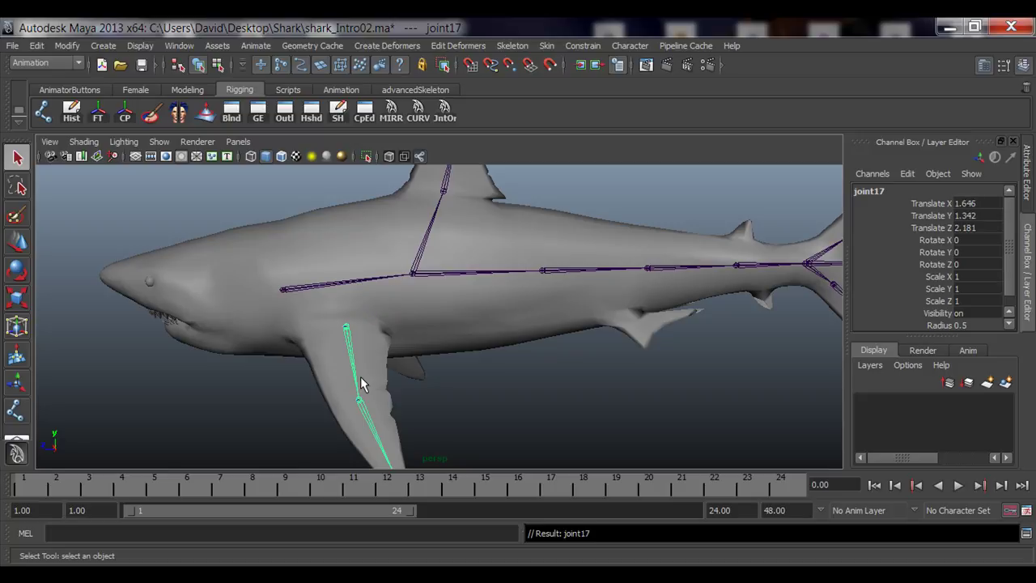
pyautogui.keyDown('alt'); pyautogui.moveTo(385, 315); pyautogui.dragTo(423, 285, button='middle'); pyautogui.keyUp('alt')
pyautogui.click(579, 369)
pyautogui.keyDown('alt'); pyautogui.moveTo(402, 360); pyautogui.dragTo(402, 377, button='middle'); pyautogui.keyUp('alt')
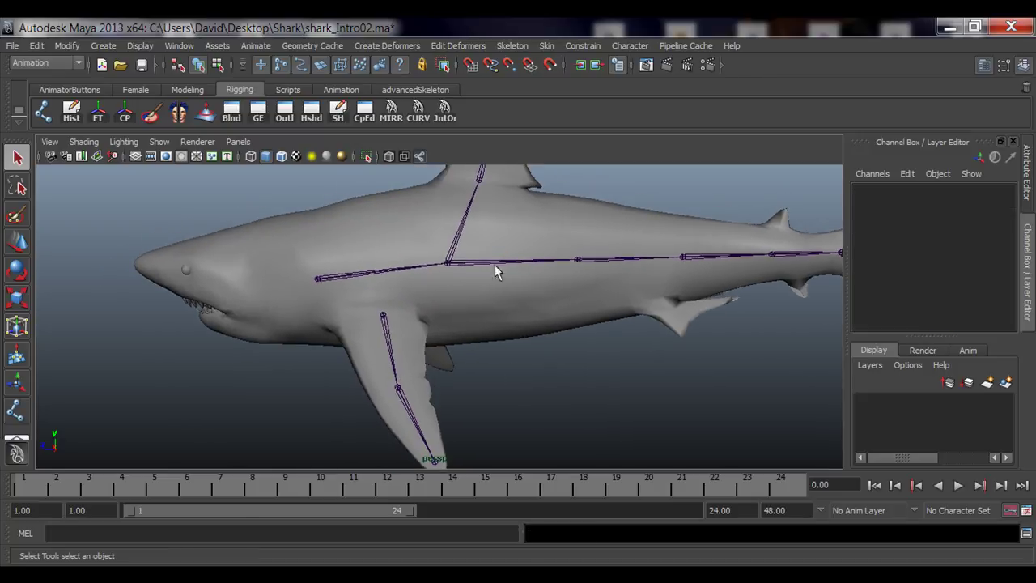
# - Try rotating the spine joint from which the dorsal fin chain branches, and undo the test rotation
pyautogui.click(449, 266)
pyautogui.press('e')
pyautogui.moveTo(481, 263); pyautogui.dragTo(456, 297)
pyautogui.hotkey('ctrl', 'z')
pyautogui.keyDown('alt'); pyautogui.moveTo(444, 266); pyautogui.dragTo(393, 278, button='middle'); pyautogui.keyUp('alt')
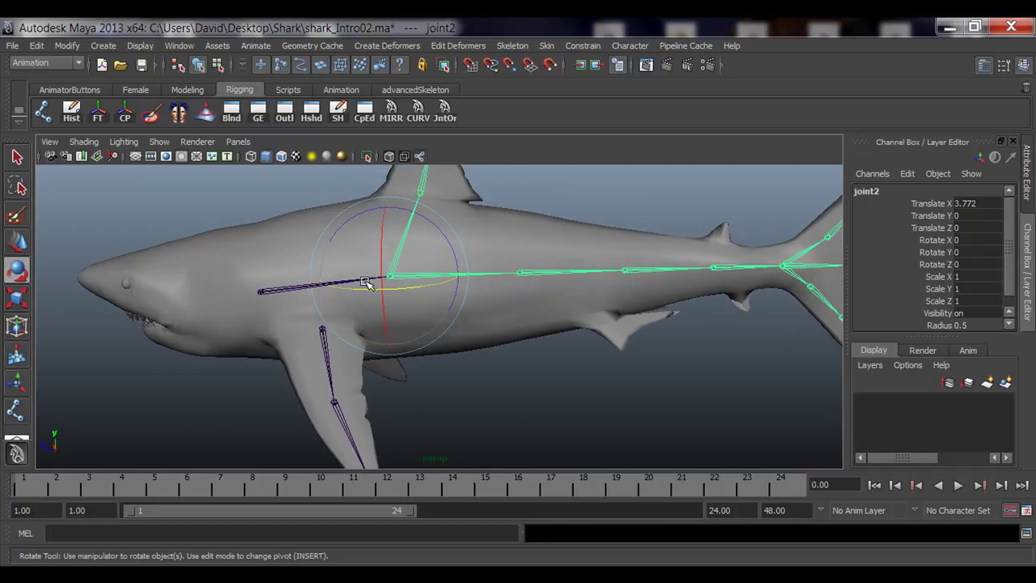
pyautogui.keyDown('alt'); pyautogui.moveTo(340, 333); pyautogui.dragTo(363, 324, button='middle'); pyautogui.keyUp('alt')
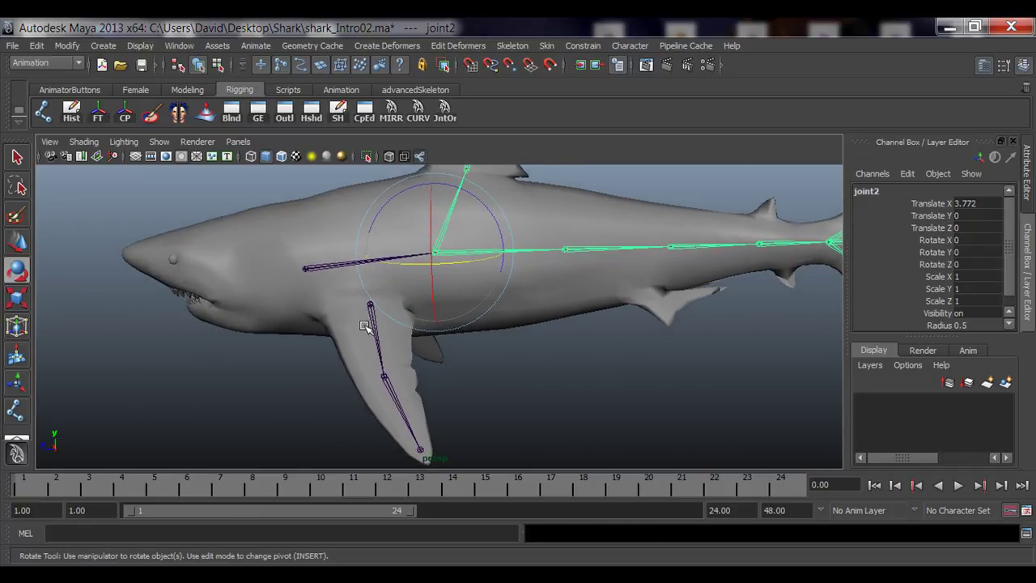
# - Parent the pectoral fin chain's root joint to the frontmost spine joint and clear the selection
pyautogui.press('q')
pyautogui.keyDown('alt'); pyautogui.moveTo(209, 334); pyautogui.dragTo(346, 353, button='right'); pyautogui.keyUp('alt')
pyautogui.keyDown('alt'); pyautogui.moveTo(346, 353); pyautogui.dragTo(392, 366, button='middle'); pyautogui.keyUp('alt')
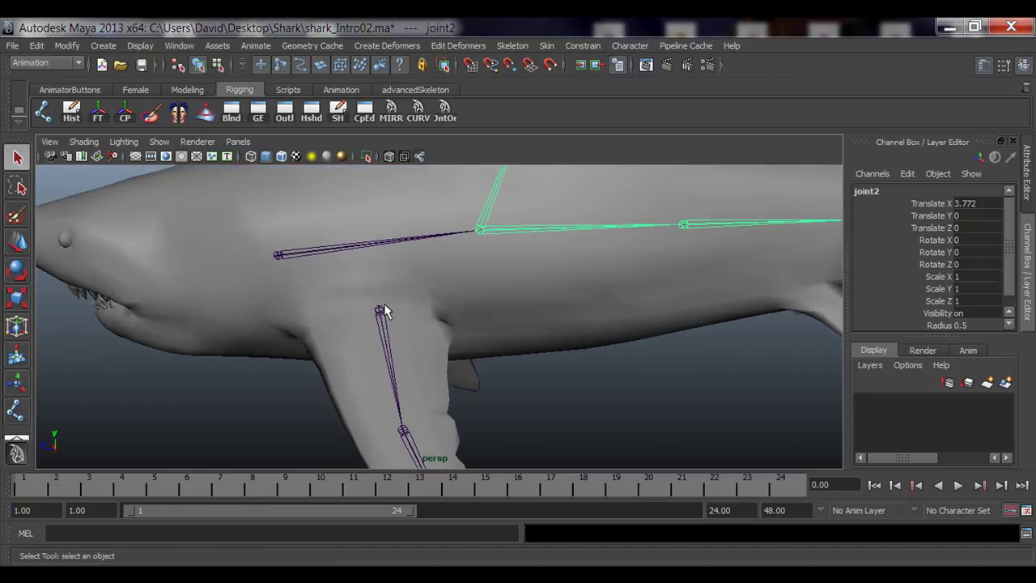
pyautogui.click(378, 311)
pyautogui.click(277, 257)
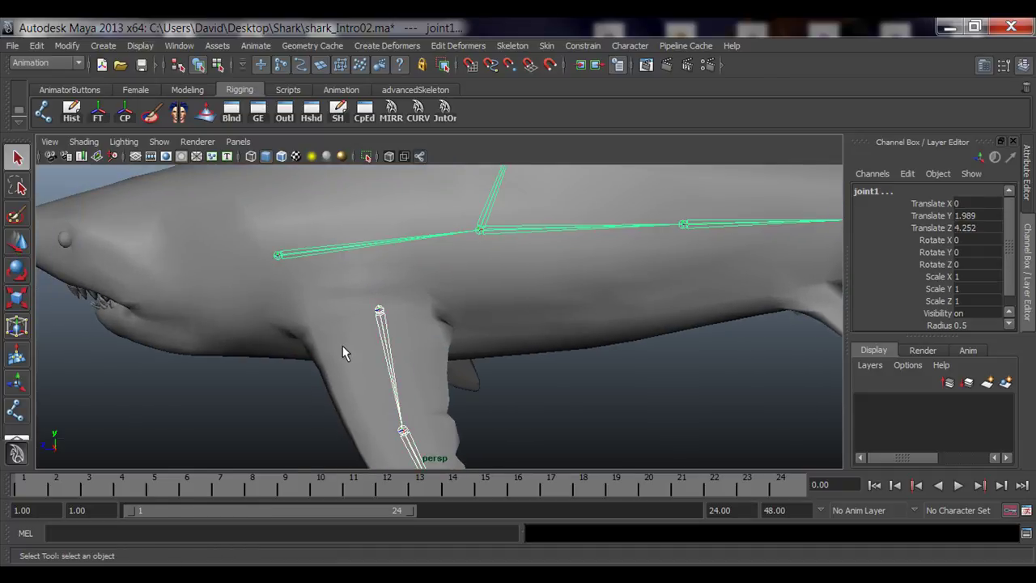
pyautogui.click(378, 358)
pyautogui.click(523, 365)
# - Try rotating the second spine joint with the pectoral fin chain attached to the front joint, and undo the rotation
pyautogui.keyDown('alt'); pyautogui.moveTo(523, 365); pyautogui.dragTo(466, 351); pyautogui.keyUp('alt')
pyautogui.click(418, 262)
pyautogui.press('e')
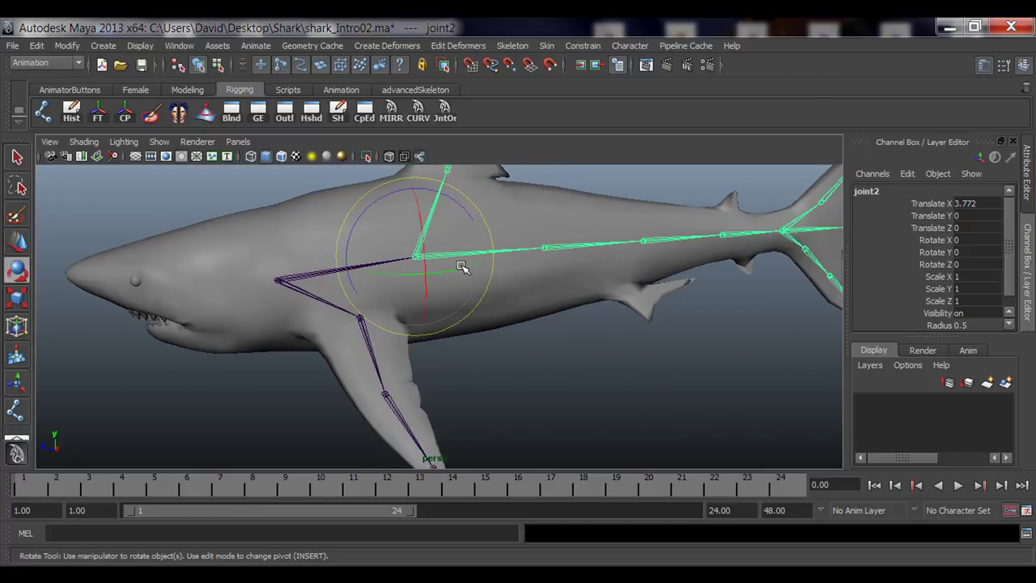
pyautogui.moveTo(462, 263); pyautogui.dragTo(425, 302)
pyautogui.hotkey('ctrl', 'z')
pyautogui.keyDown('alt'); pyautogui.moveTo(536, 378); pyautogui.dragTo(534, 351, button='middle'); pyautogui.keyUp('alt')
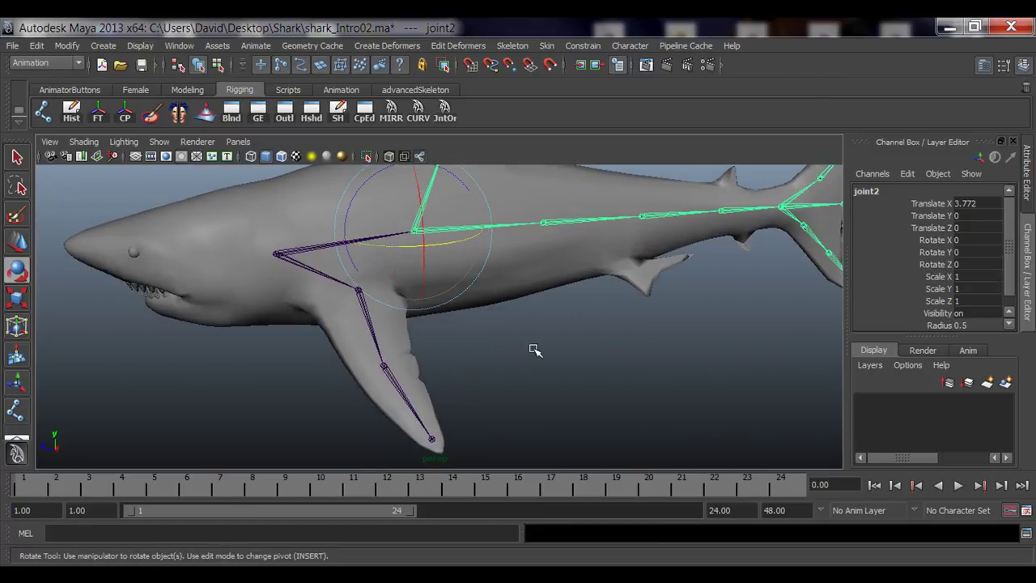
# - Try rotating the frontmost spine joint that carries the whole skeleton, undo the test rotation, and clear the selection
pyautogui.press('q')
pyautogui.click(272, 252)
pyautogui.press('e')
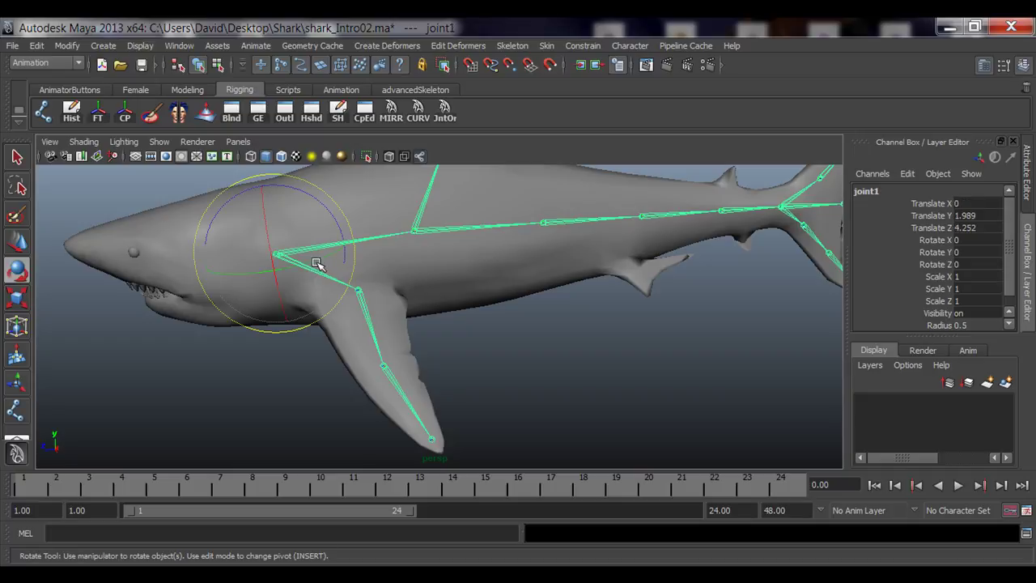
pyautogui.moveTo(319, 262); pyautogui.dragTo(332, 284)
pyautogui.hotkey('ctrl', 'z')
pyautogui.click(524, 339)
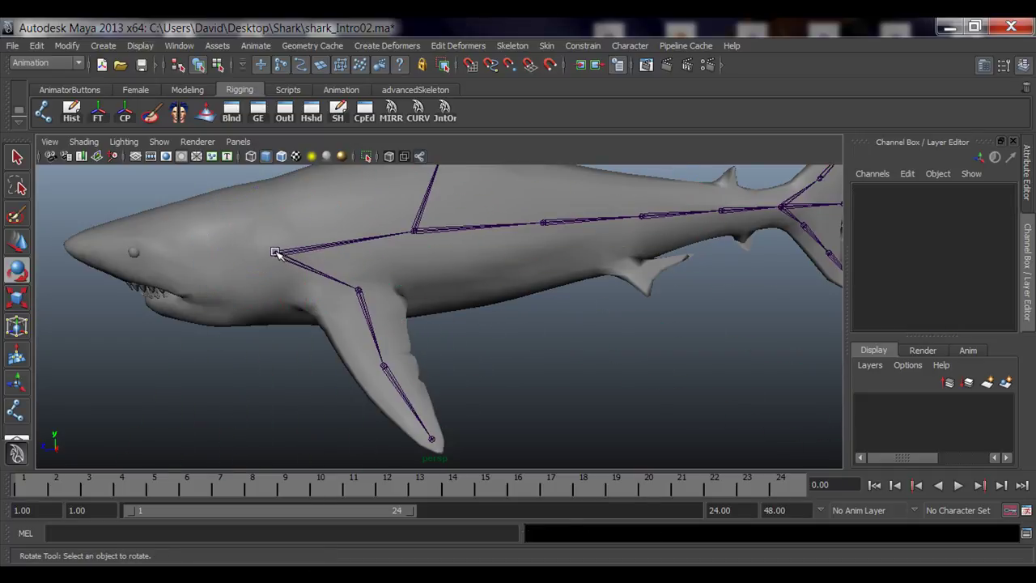
pyautogui.click(277, 253)
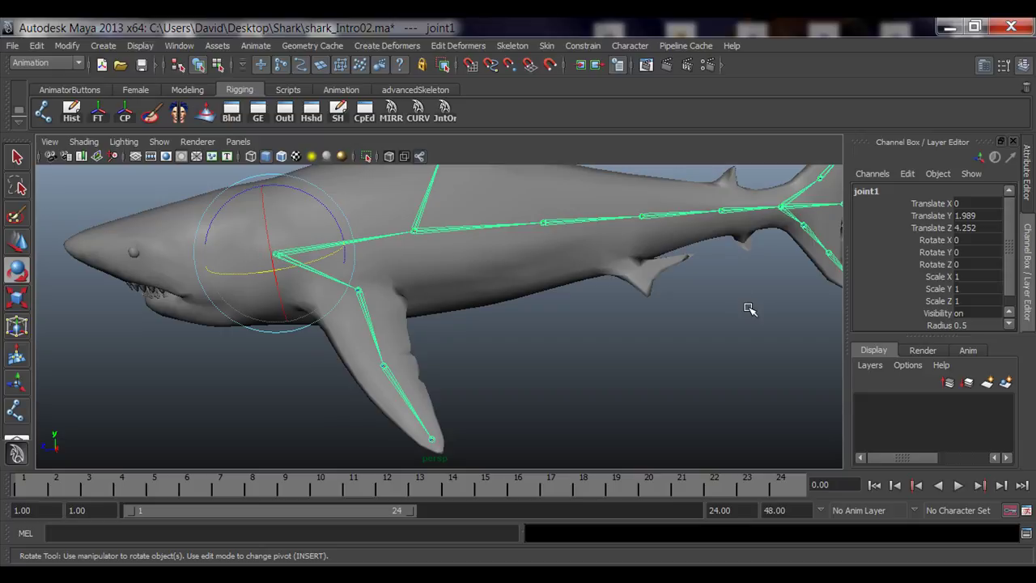
pyautogui.press('q')
pyautogui.click(639, 371)
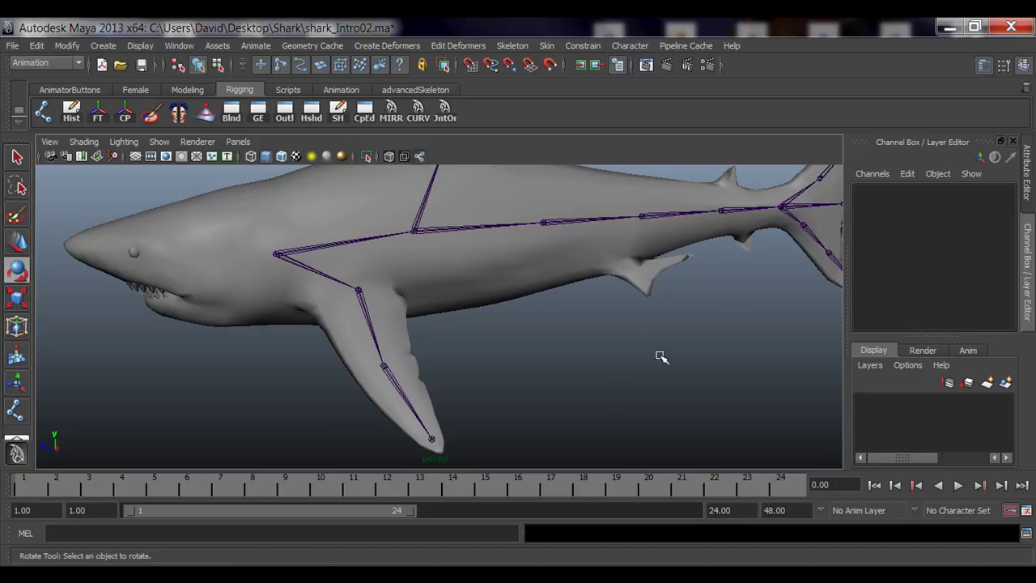
# - Examine the pectoral fin chain and its connection to the front spine joint from several angles and up close
pyautogui.keyDown('alt'); pyautogui.moveTo(659, 356); pyautogui.dragTo(383, 361); pyautogui.keyUp('alt')
pyautogui.scroll(4, 381, 360)
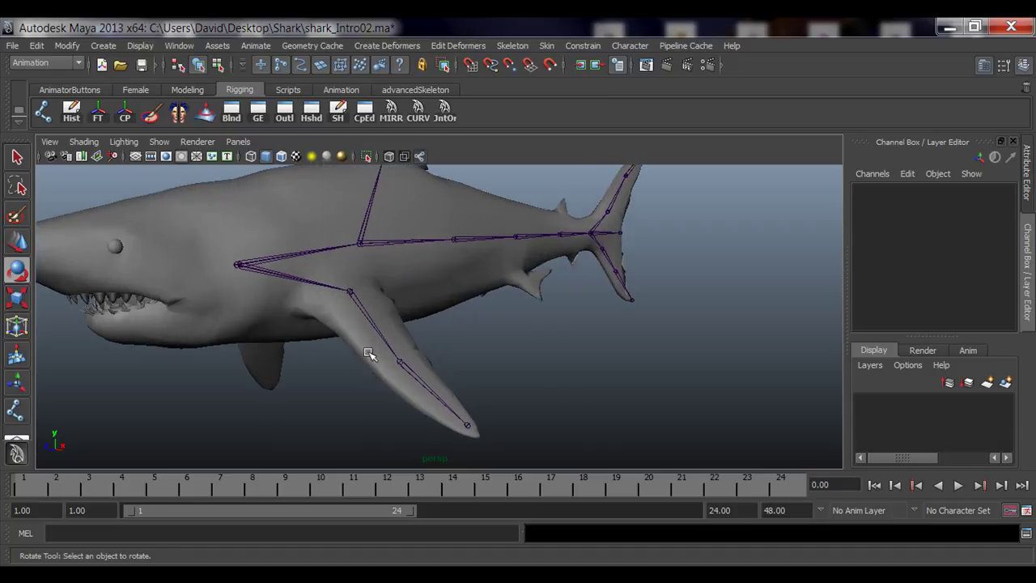
pyautogui.press('q')
pyautogui.keyDown('alt'); pyautogui.moveTo(460, 333); pyautogui.dragTo(521, 309, button='middle'); pyautogui.keyUp('alt')
pyautogui.moveTo(521, 324)
pyautogui.keyDown('alt'); pyautogui.mouseDown()
pyautogui.moveTo(501, 319)
pyautogui.moveTo(508, 316)
pyautogui.mouseUp(); pyautogui.keyUp('alt')
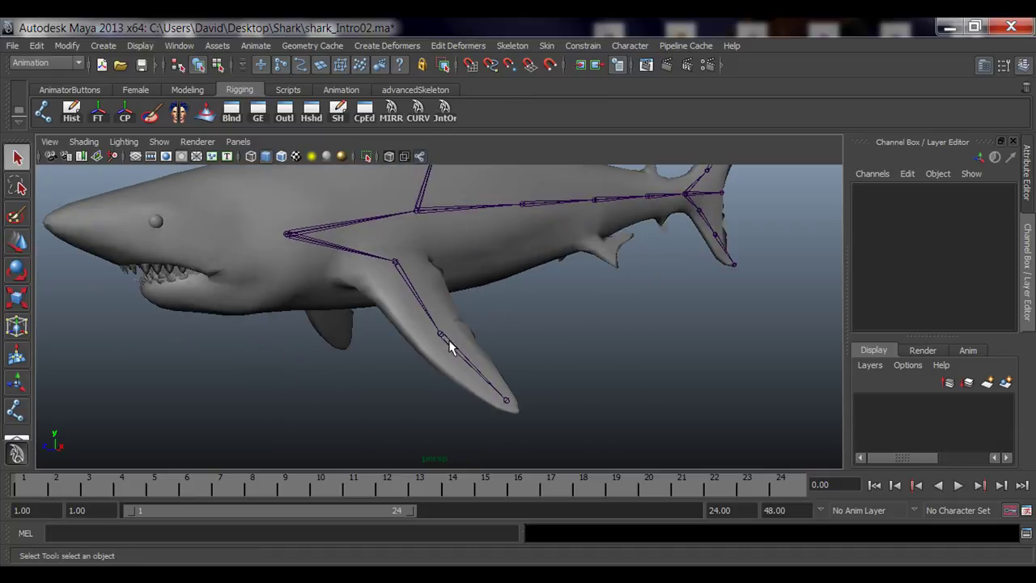
pyautogui.keyDown('alt'); pyautogui.moveTo(524, 340); pyautogui.dragTo(511, 323, button='middle'); pyautogui.keyUp('alt')
pyautogui.keyDown('alt'); pyautogui.moveTo(520, 339); pyautogui.dragTo(529, 347); pyautogui.keyUp('alt')
pyautogui.keyDown('alt'); pyautogui.moveTo(327, 345); pyautogui.dragTo(383, 346, button='right'); pyautogui.keyUp('alt')
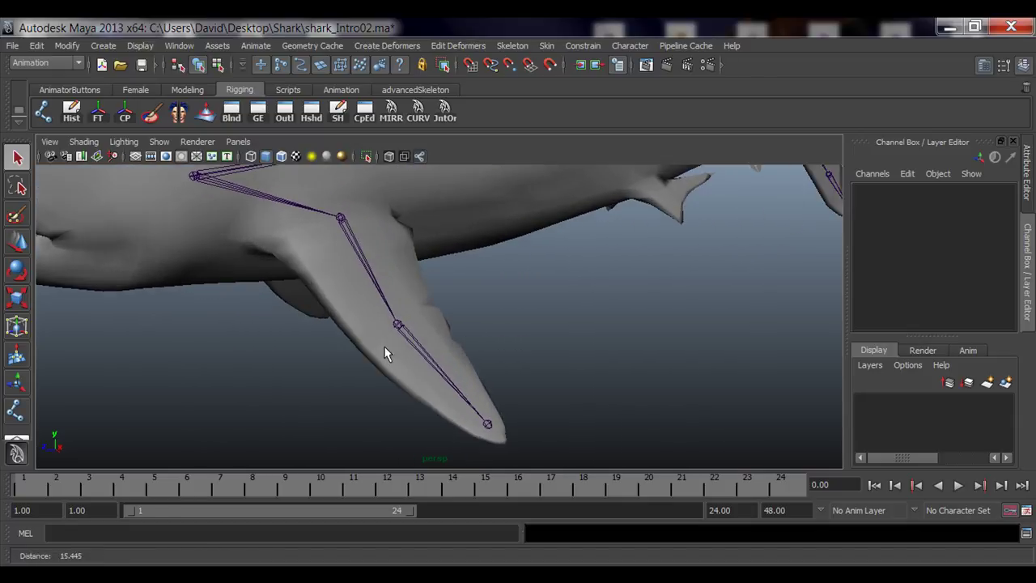
# - Rename the pectoral fin chain's root joint left_flipperJoint_01
pyautogui.click(348, 235)
pyautogui.doubleClick(882, 192)
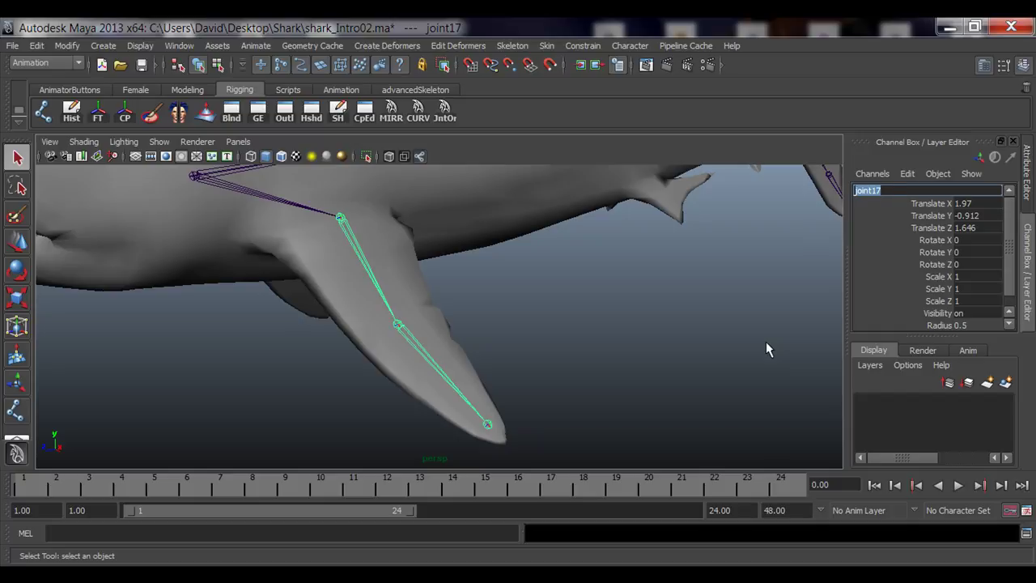
pyautogui.keyDown('alt'); pyautogui.moveTo(769, 354); pyautogui.dragTo(422, 342); pyautogui.keyUp('alt')
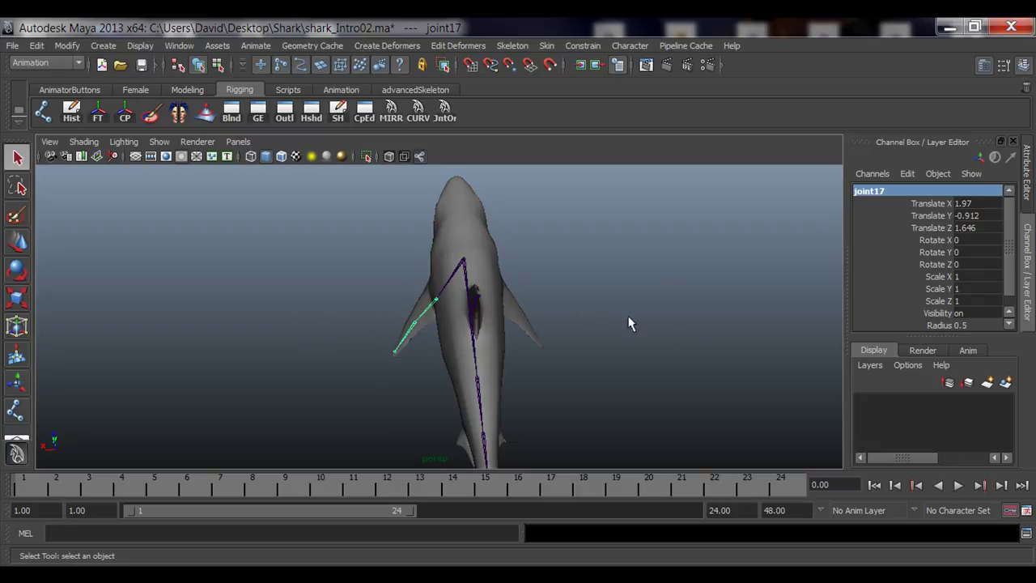
pyautogui.keyDown('alt'); pyautogui.moveTo(315, 351); pyautogui.dragTo(267, 335); pyautogui.keyUp('alt')
pyautogui.keyDown('alt'); pyautogui.moveTo(267, 335); pyautogui.dragTo(373, 272, button='right'); pyautogui.keyUp('alt')
pyautogui.doubleClick(866, 191)
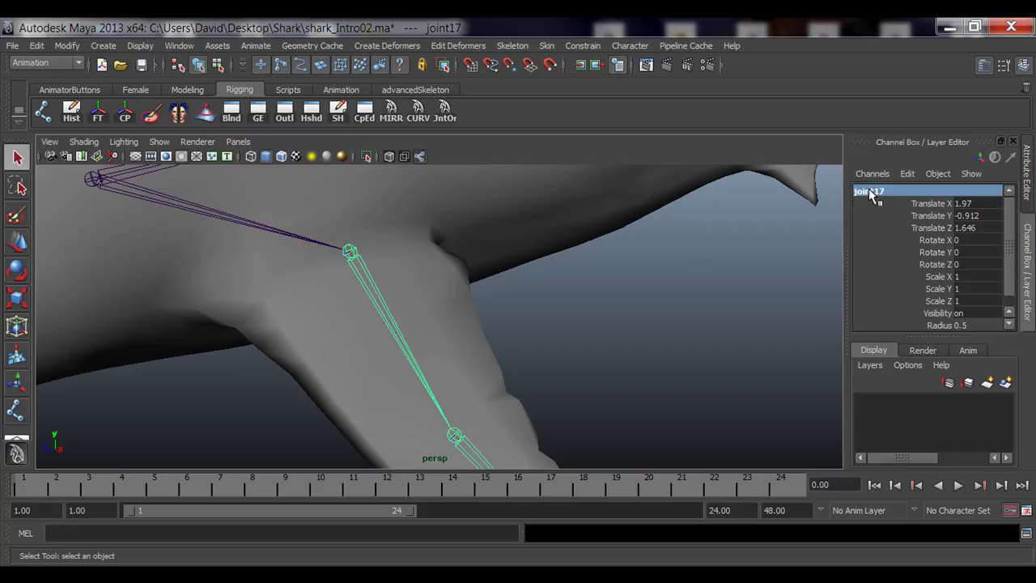
pyautogui.write('left')
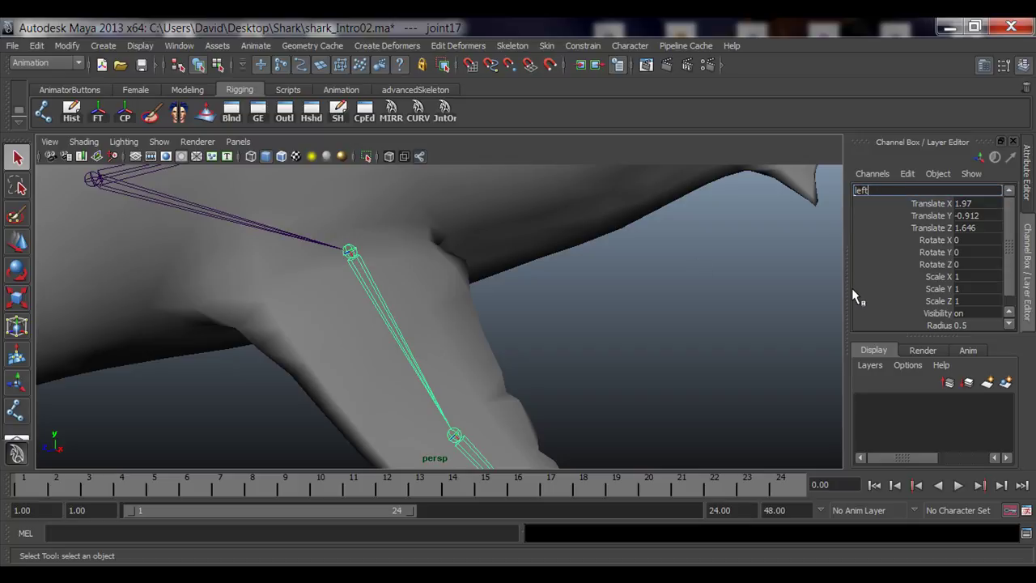
pyautogui.write('_')
pyautogui.write('fliper')
pyautogui.press('Left')
pyautogui.press('Left')
pyautogui.write('perJoint_01')
pyautogui.press('Return')
# - Copy the fin root joint's name and use it to rename the middle fin joint left_flipperJoint_02
pyautogui.keyDown('alt'); pyautogui.moveTo(453, 333); pyautogui.dragTo(473, 278, button='middle'); pyautogui.keyUp('alt')
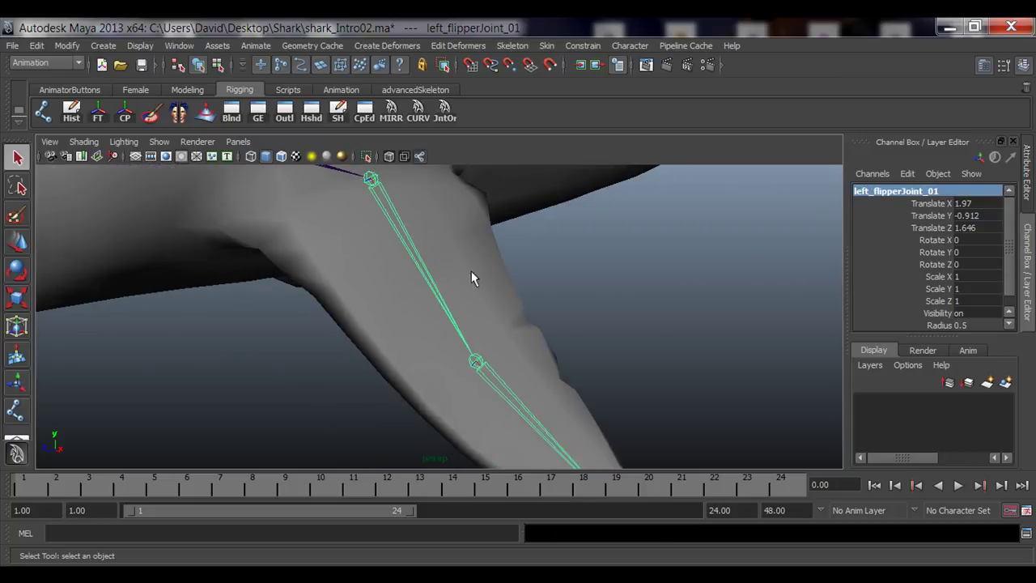
pyautogui.keyDown('alt'); pyautogui.moveTo(471, 271); pyautogui.dragTo(402, 344, button='right'); pyautogui.keyUp('alt')
pyautogui.keyDown('alt'); pyautogui.moveTo(403, 344); pyautogui.dragTo(402, 279); pyautogui.keyUp('alt')
pyautogui.keyDown('alt'); pyautogui.moveTo(524, 294); pyautogui.dragTo(492, 322, button='middle'); pyautogui.keyUp('alt')
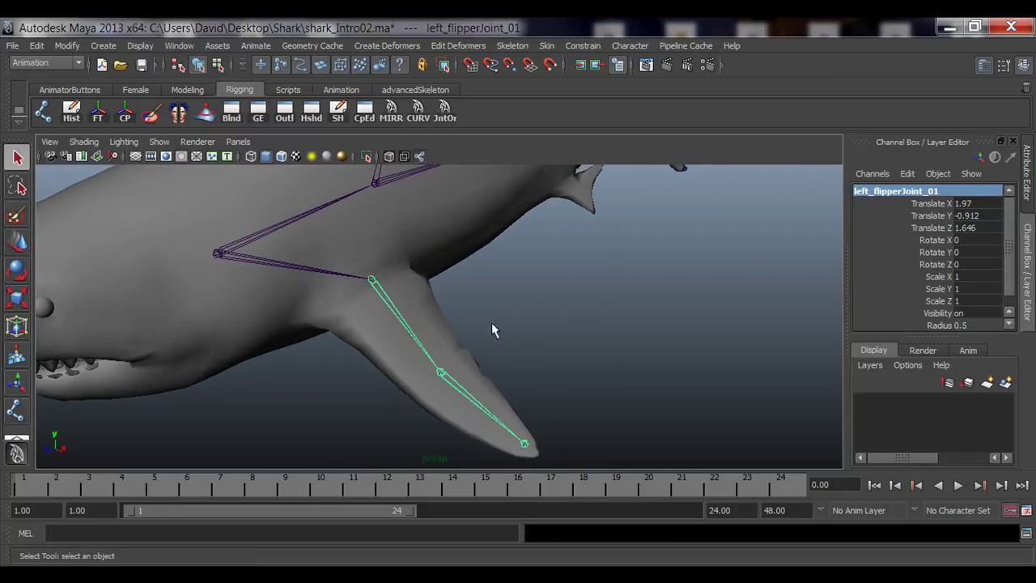
pyautogui.doubleClick(931, 191)
pyautogui.hotkey('ctrl', 'c')
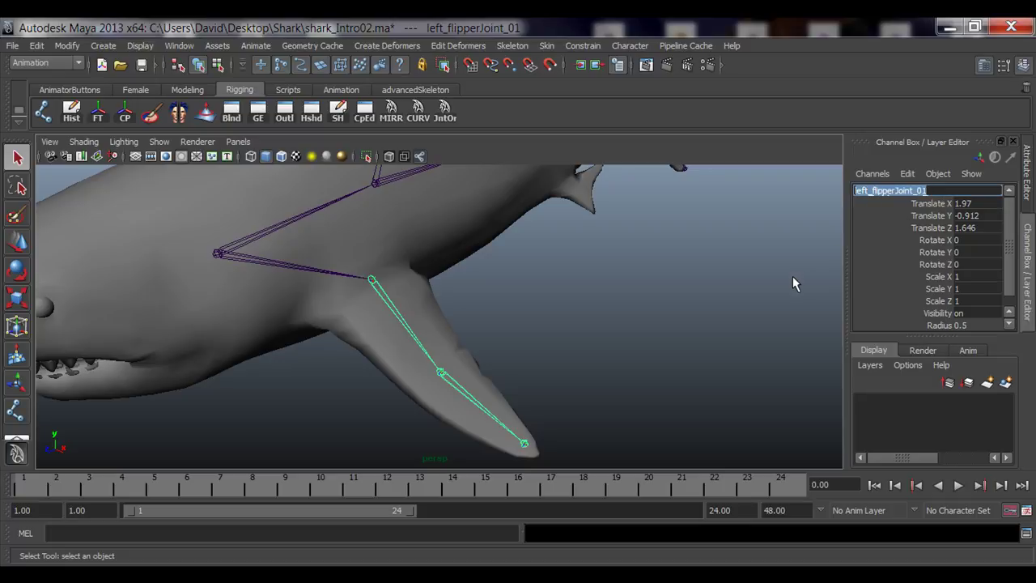
pyautogui.click(441, 375)
pyautogui.doubleClick(922, 191)
pyautogui.hotkey('ctrl', 'v')
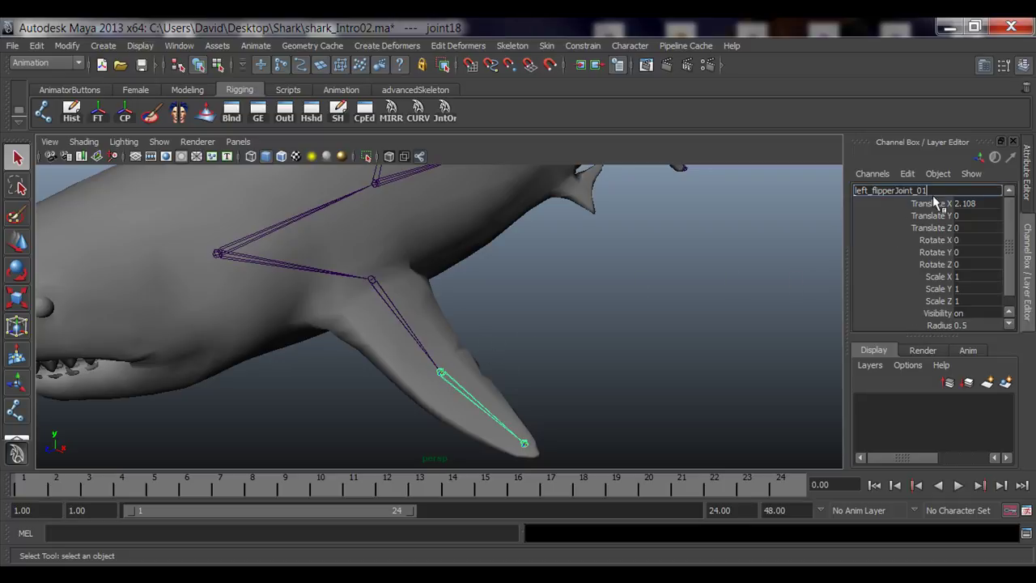
pyautogui.press('Return')
# - Rename the joint at the pectoral fin's tip left_flipperJoint_03, reusing the copied name, and clear the selection
pyautogui.click(525, 443)
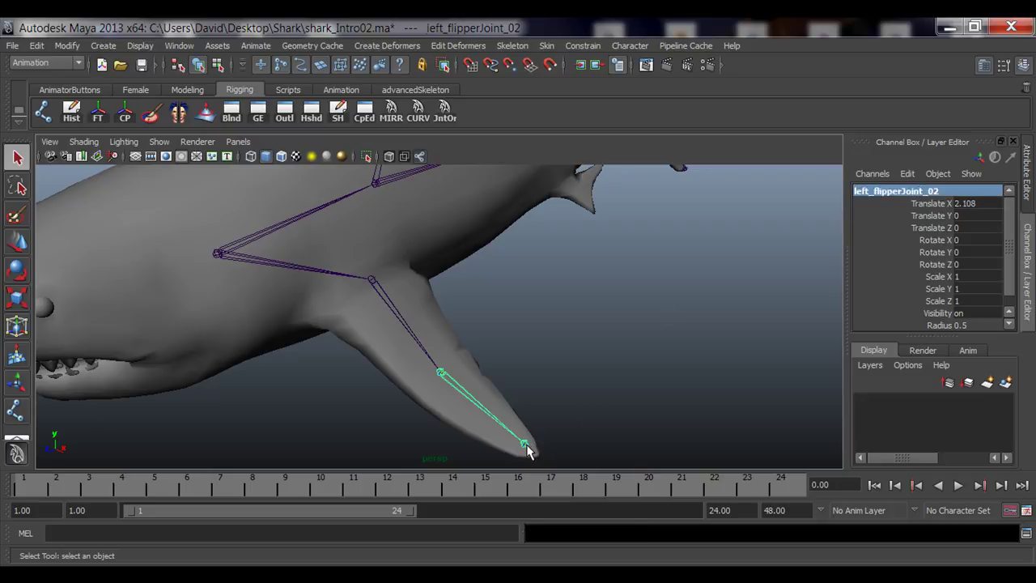
pyautogui.doubleClick(877, 192)
pyautogui.hotkey('ctrl', 'v')
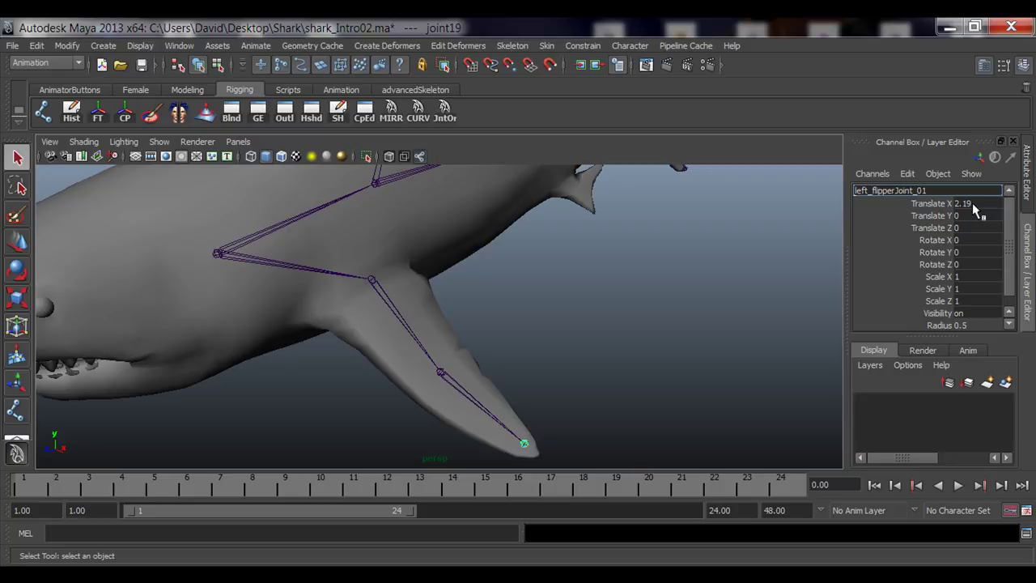
pyautogui.press('BackSpace')
pyautogui.write('3')
pyautogui.press('Return')
pyautogui.click(609, 309)
pyautogui.keyDown('alt'); pyautogui.moveTo(608, 308); pyautogui.dragTo(664, 325, button='middle'); pyautogui.keyUp('alt')
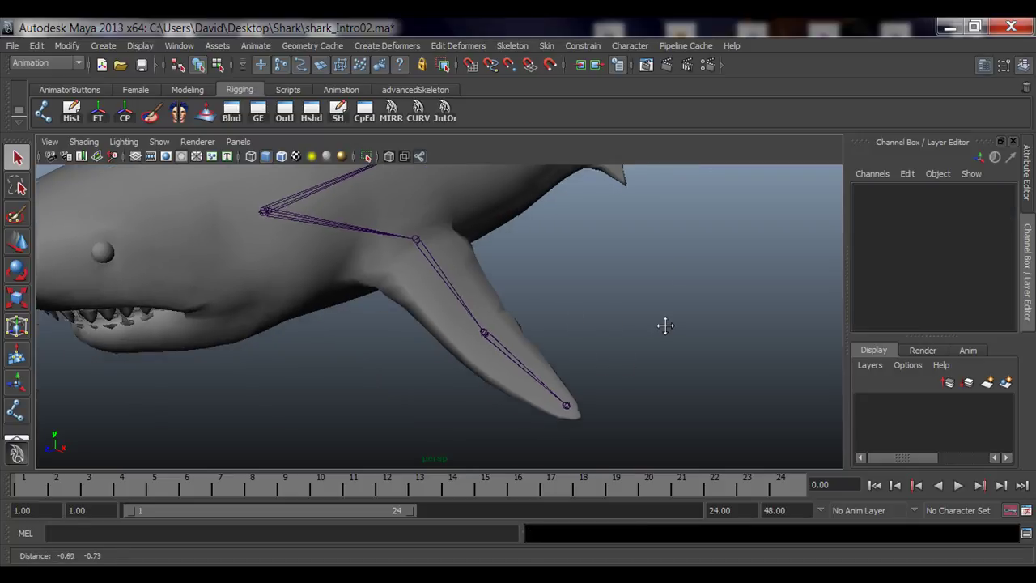
pyautogui.scroll(-2, 450, 300)
pyautogui.keyDown('alt'); pyautogui.moveTo(450, 300); pyautogui.dragTo(431, 365); pyautogui.keyUp('alt')
pyautogui.scroll(3, 432, 365)
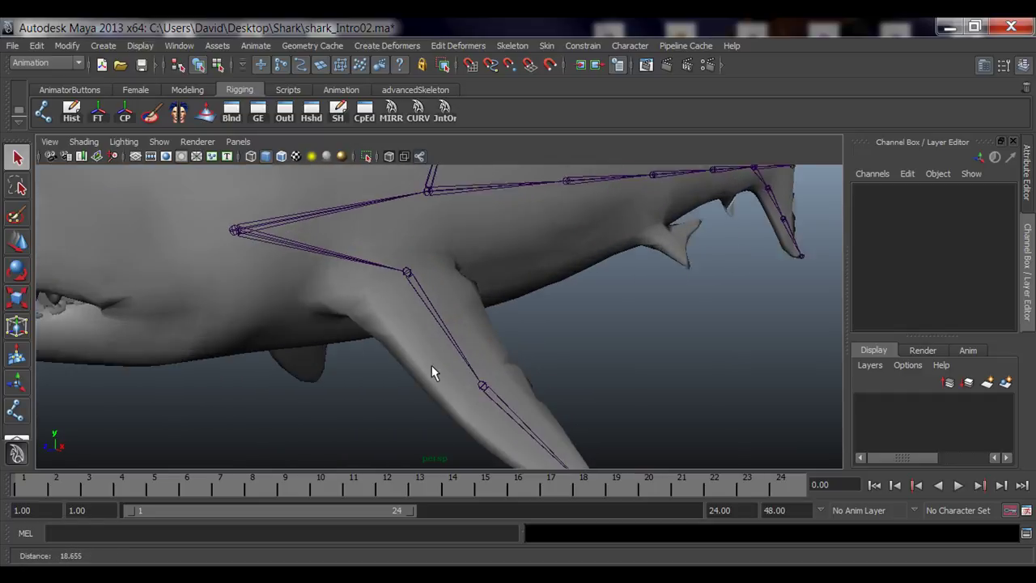
pyautogui.scroll(-4, 431, 365)
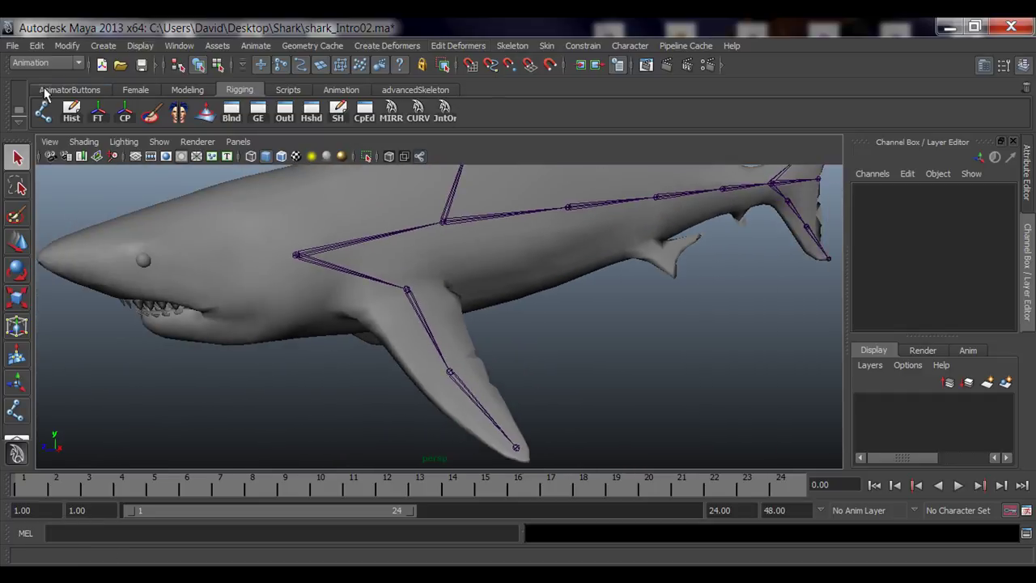
pyautogui.click(63, 63)
pyautogui.click(35, 78)
pyautogui.click(133, 46)
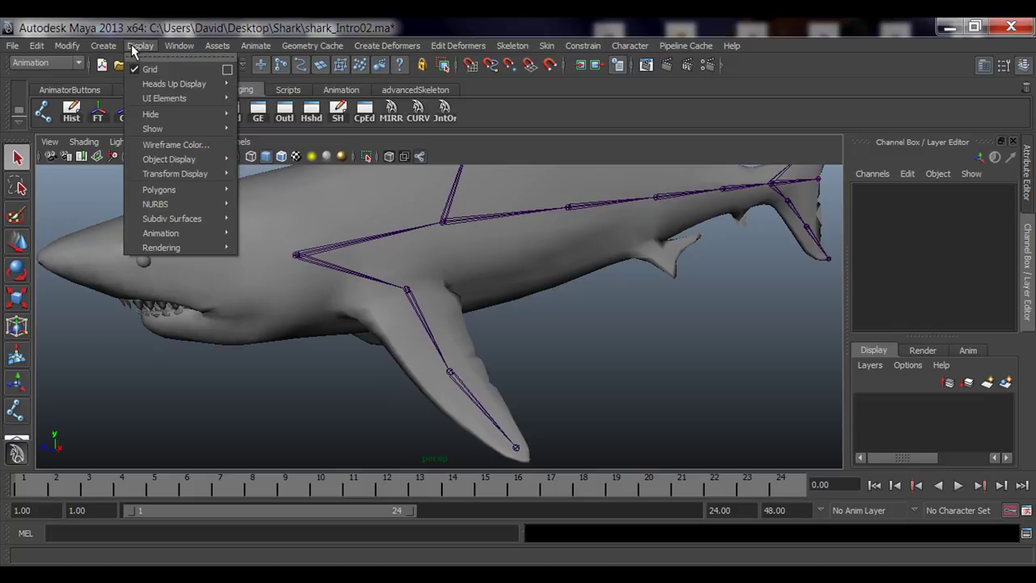
pyautogui.moveTo(164, 97)
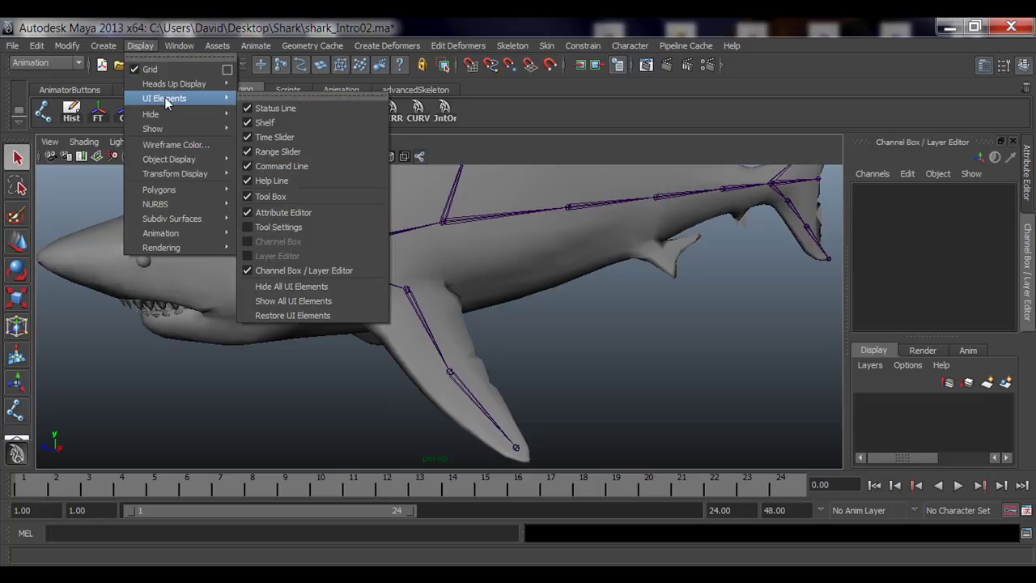
pyautogui.click(292, 314)
# - Open the Mirror Joint options and reset them to mirroring across XY with the Behavior function
pyautogui.click(518, 46)
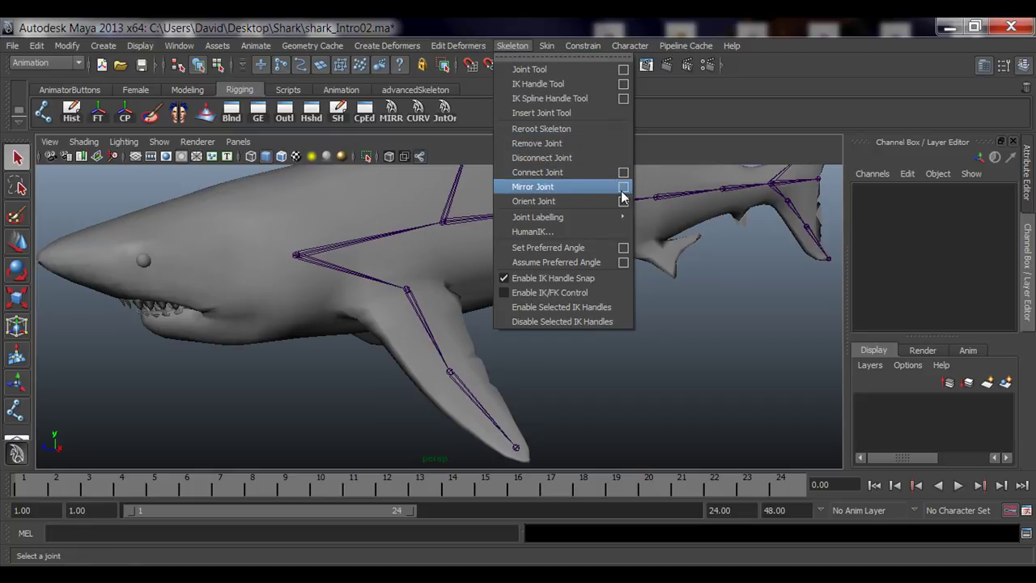
pyautogui.click(623, 188)
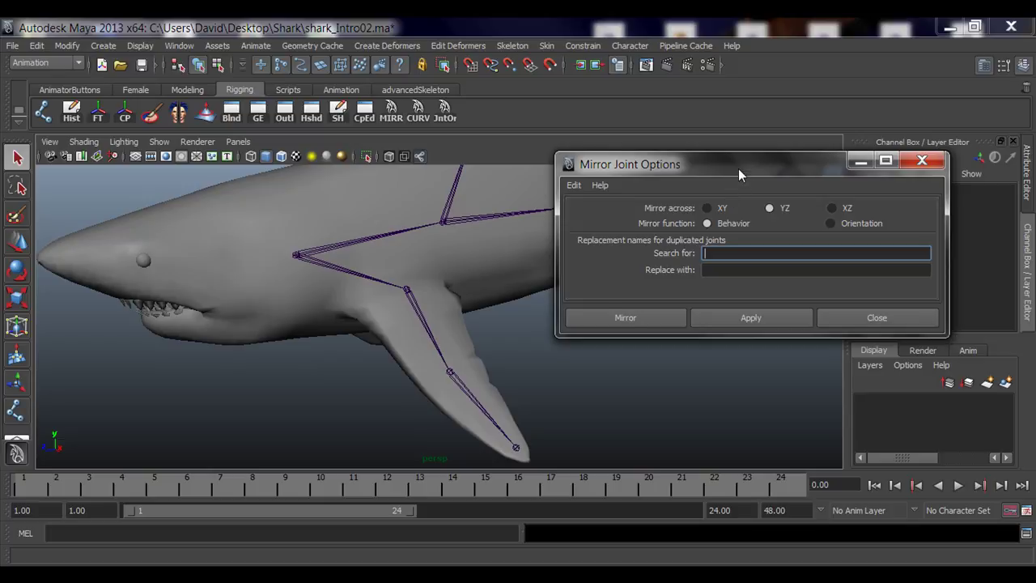
pyautogui.click(726, 140)
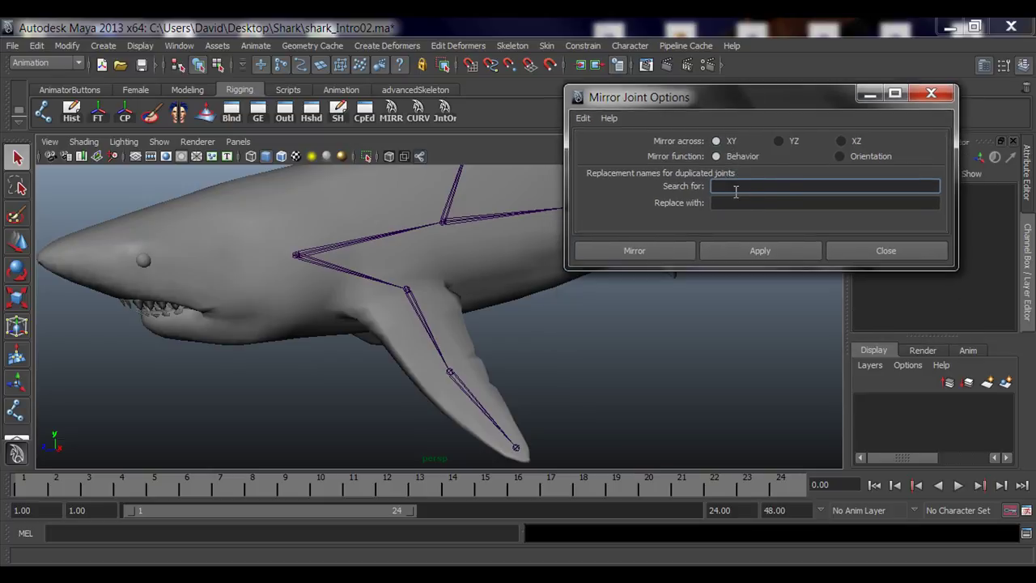
pyautogui.click(579, 118)
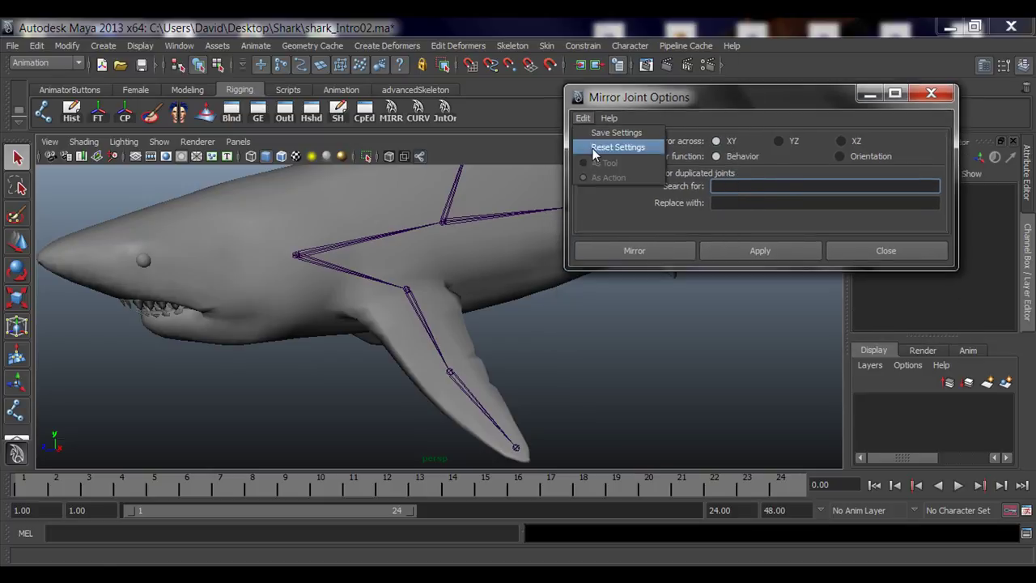
pyautogui.click(592, 151)
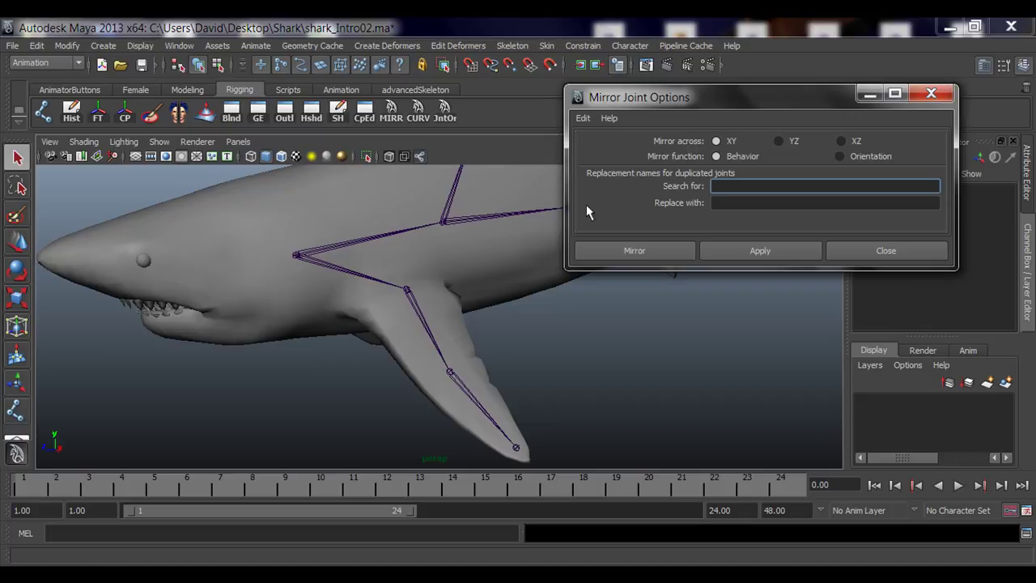
# - Examine each joint of the left flipper chain and both pectoral fins from several angles, and clear the selection
pyautogui.keyDown('alt'); pyautogui.moveTo(396, 271); pyautogui.dragTo(355, 284, button='right'); pyautogui.keyUp('alt')
pyautogui.scroll(-3, 308, 294)
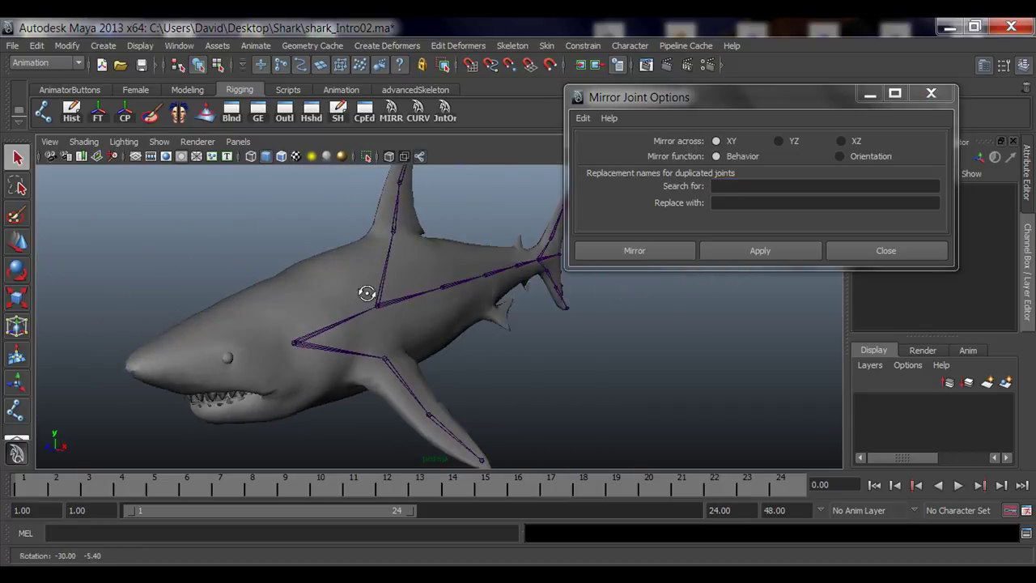
pyautogui.keyDown('alt'); pyautogui.moveTo(308, 294); pyautogui.dragTo(375, 279); pyautogui.keyUp('alt')
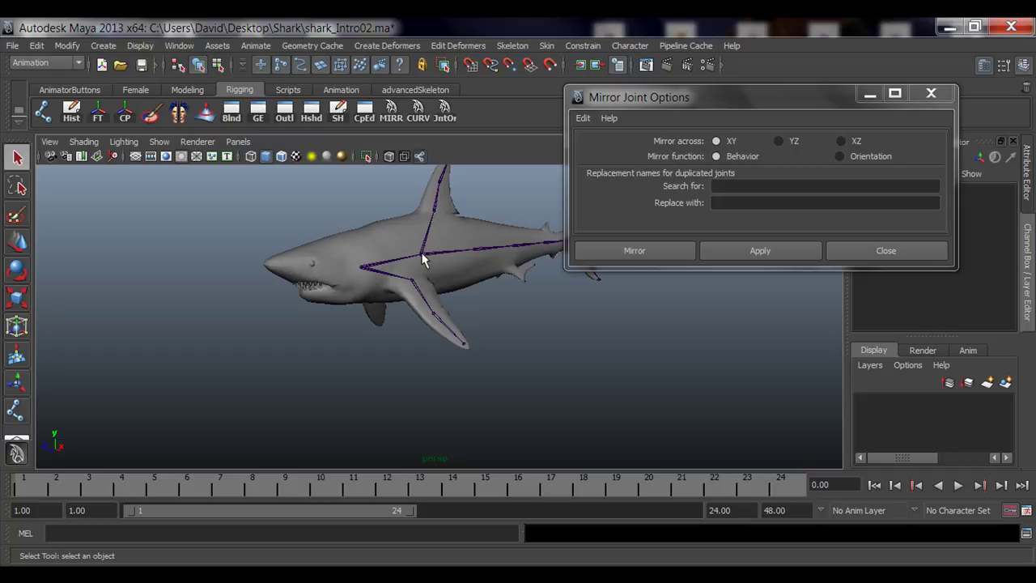
pyautogui.scroll(5, 388, 316)
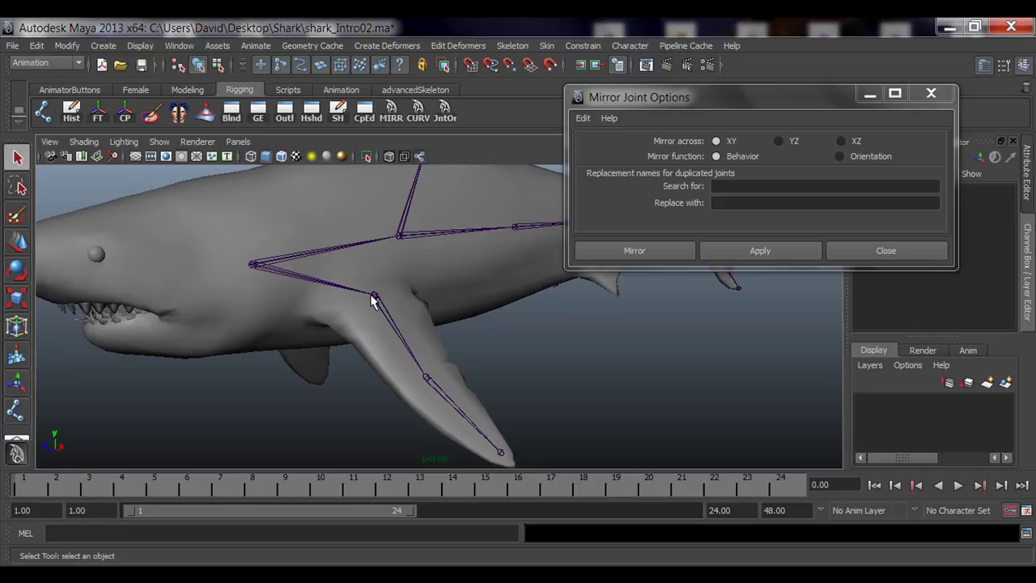
pyautogui.click(374, 296)
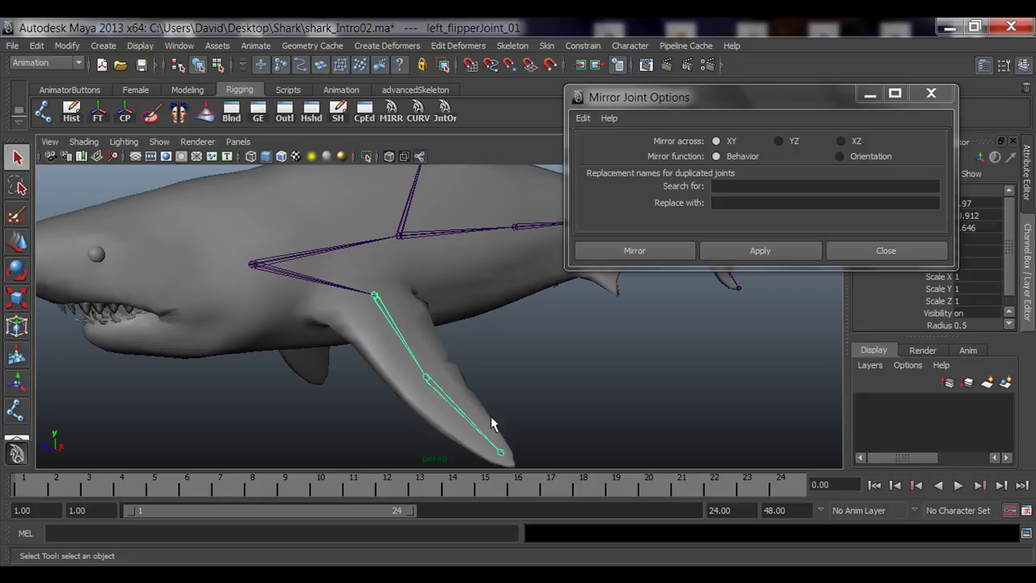
pyautogui.keyDown('alt'); pyautogui.moveTo(495, 387); pyautogui.dragTo(412, 333); pyautogui.keyUp('alt')
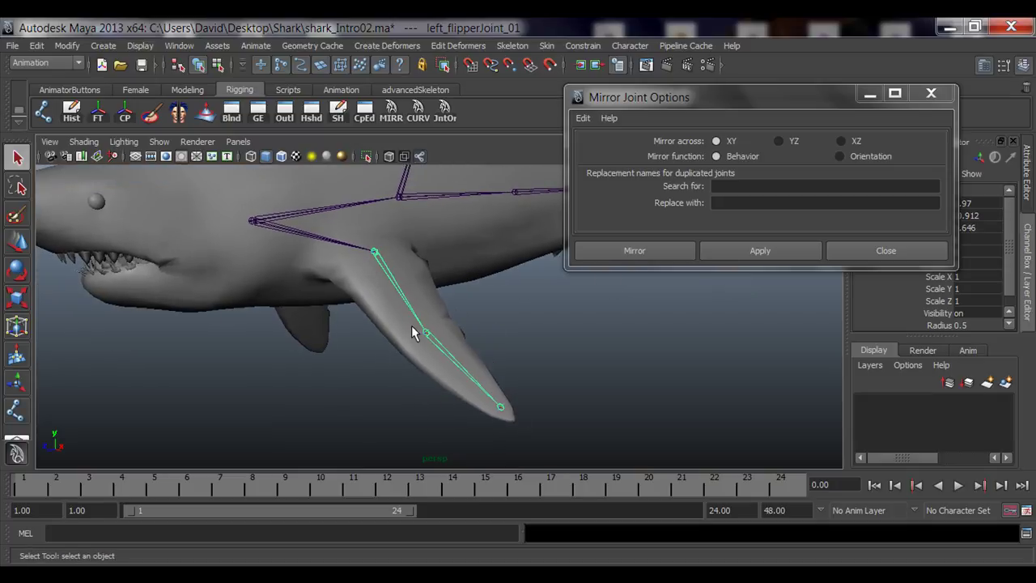
pyautogui.click(427, 335)
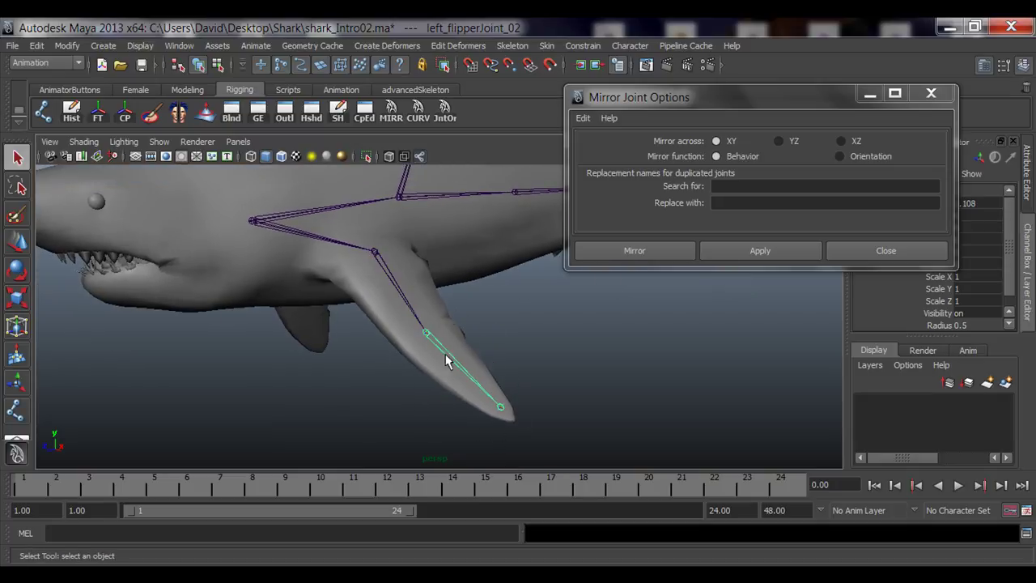
pyautogui.click(500, 407)
pyautogui.click(374, 251)
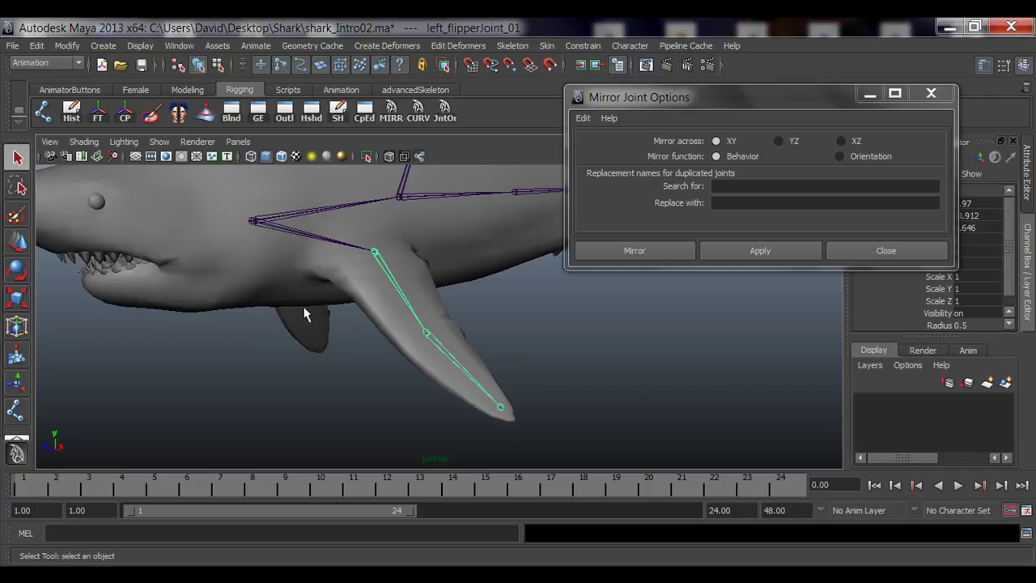
pyautogui.keyDown('alt'); pyautogui.moveTo(305, 314); pyautogui.dragTo(390, 278); pyautogui.keyUp('alt')
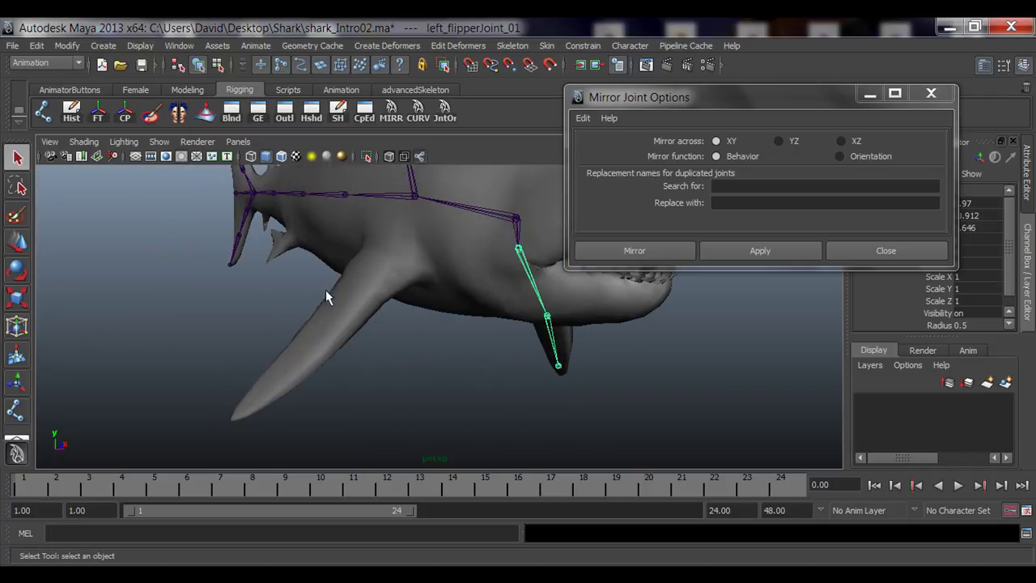
pyautogui.keyDown('alt'); pyautogui.moveTo(504, 326); pyautogui.dragTo(312, 275); pyautogui.keyUp('alt')
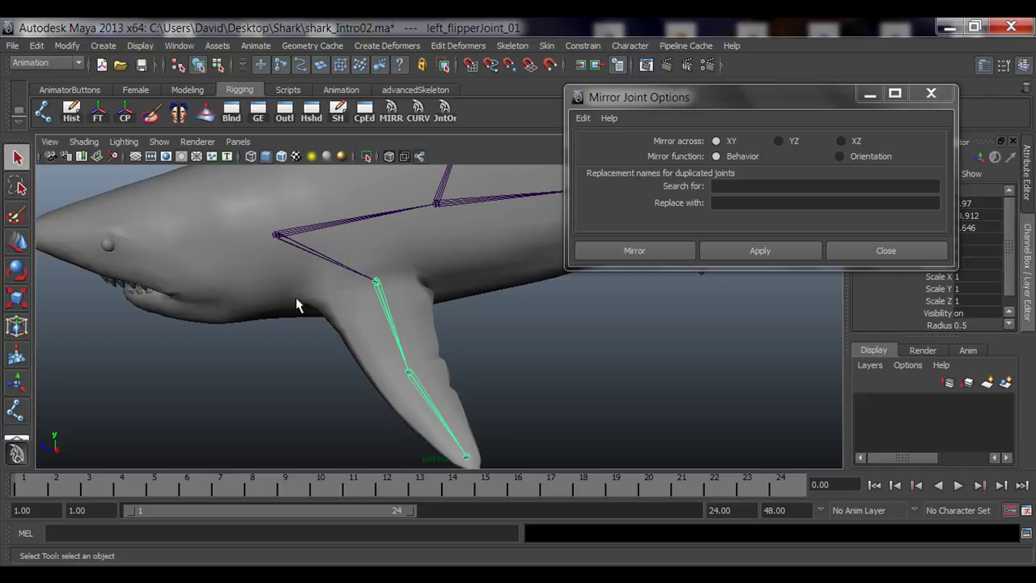
pyautogui.keyDown('alt'); pyautogui.moveTo(298, 301); pyautogui.dragTo(326, 308); pyautogui.keyUp('alt')
pyautogui.keyDown('alt'); pyautogui.moveTo(419, 313); pyautogui.dragTo(352, 339); pyautogui.keyUp('alt')
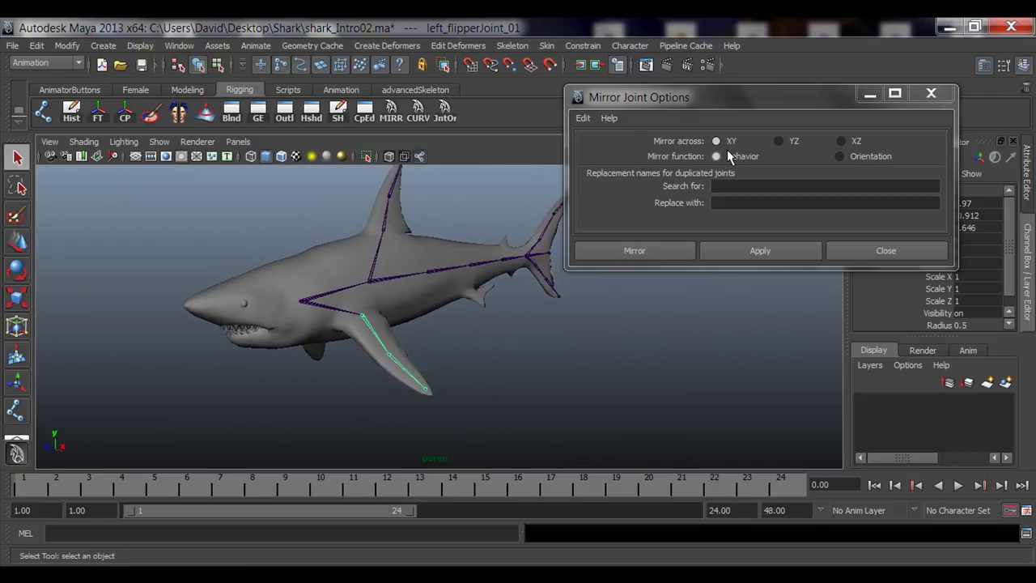
pyautogui.click(643, 400)
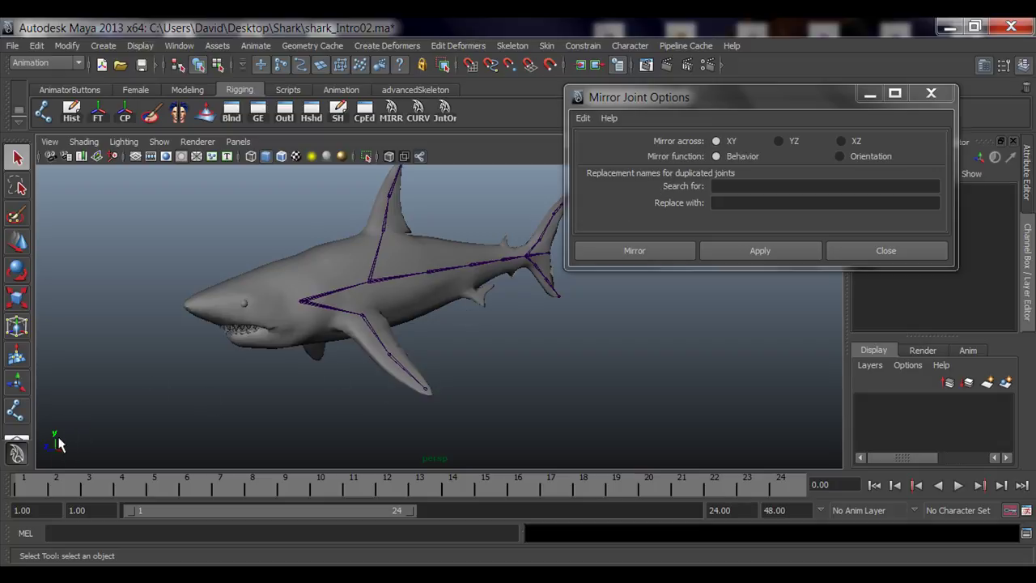
# - Check the heads-up display options for the View Axis setting
pyautogui.click(141, 50)
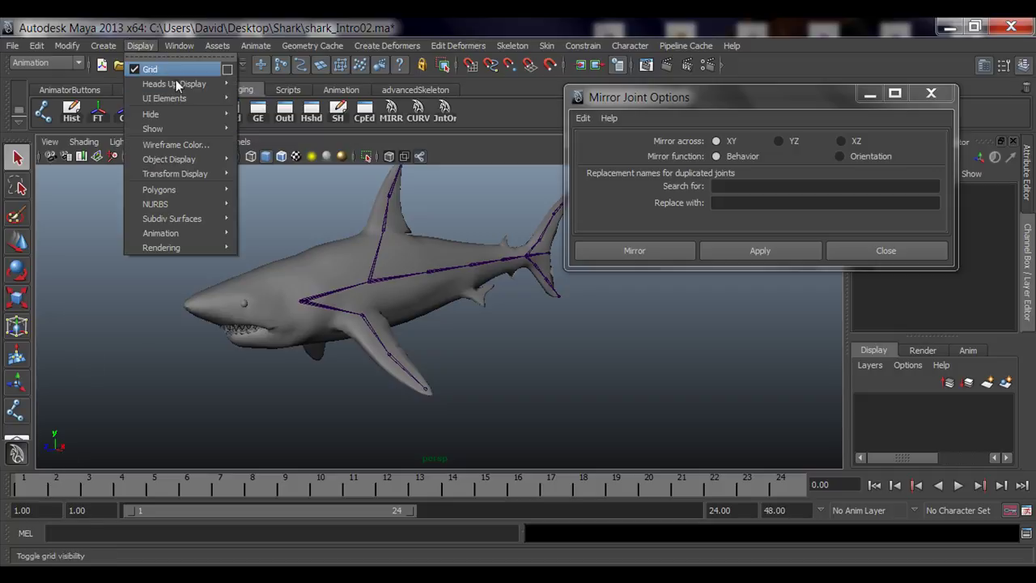
pyautogui.moveTo(182, 89)
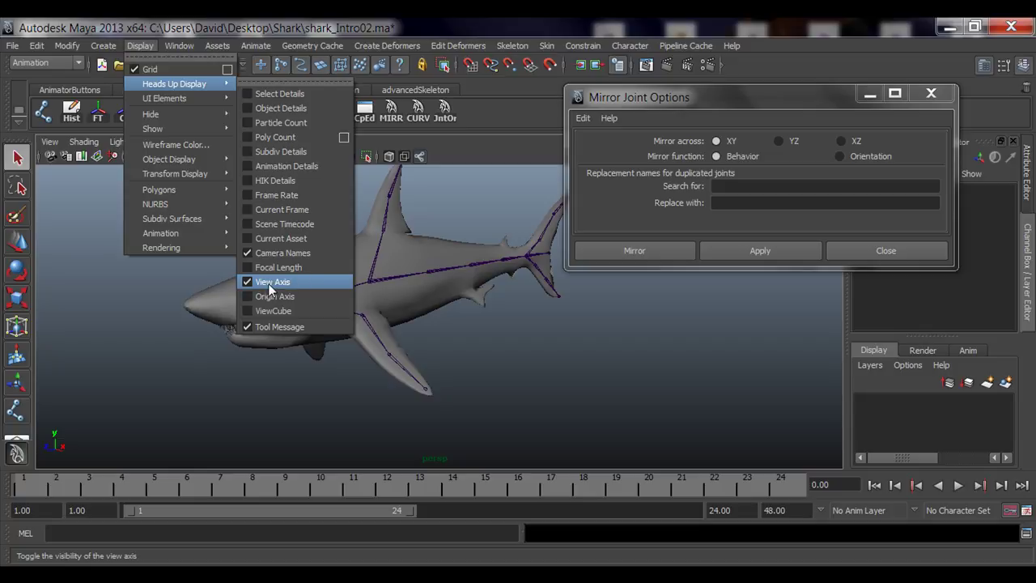
pyautogui.click(144, 310)
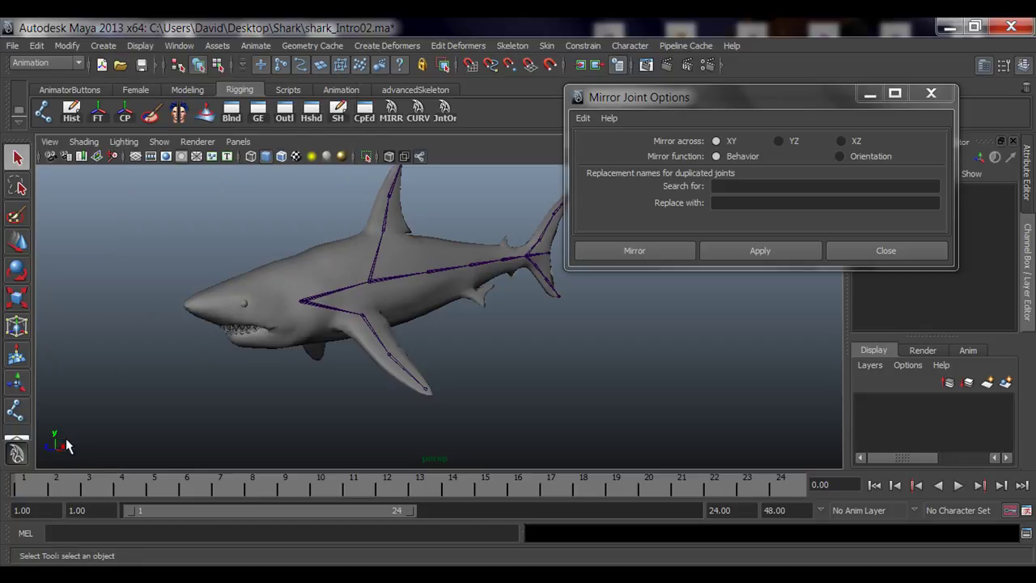
# - Create a polygon cube and move it out beside the shark, clear of the body
pyautogui.click(100, 45)
pyautogui.moveTo(128, 83)
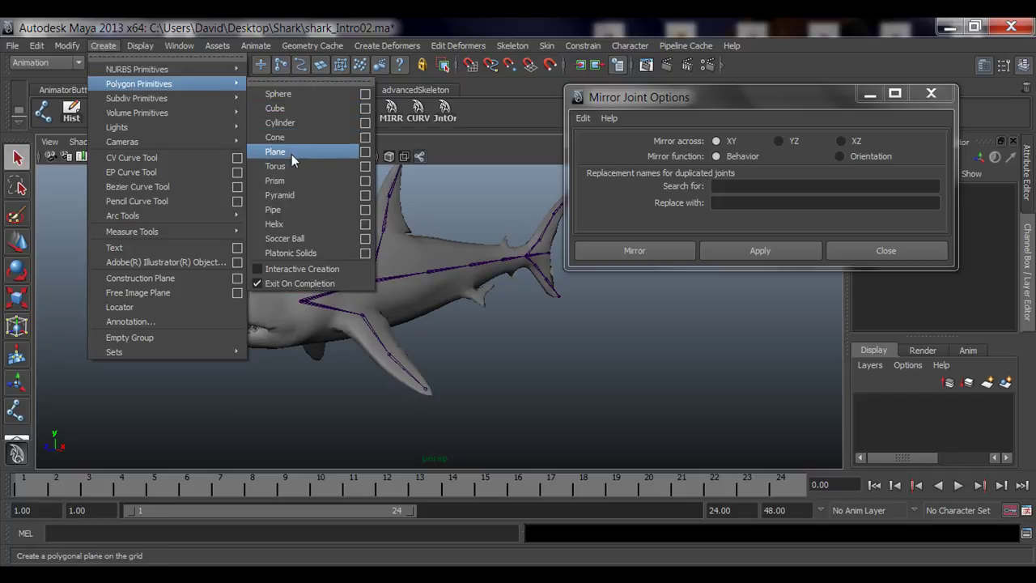
pyautogui.click(290, 108)
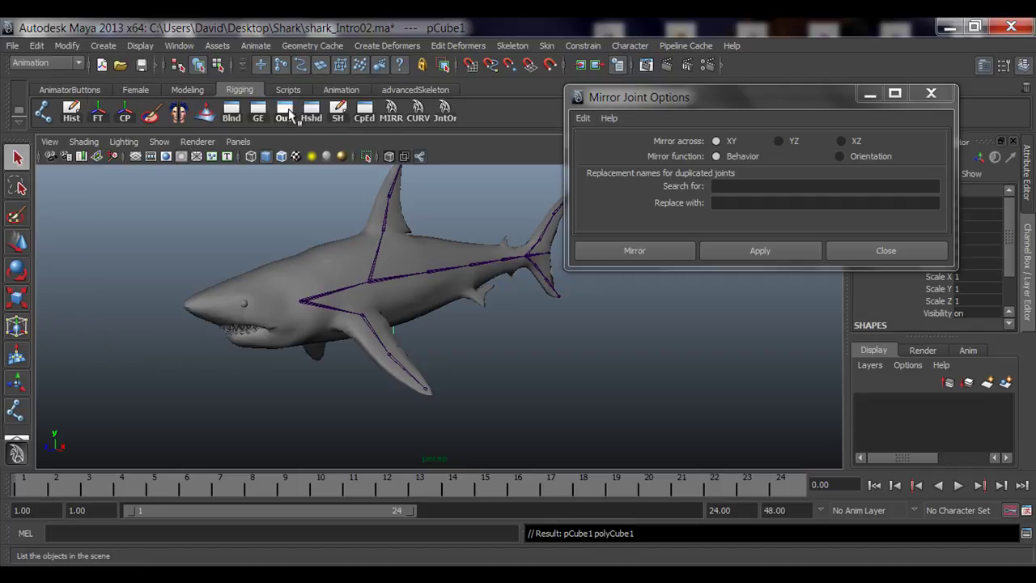
pyautogui.press('w')
pyautogui.moveTo(402, 341); pyautogui.dragTo(509, 363)
pyautogui.scroll(-2, 480, 344)
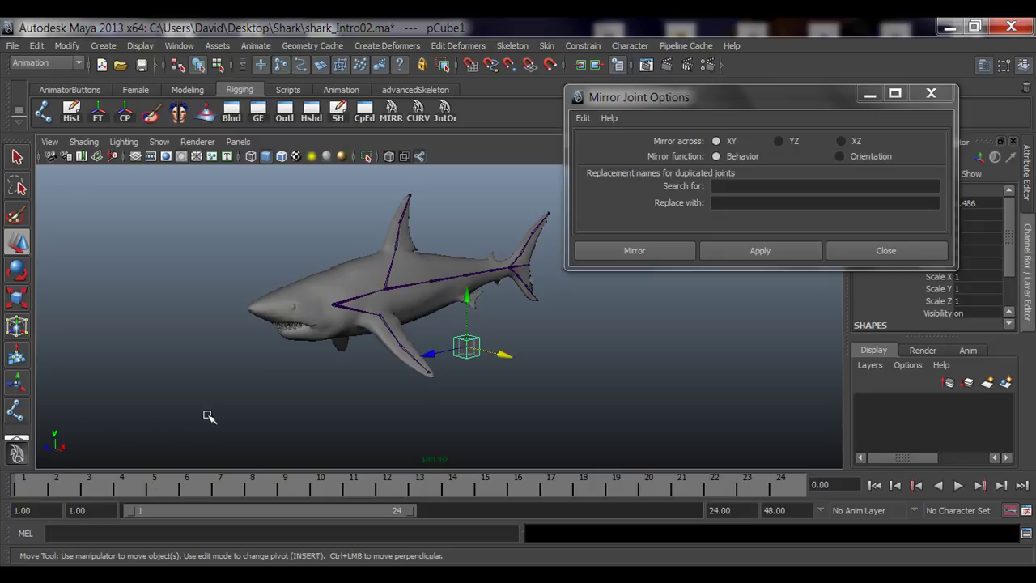
# - Stretch the cube along X and Y into a large, thin upright wall illustrating the XY mirror plane
pyautogui.press('r')
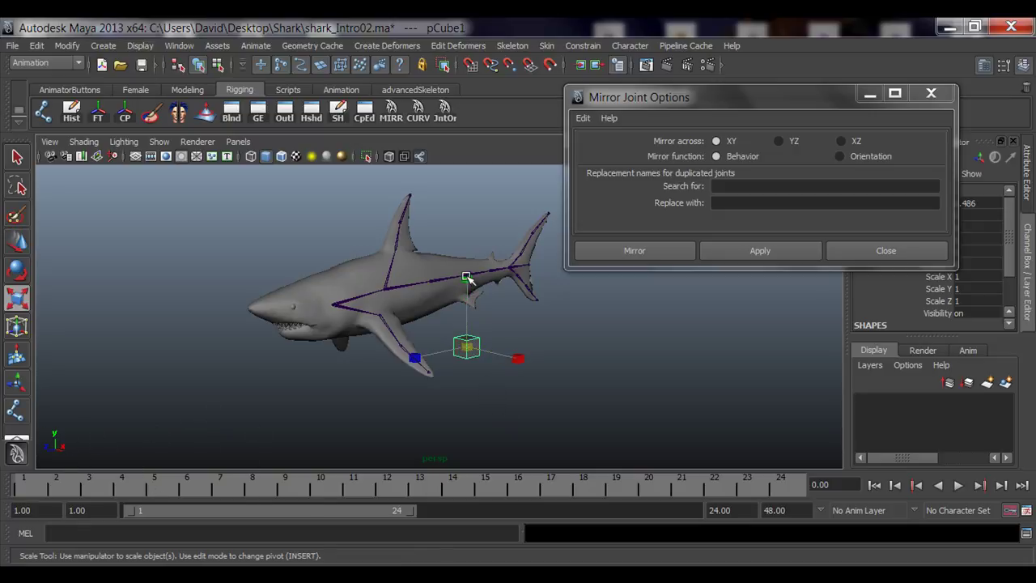
pyautogui.moveTo(467, 280); pyautogui.dragTo(469, 312)
pyautogui.moveTo(518, 361); pyautogui.dragTo(631, 441)
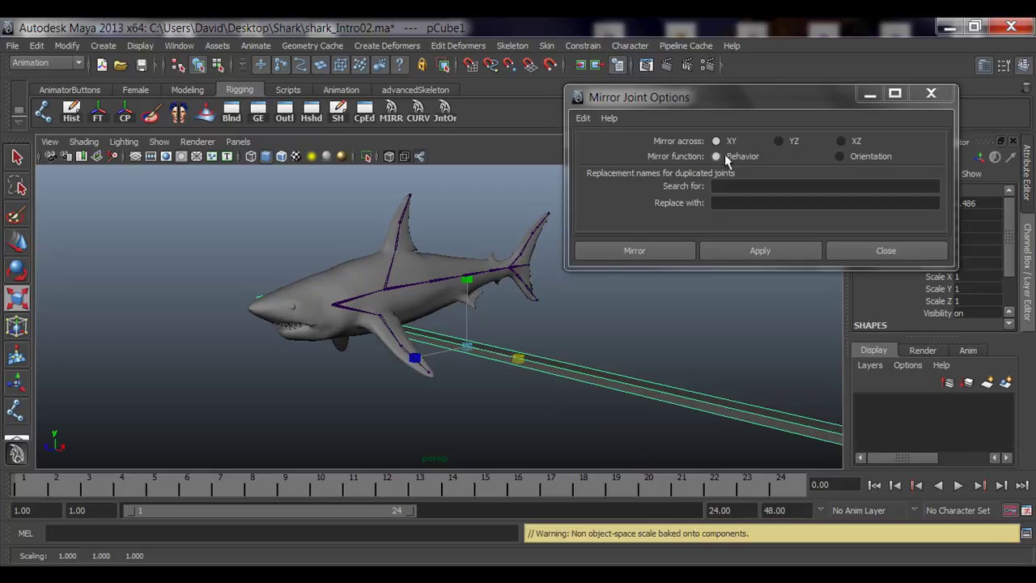
pyautogui.moveTo(415, 357); pyautogui.dragTo(435, 360)
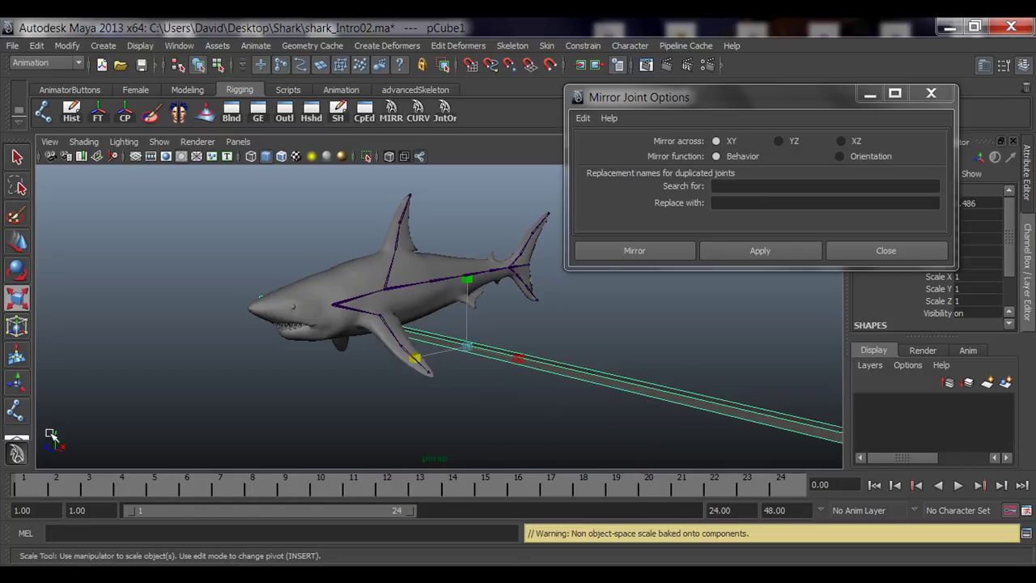
pyautogui.moveTo(467, 280); pyautogui.dragTo(429, 246)
pyautogui.moveTo(353, 390); pyautogui.dragTo(393, 343, button='middle')
pyautogui.moveTo(380, 366); pyautogui.dragTo(455, 231, button='middle')
pyautogui.moveTo(469, 280); pyautogui.dragTo(440, 239)
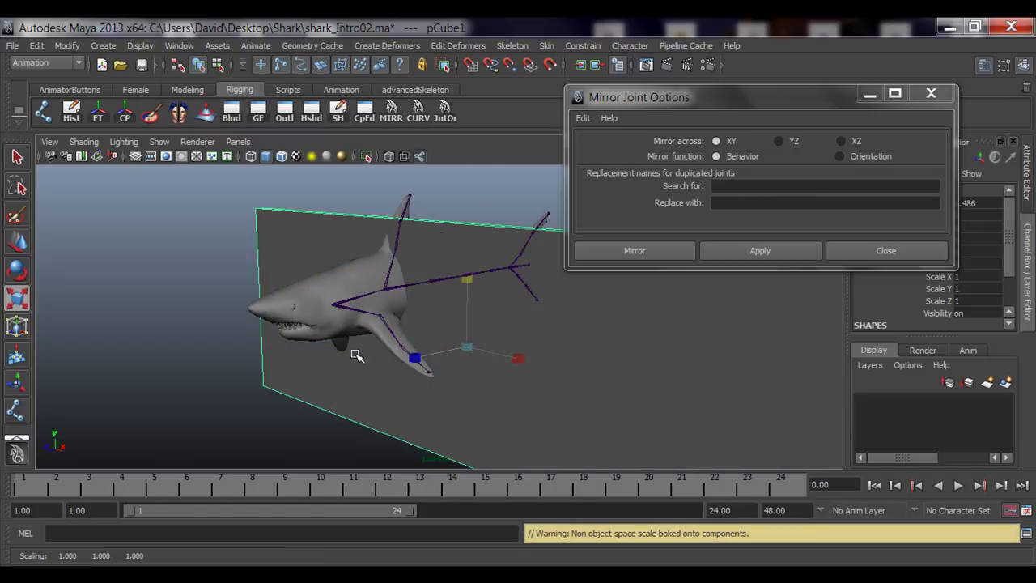
pyautogui.moveTo(356, 355); pyautogui.dragTo(359, 280, button='middle')
# - Move the wall so it cuts across the shark's body and scale it up uniformly to about 1.73
pyautogui.keyDown('alt'); pyautogui.moveTo(362, 323); pyautogui.dragTo(311, 353, button='right'); pyautogui.keyUp('alt')
pyautogui.keyDown('alt'); pyautogui.moveTo(398, 370); pyautogui.dragTo(402, 372); pyautogui.keyUp('alt')
pyautogui.press('w')
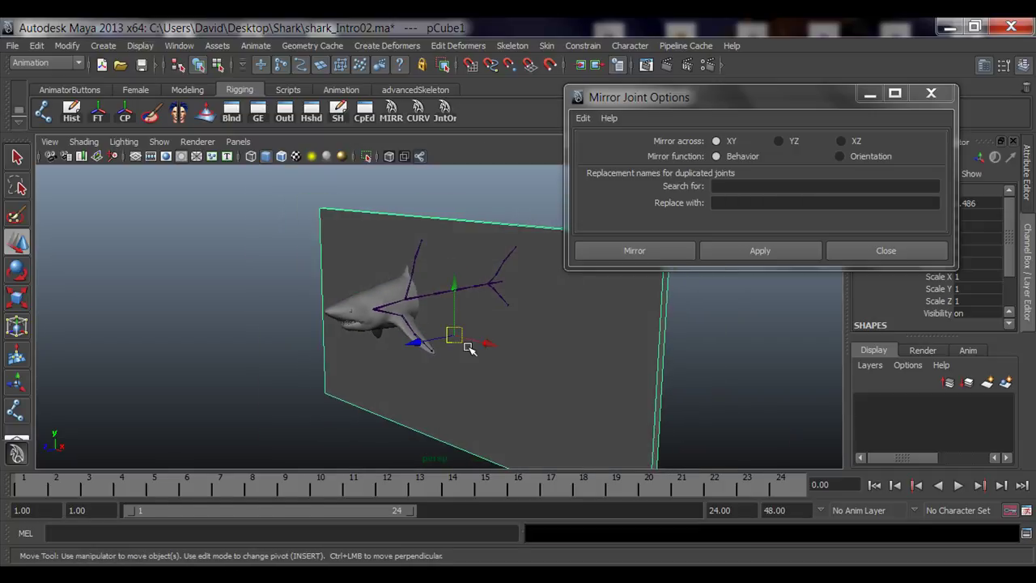
pyautogui.moveTo(467, 346); pyautogui.dragTo(413, 383)
pyautogui.press('r')
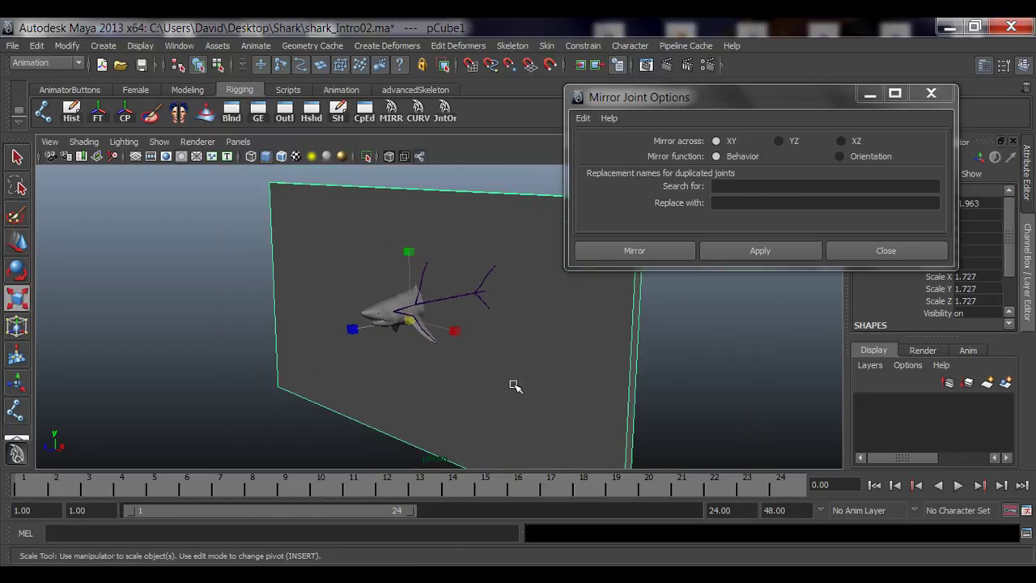
pyautogui.keyDown('alt'); pyautogui.moveTo(510, 386); pyautogui.dragTo(408, 328); pyautogui.keyUp('alt')
pyautogui.keyDown('alt'); pyautogui.moveTo(325, 324); pyautogui.dragTo(295, 370); pyautogui.keyUp('alt')
pyautogui.press('w')
pyautogui.keyDown('alt'); pyautogui.moveTo(295, 370); pyautogui.dragTo(390, 356, button='right'); pyautogui.keyUp('alt')
# - Mirror the left flipper chain from its root joint across XY with the Behavior function
pyautogui.press('q')
pyautogui.click(381, 302)
pyautogui.keyDown('alt'); pyautogui.moveTo(314, 336); pyautogui.dragTo(328, 340, button='middle'); pyautogui.keyUp('alt')
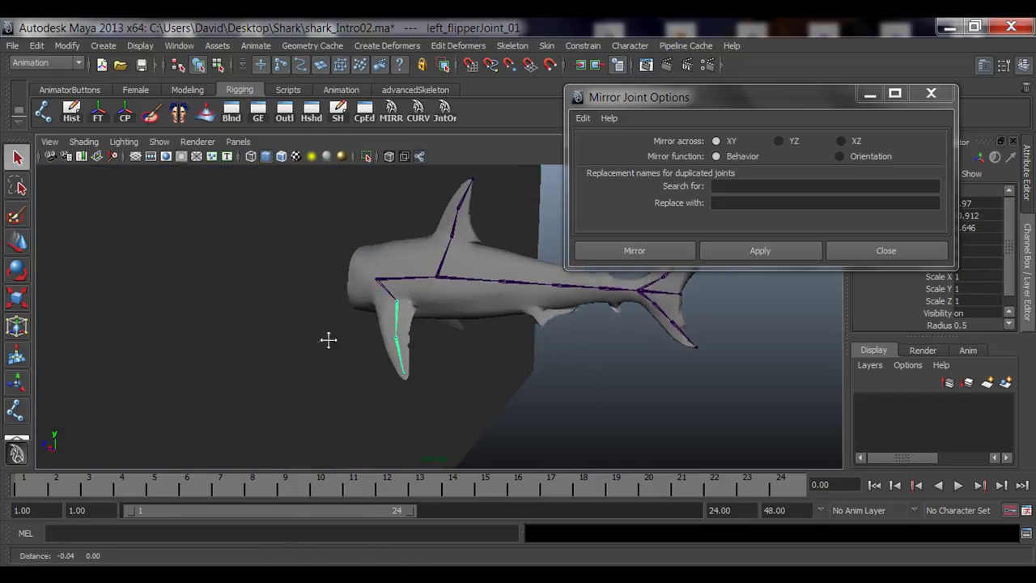
pyautogui.keyDown('alt'); pyautogui.moveTo(327, 339); pyautogui.dragTo(346, 315); pyautogui.keyUp('alt')
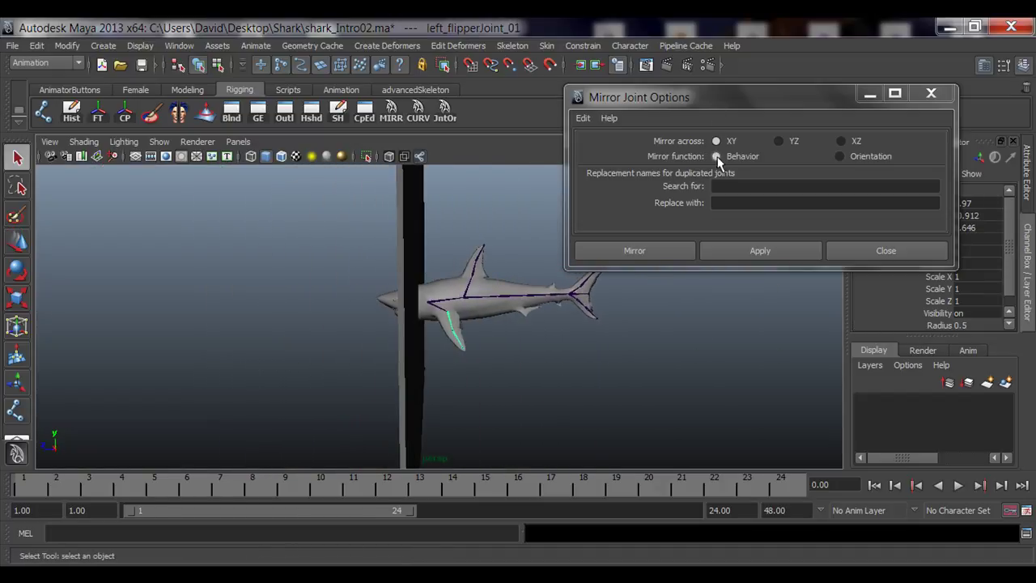
pyautogui.click(739, 249)
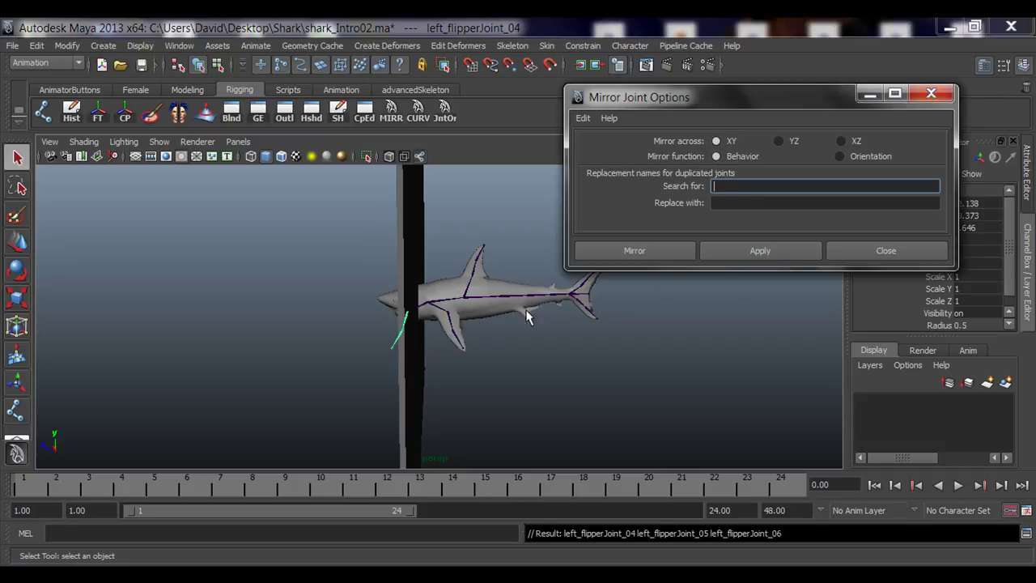
# - Compare the mirrored fin joints with the guide wall, reposition the wall along the shark's length, and delete it
pyautogui.moveTo(401, 296)
pyautogui.keyDown('alt'); pyautogui.mouseDown()
pyautogui.moveTo(430, 297)
pyautogui.moveTo(375, 291)
pyautogui.moveTo(439, 298)
pyautogui.moveTo(419, 300)
pyautogui.mouseUp(); pyautogui.keyUp('alt')
pyautogui.keyDown('alt'); pyautogui.moveTo(420, 300); pyautogui.dragTo(647, 334, button='right'); pyautogui.keyUp('alt')
pyautogui.keyDown('alt'); pyautogui.moveTo(497, 336); pyautogui.dragTo(356, 351, button='middle'); pyautogui.keyUp('alt')
pyautogui.keyDown('alt'); pyautogui.moveTo(552, 374); pyautogui.dragTo(264, 363, button='right'); pyautogui.keyUp('alt')
pyautogui.keyDown('alt'); pyautogui.moveTo(264, 363); pyautogui.dragTo(253, 365); pyautogui.keyUp('alt')
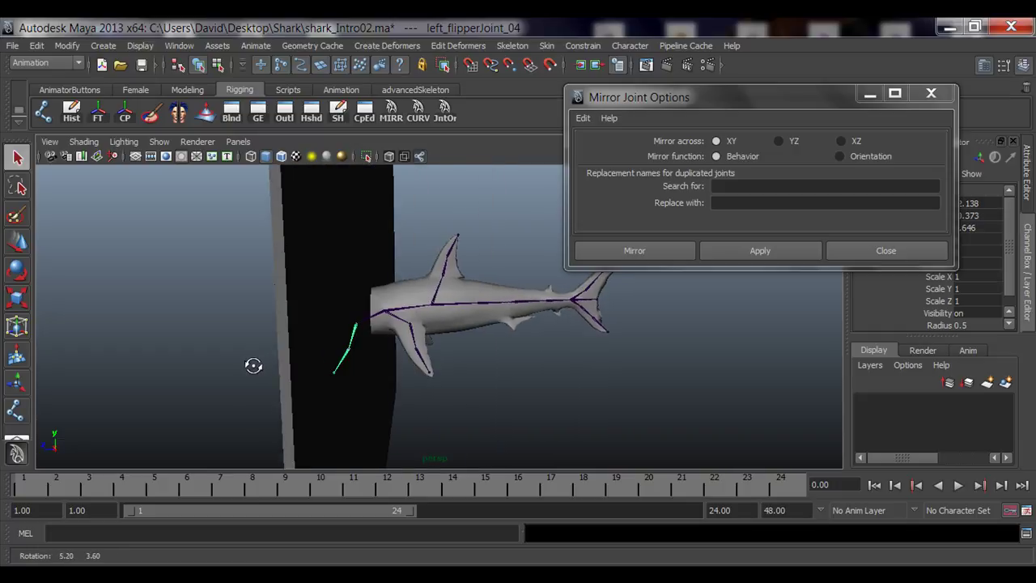
pyautogui.press('w')
pyautogui.click(342, 337)
pyautogui.moveTo(342, 337); pyautogui.dragTo(480, 351)
pyautogui.keyDown('alt'); pyautogui.moveTo(190, 335); pyautogui.dragTo(248, 311); pyautogui.keyUp('alt')
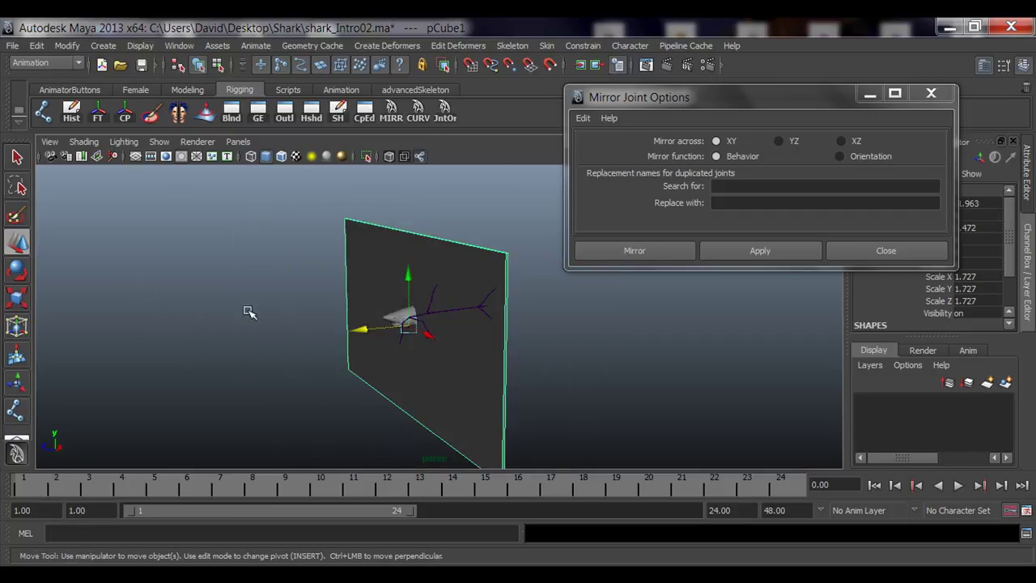
pyautogui.press('r')
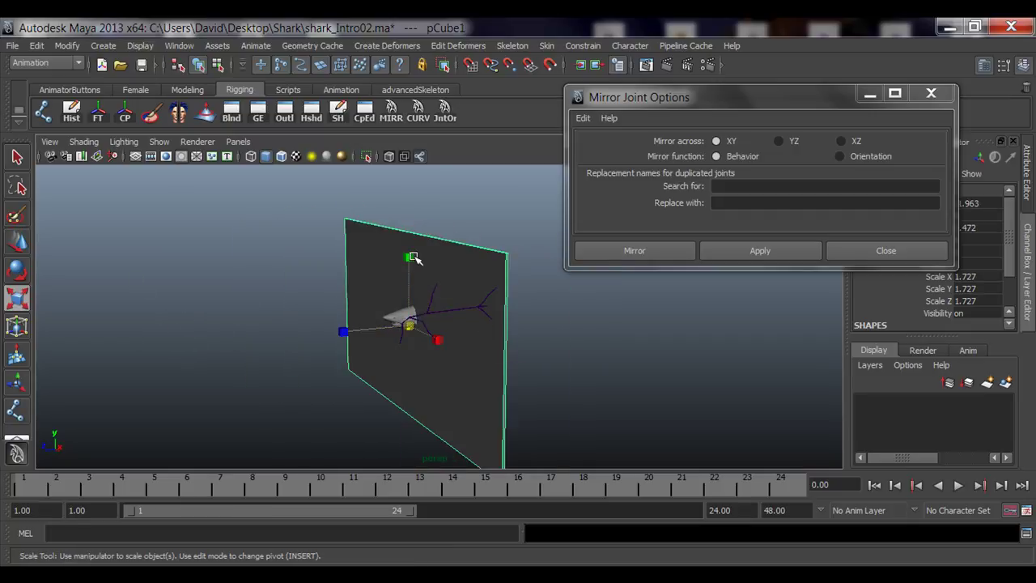
pyautogui.press('Delete')
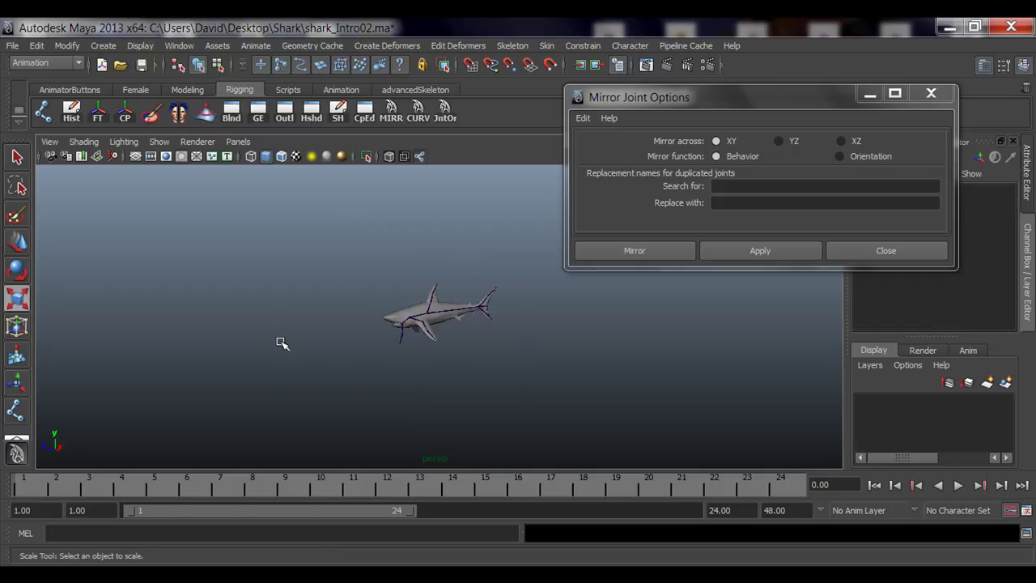
# - Delete the XY-mirrored joint chain that sits away from the opposite pectoral fin
pyautogui.keyDown('alt'); pyautogui.moveTo(281, 343); pyautogui.dragTo(656, 374, button='right'); pyautogui.keyUp('alt')
pyautogui.click(183, 362)
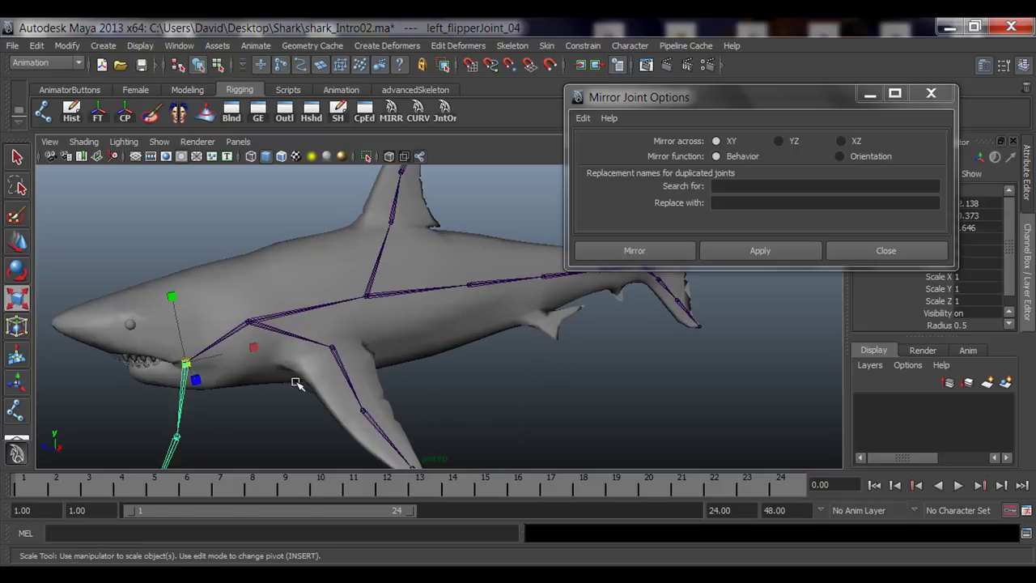
pyautogui.click(295, 377)
# - Mirror the left flipper chain from its root joint across YZ with the Behavior function
pyautogui.click(333, 350)
pyautogui.moveTo(332, 350)
pyautogui.keyDown('alt'); pyautogui.mouseDown()
pyautogui.moveTo(242, 351)
pyautogui.moveTo(339, 340)
pyautogui.mouseUp(); pyautogui.keyUp('alt')
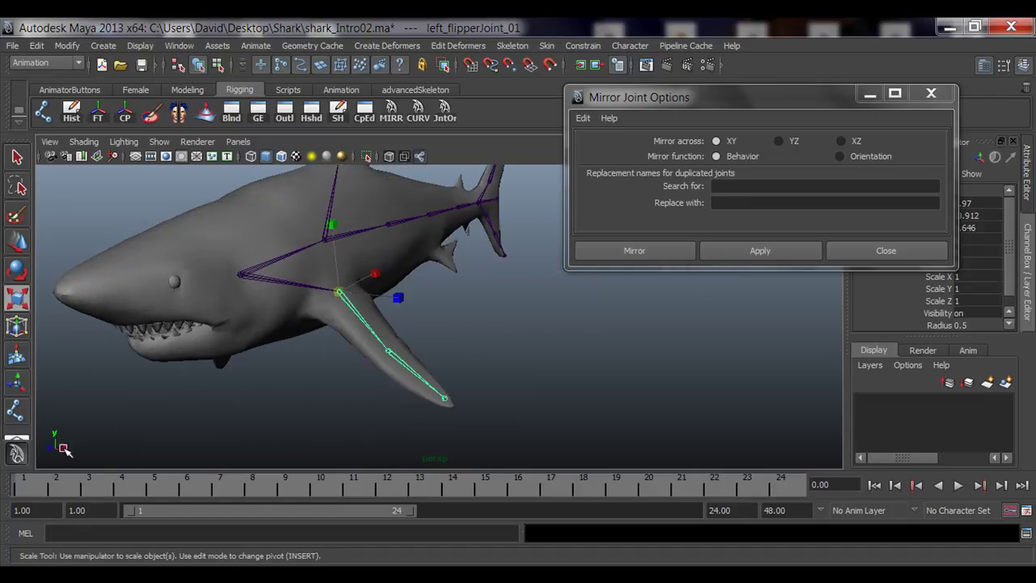
pyautogui.keyDown('alt'); pyautogui.moveTo(90, 431); pyautogui.dragTo(198, 416); pyautogui.keyUp('alt')
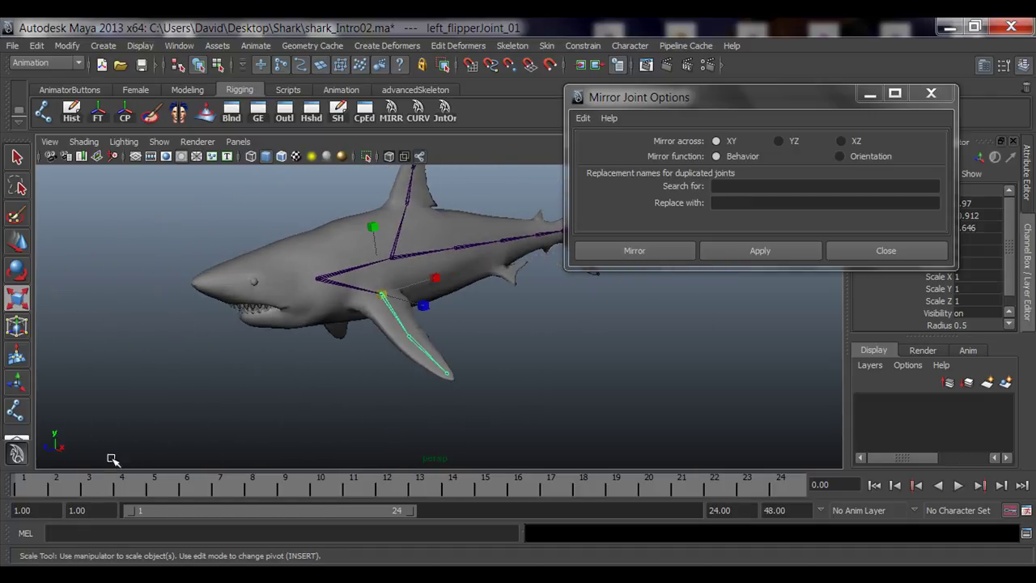
pyautogui.click(779, 142)
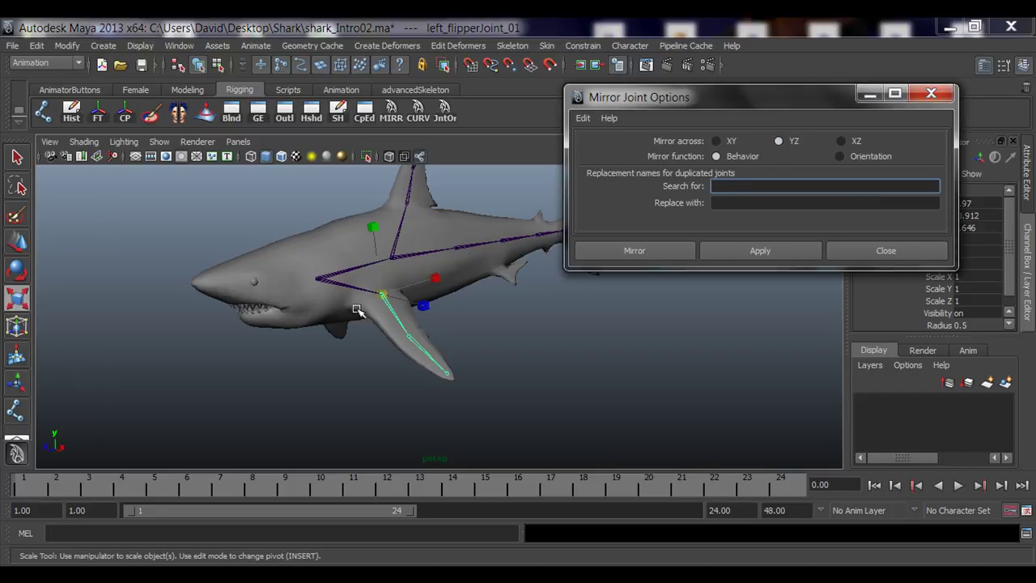
pyautogui.keyDown('alt'); pyautogui.moveTo(356, 309); pyautogui.dragTo(320, 423); pyautogui.keyUp('alt')
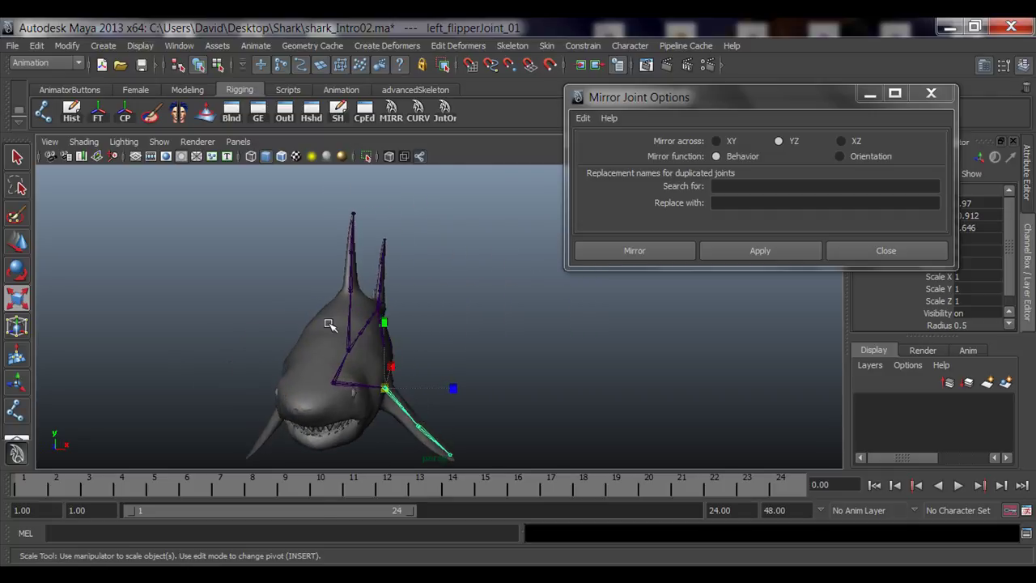
pyautogui.keyDown('alt'); pyautogui.moveTo(334, 323); pyautogui.dragTo(340, 347); pyautogui.keyUp('alt')
pyautogui.press('w')
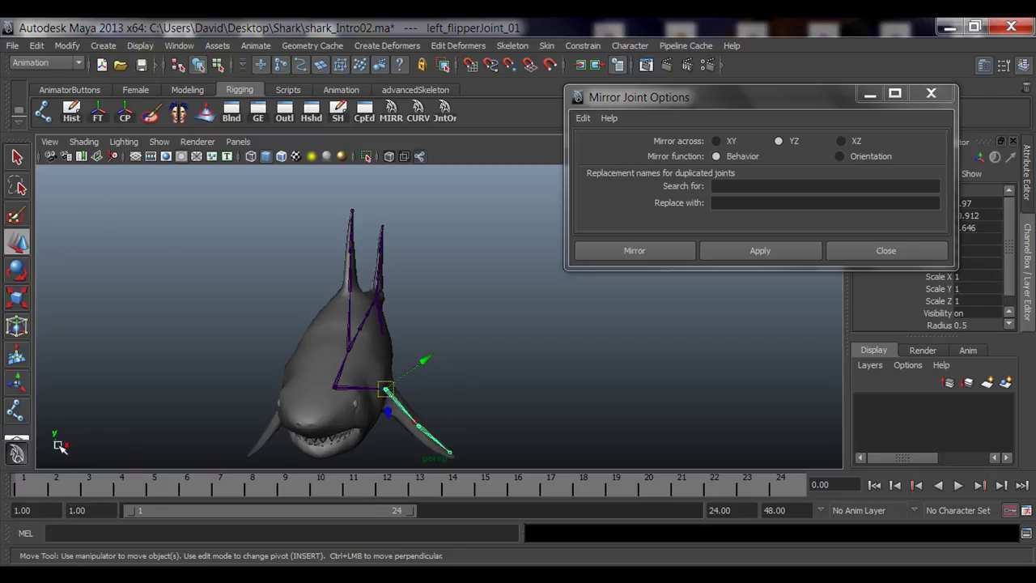
pyautogui.keyDown('alt'); pyautogui.moveTo(65, 452); pyautogui.dragTo(101, 428); pyautogui.keyUp('alt')
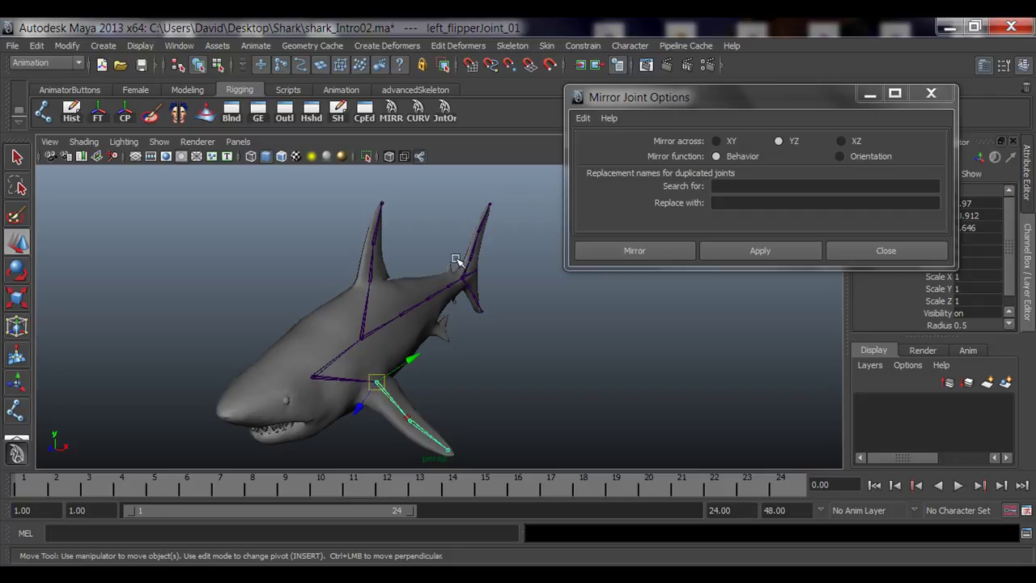
pyautogui.keyDown('alt'); pyautogui.moveTo(458, 262); pyautogui.dragTo(191, 319); pyautogui.keyUp('alt')
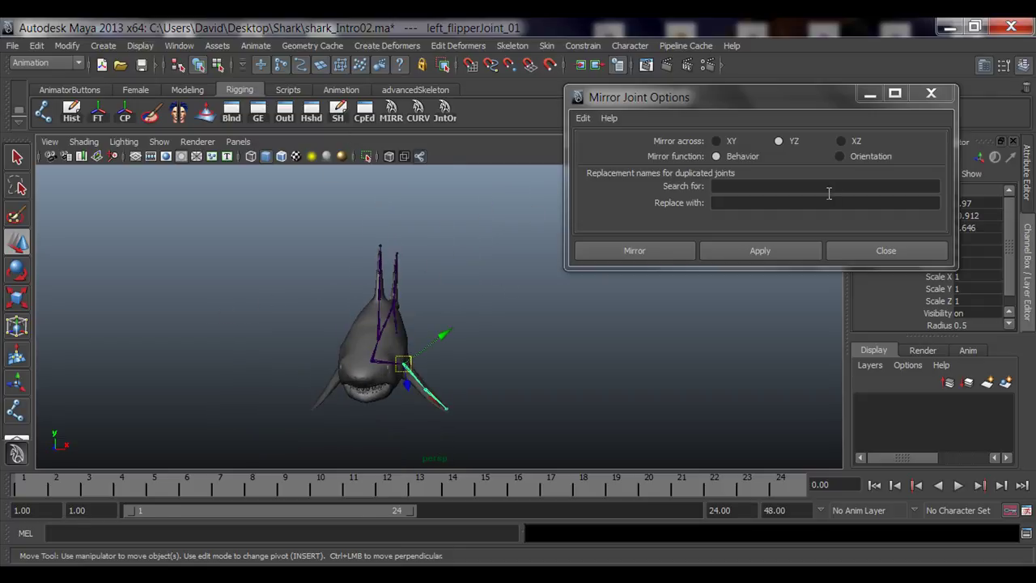
pyautogui.click(759, 251)
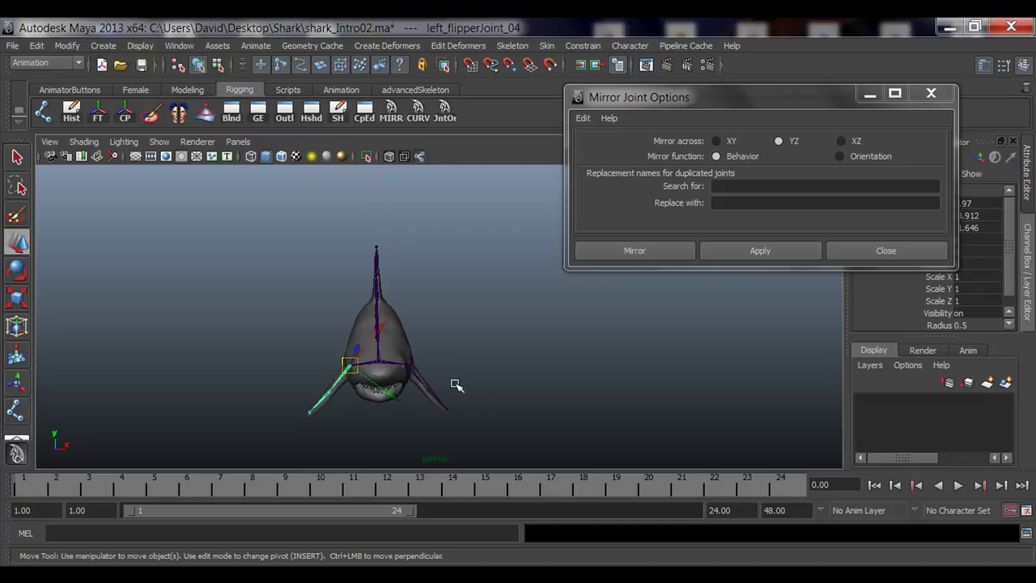
# - Move the Mirror Joint Options window aside and examine how the mirrored chain sits in the opposite pectoral fin
pyautogui.keyDown('alt'); pyautogui.moveTo(233, 362); pyautogui.dragTo(328, 377); pyautogui.keyUp('alt')
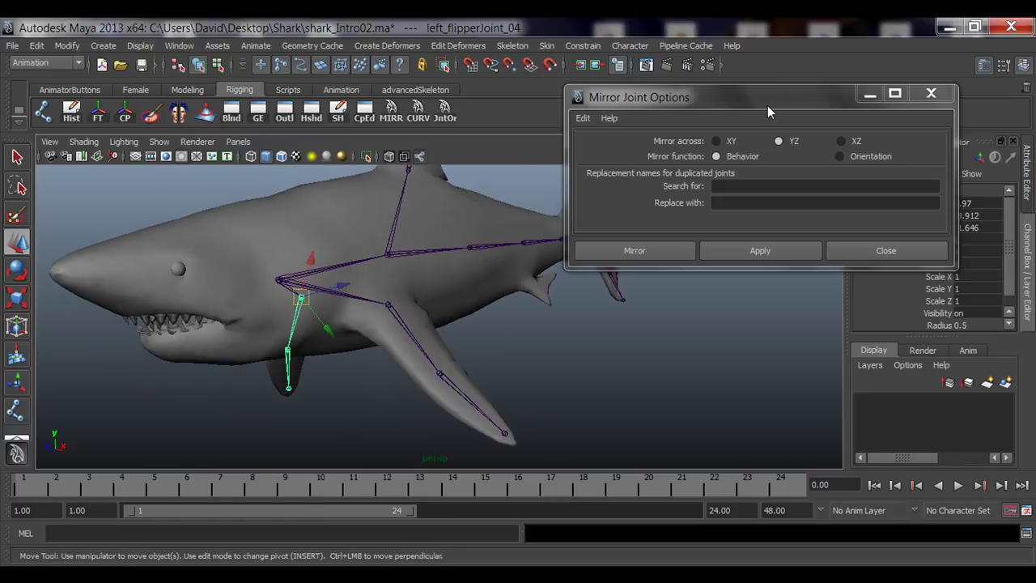
pyautogui.moveTo(767, 101); pyautogui.dragTo(632, 105)
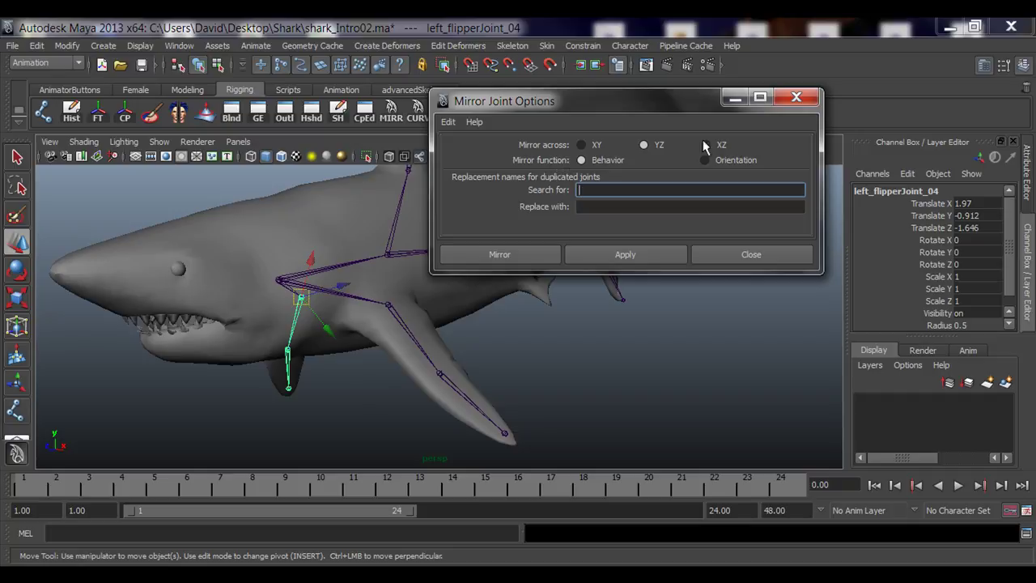
pyautogui.moveTo(651, 102); pyautogui.dragTo(698, 67)
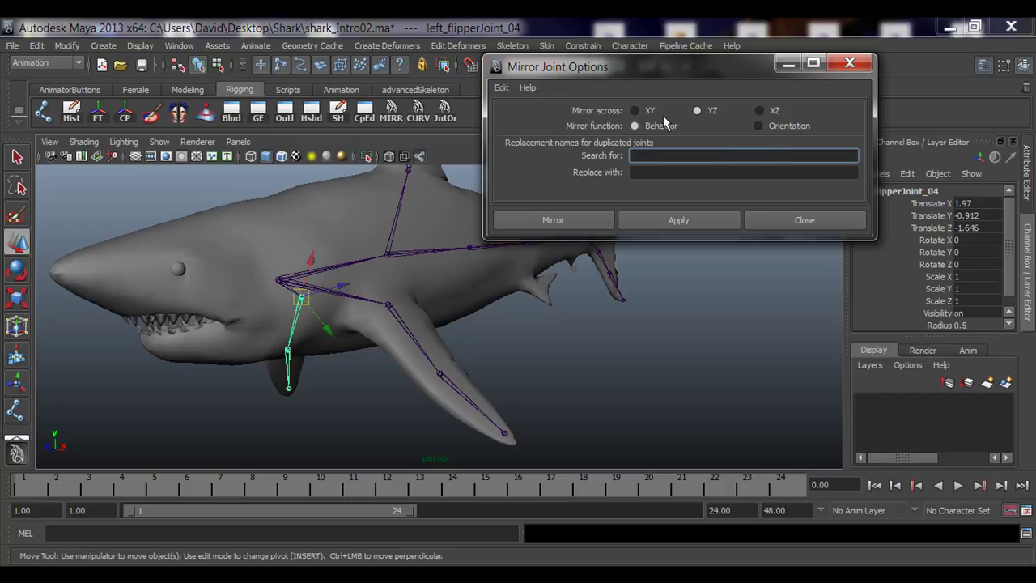
pyautogui.keyDown('alt'); pyautogui.moveTo(318, 291); pyautogui.dragTo(385, 289); pyautogui.keyUp('alt')
pyautogui.press('q')
pyautogui.keyDown('alt'); pyautogui.moveTo(450, 313); pyautogui.dragTo(390, 320); pyautogui.keyUp('alt')
pyautogui.keyDown('alt'); pyautogui.moveTo(390, 320); pyautogui.dragTo(437, 343, button='right'); pyautogui.keyUp('alt')
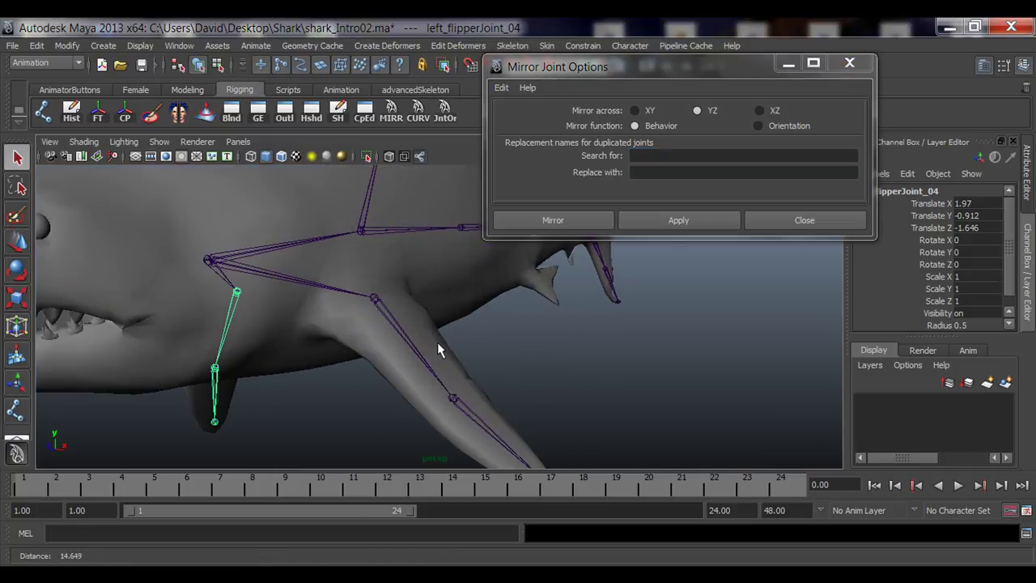
pyautogui.keyDown('alt'); pyautogui.moveTo(370, 319); pyautogui.dragTo(384, 336, button='middle'); pyautogui.keyUp('alt')
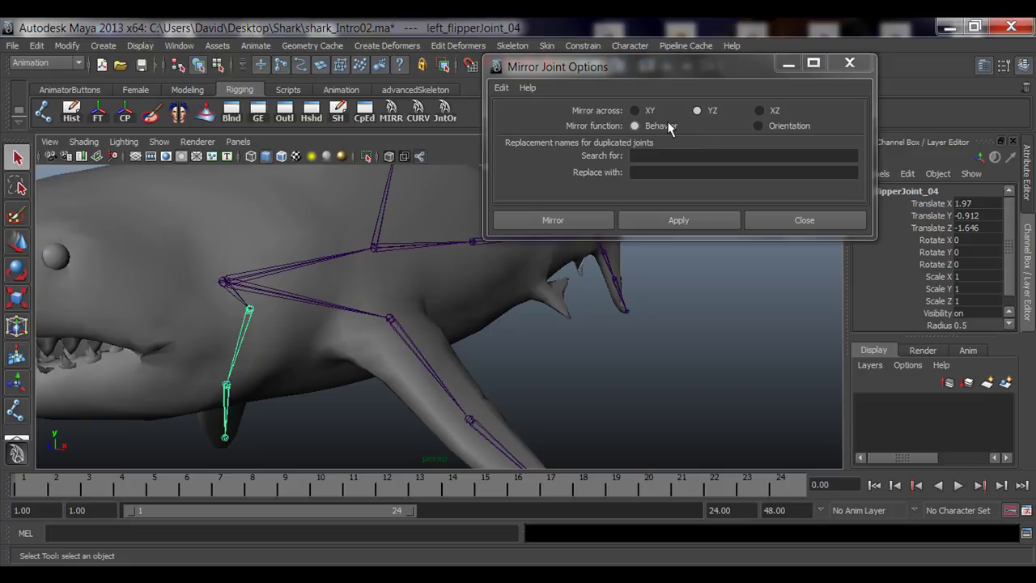
# - Rotate both flipper root joints together about Z, to about 81 degrees, to test the Behavior mirroring
pyautogui.keyDown('alt'); pyautogui.moveTo(472, 383); pyautogui.dragTo(423, 332); pyautogui.keyUp('alt')
pyautogui.click(397, 321)
pyautogui.press('e')
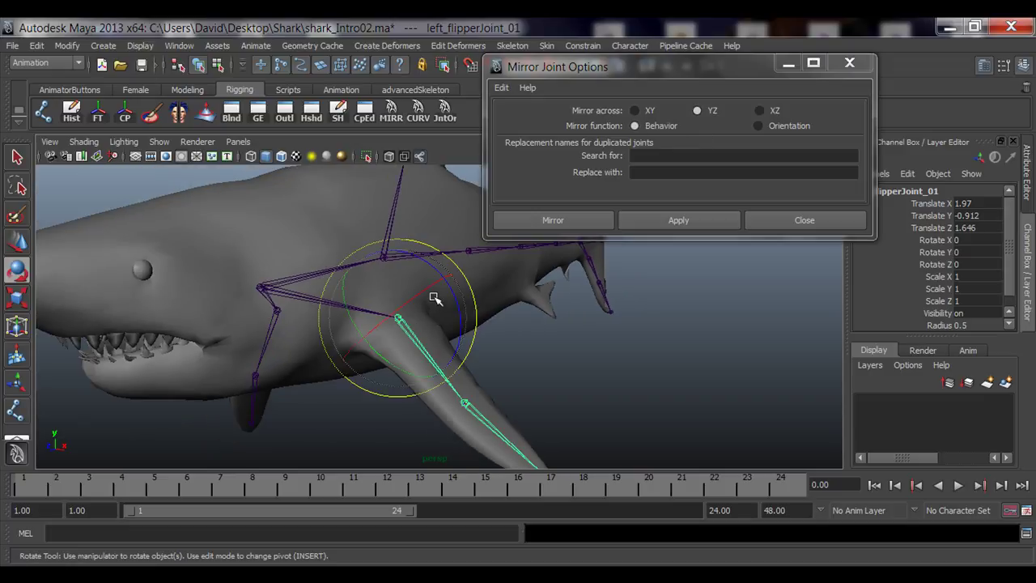
pyautogui.click(276, 313)
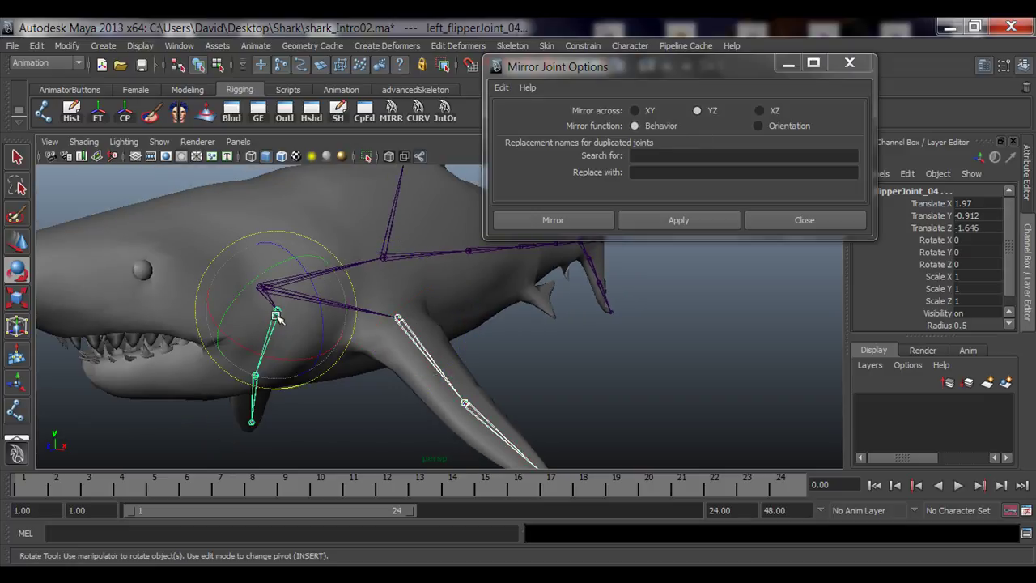
pyautogui.keyDown('alt'); pyautogui.moveTo(225, 338); pyautogui.dragTo(261, 350); pyautogui.keyUp('alt')
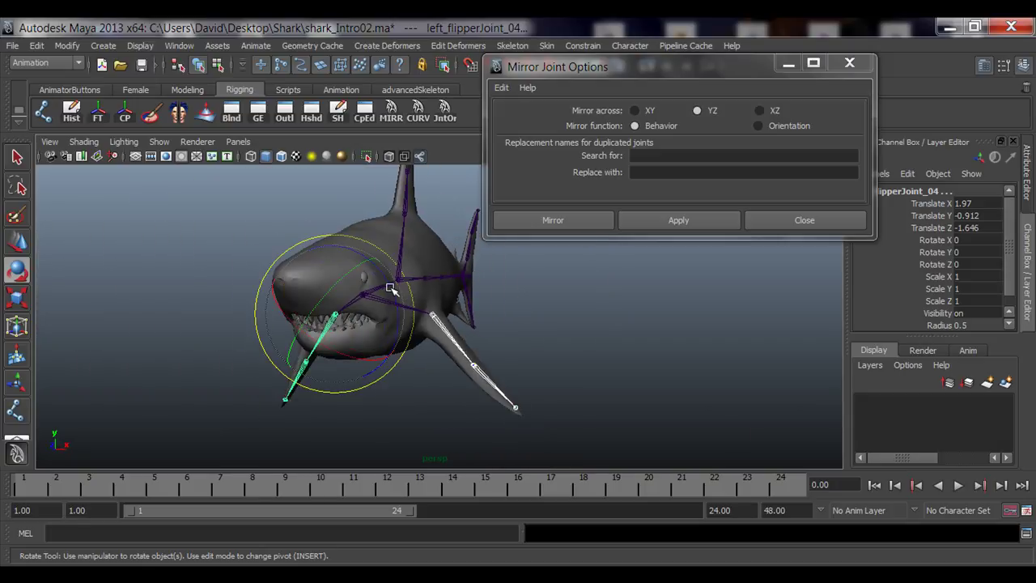
pyautogui.moveTo(394, 289); pyautogui.dragTo(372, 245)
pyautogui.moveTo(395, 373); pyautogui.dragTo(408, 411)
pyautogui.keyDown('alt'); pyautogui.moveTo(408, 411); pyautogui.dragTo(450, 382); pyautogui.keyUp('alt')
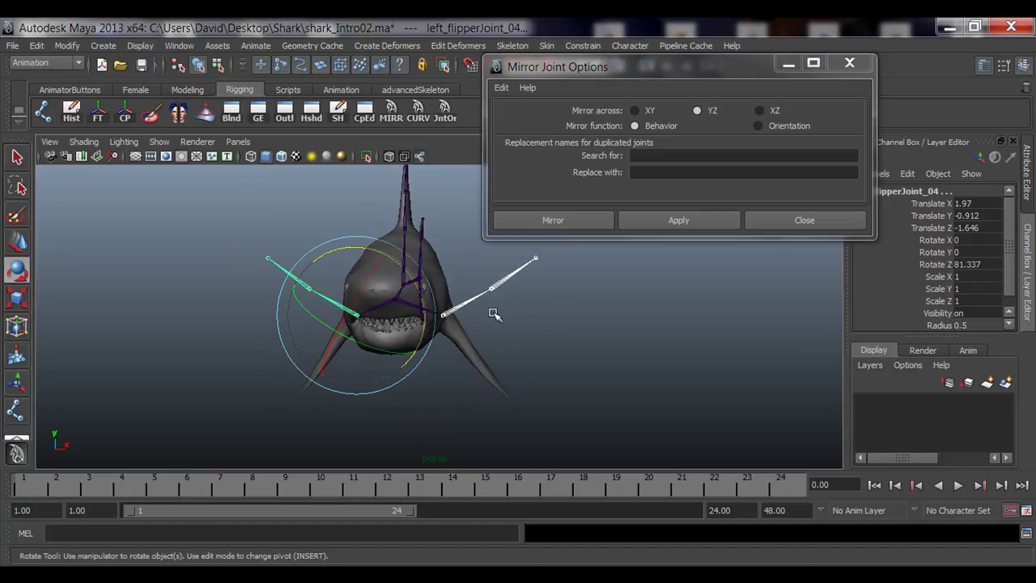
pyautogui.keyDown('alt'); pyautogui.moveTo(458, 309); pyautogui.dragTo(295, 241); pyautogui.keyUp('alt')
# - Undo the test rotations and delete the Behavior-mirrored fin chain
pyautogui.hotkey('ctrl', 'z')
pyautogui.press('q')
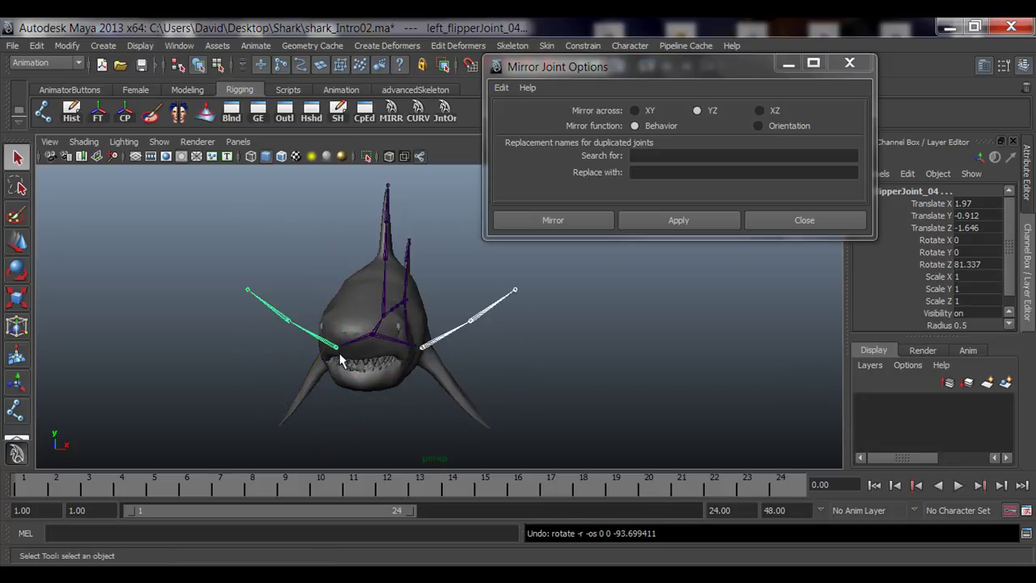
pyautogui.hotkey('ctrl', 'z')
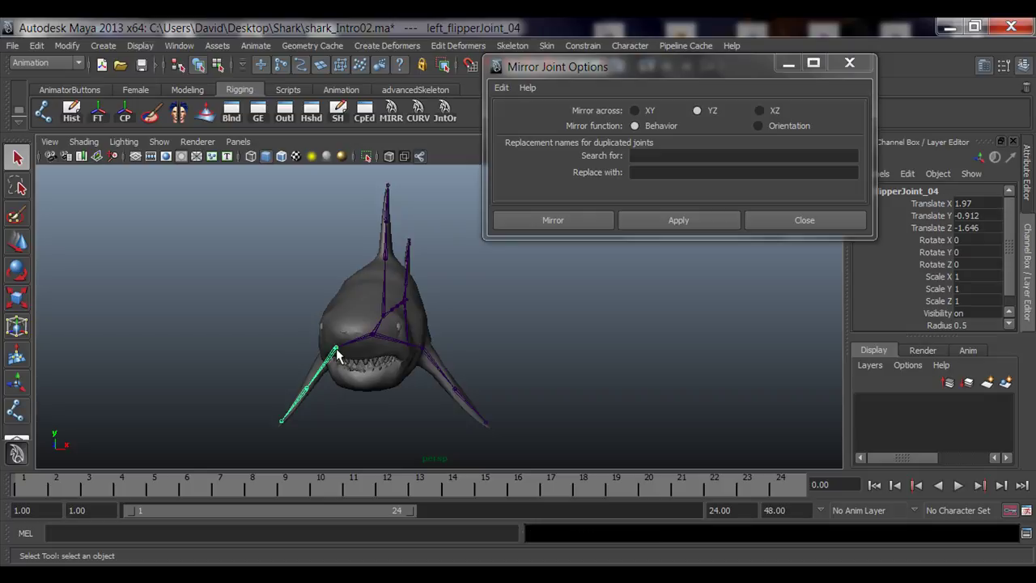
pyautogui.click(336, 350)
pyautogui.keyDown('alt'); pyautogui.moveTo(481, 318); pyautogui.dragTo(451, 326); pyautogui.keyUp('alt')
pyautogui.scroll(5, 423, 349)
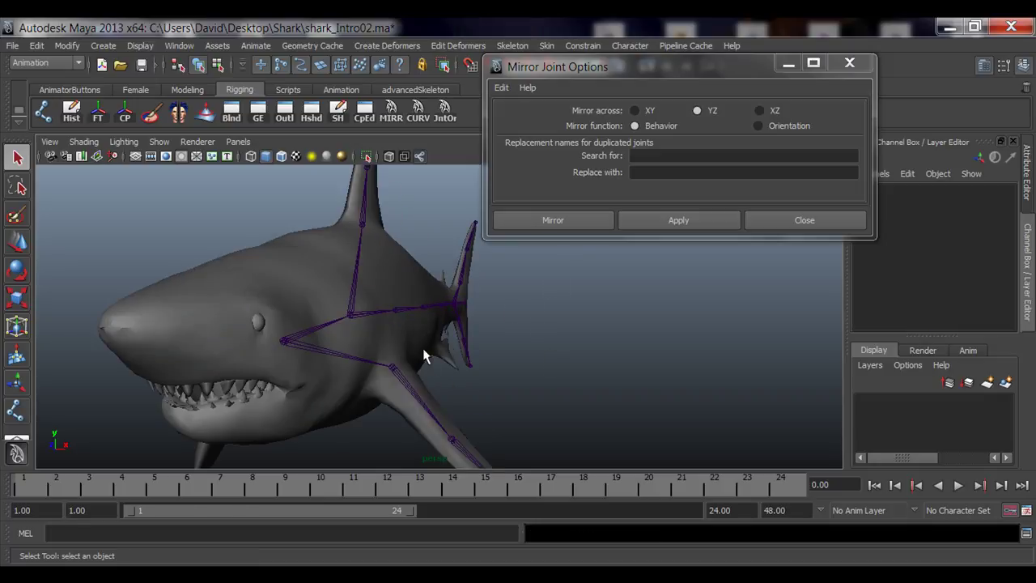
# - Mirror the left flipper chain from its root joint across YZ with the Orientation function
pyautogui.click(401, 372)
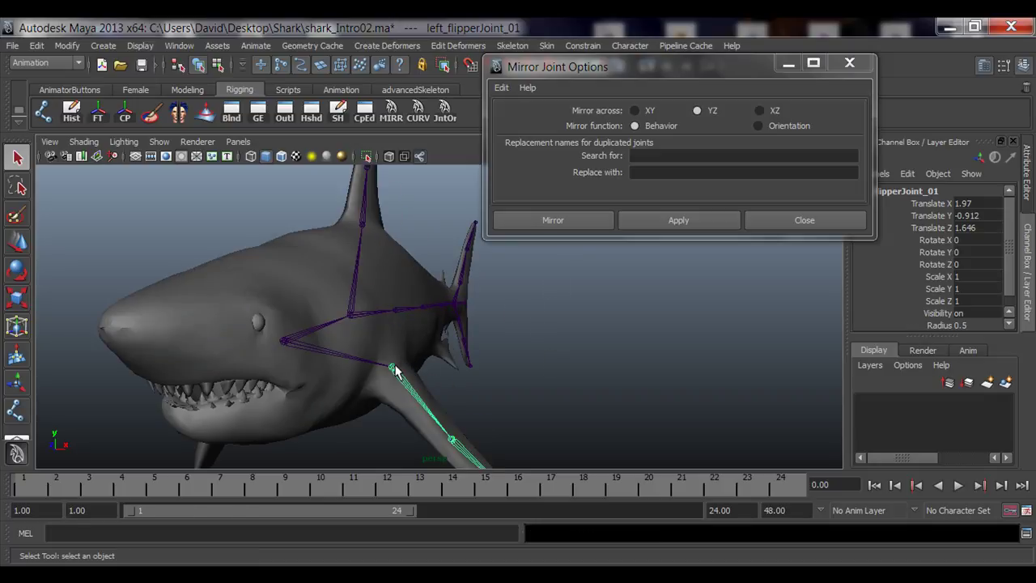
pyautogui.click(766, 128)
pyautogui.keyDown('alt'); pyautogui.moveTo(668, 364); pyautogui.dragTo(379, 353, button='right'); pyautogui.keyUp('alt')
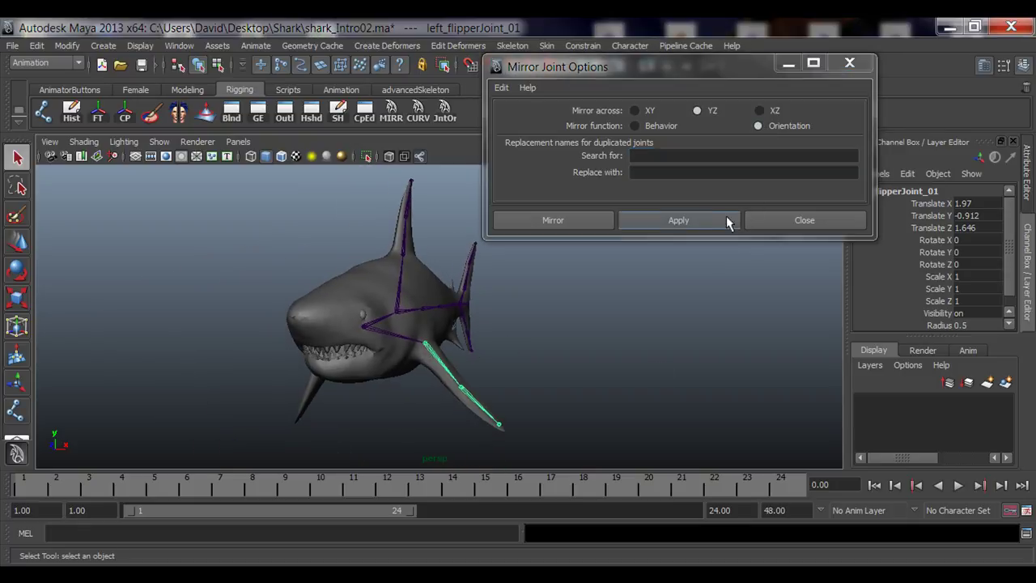
pyautogui.click(726, 218)
pyautogui.keyDown('alt'); pyautogui.moveTo(440, 334); pyautogui.dragTo(257, 334); pyautogui.keyUp('alt')
pyautogui.keyDown('alt'); pyautogui.moveTo(257, 334); pyautogui.dragTo(434, 316, button='right'); pyautogui.keyUp('alt')
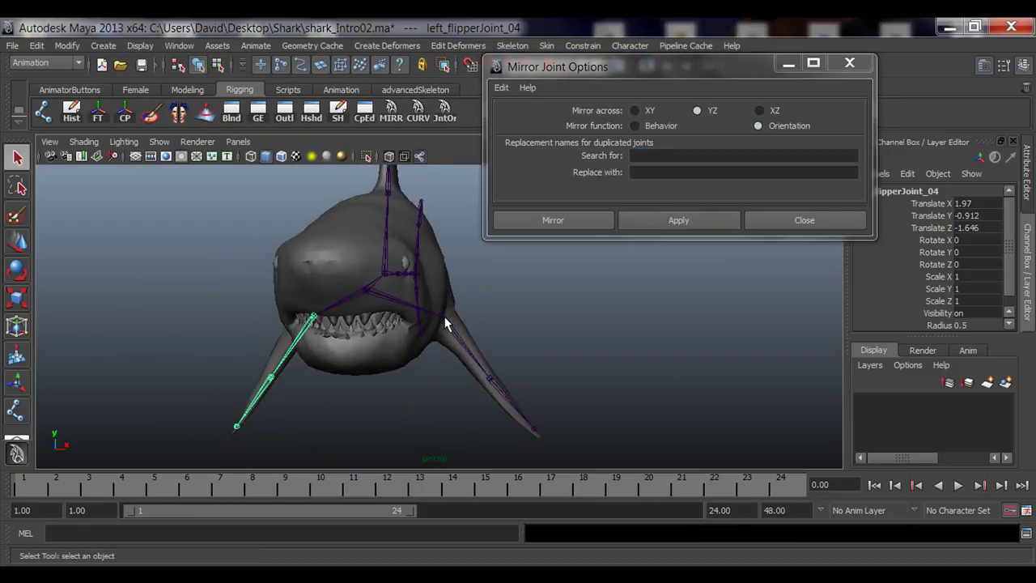
# - Rotate both flipper root joints together about Z to about 54 degrees to test the Orientation mirroring
pyautogui.click(442, 319)
pyautogui.press('e')
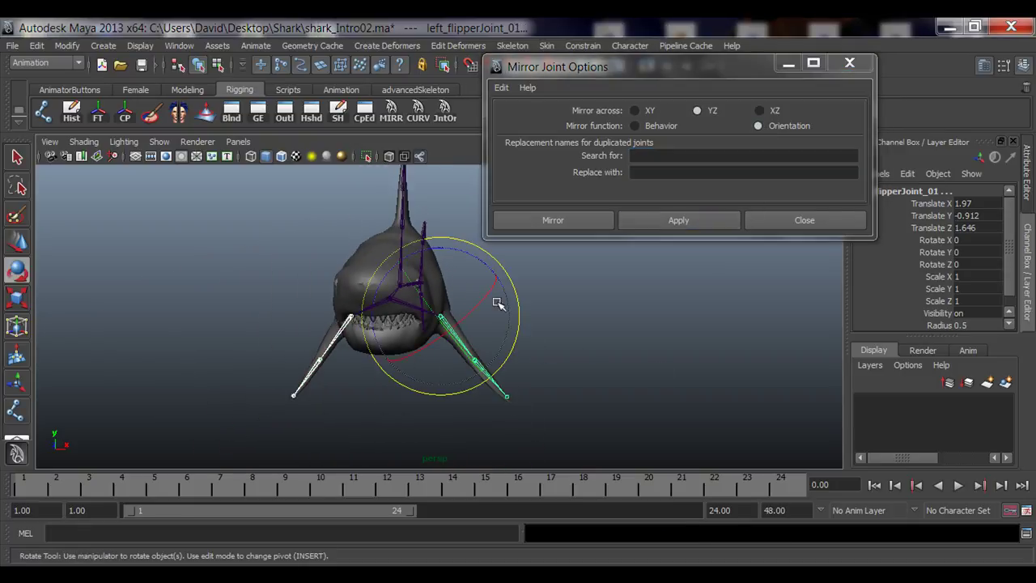
pyautogui.keyDown('alt'); pyautogui.moveTo(497, 300); pyautogui.dragTo(480, 301); pyautogui.keyUp('alt')
pyautogui.moveTo(465, 262); pyautogui.dragTo(426, 315)
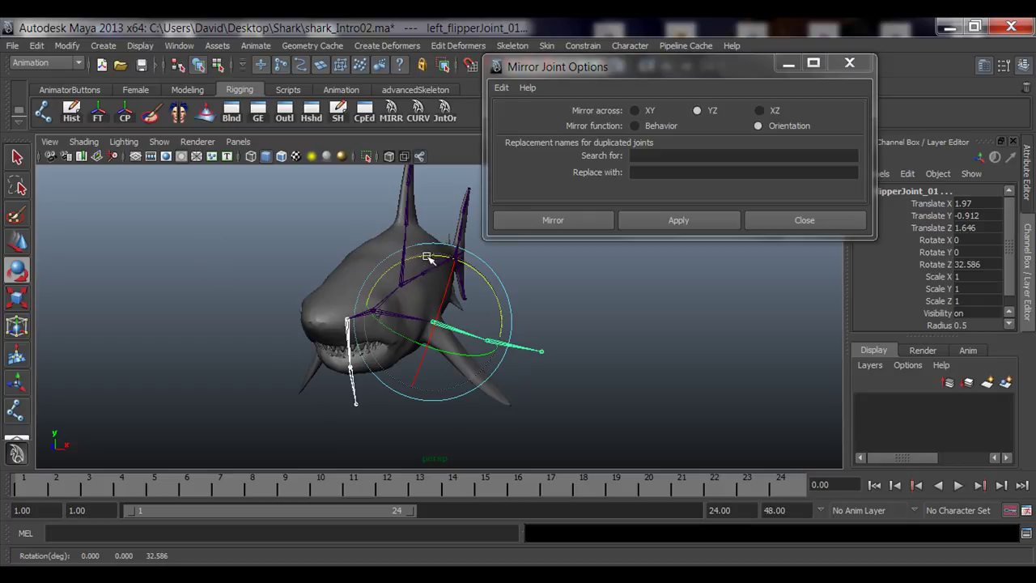
pyautogui.moveTo(431, 258); pyautogui.dragTo(416, 362)
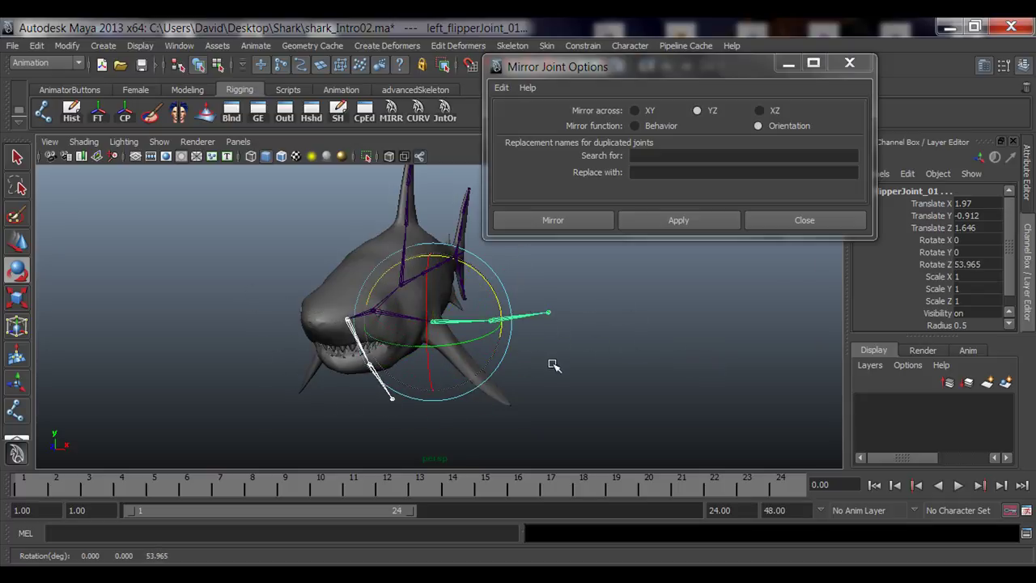
# - Undo the test rotations and delete the Orientation-mirrored fin chain
pyautogui.hotkey('ctrl', 'z')
pyautogui.hotkey('ctrl', 'z')
pyautogui.hotkey('ctrl', 'z')
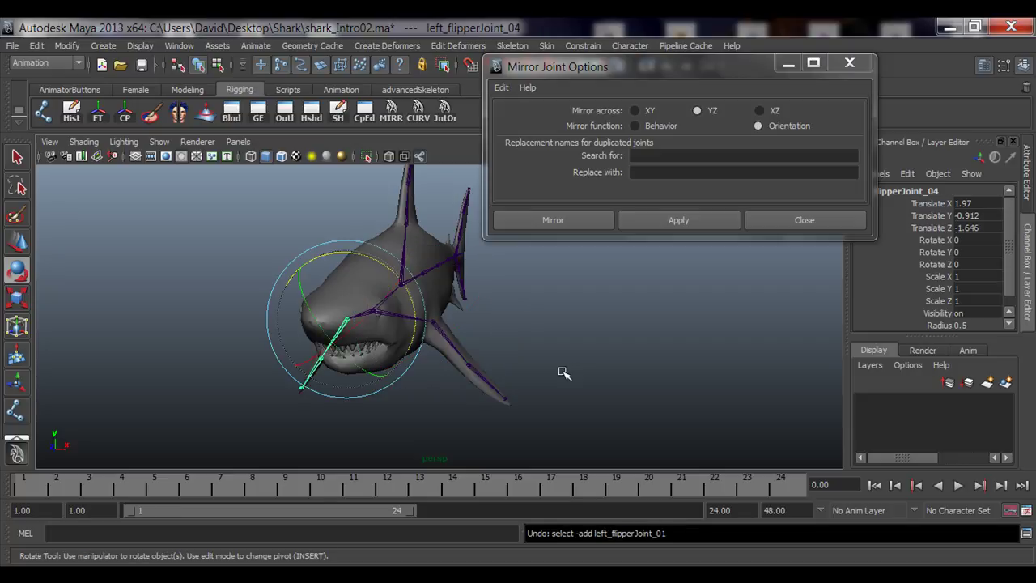
pyautogui.click(466, 354)
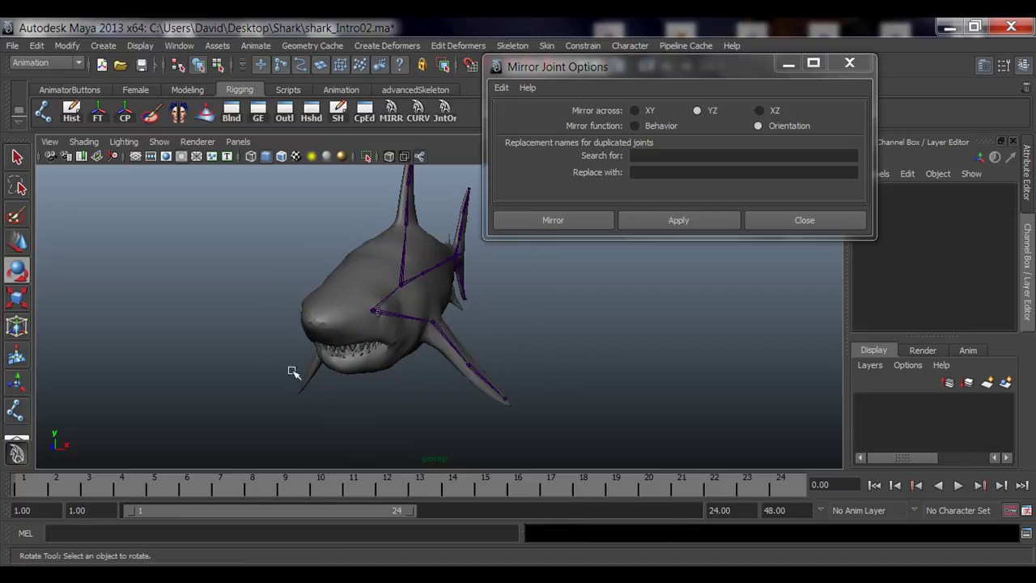
pyautogui.press('q')
# - Switch the mirror function back to Behavior and mirror the left flipper chain across YZ again
pyautogui.click(435, 326)
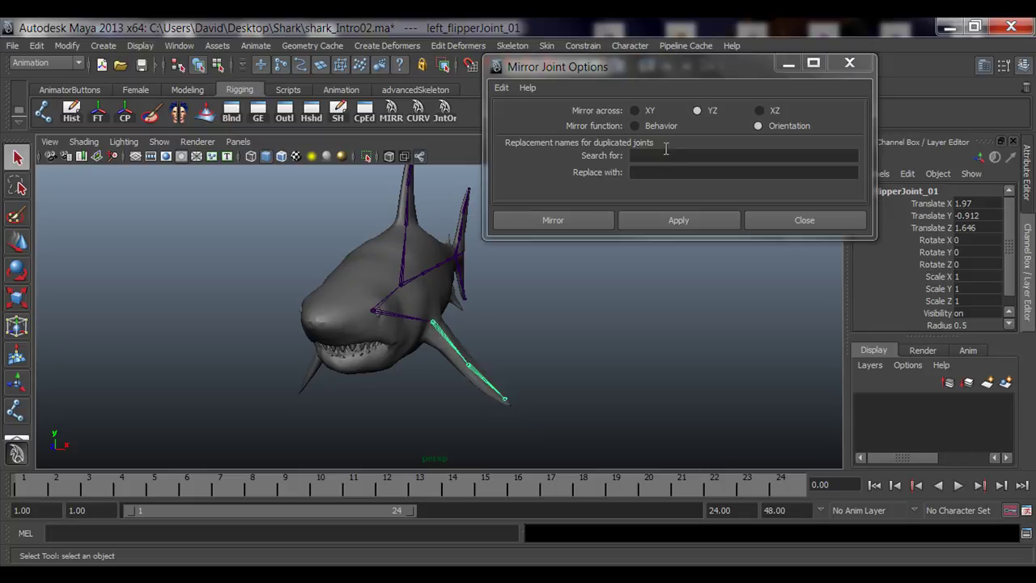
pyautogui.click(636, 125)
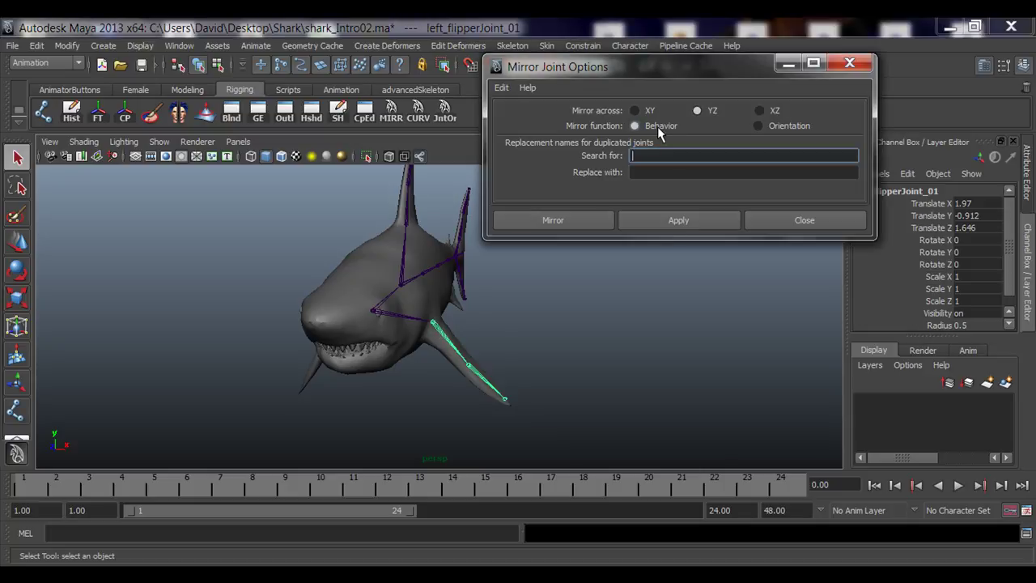
pyautogui.click(676, 220)
pyautogui.keyDown('alt'); pyautogui.moveTo(421, 353); pyautogui.dragTo(511, 353); pyautogui.keyUp('alt')
# - Rotate both flipper root joints together about Z by about 89 degrees as a test, and undo the rotation
pyautogui.click(426, 329)
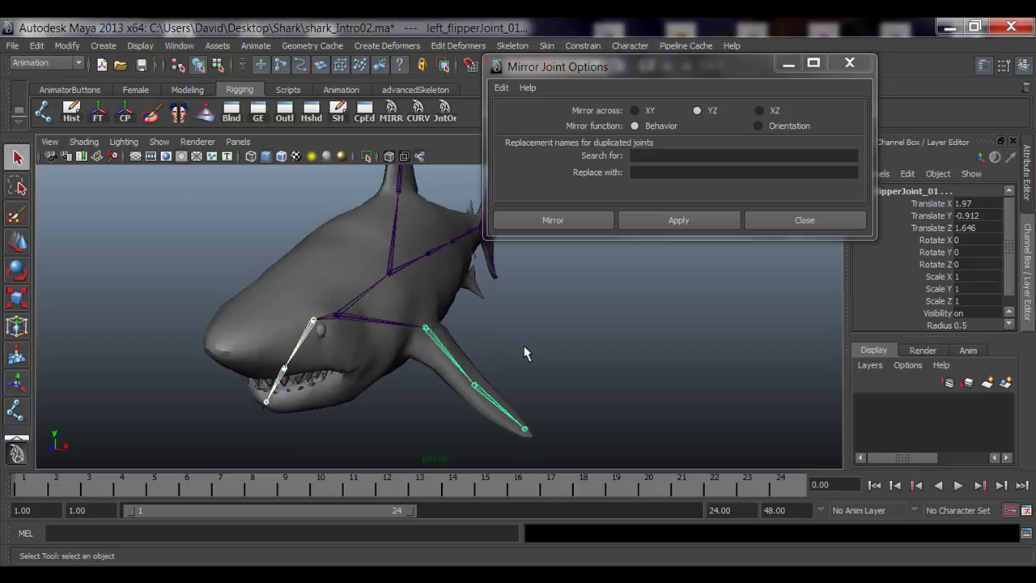
pyautogui.press('e')
pyautogui.moveTo(467, 276); pyautogui.dragTo(370, 319)
pyautogui.hotkey('ctrl', 'z')
pyautogui.click(643, 134)
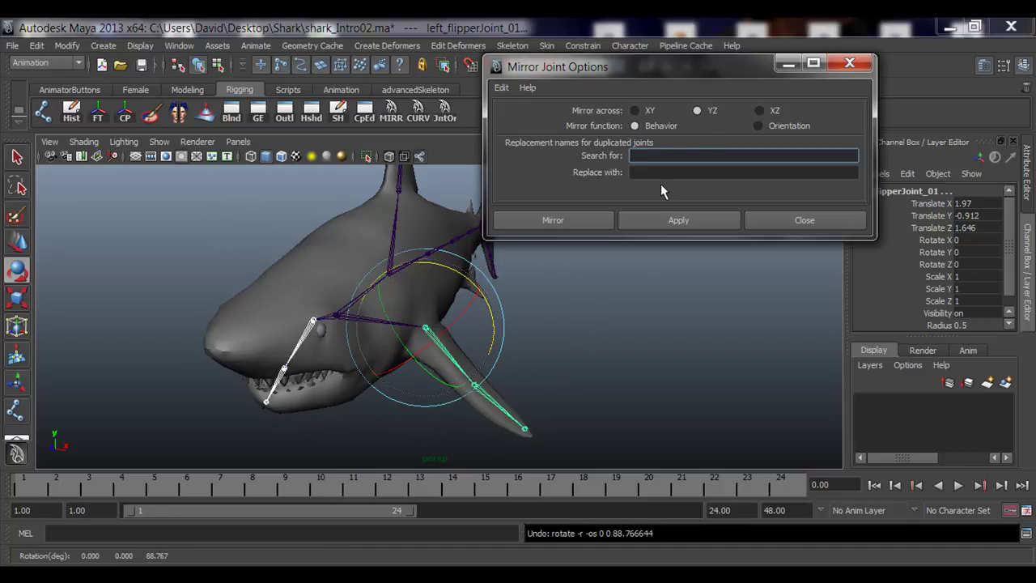
# - Delete the mirrored chain from the opposite pectoral fin, starting at its root joint
pyautogui.keyDown('alt'); pyautogui.moveTo(301, 337); pyautogui.dragTo(353, 340); pyautogui.keyUp('alt')
pyautogui.press('q')
pyautogui.click(316, 326)
pyautogui.press('Delete')
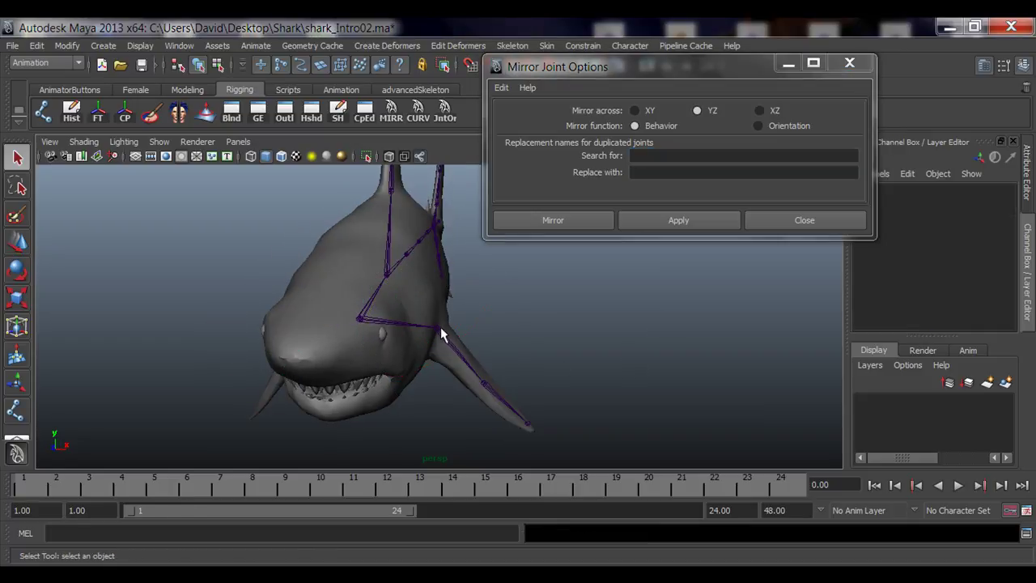
# - Select the left flipper's root joint and examine the replacement name options for duplicated joints in the Mirror Joint settings
pyautogui.click(448, 346)
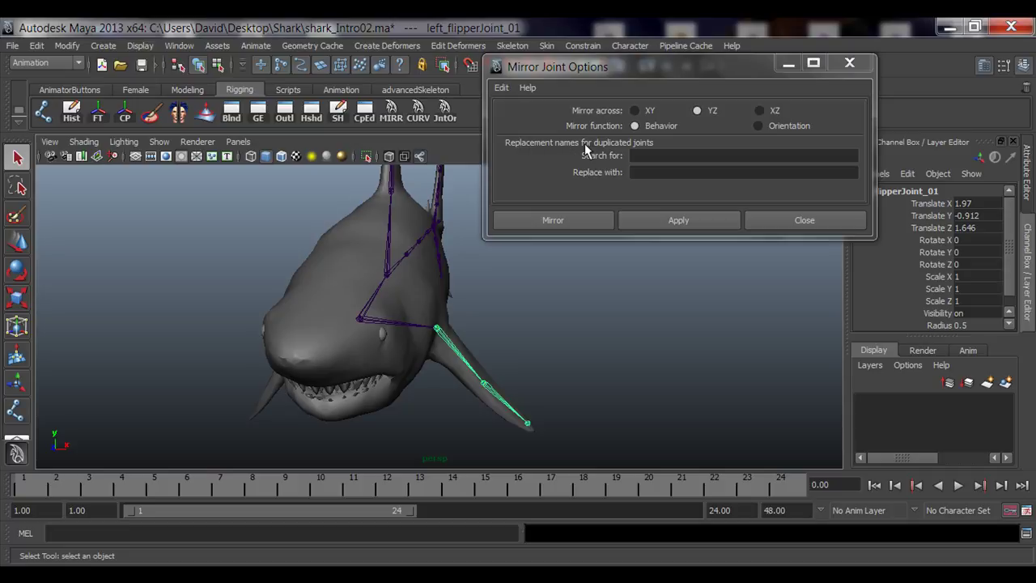
pyautogui.click(642, 155)
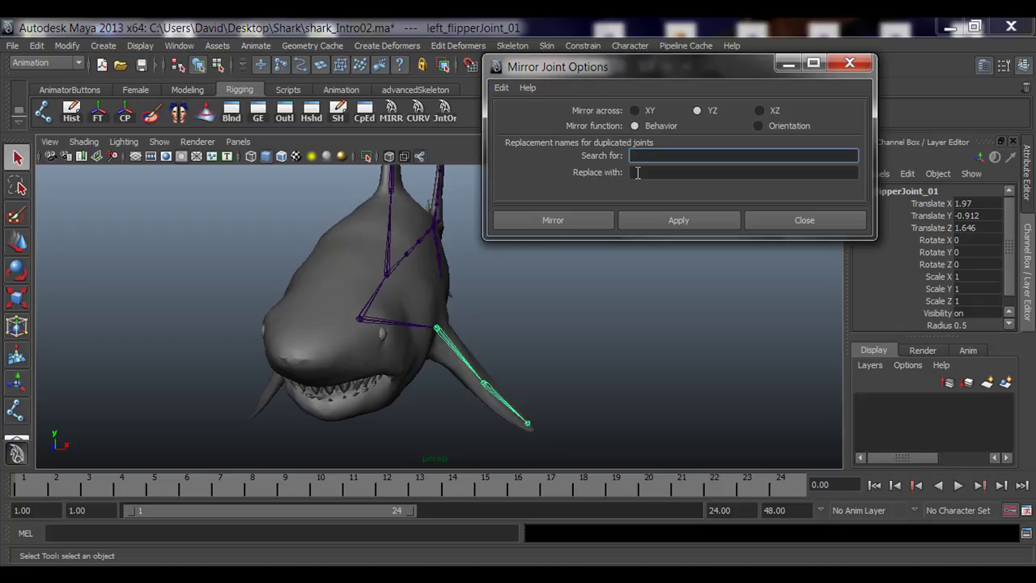
pyautogui.click(636, 172)
pyautogui.moveTo(661, 76); pyautogui.dragTo(591, 63)
# - Check the names of the left flipper joints from root to tip and highlight the "left" prefix in the tip joint's name
pyautogui.keyDown('alt'); pyautogui.moveTo(573, 287); pyautogui.dragTo(398, 321); pyautogui.keyUp('alt')
pyautogui.scroll(3, 552, 365)
pyautogui.scroll(-3, 552, 366)
pyautogui.click(379, 277)
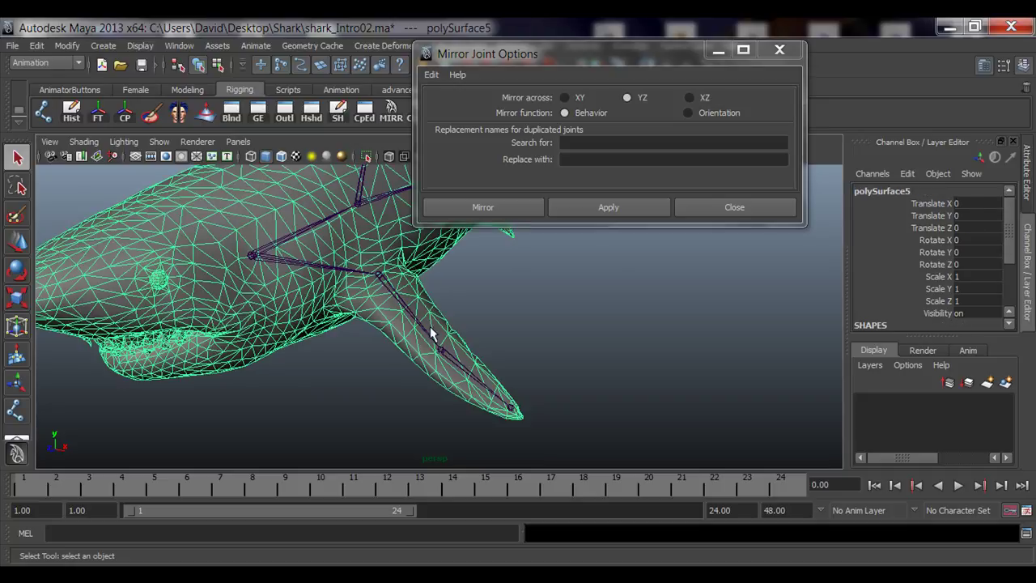
pyautogui.click(381, 277)
pyautogui.click(491, 395)
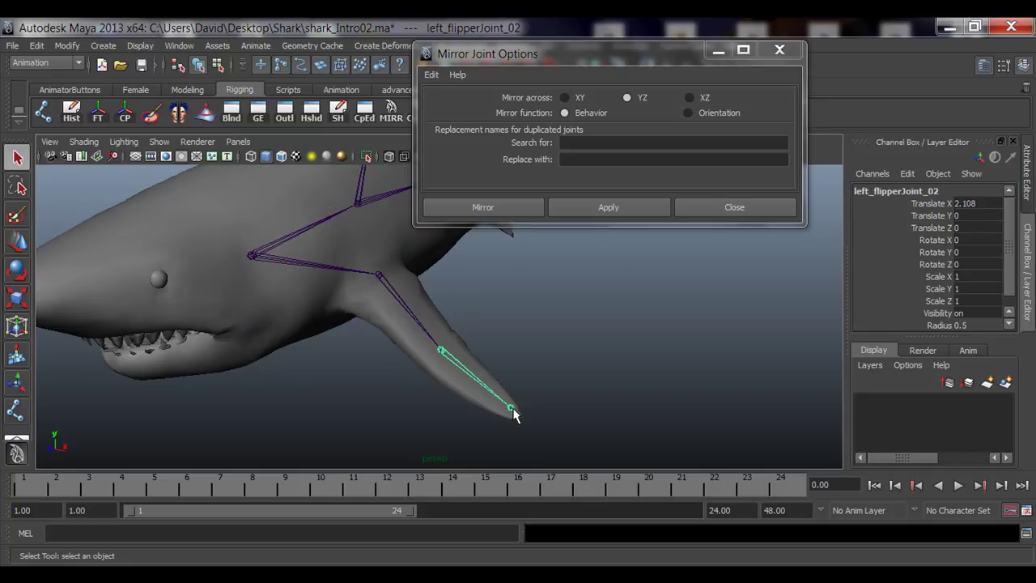
pyautogui.click(511, 407)
pyautogui.click(380, 276)
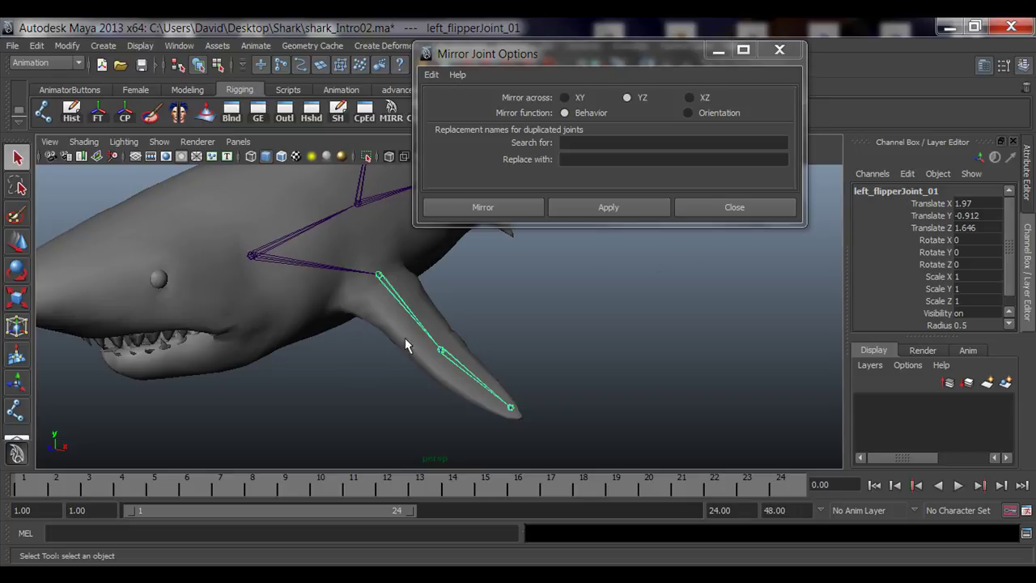
pyautogui.click(442, 351)
pyautogui.click(511, 407)
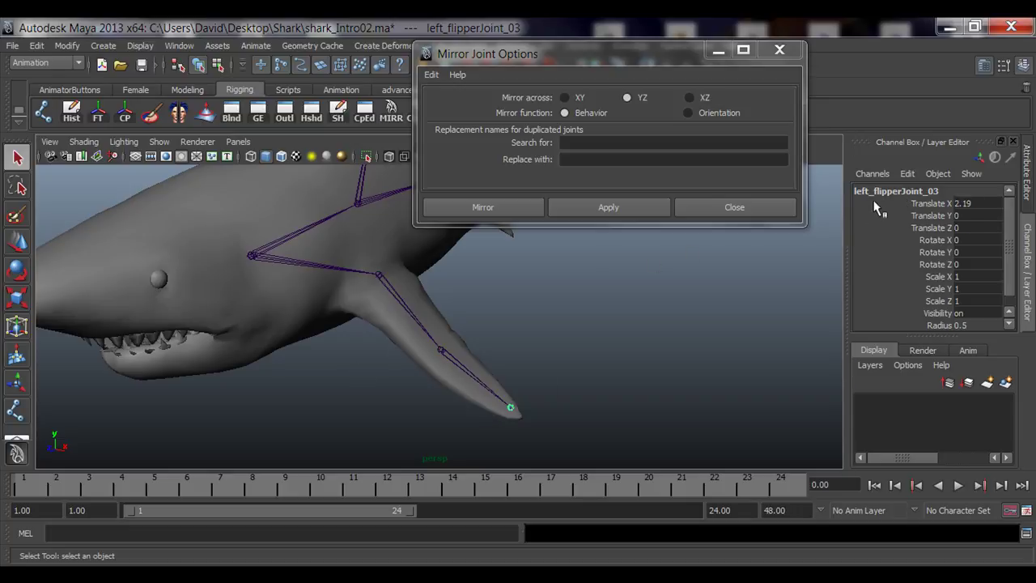
pyautogui.doubleClick(871, 191)
pyautogui.moveTo(869, 192); pyautogui.dragTo(849, 185)
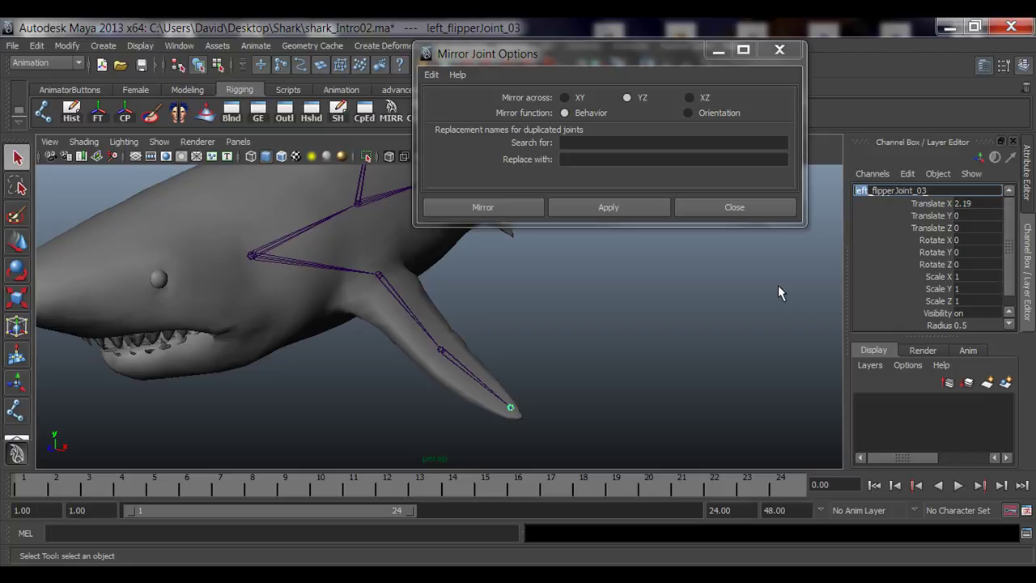
# - Select the whole left flipper chain from its root joint, left_flipperJoint_01
pyautogui.keyDown('alt'); pyautogui.moveTo(493, 333); pyautogui.dragTo(361, 318); pyautogui.keyUp('alt')
pyautogui.click(430, 285)
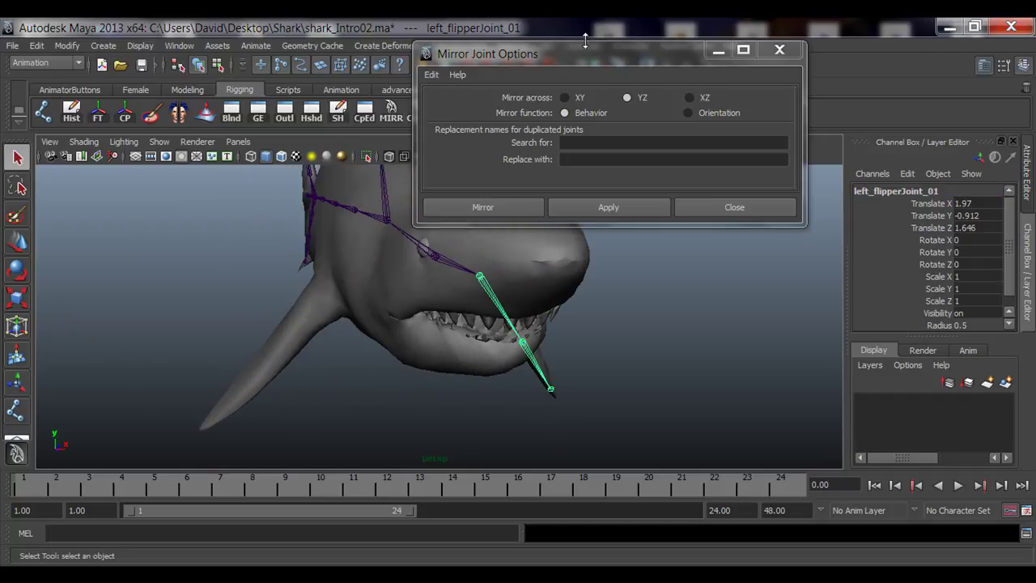
# - Mirror the left flipper joint chain across YZ with the Behavior function, replacing "left" with "right" in the duplicated names
pyautogui.keyDown('alt'); pyautogui.moveTo(599, 316); pyautogui.dragTo(536, 180); pyautogui.keyUp('alt')
pyautogui.click(571, 142)
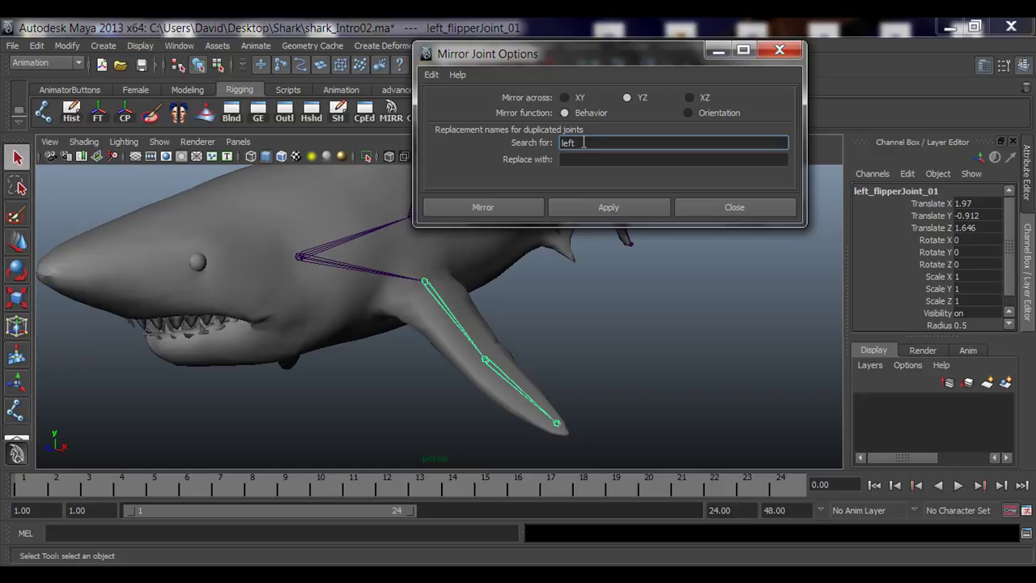
pyautogui.moveTo(582, 142); pyautogui.dragTo(546, 146)
pyautogui.click(575, 160)
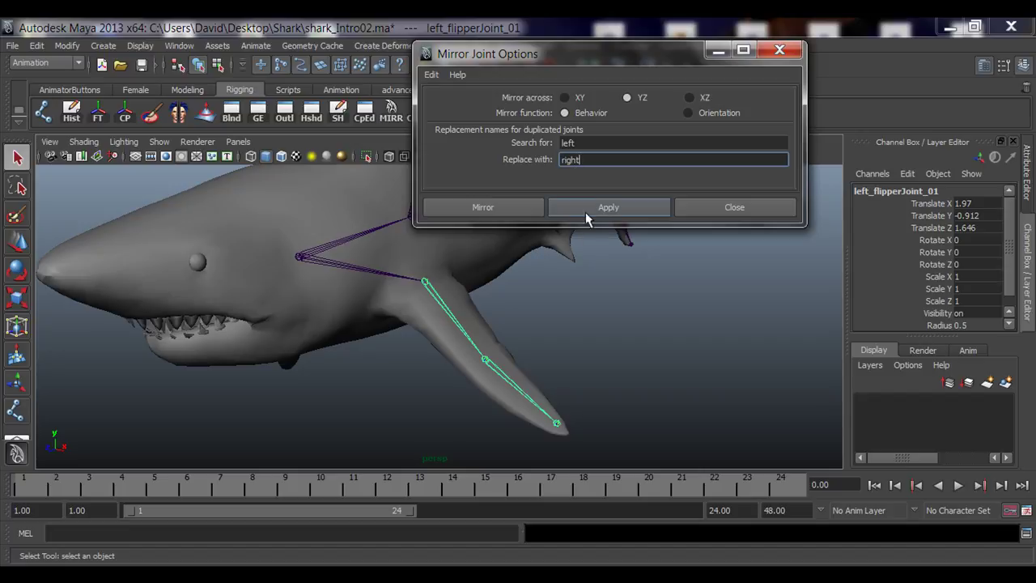
pyautogui.click(483, 207)
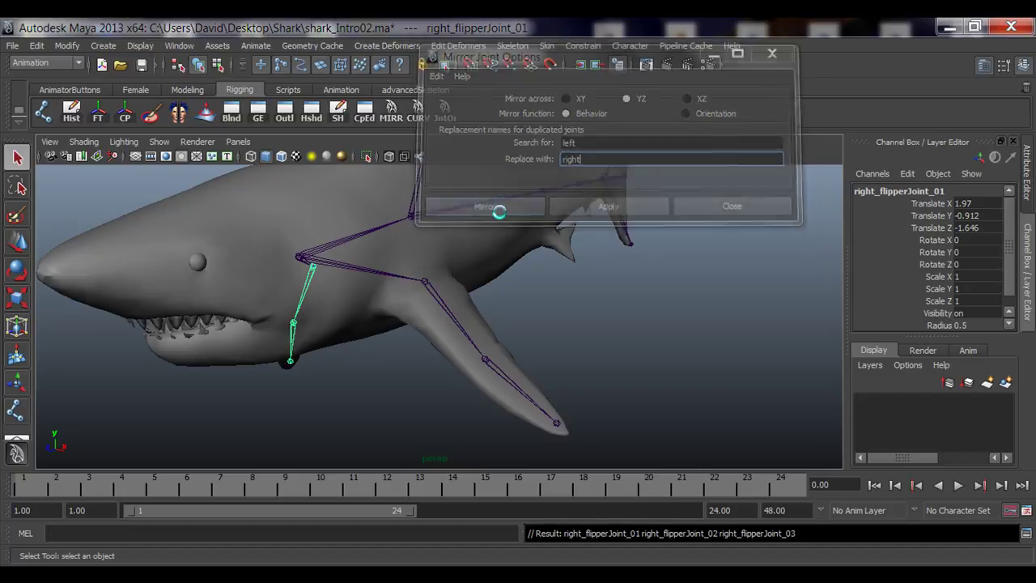
# - Check the names of the three mirrored flipper joints and review the whole skeleton from several angles
pyautogui.keyDown('alt'); pyautogui.moveTo(327, 271); pyautogui.dragTo(373, 251); pyautogui.keyUp('alt')
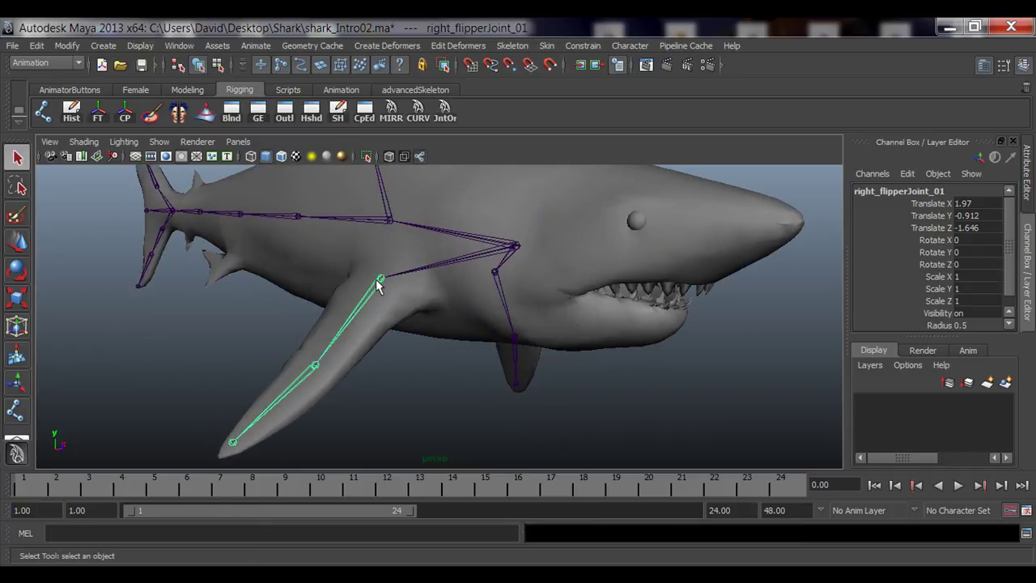
pyautogui.doubleClick(878, 189)
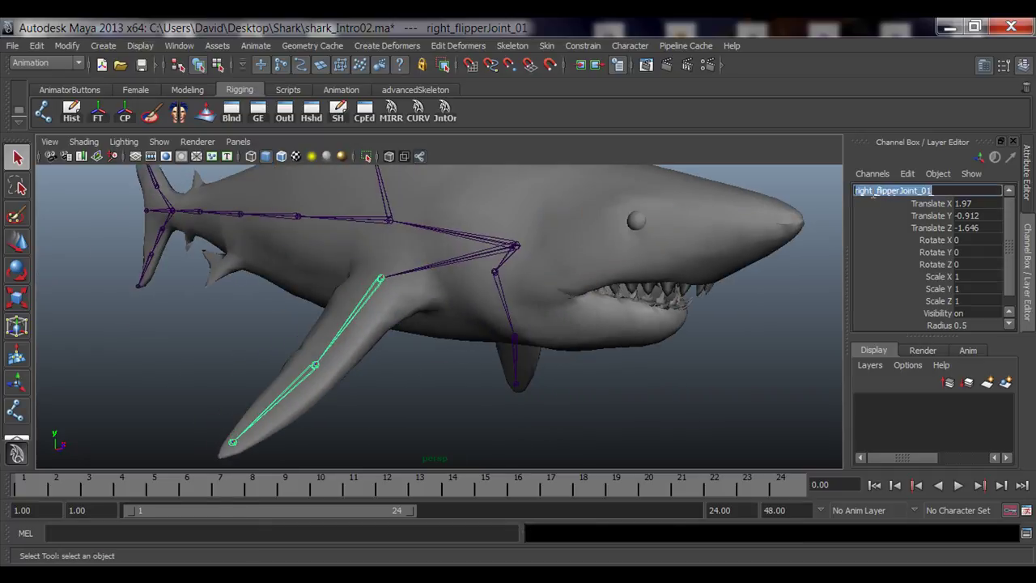
pyautogui.moveTo(855, 190); pyautogui.dragTo(873, 190)
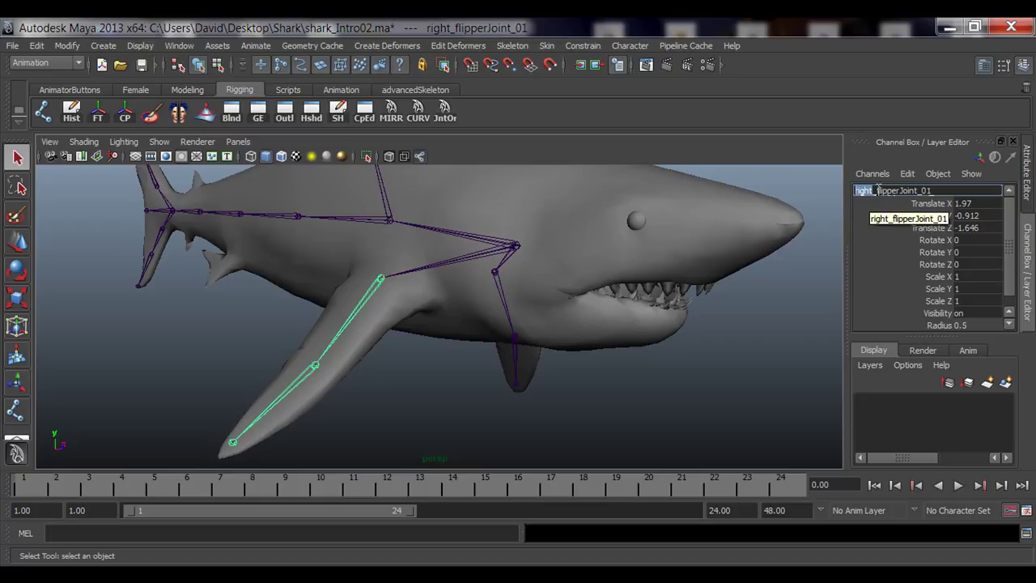
pyautogui.moveTo(877, 190); pyautogui.dragTo(941, 191)
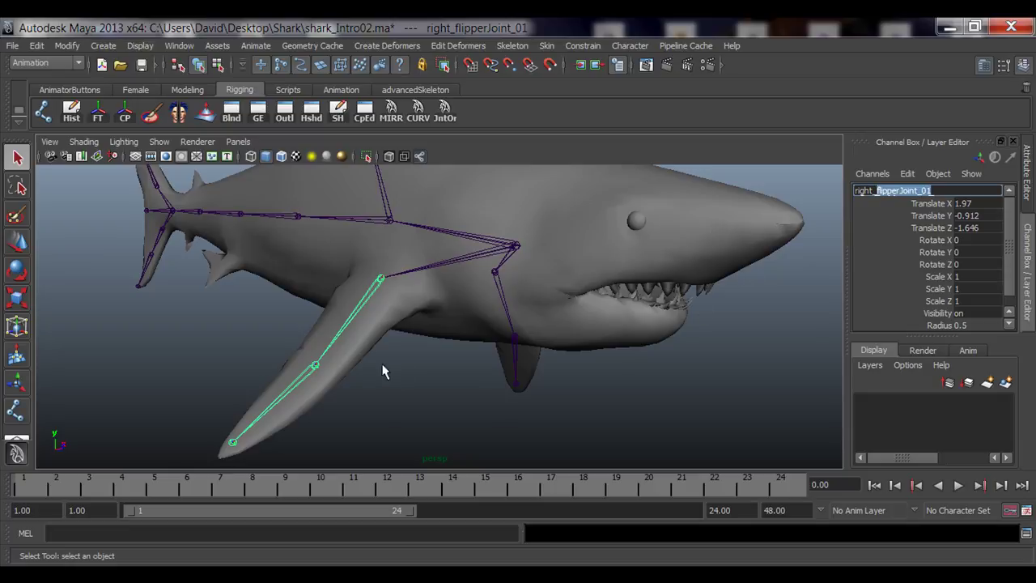
pyautogui.click(317, 368)
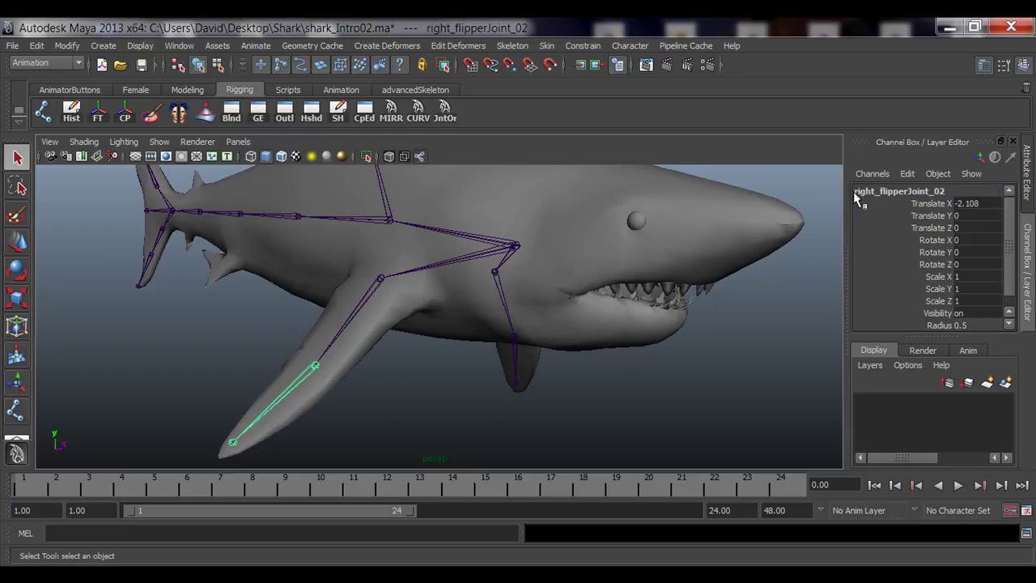
pyautogui.click(231, 444)
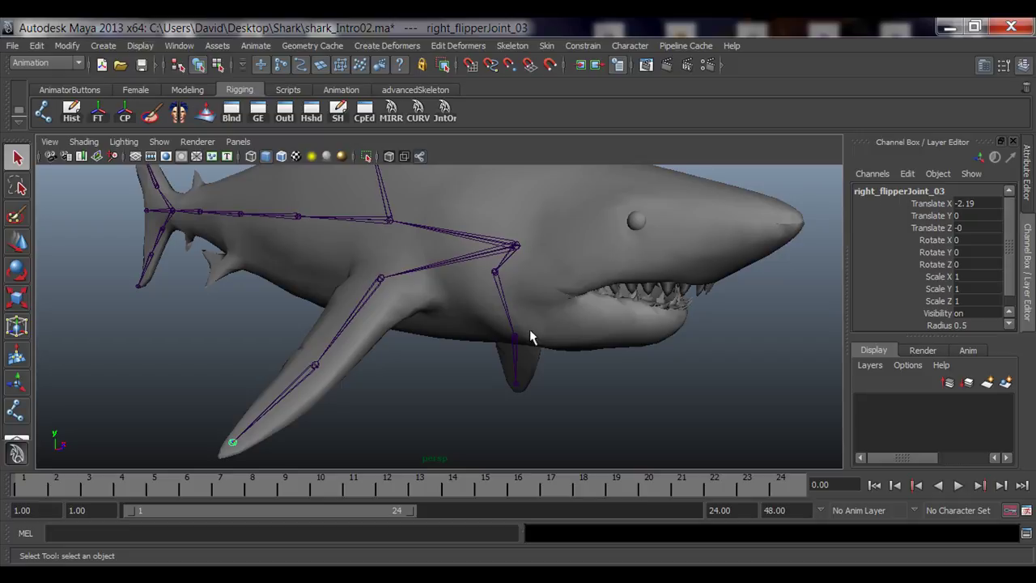
pyautogui.keyDown('alt'); pyautogui.moveTo(531, 336); pyautogui.dragTo(455, 299); pyautogui.keyUp('alt')
pyautogui.click(655, 324)
pyautogui.keyDown('alt'); pyautogui.moveTo(655, 324); pyautogui.dragTo(517, 271); pyautogui.keyUp('alt')
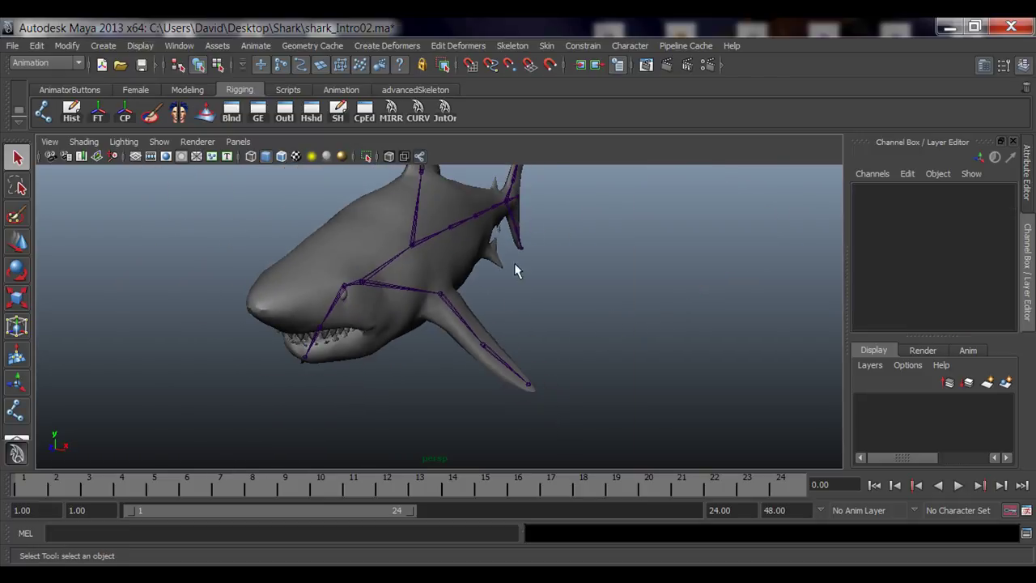
pyautogui.keyDown('alt'); pyautogui.moveTo(463, 301); pyautogui.dragTo(490, 312); pyautogui.keyUp('alt')
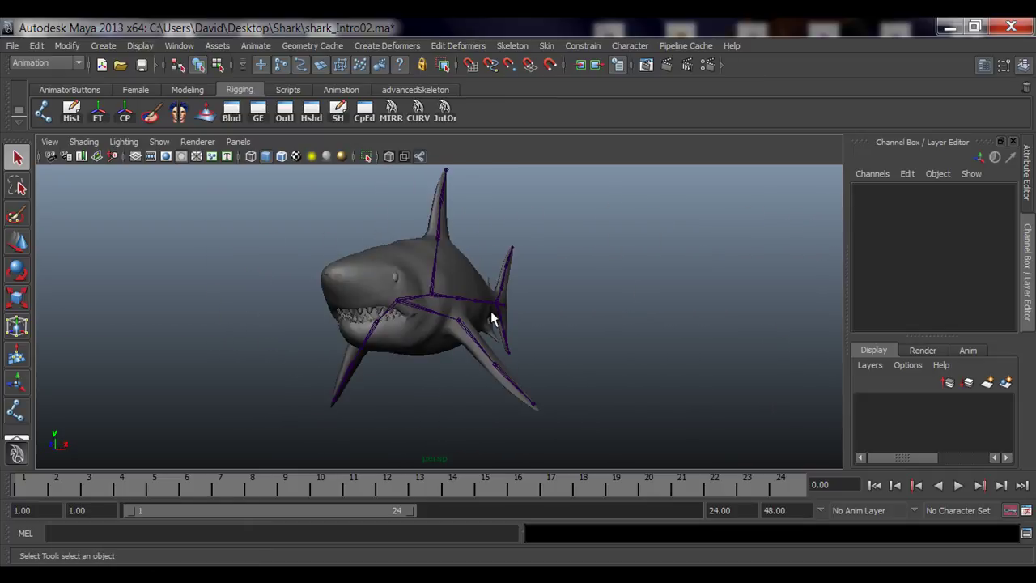
pyautogui.keyDown('alt'); pyautogui.moveTo(491, 311); pyautogui.dragTo(242, 330); pyautogui.keyUp('alt')
pyautogui.keyDown('alt'); pyautogui.moveTo(241, 329); pyautogui.dragTo(425, 358, button='right'); pyautogui.keyUp('alt')
pyautogui.keyDown('alt'); pyautogui.moveTo(426, 357); pyautogui.dragTo(411, 359); pyautogui.keyUp('alt')
pyautogui.scroll(-2, 435, 361)
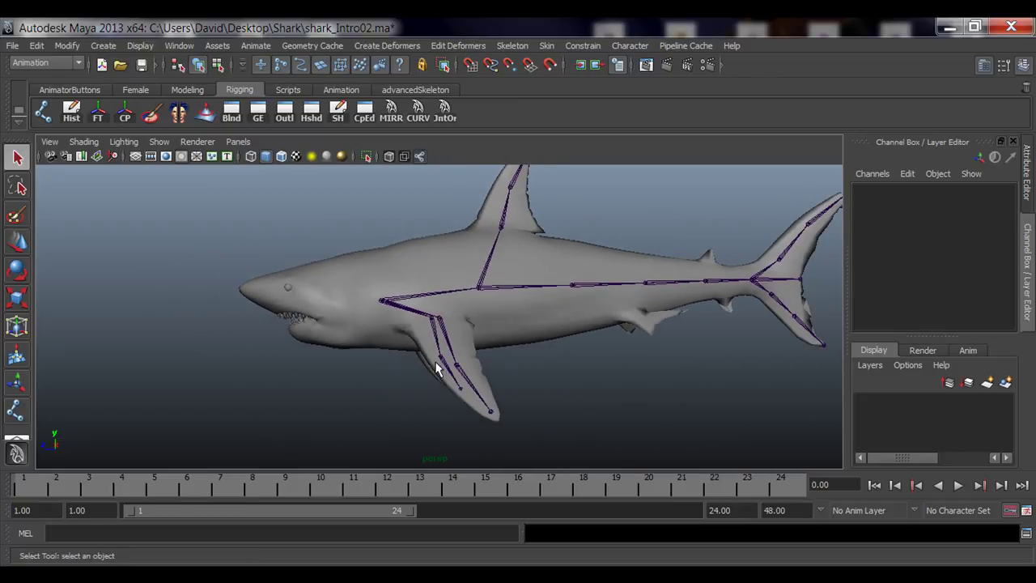
# - Place a single joint at the tip of the shark's snout in the side view
pyautogui.press('space')
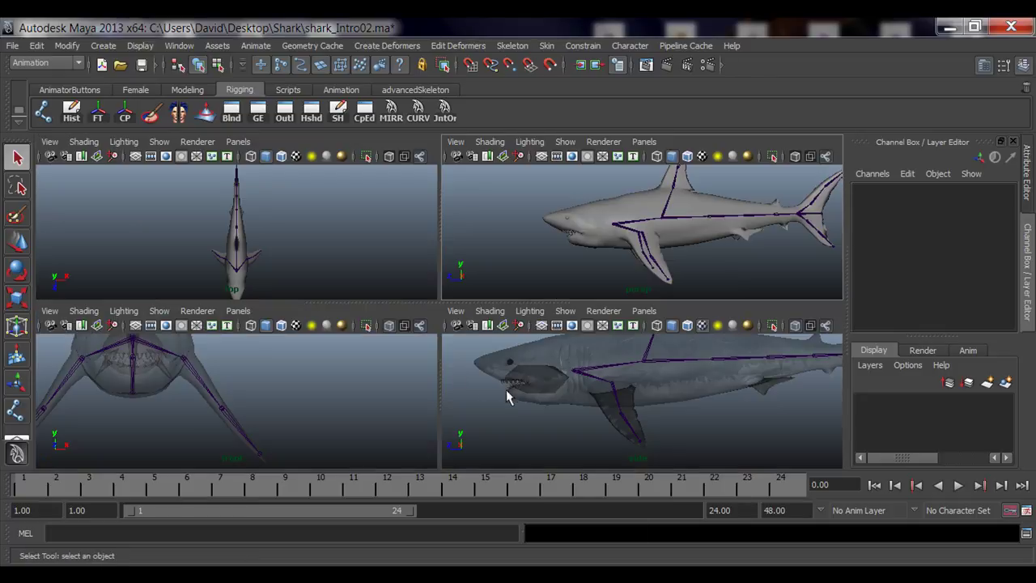
pyautogui.press('space')
pyautogui.keyDown('alt'); pyautogui.moveTo(296, 245); pyautogui.dragTo(400, 319, button='middle'); pyautogui.keyUp('alt')
pyautogui.scroll(-1, 527, 336)
pyautogui.keyDown('alt'); pyautogui.moveTo(402, 346); pyautogui.dragTo(461, 339, button='right'); pyautogui.keyUp('alt')
pyautogui.keyDown('alt'); pyautogui.moveTo(367, 338); pyautogui.dragTo(456, 346, button='middle'); pyautogui.keyUp('alt')
pyautogui.keyDown('alt'); pyautogui.moveTo(456, 346); pyautogui.dragTo(437, 351, button='right'); pyautogui.keyUp('alt')
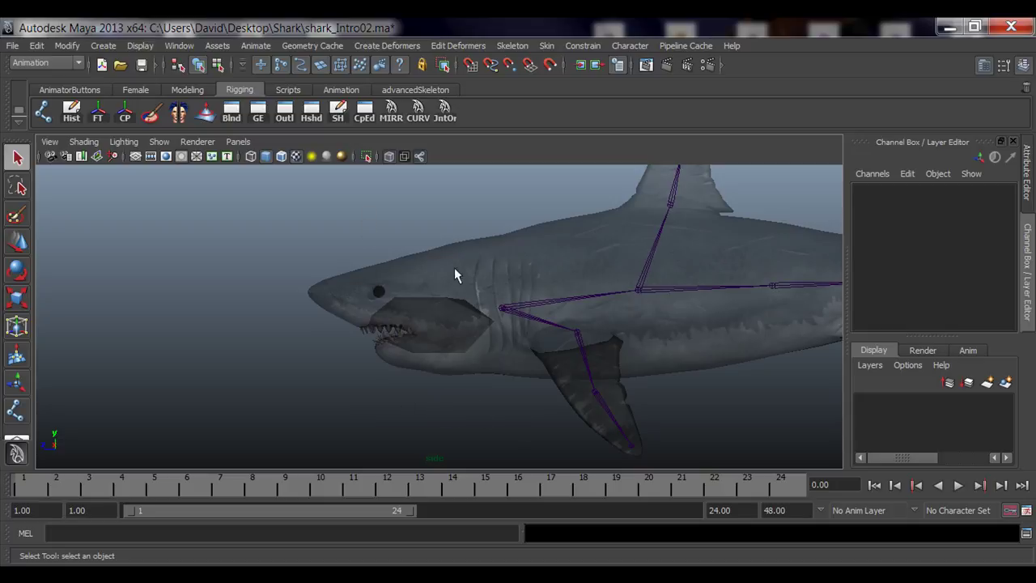
pyautogui.keyDown('alt'); pyautogui.moveTo(502, 364); pyautogui.dragTo(443, 371, button='middle'); pyautogui.keyUp('alt')
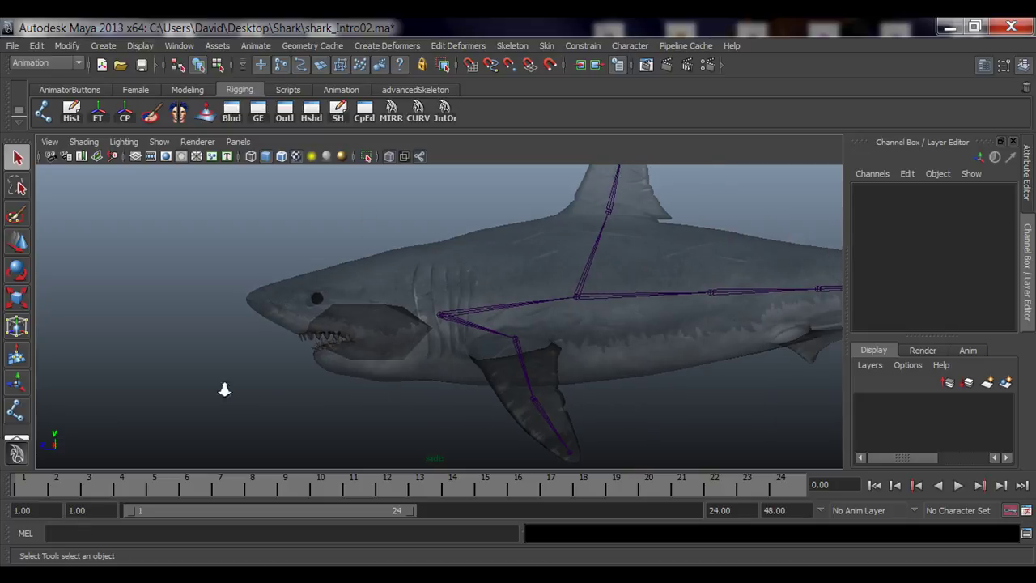
pyautogui.keyDown('alt'); pyautogui.moveTo(224, 391); pyautogui.dragTo(375, 386, button='right'); pyautogui.keyUp('alt')
pyautogui.keyDown('alt'); pyautogui.moveTo(377, 386); pyautogui.dragTo(440, 361, button='middle'); pyautogui.keyUp('alt')
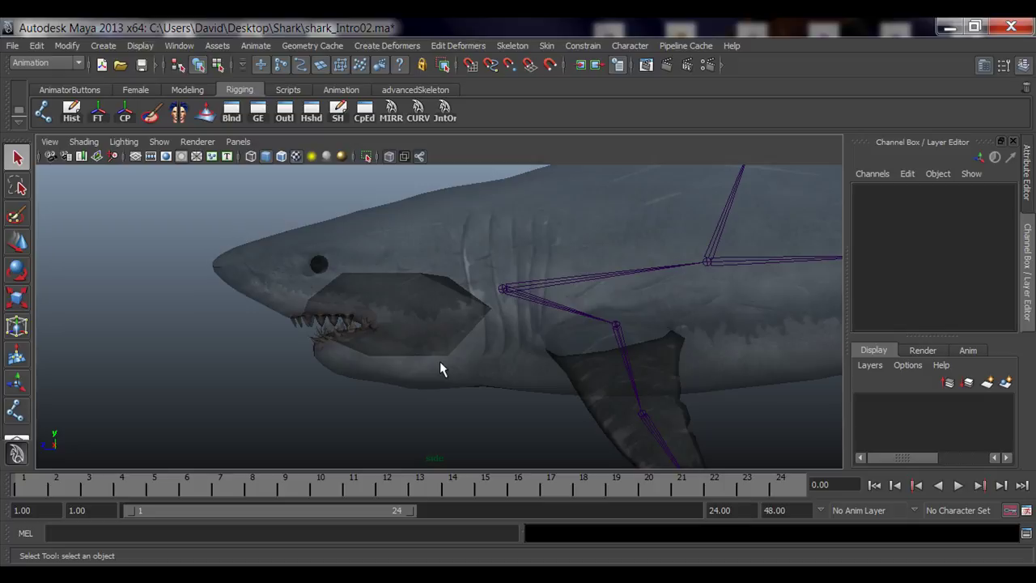
pyautogui.click(42, 110)
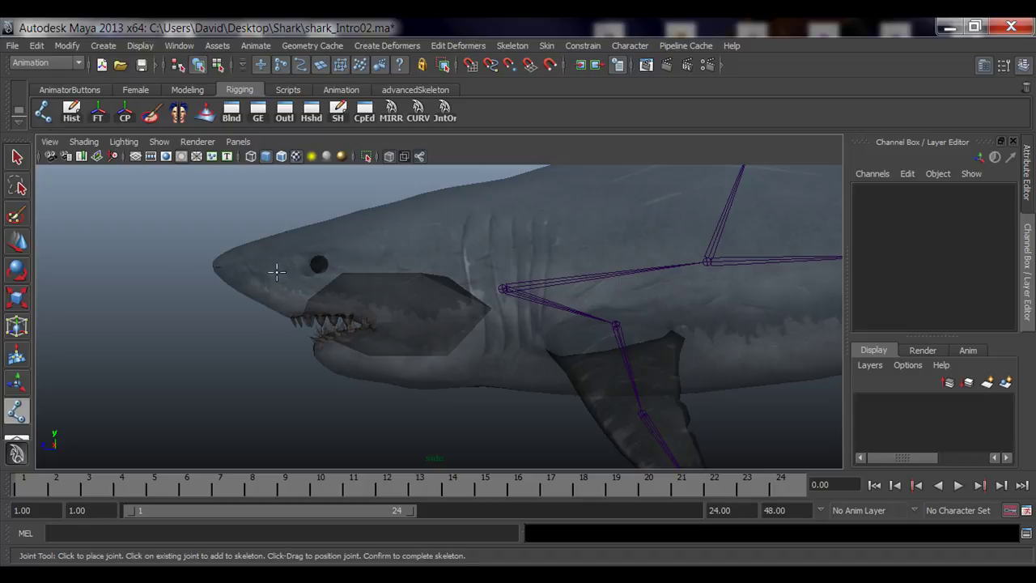
pyautogui.click(217, 263)
pyautogui.press('q')
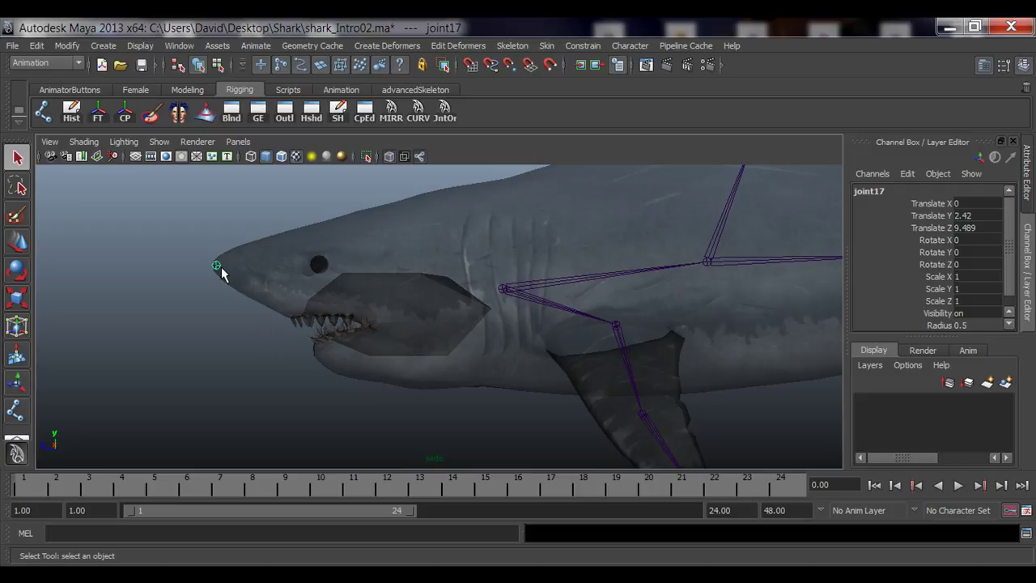
# - Parent the snout-tip joint to the front spine joint behind the gills
pyautogui.click(501, 290)
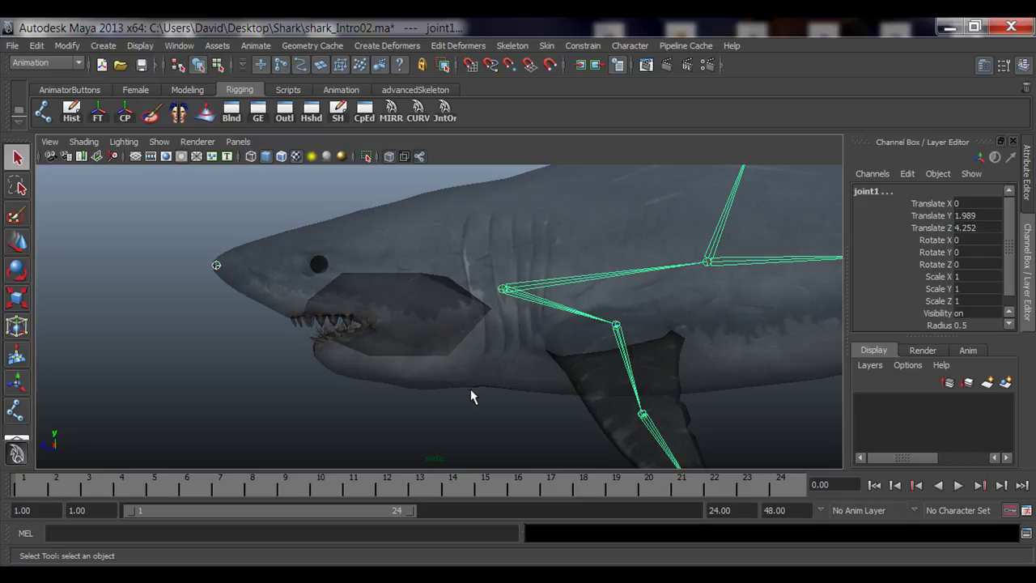
pyautogui.press('p')
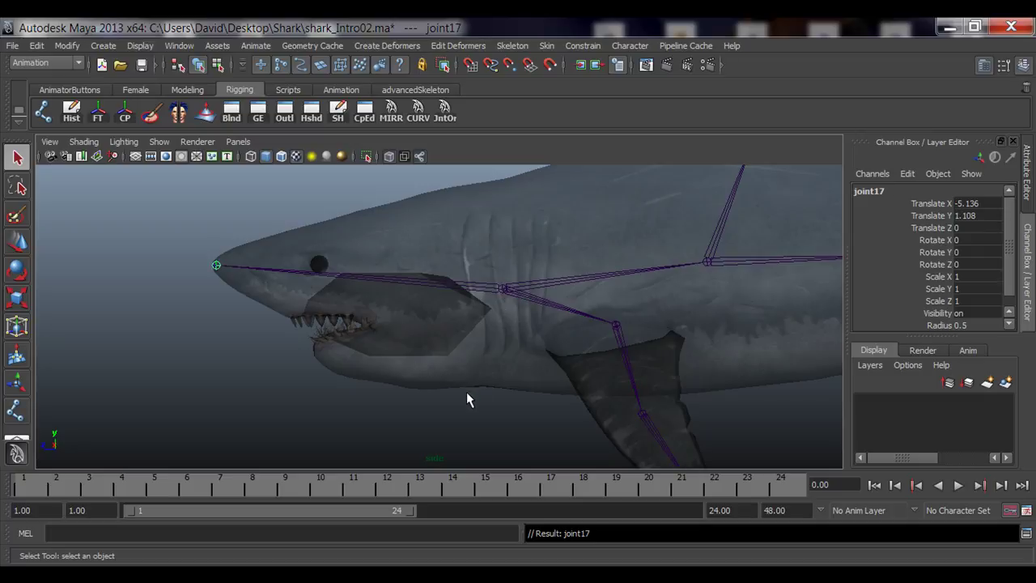
pyautogui.click(214, 361)
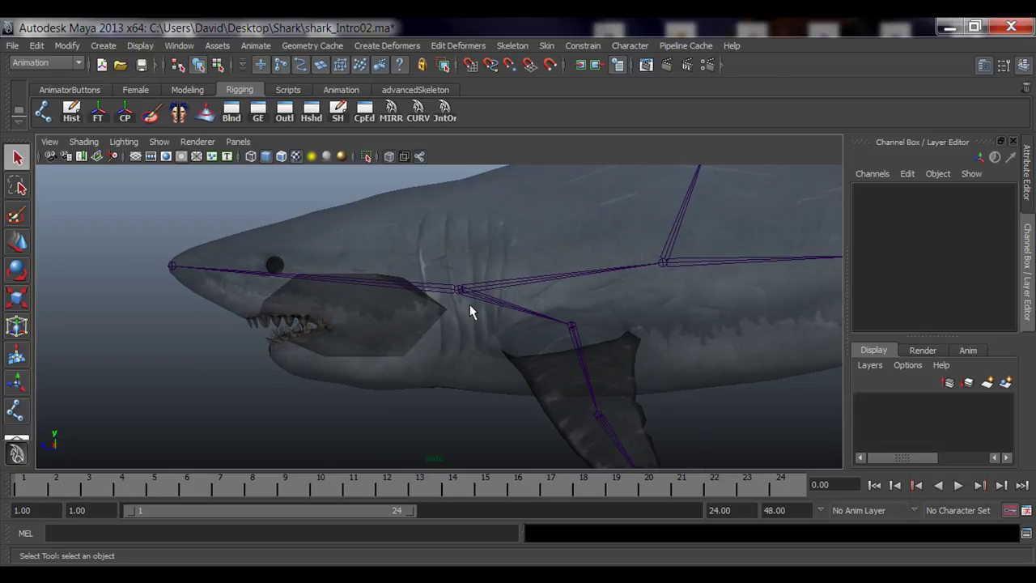
# - Test the snout-tip joint by rotating it, then undo the rotation
pyautogui.click(456, 286)
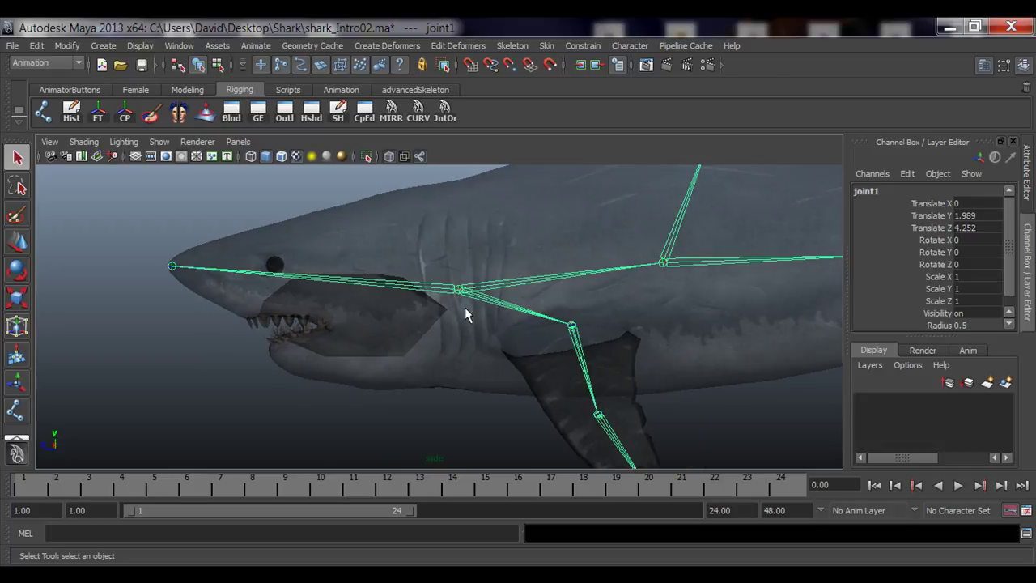
pyautogui.click(169, 268)
pyautogui.press('e')
pyautogui.moveTo(180, 269); pyautogui.dragTo(218, 277)
pyautogui.hotkey('ctrl', 'z')
pyautogui.press('q')
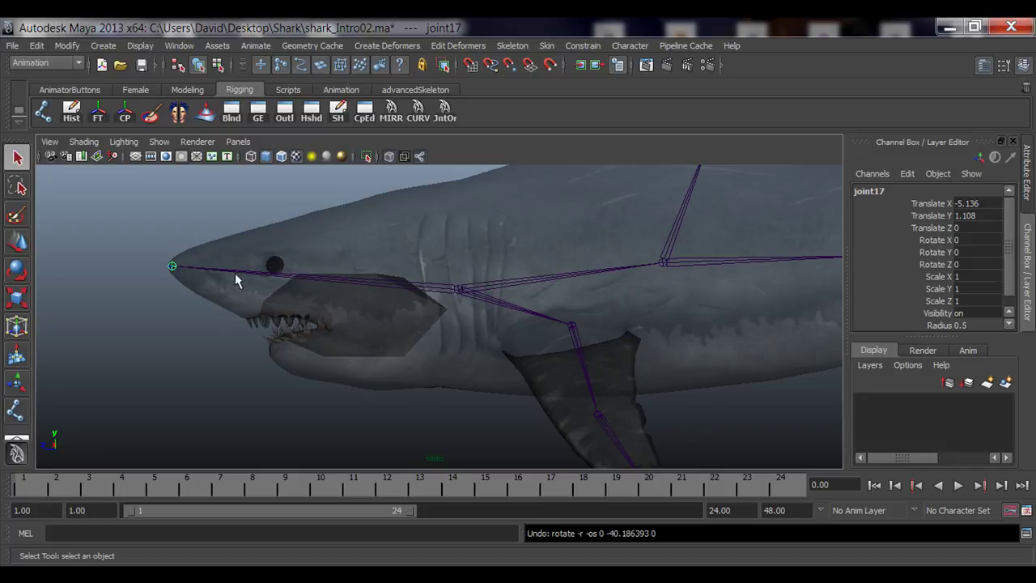
# - Test-rotate the front spine joint in the perspective view to see how the skeleton follows, and undo the rotations
pyautogui.click(455, 289)
pyautogui.keyDown('alt'); pyautogui.moveTo(460, 297); pyautogui.dragTo(456, 333); pyautogui.keyUp('alt')
pyautogui.keyDown('alt'); pyautogui.moveTo(456, 333); pyautogui.dragTo(434, 334, button='middle'); pyautogui.keyUp('alt')
pyautogui.keyDown('alt'); pyautogui.click(417, 346); pyautogui.keyUp('alt')
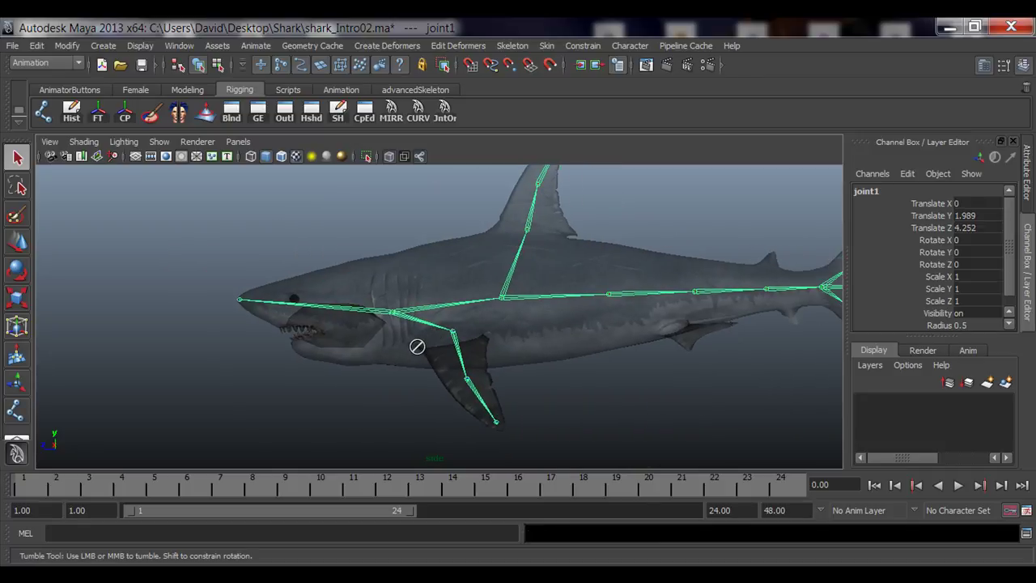
pyautogui.press('space')
pyautogui.press('space')
pyautogui.keyDown('alt'); pyautogui.moveTo(388, 300); pyautogui.dragTo(412, 311); pyautogui.keyUp('alt')
pyautogui.keyDown('alt'); pyautogui.moveTo(413, 312); pyautogui.dragTo(397, 377, button='right'); pyautogui.keyUp('alt')
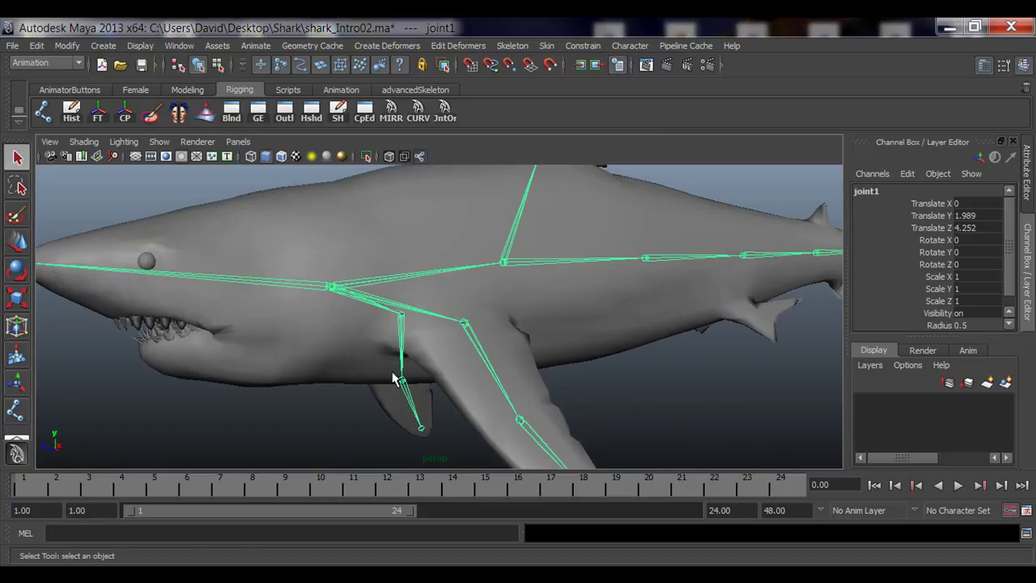
pyautogui.keyDown('alt'); pyautogui.moveTo(397, 377); pyautogui.dragTo(437, 396); pyautogui.keyUp('alt')
pyautogui.press('e')
pyautogui.keyDown('alt'); pyautogui.moveTo(493, 358); pyautogui.dragTo(309, 365, button='right'); pyautogui.keyUp('alt')
pyautogui.keyDown('alt'); pyautogui.moveTo(310, 366); pyautogui.dragTo(318, 334); pyautogui.keyUp('alt')
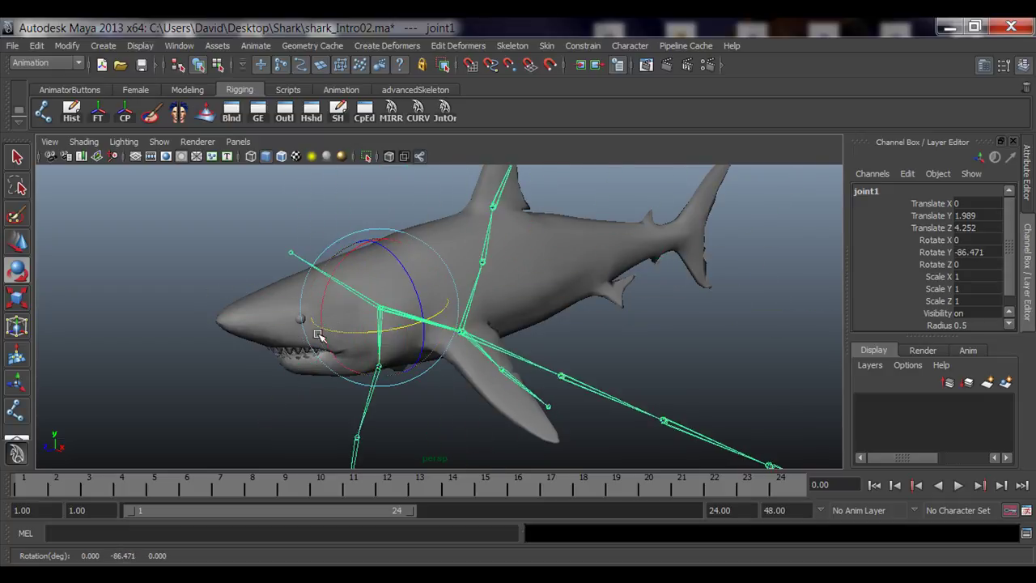
pyautogui.hotkey('ctrl', 'z')
pyautogui.hotkey('ctrl', 'z')
pyautogui.hotkey('ctrl', 'z')
pyautogui.hotkey('ctrl', 'z')
pyautogui.hotkey('ctrl', 'z')
pyautogui.hotkey('ctrl', 'z')
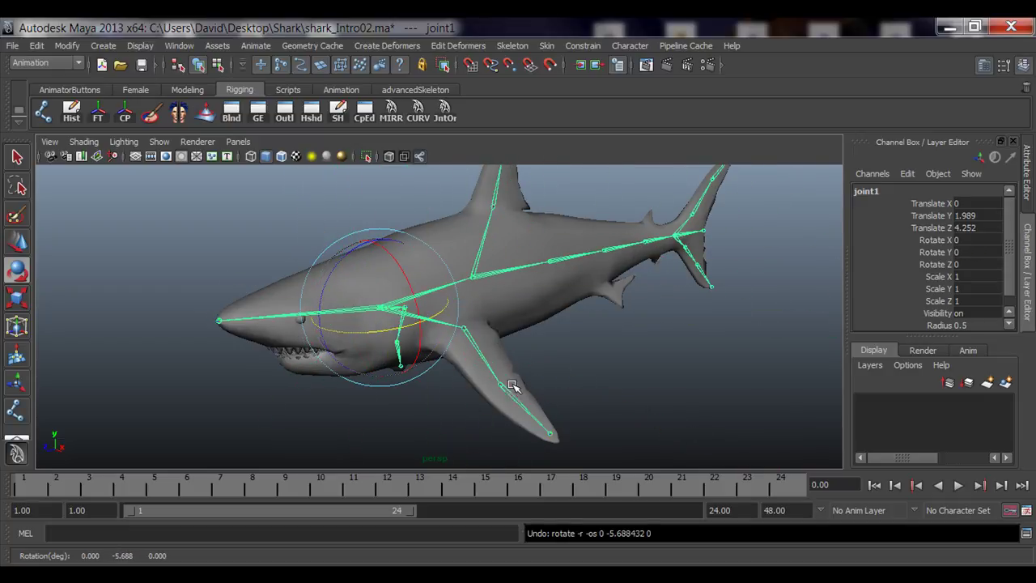
pyautogui.keyDown('alt'); pyautogui.moveTo(491, 412); pyautogui.dragTo(549, 404); pyautogui.keyUp('alt')
pyautogui.press('q')
# - Unparent the snout-tip joint from the front spine joint and delete it
pyautogui.keyDown('alt'); pyautogui.moveTo(280, 384); pyautogui.dragTo(412, 381, button='right'); pyautogui.keyUp('alt')
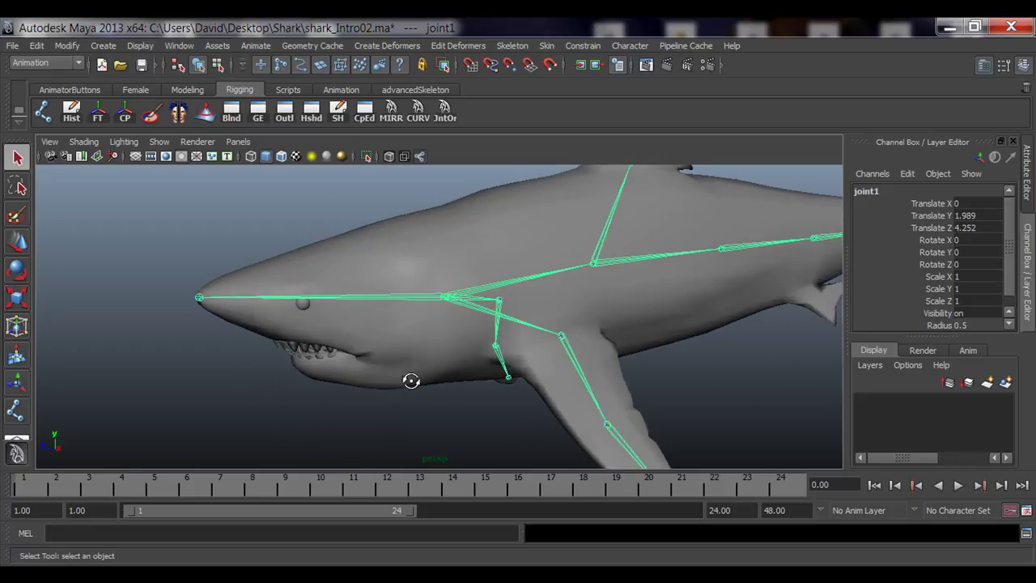
pyautogui.keyDown('alt'); pyautogui.moveTo(411, 381); pyautogui.dragTo(429, 379); pyautogui.keyUp('alt')
pyautogui.click(194, 295)
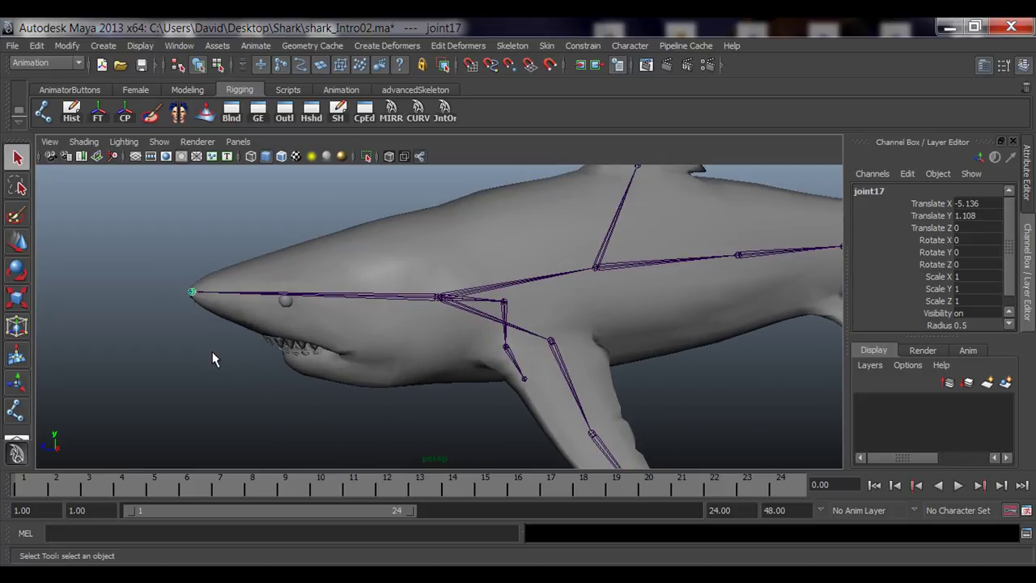
pyautogui.hotkey('shift', 'p')
pyautogui.keyDown('alt'); pyautogui.moveTo(212, 351); pyautogui.dragTo(347, 388); pyautogui.keyUp('alt')
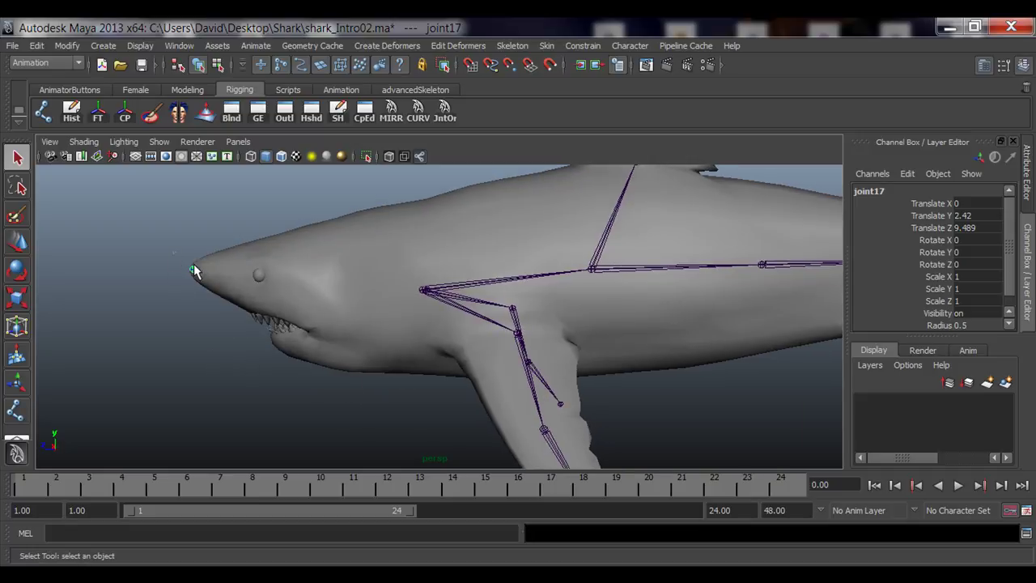
pyautogui.press('Delete')
# - Draw a separate two-joint head chain in the side view, from above the front spine joint to the snout tip
pyautogui.press('space')
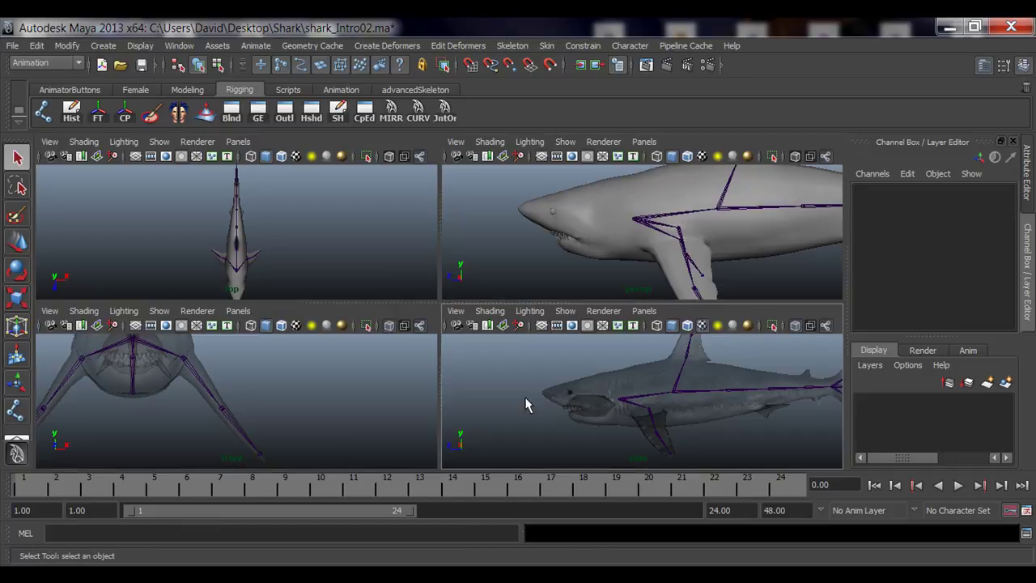
pyautogui.press('space')
pyautogui.press('6')
pyautogui.keyDown('alt'); pyautogui.moveTo(287, 376); pyautogui.dragTo(309, 366, button='middle'); pyautogui.keyUp('alt')
pyautogui.scroll(5, 503, 352)
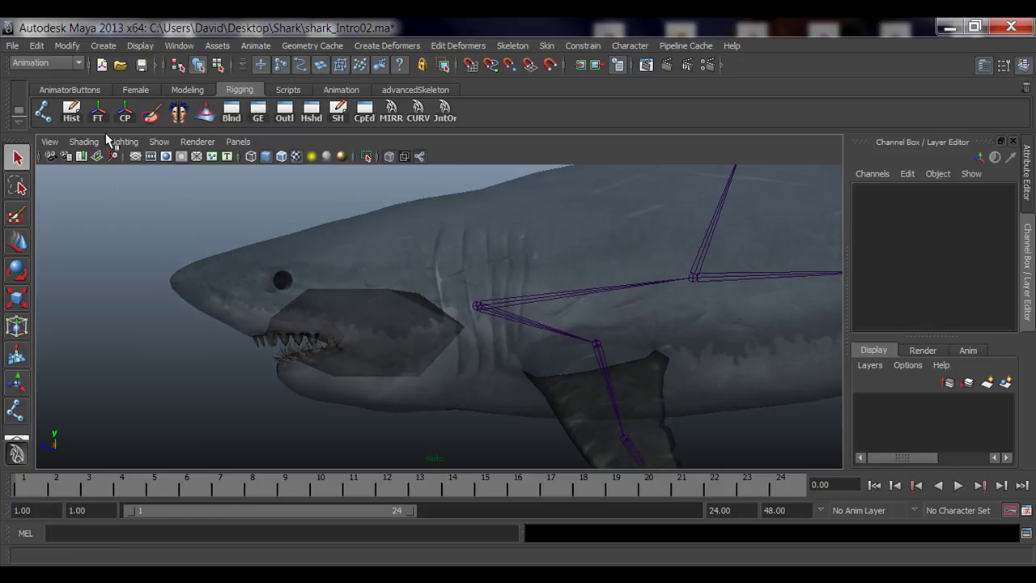
pyautogui.click(42, 111)
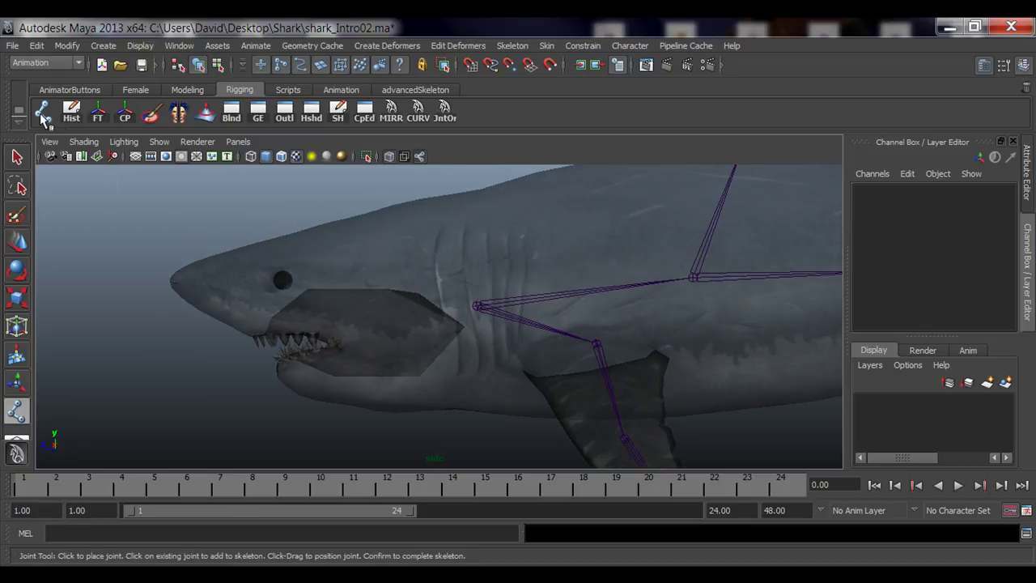
pyautogui.click(478, 279)
pyautogui.moveTo(477, 279)
pyautogui.mouseDown(button='middle')
pyautogui.moveTo(448, 279)
pyautogui.moveTo(457, 288)
pyautogui.moveTo(476, 269)
pyautogui.moveTo(461, 267)
pyautogui.moveTo(461, 219)
pyautogui.moveTo(462, 275)
pyautogui.moveTo(451, 220)
pyautogui.moveTo(449, 276)
pyautogui.moveTo(467, 243)
pyautogui.moveTo(461, 268)
pyautogui.mouseUp(button='middle')
pyautogui.moveTo(177, 283); pyautogui.dragTo(168, 281)
pyautogui.press('q')
# - Test-rotate the base joint of the new head chain in the perspective view and undo the rotation
pyautogui.press('space')
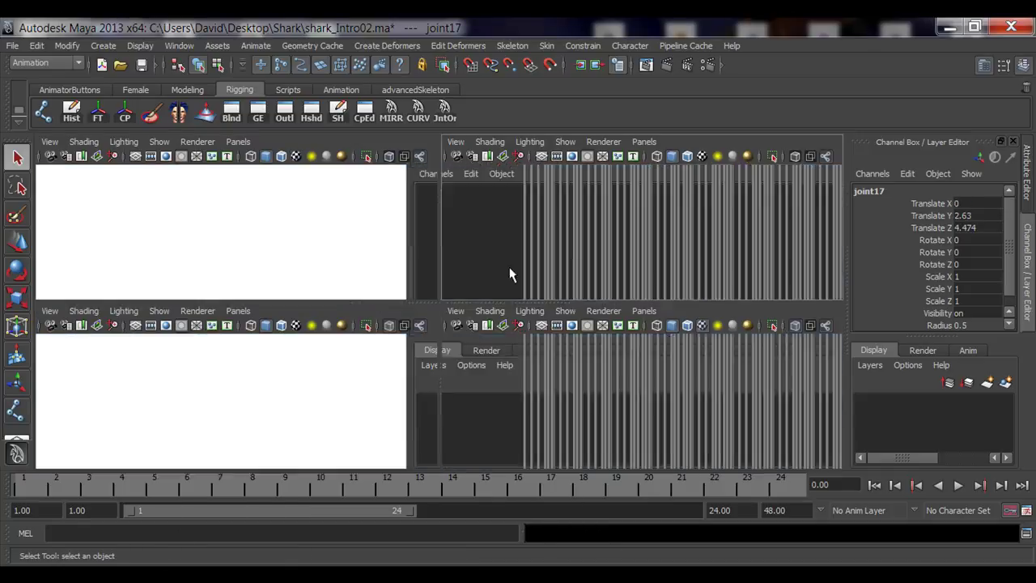
pyautogui.press('space')
pyautogui.press('e')
pyautogui.moveTo(416, 273); pyautogui.dragTo(381, 296)
pyautogui.hotkey('ctrl', 'z')
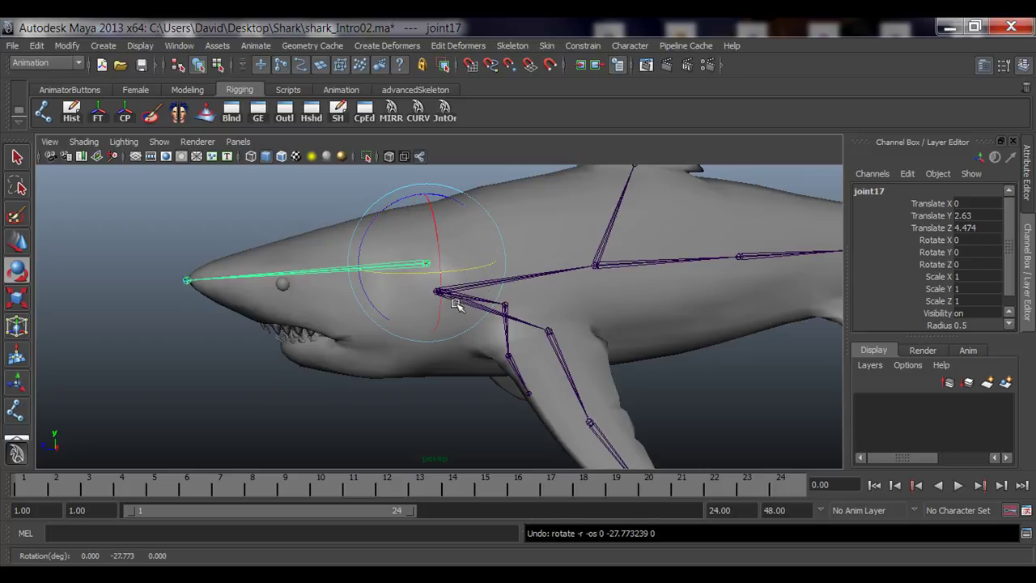
# - Test-rotate the front spine joint in the perspective view and undo the rotation
pyautogui.press('q')
pyautogui.click(443, 297)
pyautogui.moveTo(444, 297); pyautogui.dragTo(422, 326)
pyautogui.hotkey('ctrl', 'z')
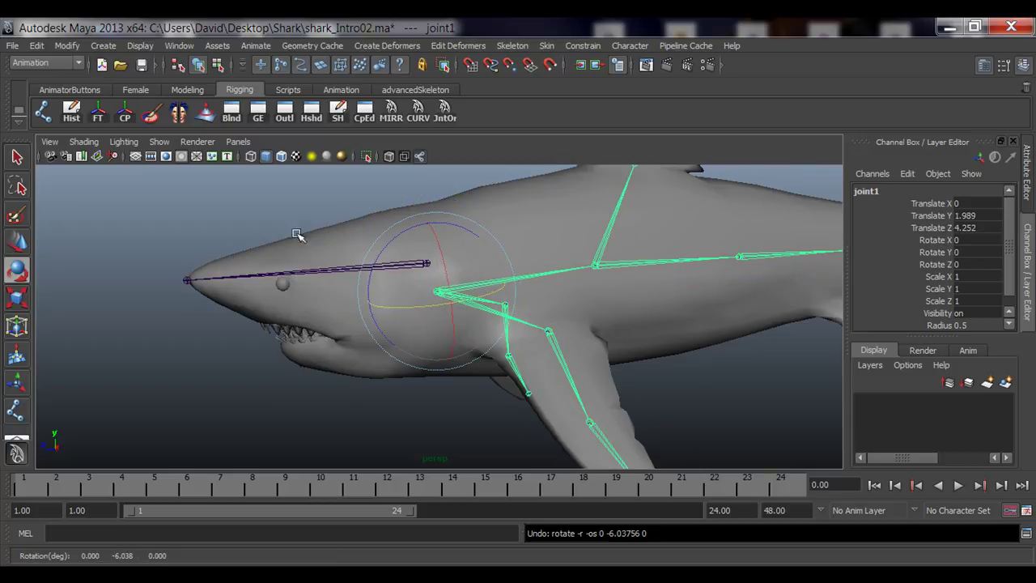
# - Parent the head chain's base joint to the front spine joint in the side view
pyautogui.press('space')
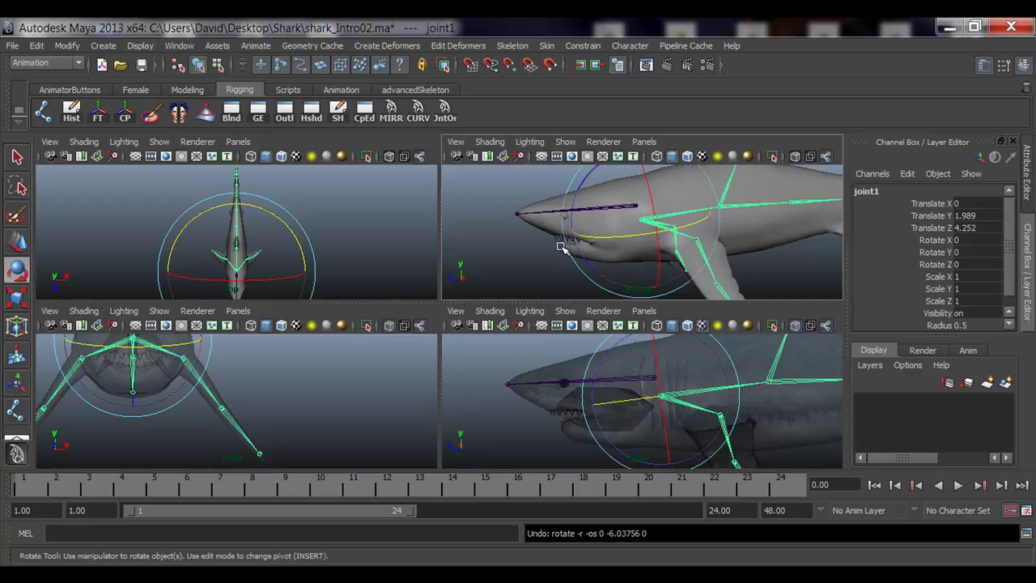
pyautogui.press('q')
pyautogui.press('space')
pyautogui.click(350, 386)
pyautogui.keyDown('alt'); pyautogui.moveTo(380, 408); pyautogui.dragTo(363, 392, button='middle'); pyautogui.keyUp('alt')
pyautogui.click(157, 378)
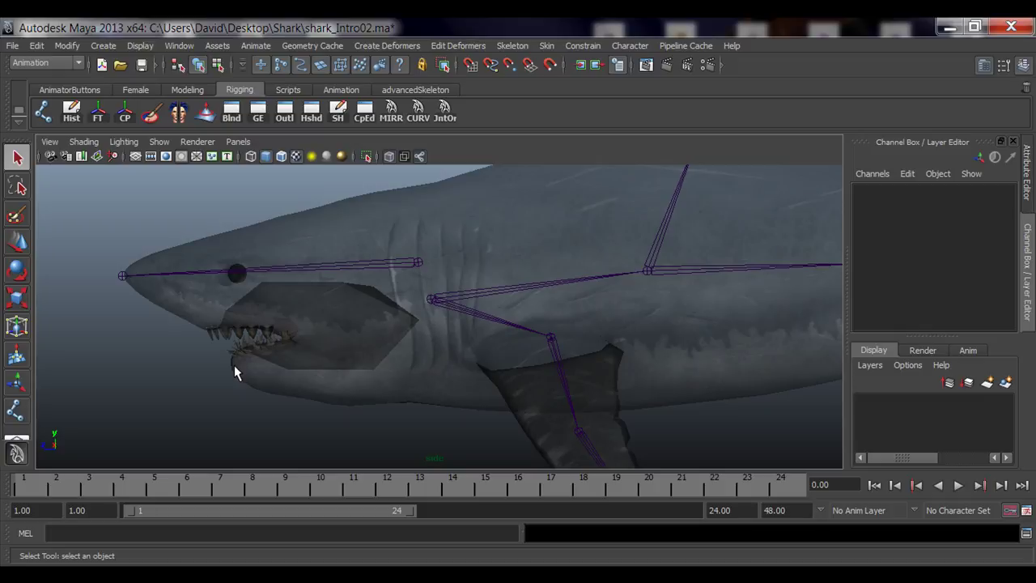
pyautogui.keyDown('alt'); pyautogui.moveTo(394, 343); pyautogui.dragTo(365, 336, button='middle'); pyautogui.keyUp('alt')
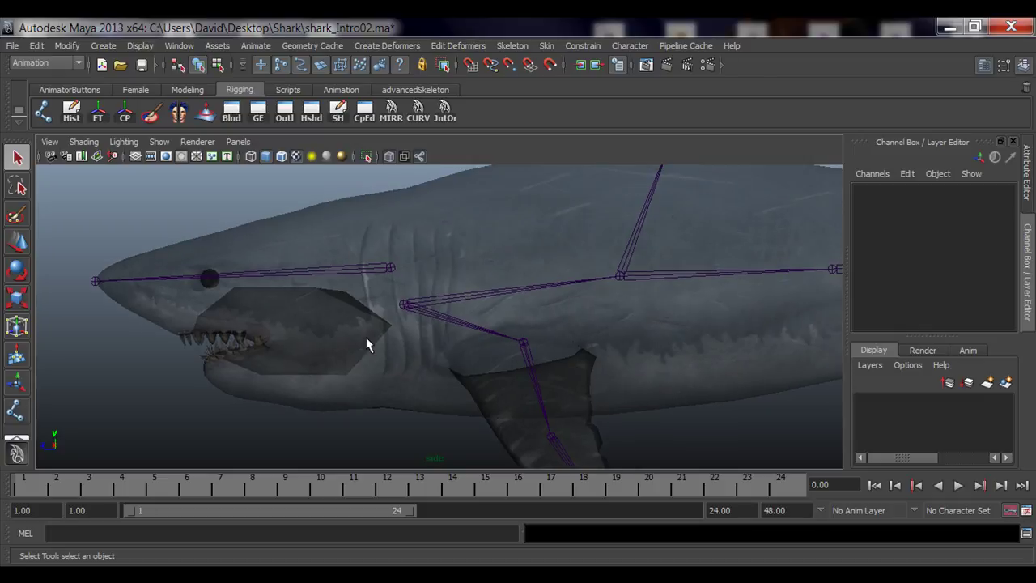
pyautogui.click(390, 268)
pyautogui.keyDown('shift'); pyautogui.click(402, 305); pyautogui.keyUp('shift')
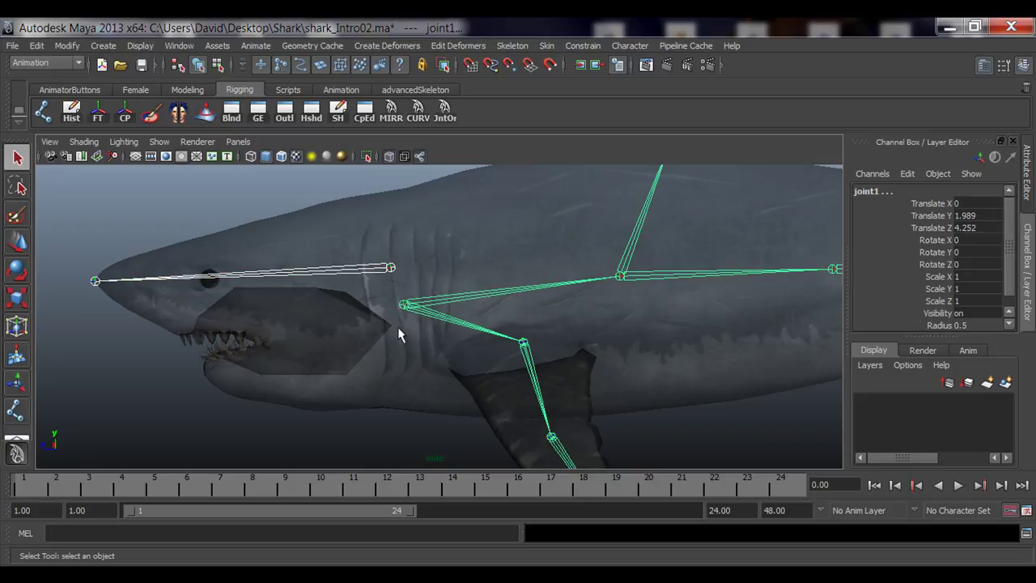
pyautogui.press('p')
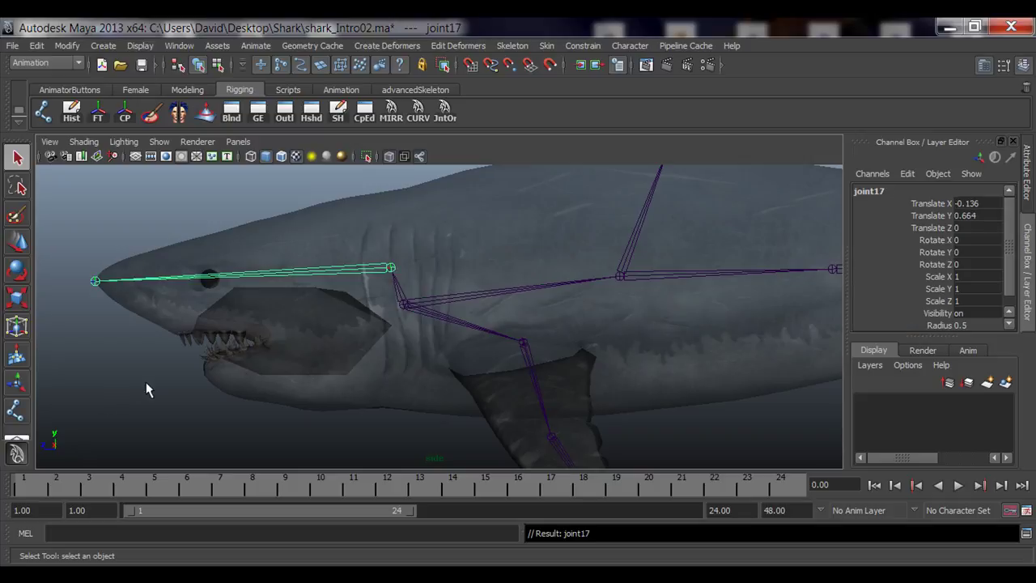
# - Test-rotate the parented head chain from its base joint in the side view and undo the rotation
pyautogui.press('e')
pyautogui.moveTo(369, 268); pyautogui.dragTo(334, 280)
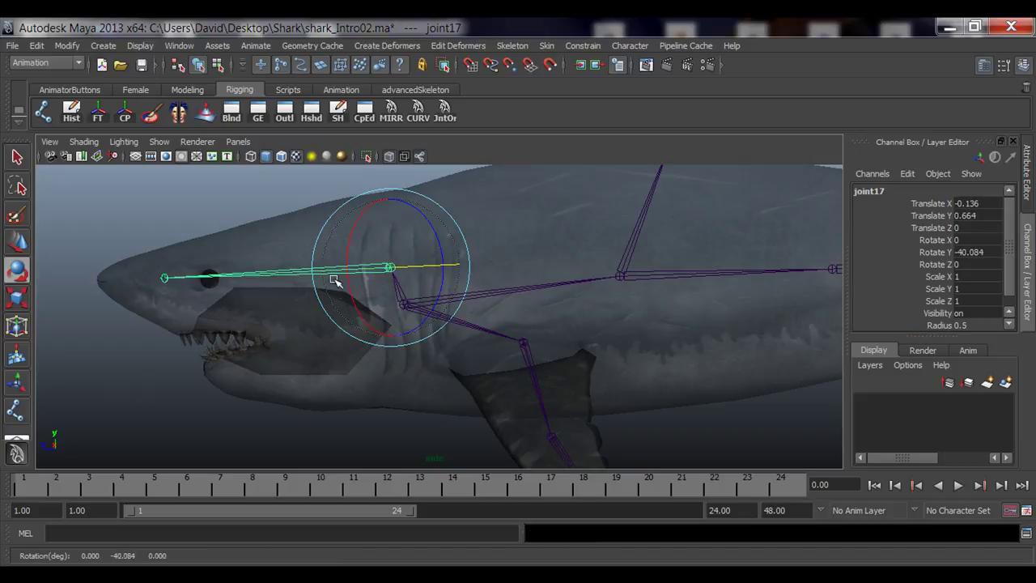
pyautogui.hotkey('ctrl', 'z')
# - Test-move the front spine joint in the perspective view to see whether the head chain follows, and undo the move
pyautogui.press('space')
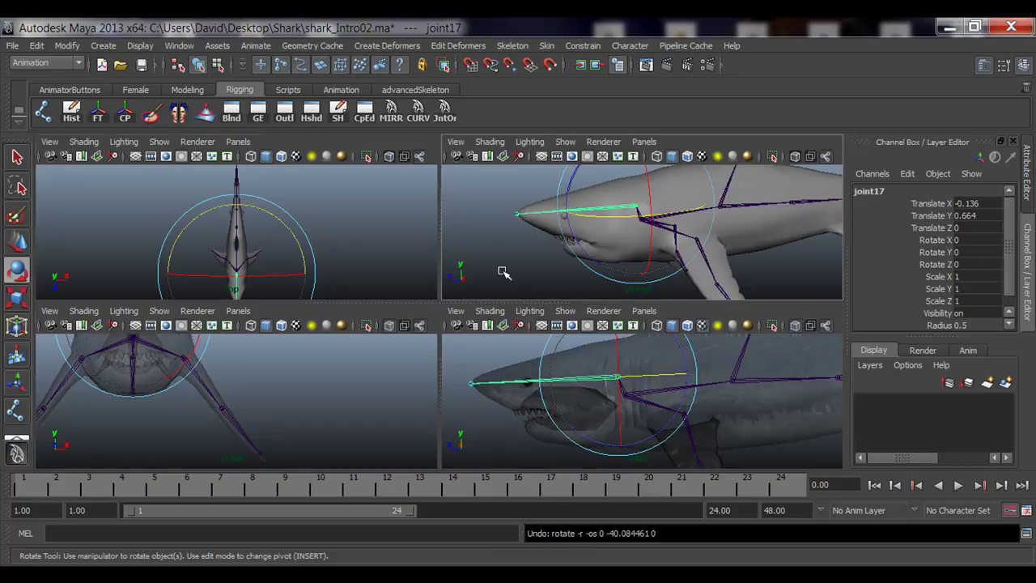
pyautogui.press('space')
pyautogui.press('q')
pyautogui.click(459, 286)
pyautogui.keyDown('alt'); pyautogui.moveTo(460, 331); pyautogui.dragTo(348, 348, button='middle'); pyautogui.keyUp('alt')
pyautogui.keyDown('alt'); pyautogui.moveTo(348, 348); pyautogui.dragTo(308, 364, button='right'); pyautogui.keyUp('alt')
pyautogui.keyDown('alt'); pyautogui.moveTo(307, 365); pyautogui.dragTo(312, 367); pyautogui.keyUp('alt')
pyautogui.press('w')
pyautogui.moveTo(413, 307)
pyautogui.keyDown('alt'); pyautogui.mouseDown()
pyautogui.moveTo(312, 352)
pyautogui.moveTo(423, 301)
pyautogui.moveTo(226, 312)
pyautogui.moveTo(421, 296)
pyautogui.mouseUp(); pyautogui.keyUp('alt')
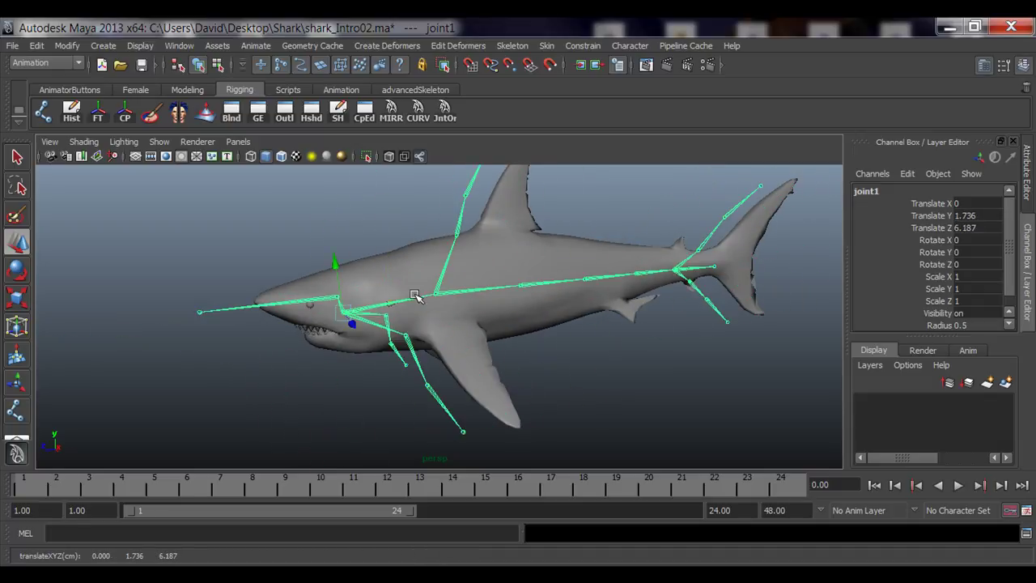
pyautogui.hotkey('ctrl', 'z')
# - Test-rotate the head chain's base joint about its Y axis in the perspective view and undo the rotation
pyautogui.click(386, 289)
pyautogui.press('e')
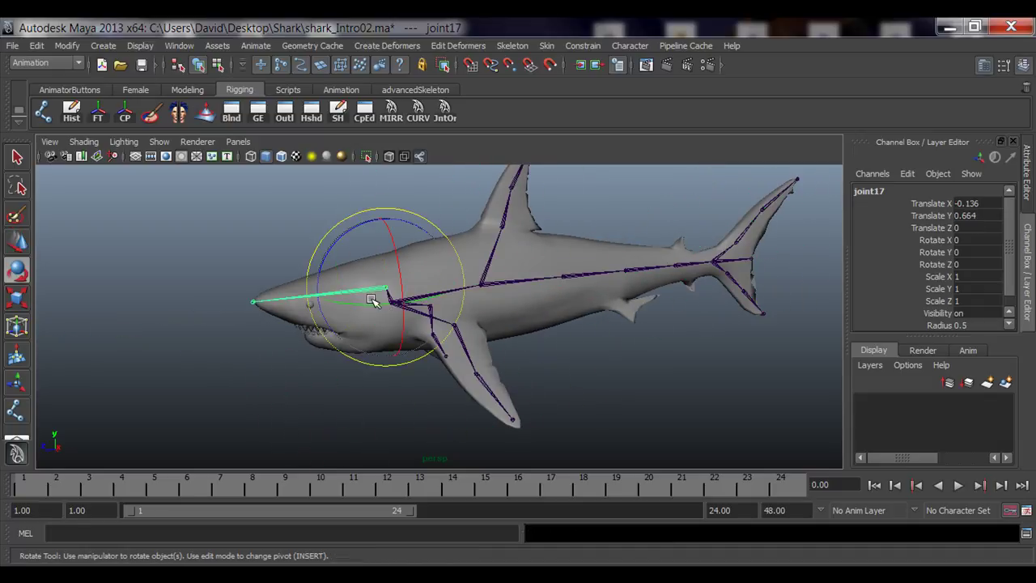
pyautogui.moveTo(369, 305); pyautogui.dragTo(431, 302)
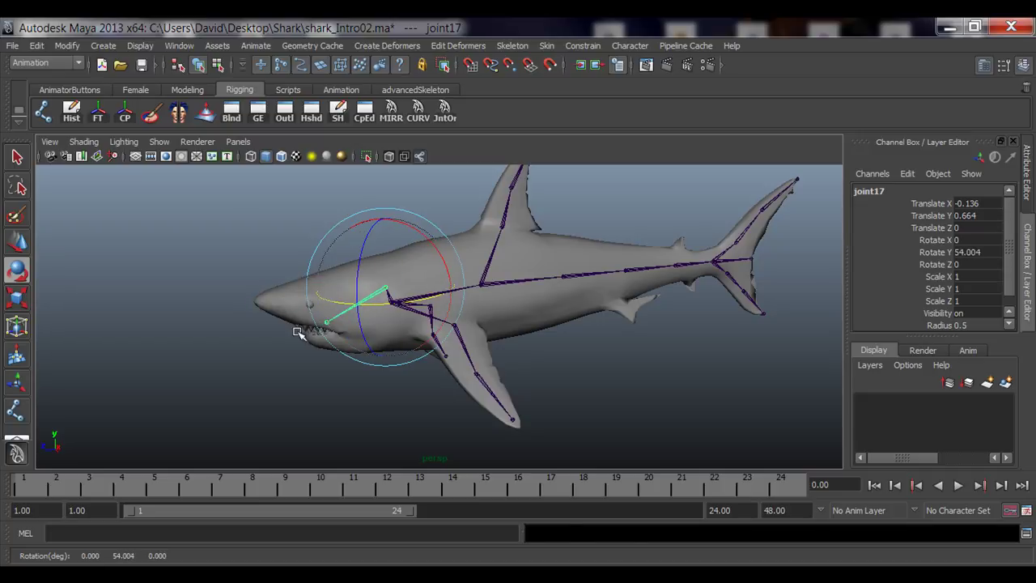
pyautogui.hotkey('ctrl', 'z')
# - Test-rotate the front spine joint and the head's base joint in turn, viewing the shark from the front, and undo both rotations
pyautogui.keyDown('alt'); pyautogui.moveTo(283, 356); pyautogui.dragTo(314, 374, button='right'); pyautogui.keyUp('alt')
pyautogui.press('q')
pyautogui.click(382, 304)
pyautogui.press('e')
pyautogui.keyDown('alt'); pyautogui.moveTo(305, 336); pyautogui.dragTo(356, 374); pyautogui.keyUp('alt')
pyautogui.moveTo(422, 366)
pyautogui.mouseDown()
pyautogui.moveTo(454, 359)
pyautogui.moveTo(388, 380)
pyautogui.moveTo(407, 372)
pyautogui.mouseUp()
pyautogui.press('q')
pyautogui.click(387, 309)
pyautogui.press('e')
pyautogui.moveTo(442, 329); pyautogui.dragTo(482, 396)
pyautogui.hotkey('ctrl', 'z')
pyautogui.hotkey('ctrl', 'z')
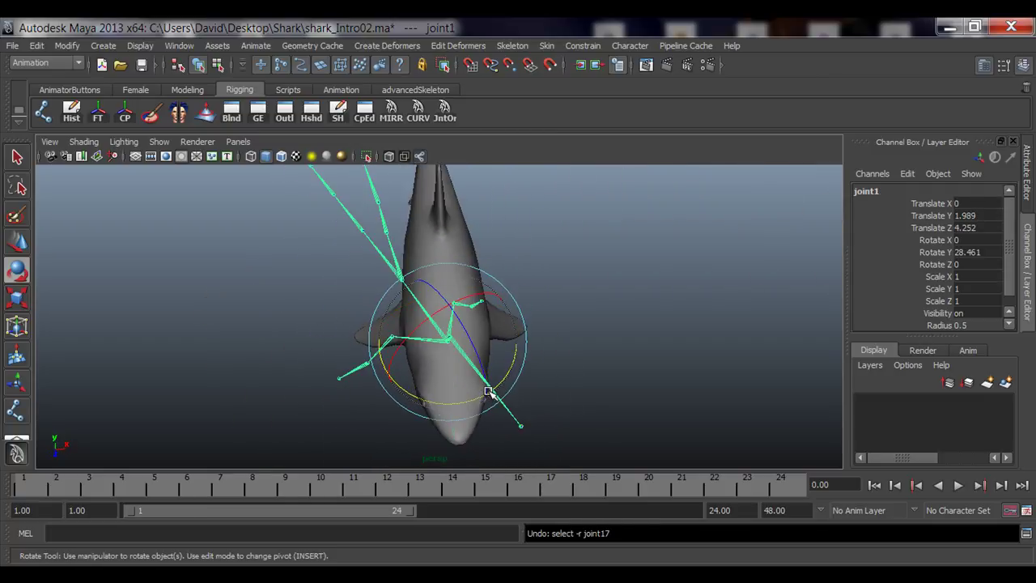
pyautogui.hotkey('ctrl', 'z')
# - Deselect the joints and examine the shark's head and jaw area from several angles in the perspective view
pyautogui.keyDown('alt'); pyautogui.moveTo(548, 405); pyautogui.dragTo(313, 363); pyautogui.keyUp('alt')
pyautogui.click(240, 294)
pyautogui.keyDown('alt'); pyautogui.moveTo(413, 400); pyautogui.dragTo(270, 338); pyautogui.keyUp('alt')
pyautogui.scroll(5, 269, 323)
pyautogui.keyDown('alt'); pyautogui.moveTo(268, 317); pyautogui.dragTo(307, 339, button='middle'); pyautogui.keyUp('alt')
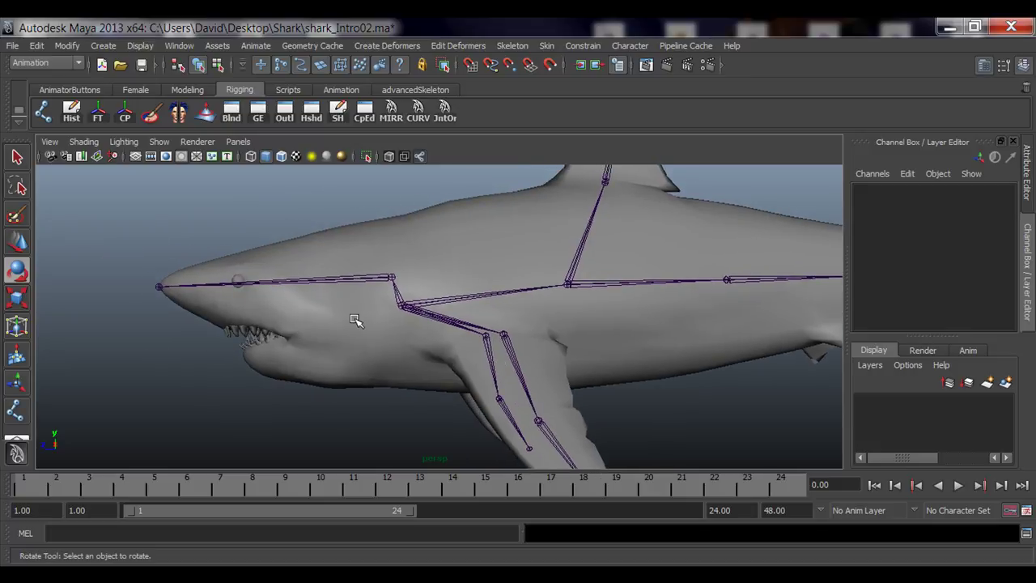
pyautogui.keyDown('alt'); pyautogui.moveTo(215, 348); pyautogui.dragTo(438, 382); pyautogui.keyUp('alt')
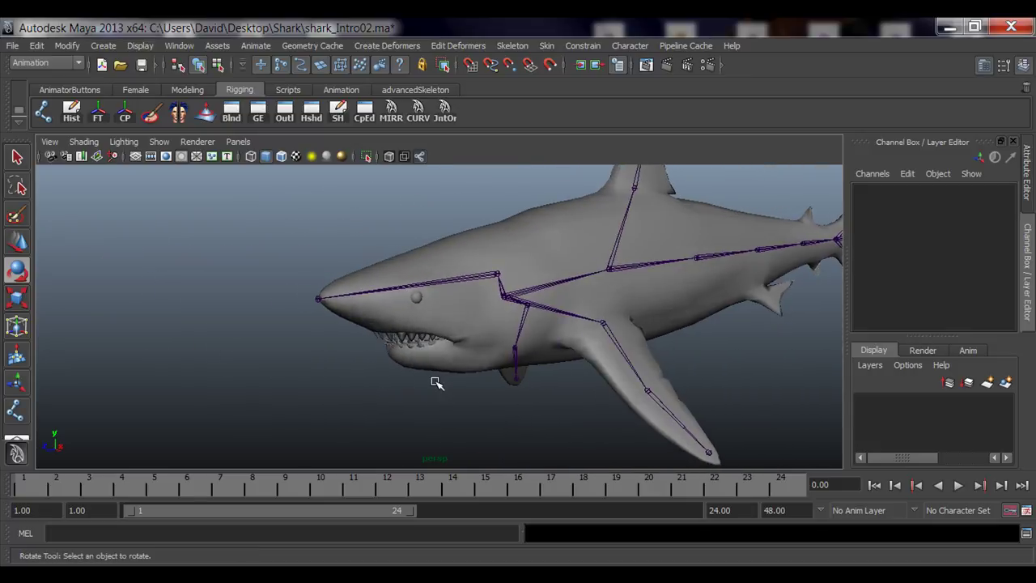
pyautogui.keyDown('alt'); pyautogui.moveTo(477, 394); pyautogui.dragTo(456, 391, button='middle'); pyautogui.keyUp('alt')
pyautogui.keyDown('alt'); pyautogui.moveTo(456, 390); pyautogui.dragTo(427, 392); pyautogui.keyUp('alt')
pyautogui.keyDown('alt'); pyautogui.moveTo(345, 394); pyautogui.dragTo(473, 404, button='right'); pyautogui.keyUp('alt')
pyautogui.keyDown('alt'); pyautogui.moveTo(441, 408); pyautogui.dragTo(392, 409); pyautogui.keyUp('alt')
pyautogui.keyDown('alt'); pyautogui.moveTo(495, 411); pyautogui.dragTo(426, 400, button='right'); pyautogui.keyUp('alt')
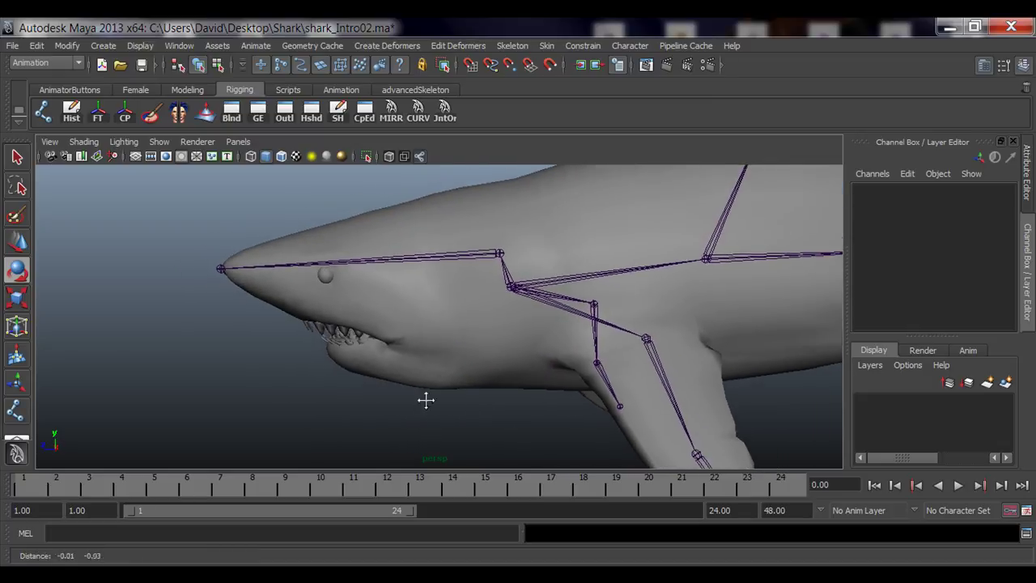
pyautogui.keyDown('alt'); pyautogui.moveTo(426, 399); pyautogui.dragTo(381, 386); pyautogui.keyUp('alt')
# - Check the mouth area in the side view by test-rotating the head's base joint, and undo the rotation
pyautogui.press('space')
pyautogui.press('space')
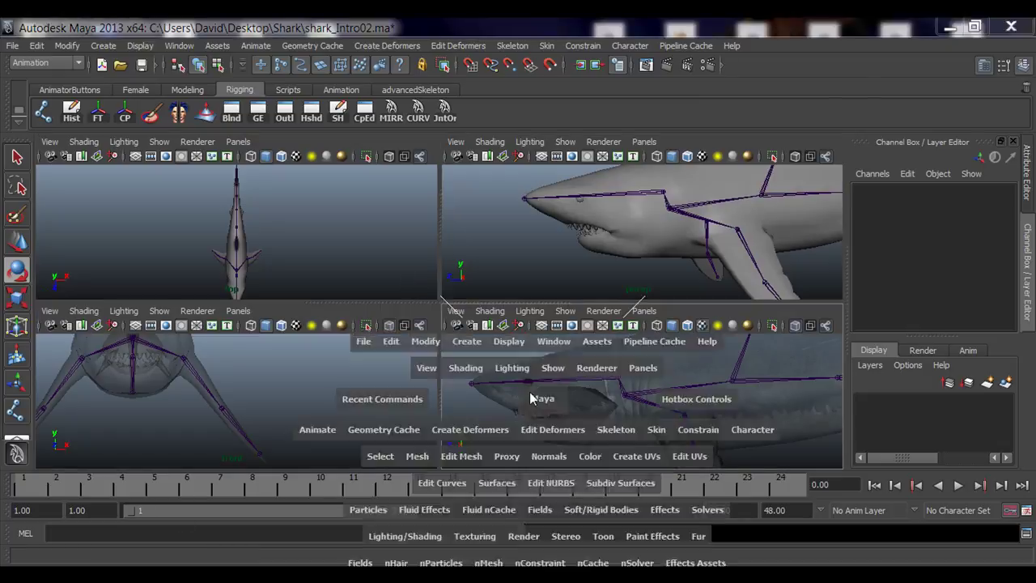
pyautogui.keyDown('alt'); pyautogui.moveTo(331, 303); pyautogui.dragTo(439, 330, button='middle'); pyautogui.keyUp('alt')
pyautogui.keyDown('alt'); pyautogui.moveTo(330, 374); pyautogui.dragTo(375, 384, button='right'); pyautogui.keyUp('alt')
pyautogui.keyDown('alt'); pyautogui.moveTo(382, 397); pyautogui.dragTo(397, 339, button='middle'); pyautogui.keyUp('alt')
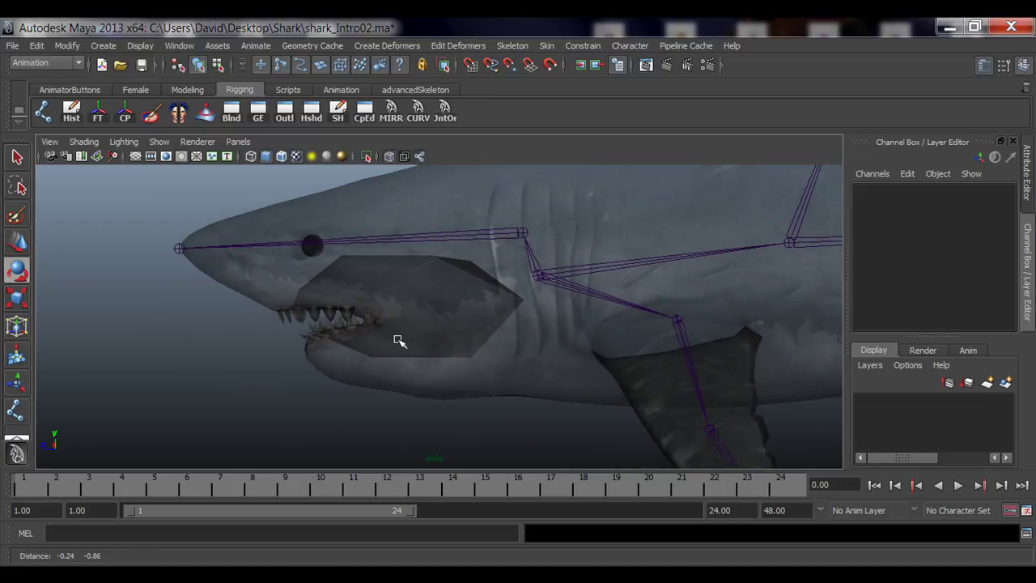
pyautogui.moveTo(398, 339)
pyautogui.keyDown('alt'); pyautogui.mouseDown()
pyautogui.moveTo(442, 363)
pyautogui.moveTo(399, 337)
pyautogui.mouseUp(); pyautogui.keyUp('alt')
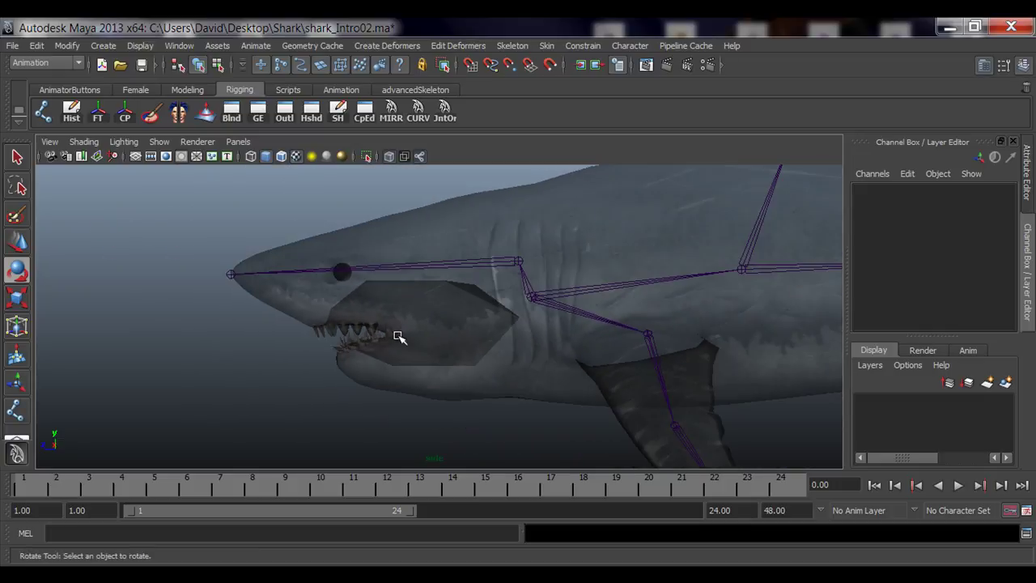
pyautogui.click(517, 263)
pyautogui.moveTo(518, 263)
pyautogui.mouseDown()
pyautogui.moveTo(495, 277)
pyautogui.moveTo(513, 280)
pyautogui.mouseUp()
pyautogui.hotkey('ctrl', 'z')
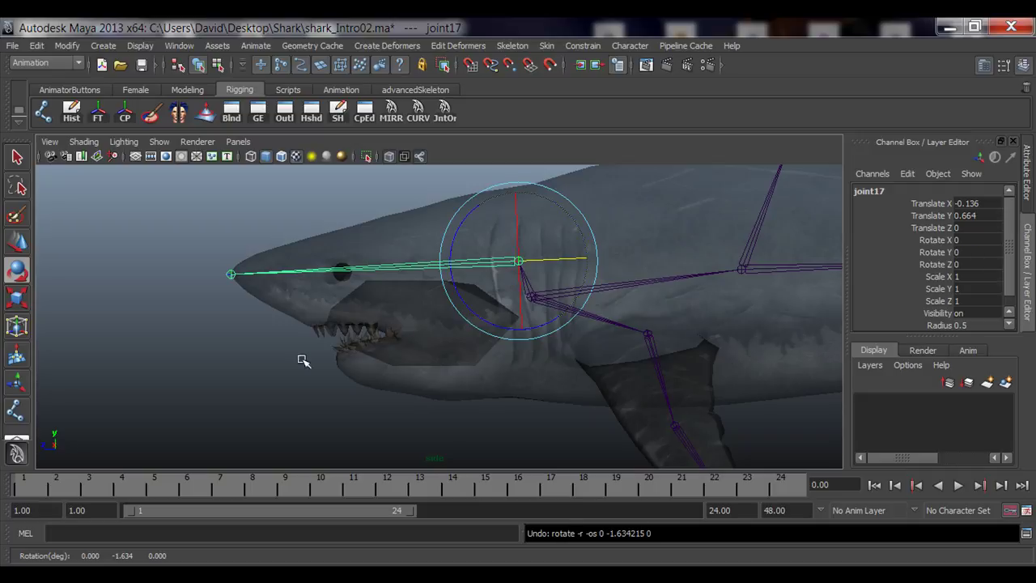
# - Place a single joint at the tip of the lower jaw and parent it to the front spine joint
pyautogui.click(246, 365)
pyautogui.keyDown('alt'); pyautogui.moveTo(400, 361); pyautogui.dragTo(384, 350, button='middle'); pyautogui.keyUp('alt')
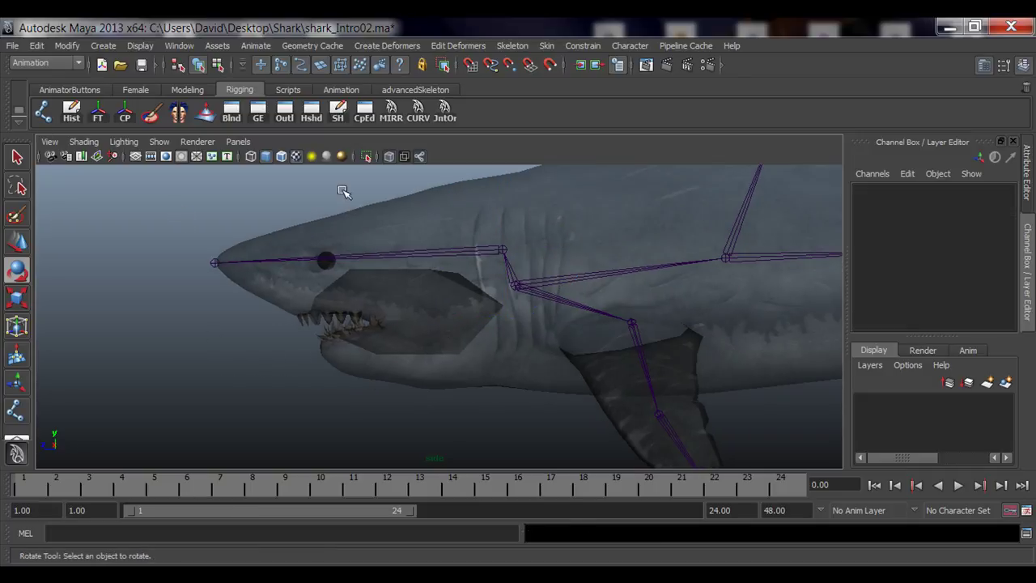
pyautogui.click(43, 111)
pyautogui.click(323, 348)
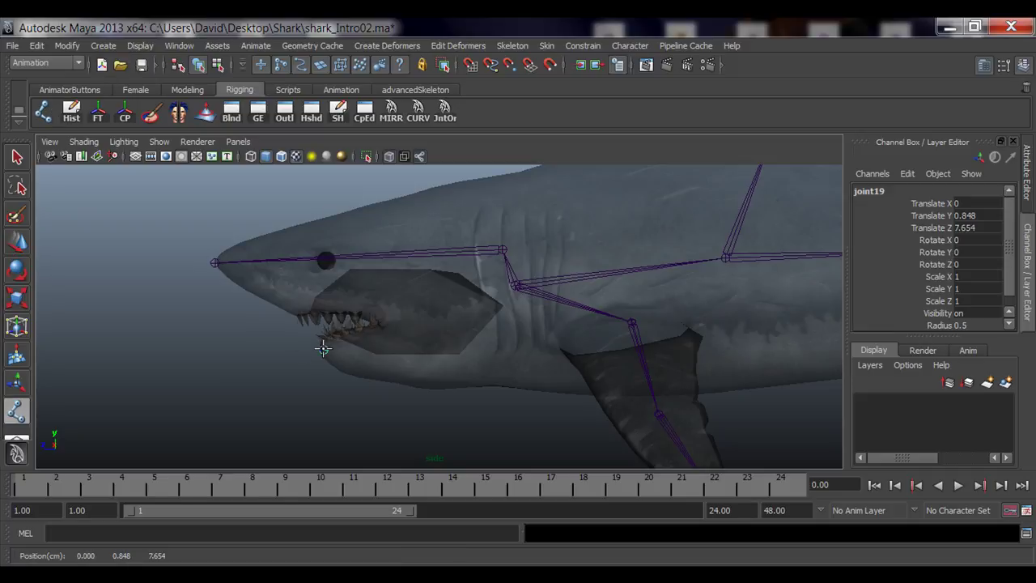
pyautogui.press('q')
pyautogui.click(514, 285)
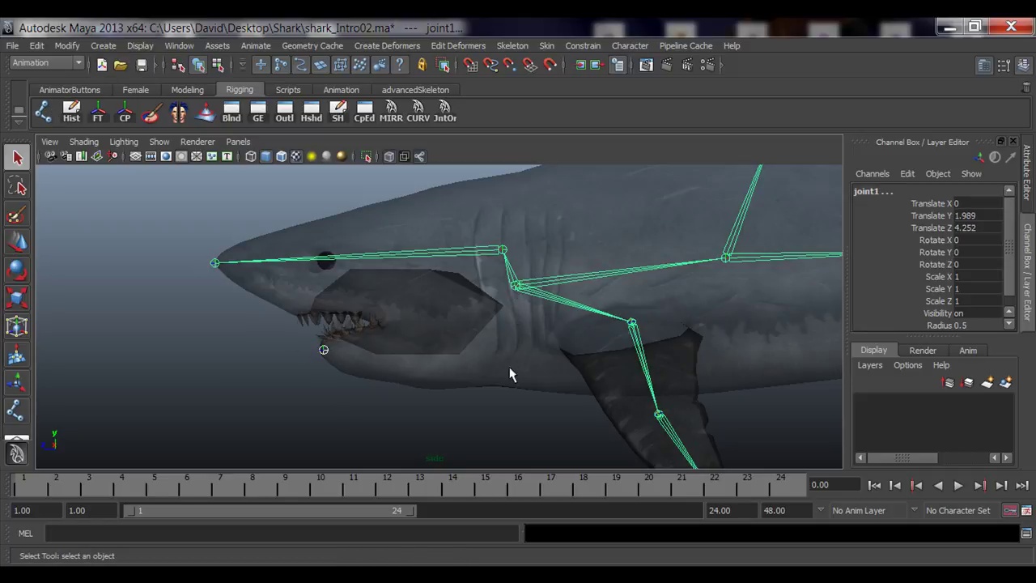
pyautogui.press('p')
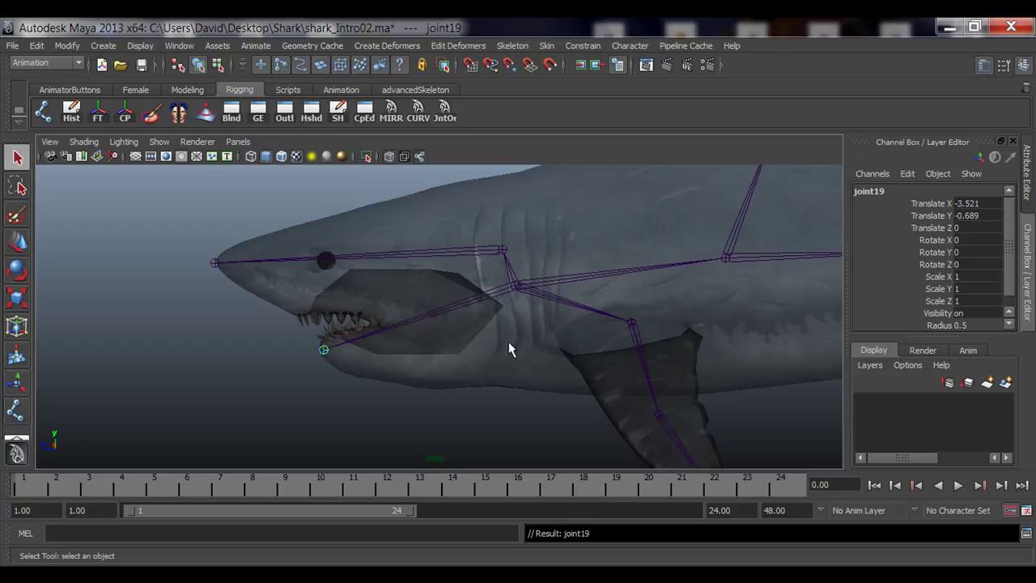
# - Test-rotate the front spine joint in the side view to see how the jaw joint follows, and undo the rotation
pyautogui.click(184, 392)
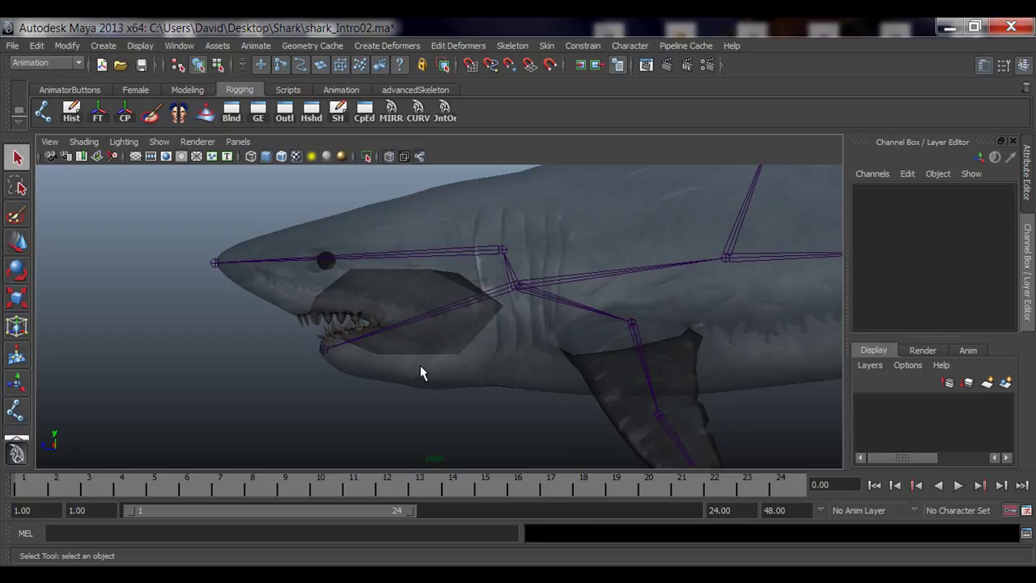
pyautogui.click(518, 286)
pyautogui.keyDown('alt'); pyautogui.moveTo(520, 342); pyautogui.dragTo(454, 346, button='middle'); pyautogui.keyUp('alt')
pyautogui.press('e')
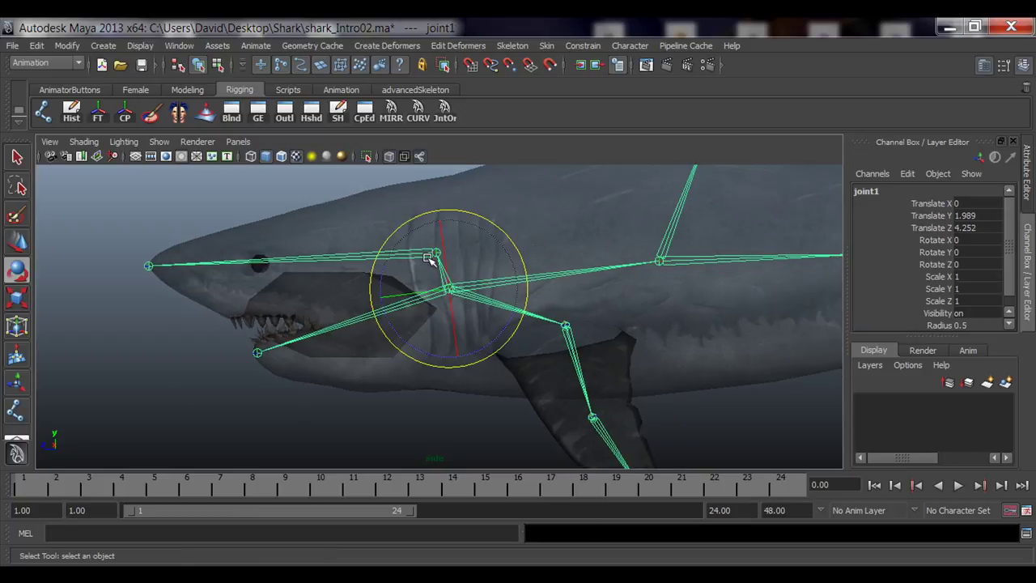
pyautogui.moveTo(420, 215); pyautogui.dragTo(407, 254)
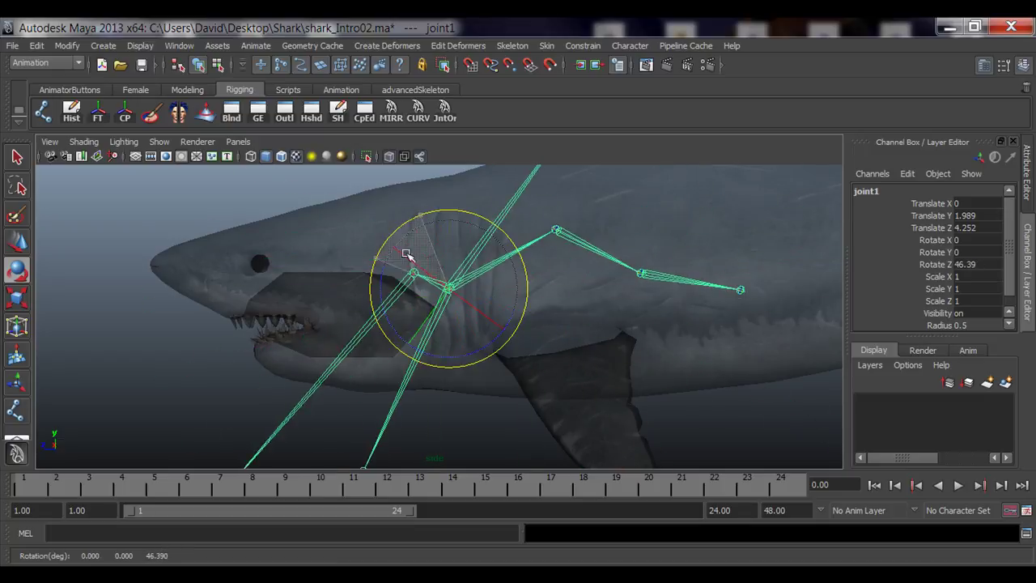
pyautogui.hotkey('ctrl', 'z')
# - Delete the lower jaw tip joint from the front spine joint
pyautogui.press('q')
pyautogui.moveTo(227, 339); pyautogui.dragTo(260, 362)
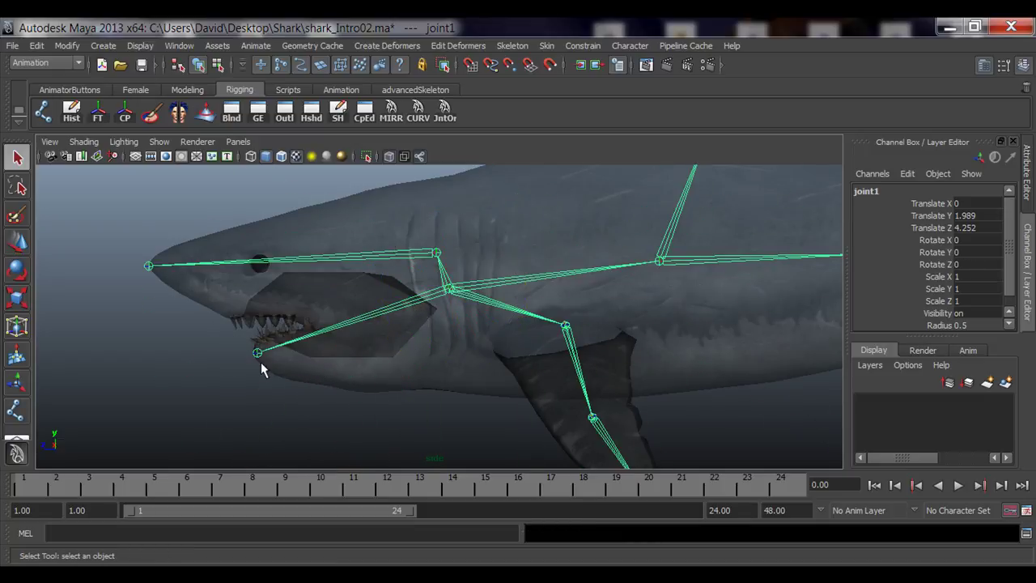
pyautogui.press('Delete')
pyautogui.hotkey('ctrl', 'z')
pyautogui.click(256, 356)
pyautogui.click(256, 357)
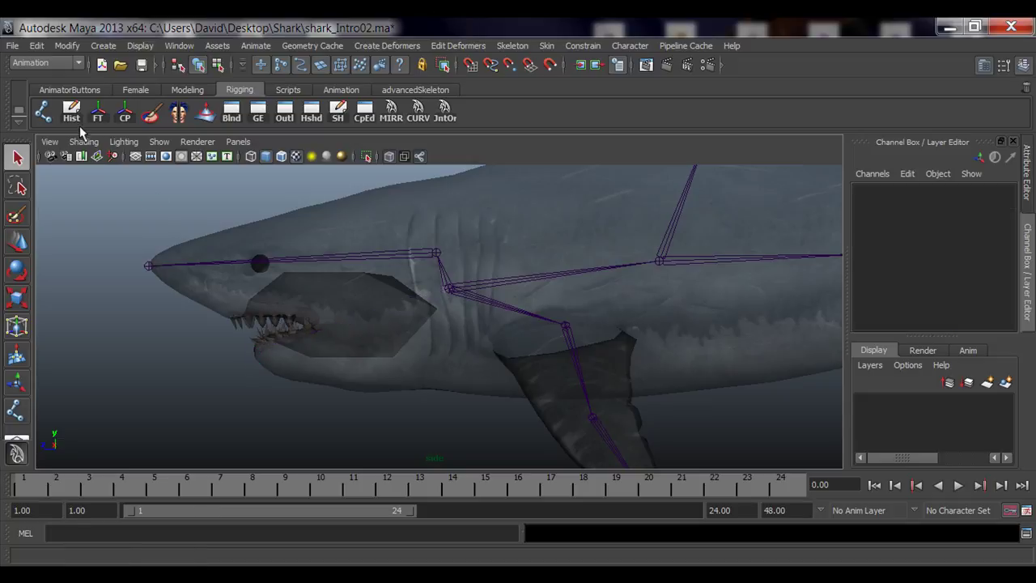
# - Place a new joint at the lower jaw tip and parent it to the head chain's base joint
pyautogui.click(43, 111)
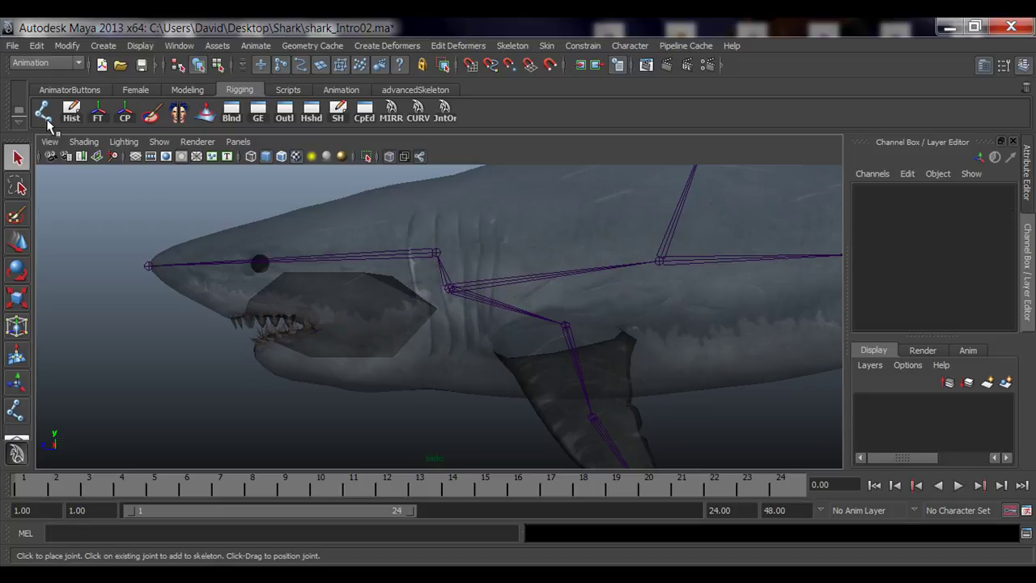
pyautogui.click(256, 356)
pyautogui.press('q')
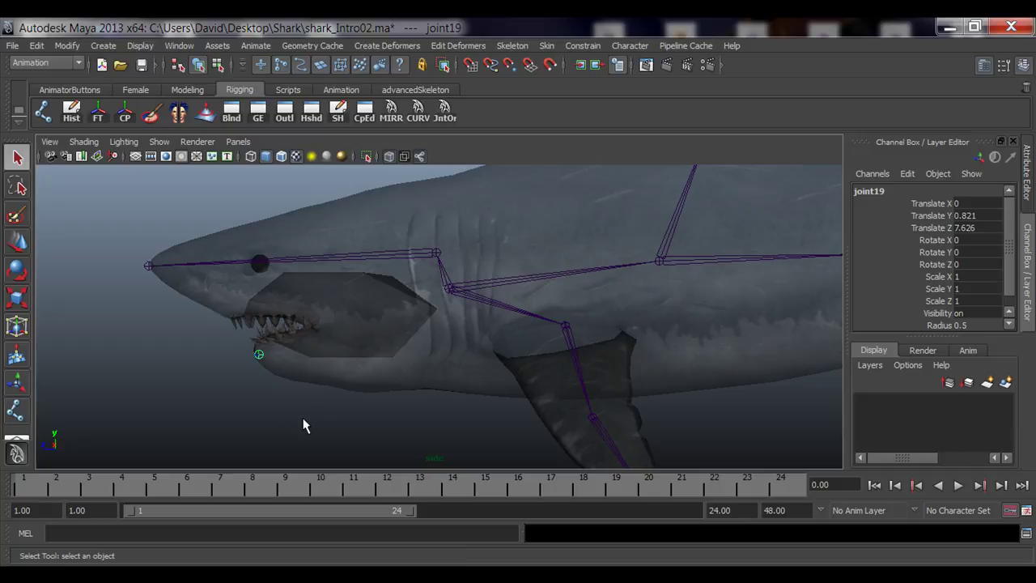
pyautogui.click(192, 405)
pyautogui.click(257, 356)
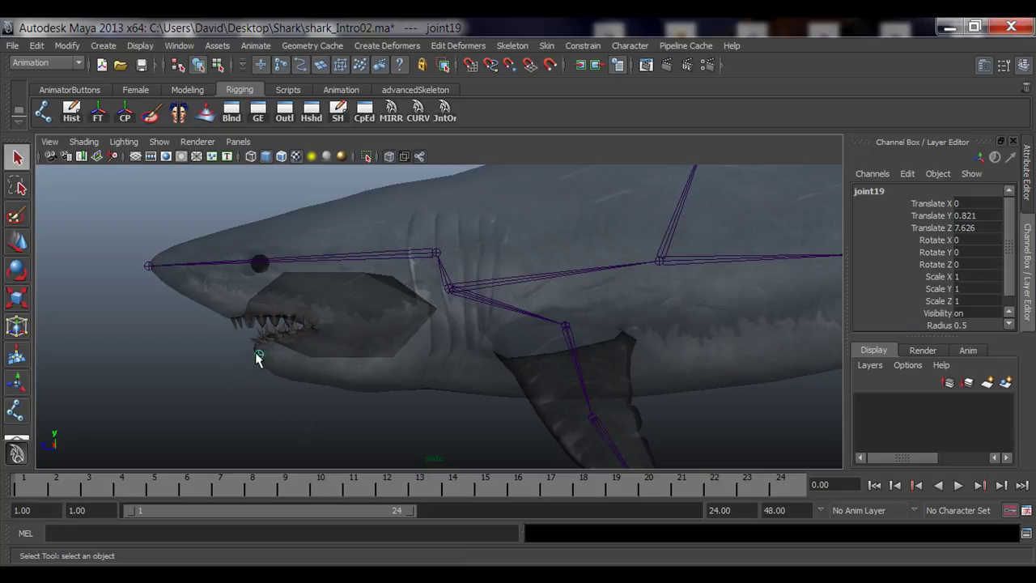
pyautogui.click(438, 252)
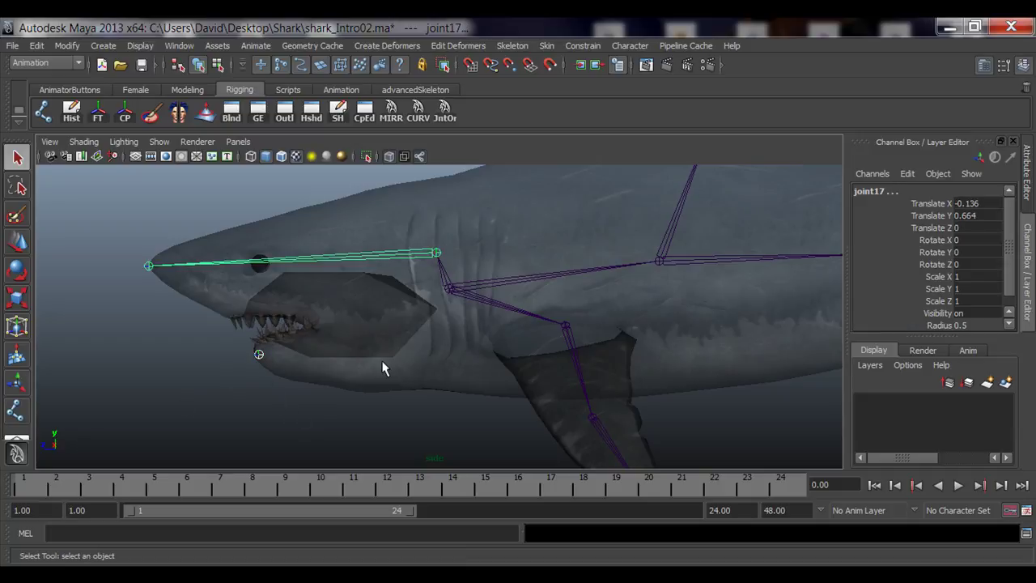
pyautogui.press('p')
# - Test-rotate the head's base joint in the side view to see the snout and jaw joints follow, and undo the rotation
pyautogui.click(207, 363)
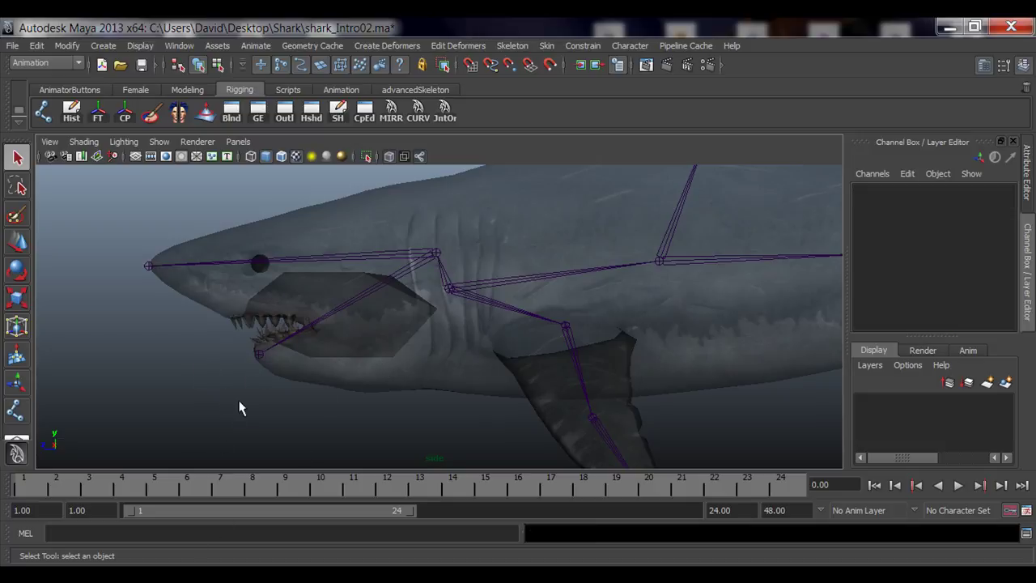
pyautogui.click(443, 255)
pyautogui.press('e')
pyautogui.moveTo(439, 173); pyautogui.dragTo(439, 215)
pyautogui.hotkey('ctrl', 'z')
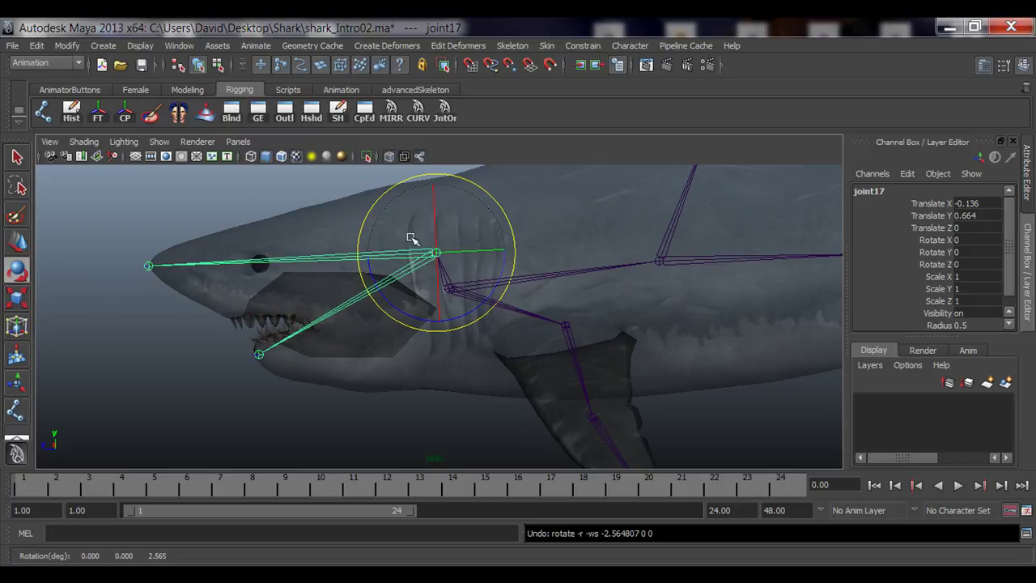
# - Test-rotate the head's base joint in Z to about 44 degrees and try a further turn, undoing the extra rotation
pyautogui.press('q')
pyautogui.click(295, 279)
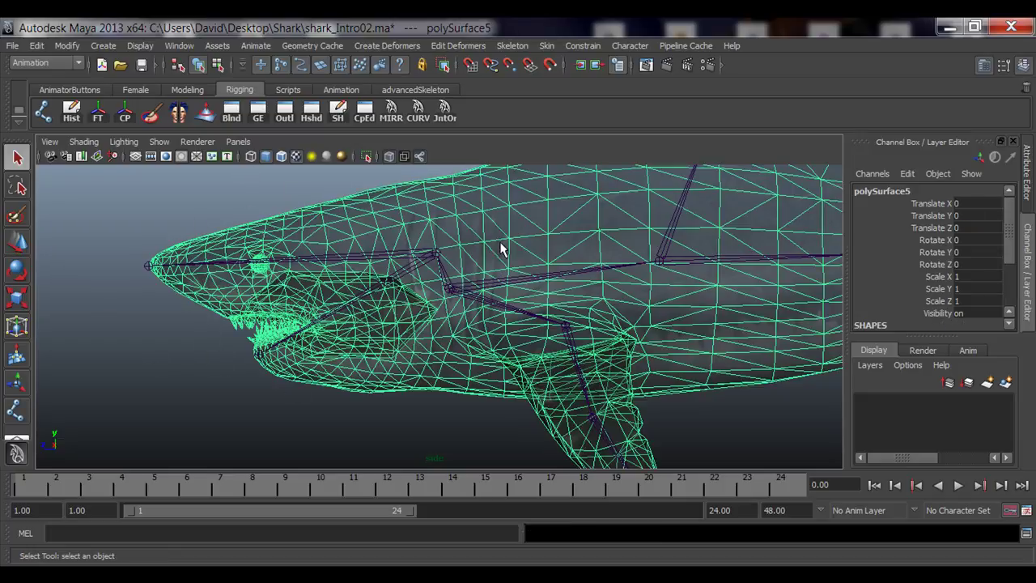
pyautogui.click(434, 254)
pyautogui.press('e')
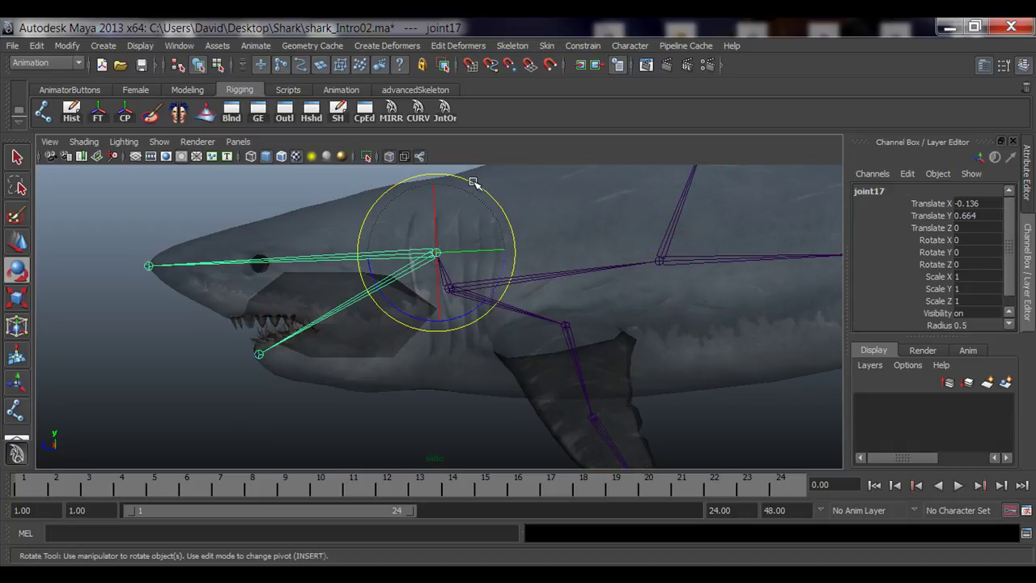
pyautogui.moveTo(472, 181); pyautogui.dragTo(511, 228)
pyautogui.keyDown('alt'); pyautogui.moveTo(402, 243); pyautogui.dragTo(408, 309, button='middle'); pyautogui.keyUp('alt')
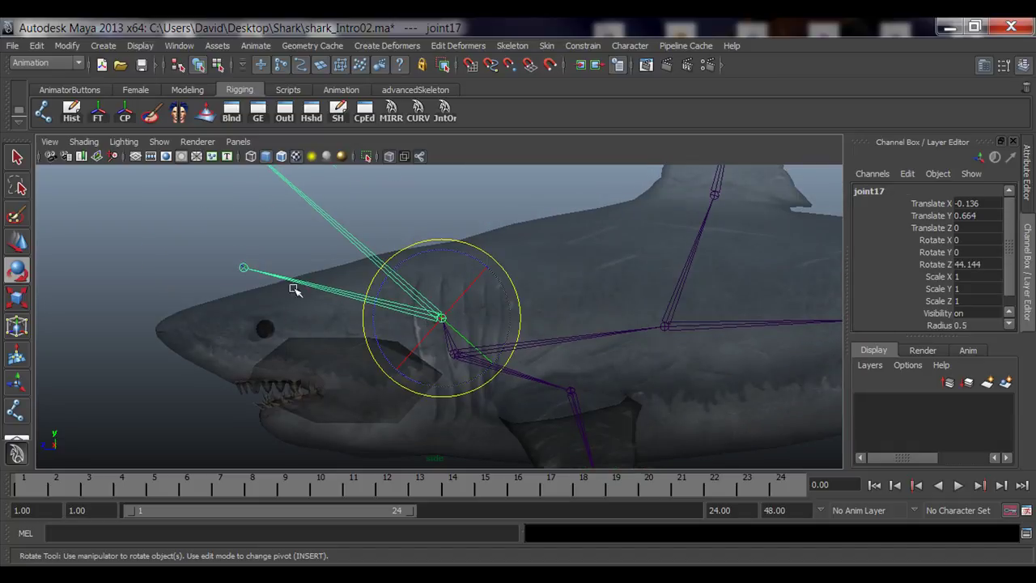
pyautogui.click(291, 244)
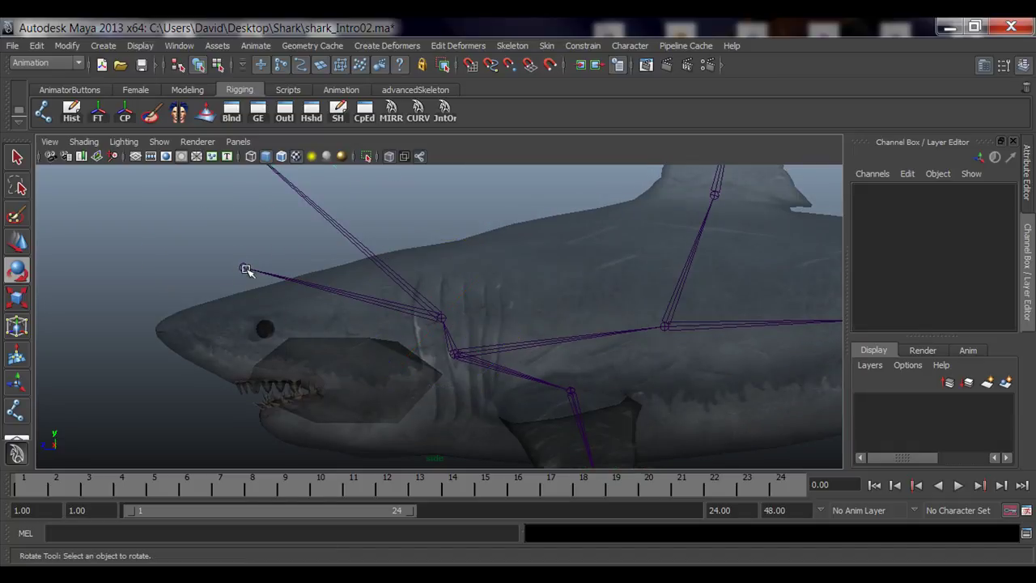
pyautogui.click(442, 318)
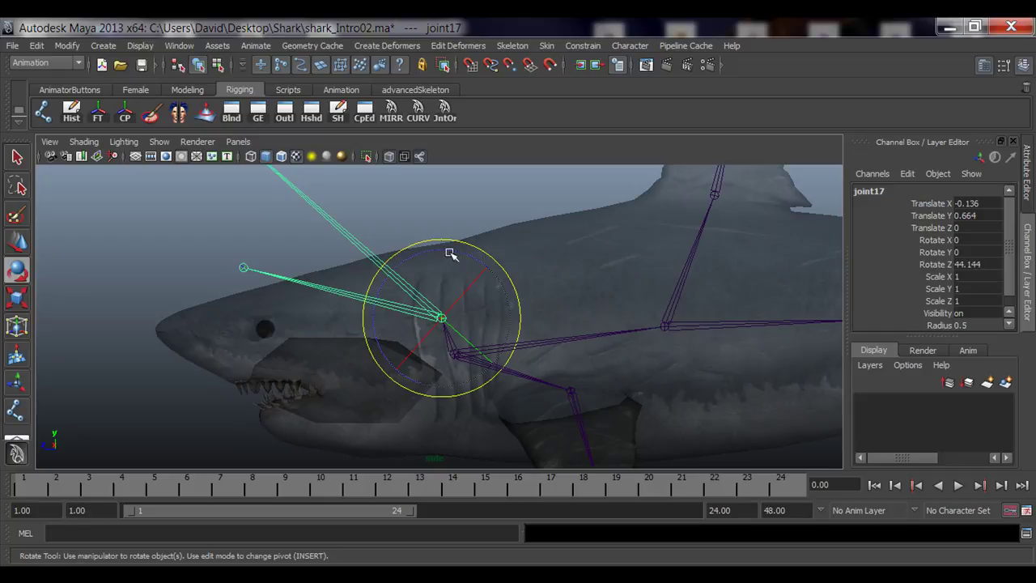
pyautogui.moveTo(450, 241); pyautogui.dragTo(445, 262)
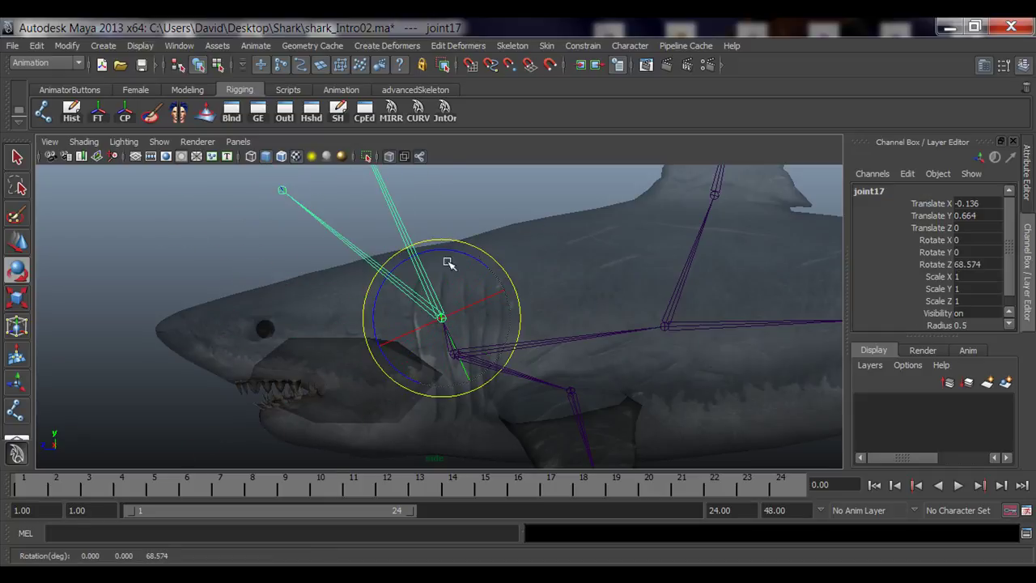
pyautogui.hotkey('ctrl', 'z')
# - Try moving the lower jaw tip joint, and undo back to the head chain's unrotated pose
pyautogui.click(245, 267)
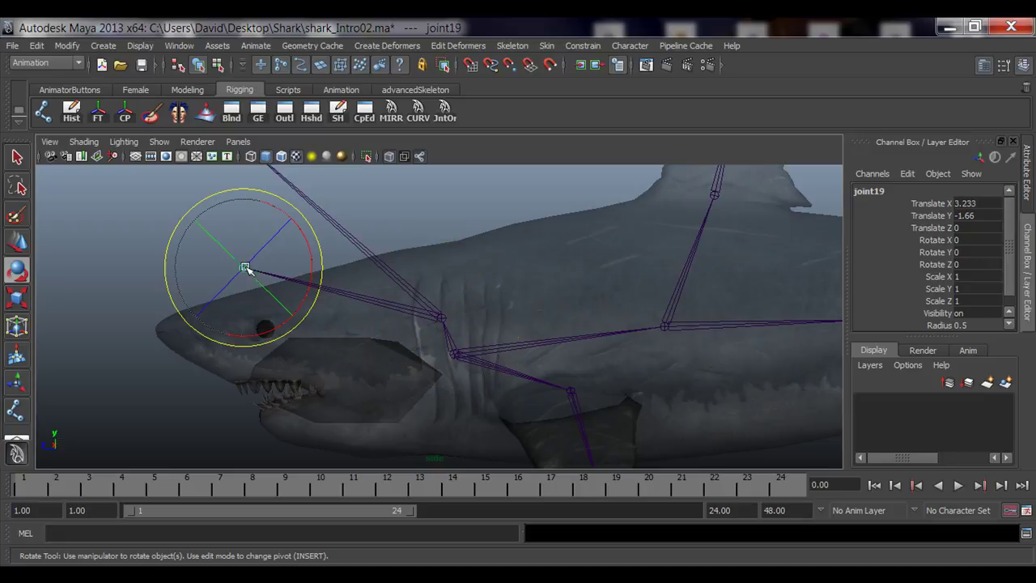
pyautogui.press('w')
pyautogui.press('e')
pyautogui.press('w')
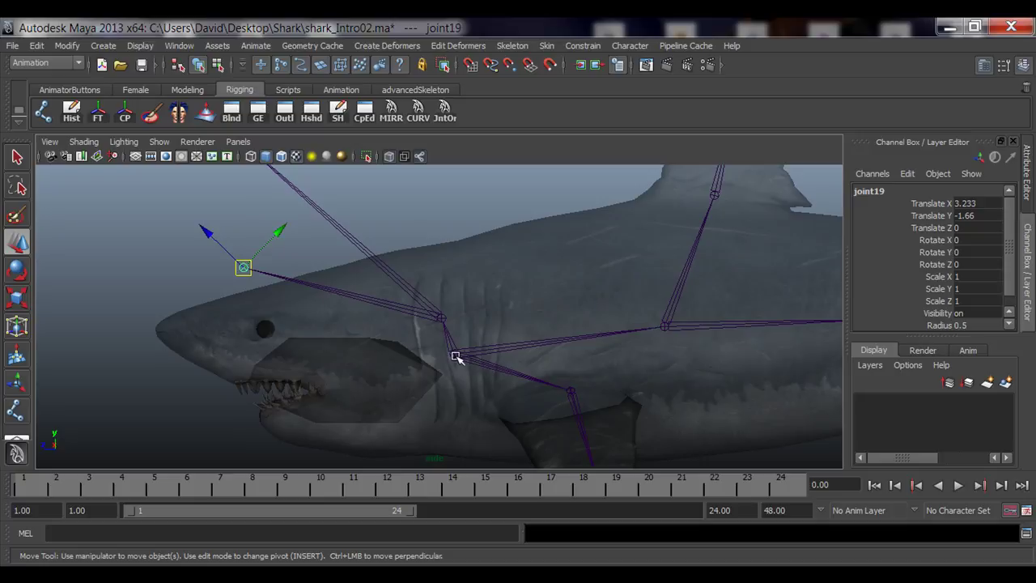
pyautogui.moveTo(127, 413); pyautogui.dragTo(306, 267)
pyautogui.hotkey('ctrl', 'z')
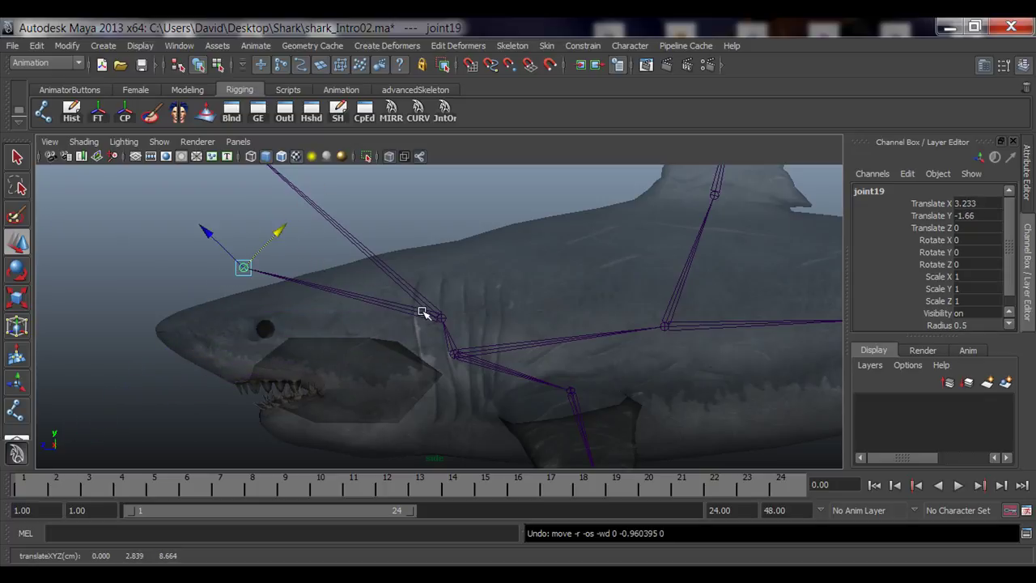
pyautogui.hotkey('ctrl', 'z')
pyautogui.hotkey('ctrl', 'z')
pyautogui.hotkey('ctrl', 'z')
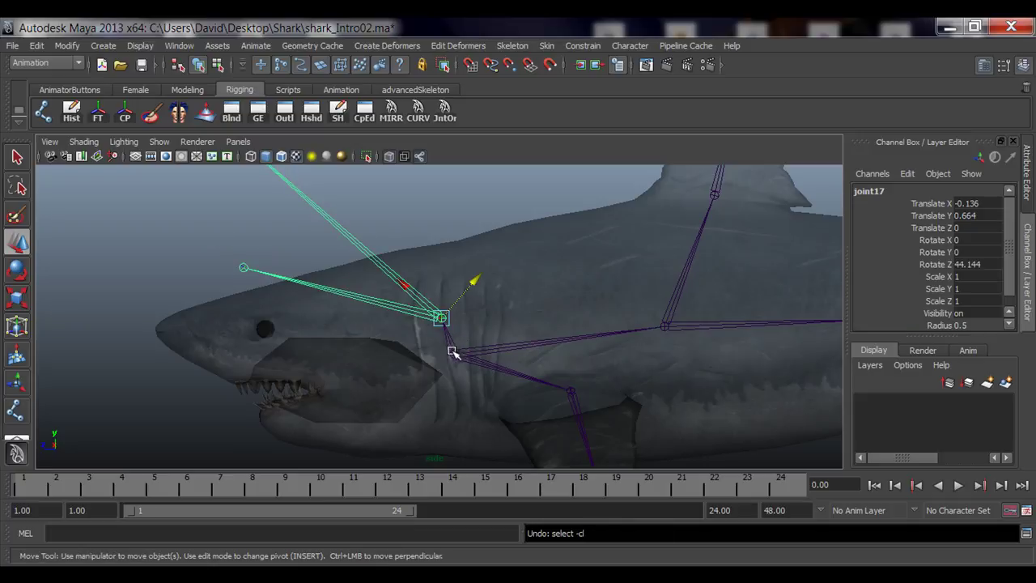
# - Delete the lower jaw tip joint from the head chain's base joint
pyautogui.keyDown('alt'); pyautogui.moveTo(353, 407); pyautogui.dragTo(373, 362, button='middle'); pyautogui.keyUp('alt')
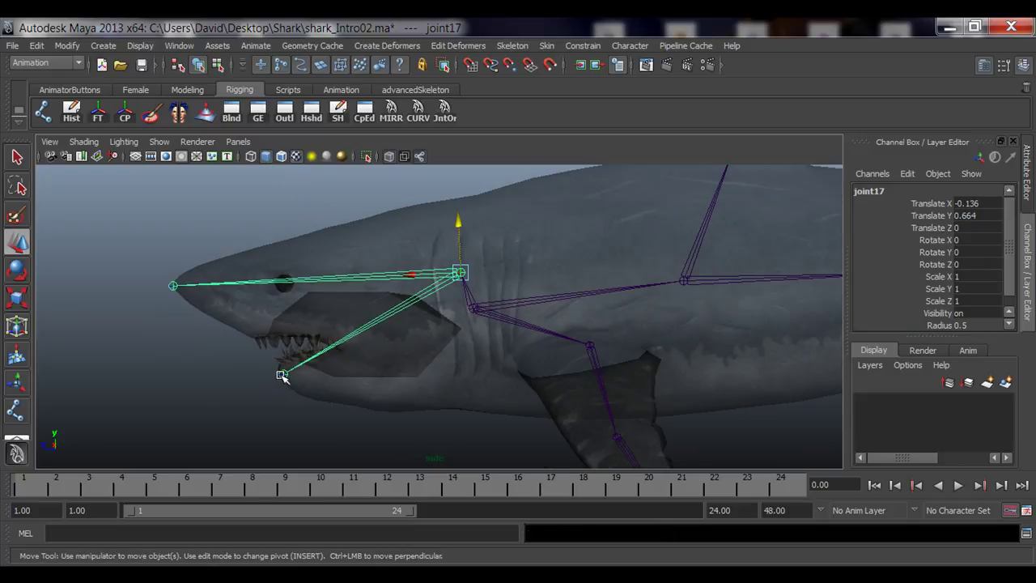
pyautogui.click(282, 375)
pyautogui.press('Delete')
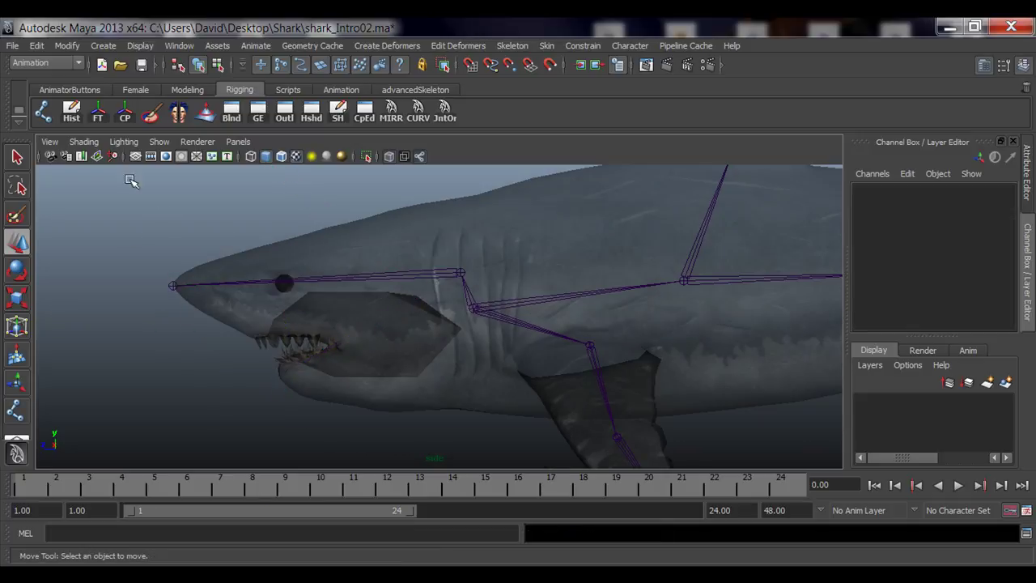
# - Create a separate two-joint jaw chain with the Joint Tool, from the back corner of the mouth to the lower jaw tip
pyautogui.click(43, 111)
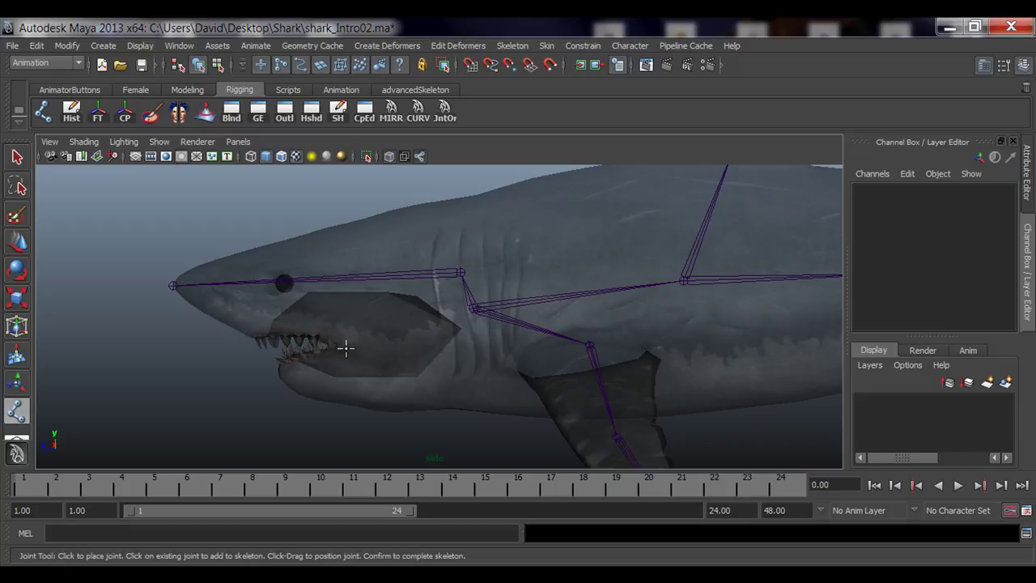
pyautogui.moveTo(346, 345); pyautogui.dragTo(450, 332)
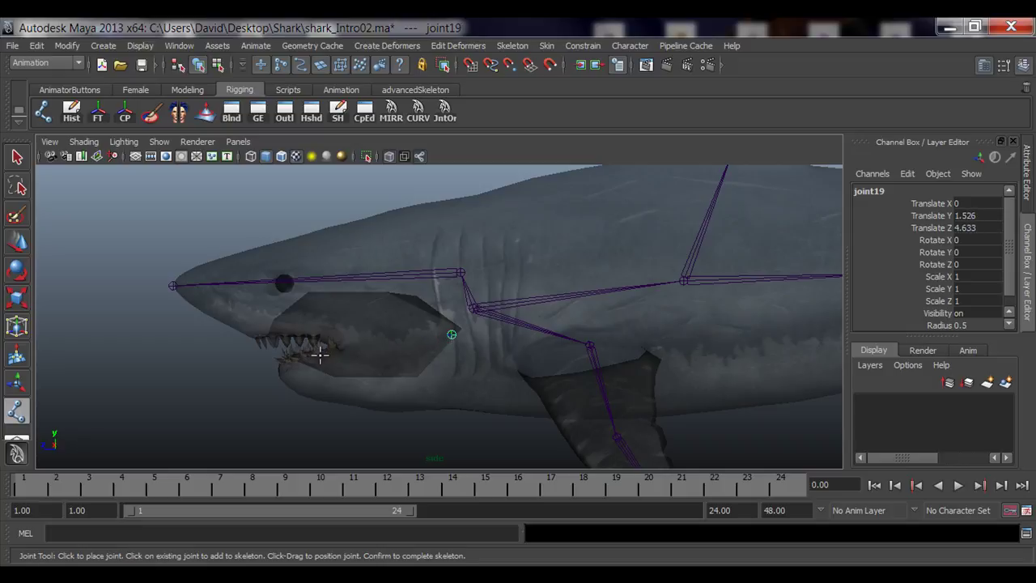
pyautogui.moveTo(281, 369); pyautogui.dragTo(280, 370)
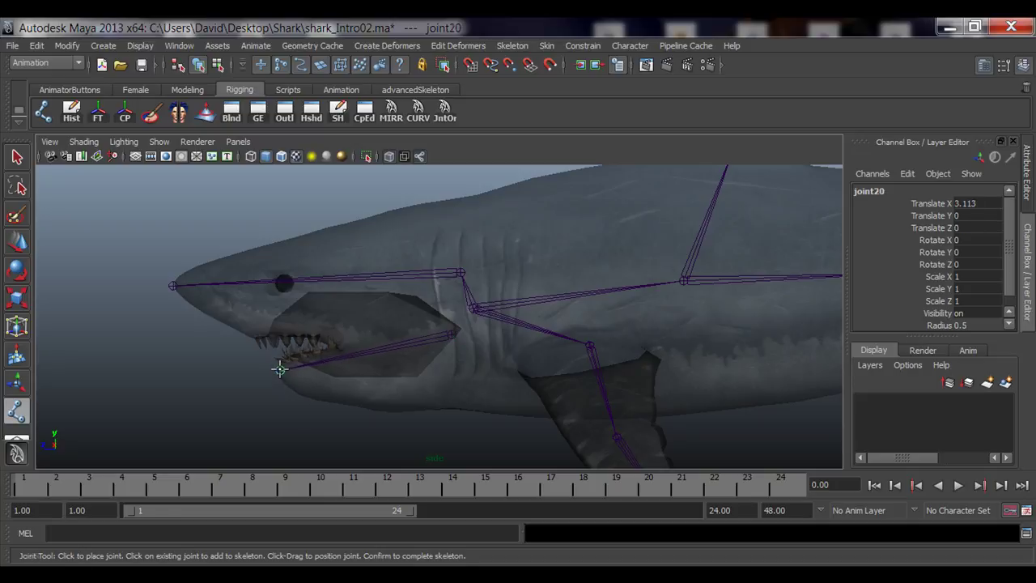
# - Test-rotate the new jaw chain's base joint to open the mouth, undo the rotation, and clear the selection
pyautogui.press('w')
pyautogui.press('e')
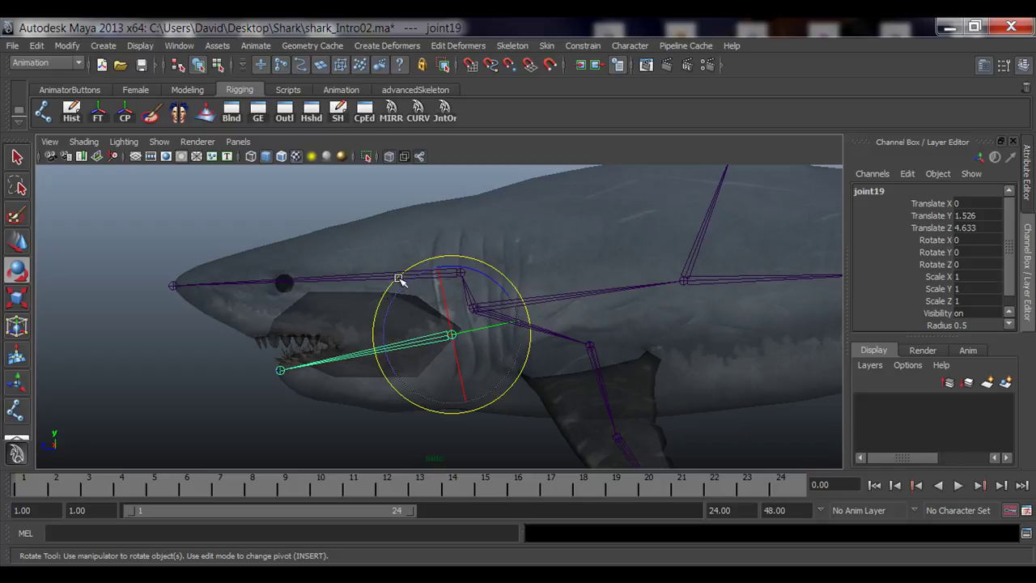
pyautogui.moveTo(399, 280); pyautogui.dragTo(370, 303)
pyautogui.hotkey('ctrl', 'z')
pyautogui.click(258, 238)
pyautogui.scroll(2, 347, 332)
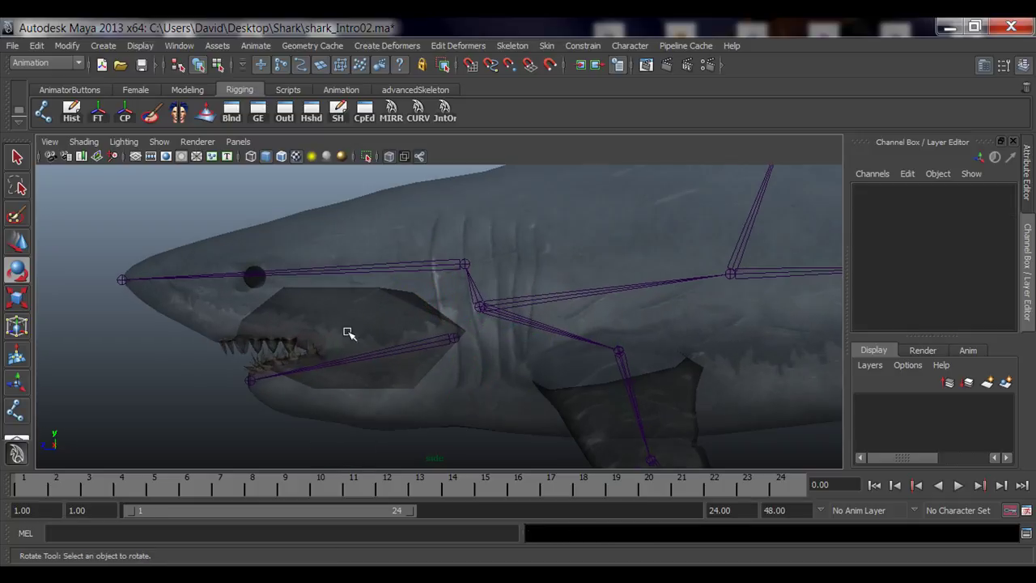
# - Parent the jaw chain's base joint to the front spine joint and clear the selection
pyautogui.press('q')
pyautogui.scroll(-4, 366, 340)
pyautogui.scroll(4, 322, 331)
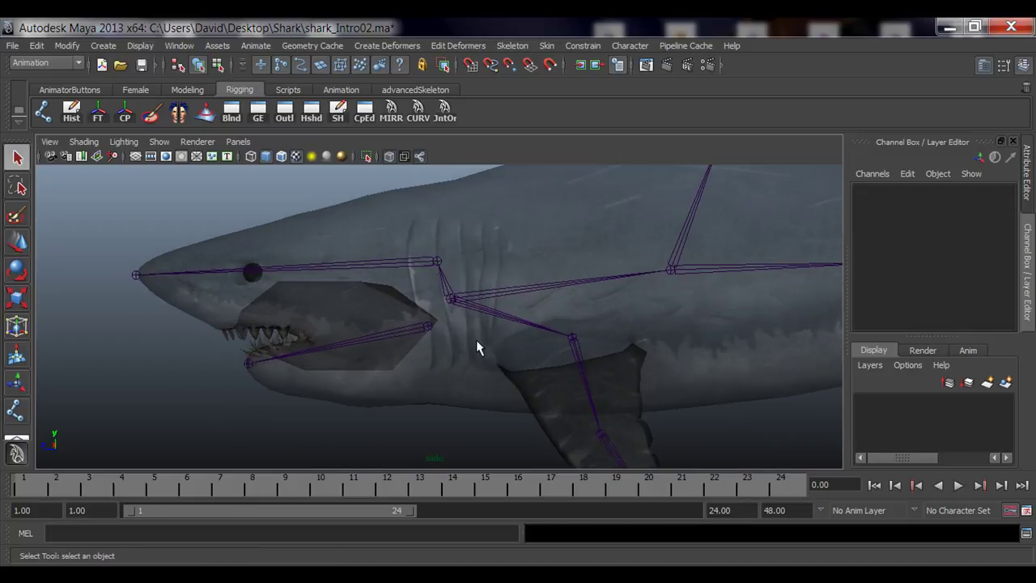
pyautogui.click(430, 323)
pyautogui.keyDown('shift'); pyautogui.click(450, 297); pyautogui.keyUp('shift')
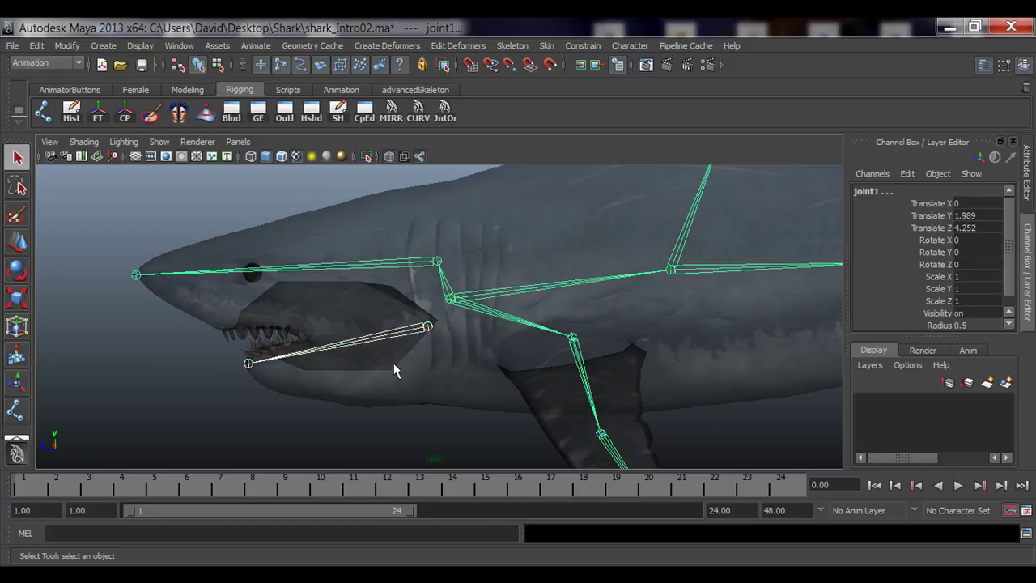
pyautogui.press('p')
pyautogui.click(195, 326)
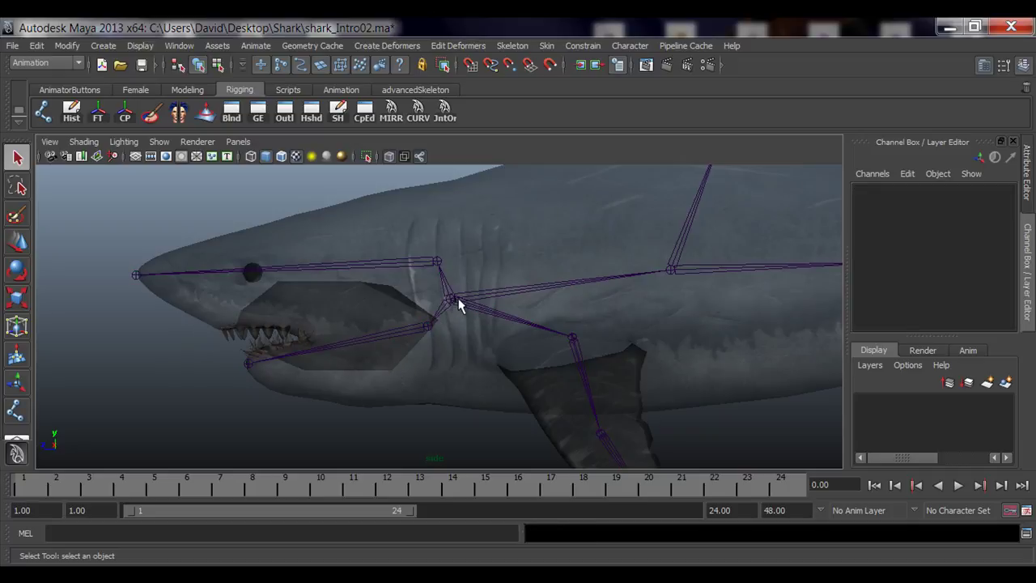
# - Test-rotate the jaw chain's base joint under the front spine joint, and undo the rotation
pyautogui.click(429, 326)
pyautogui.press('e')
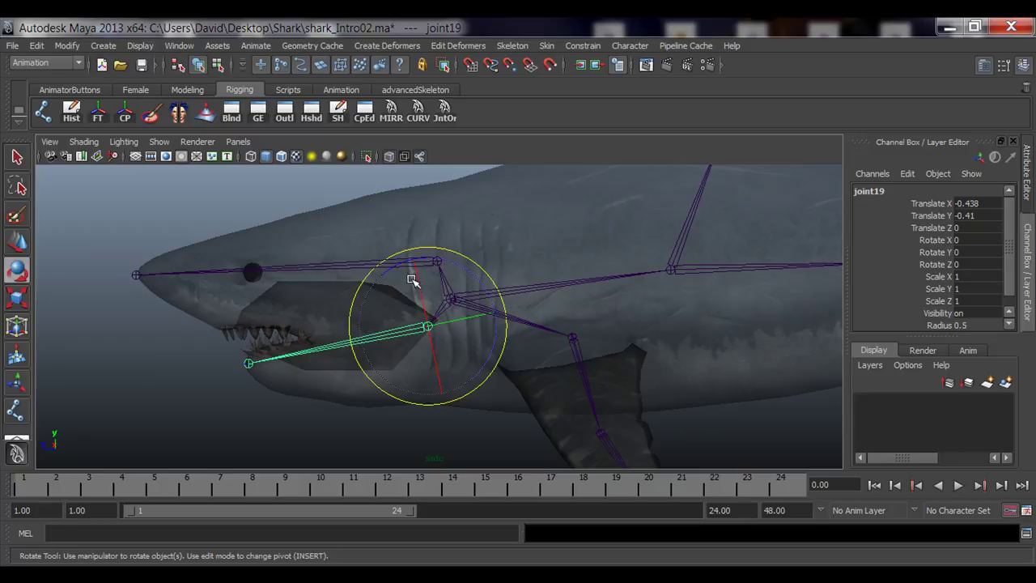
pyautogui.moveTo(396, 272); pyautogui.dragTo(363, 292)
pyautogui.hotkey('ctrl', 'z')
pyautogui.hotkey('ctrl', 'z')
pyautogui.hotkey('ctrl', 'z')
pyautogui.hotkey('ctrl', 'z')
pyautogui.hotkey('ctrl', 'z')
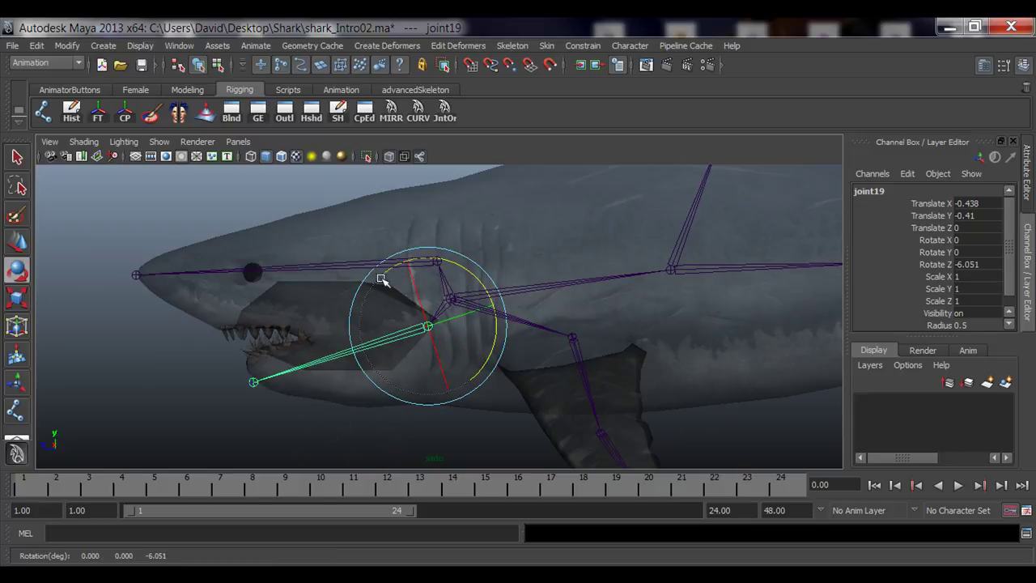
# - Test-rotate the head chain's base joint twice to compare its motion with the jaw chain, undoing each rotation
pyautogui.press('q')
pyautogui.click(436, 262)
pyautogui.press('e')
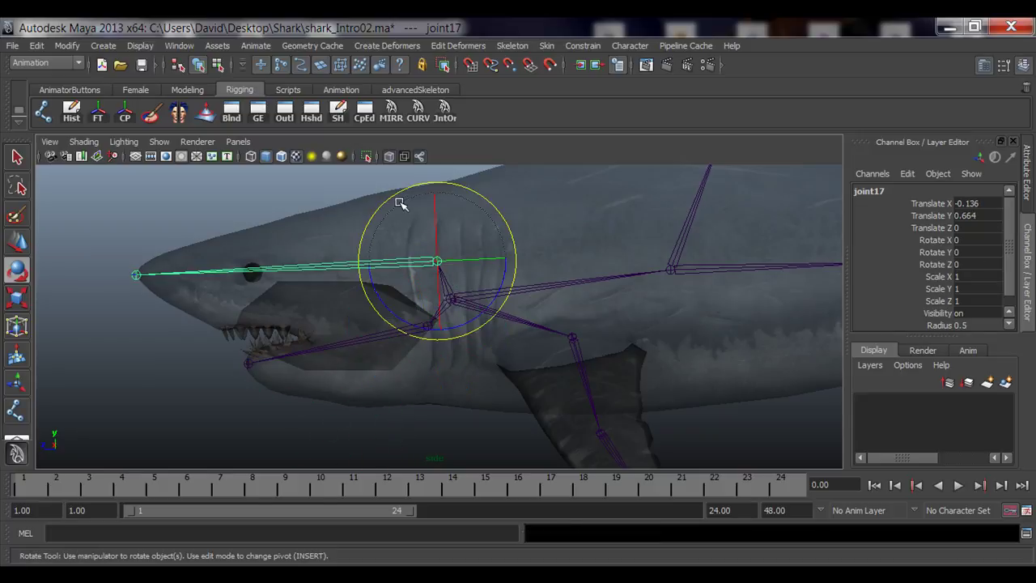
pyautogui.moveTo(403, 191); pyautogui.dragTo(466, 156)
pyautogui.hotkey('ctrl', 'z')
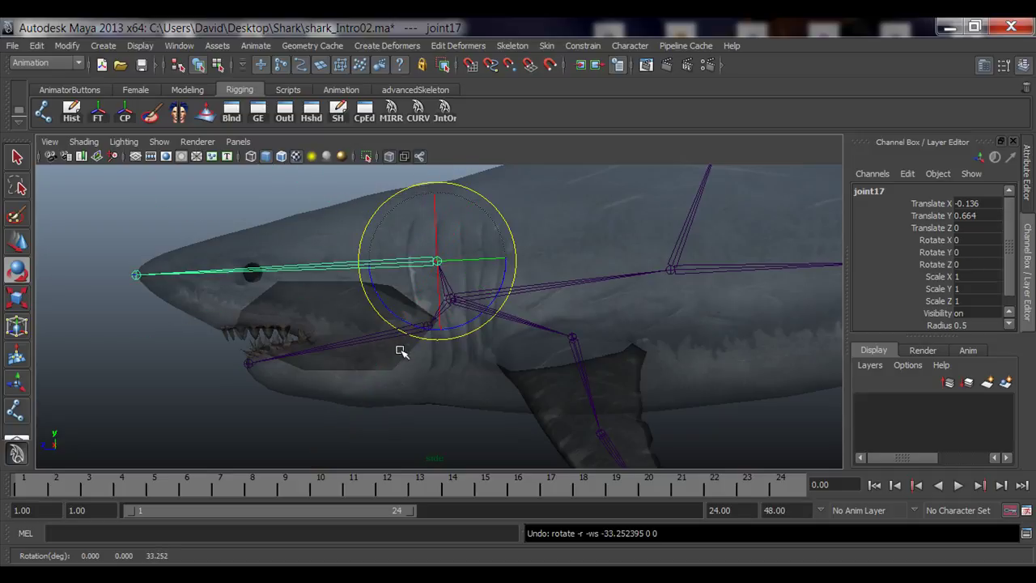
pyautogui.press('q')
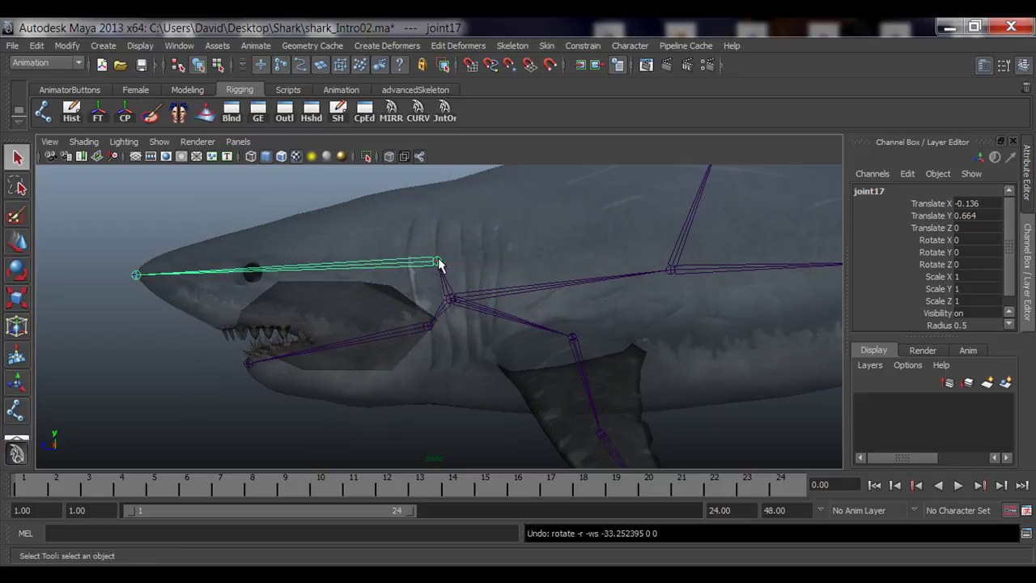
pyautogui.press('e')
pyautogui.keyDown('alt'); pyautogui.moveTo(450, 224); pyautogui.dragTo(444, 204, button='middle'); pyautogui.keyUp('alt')
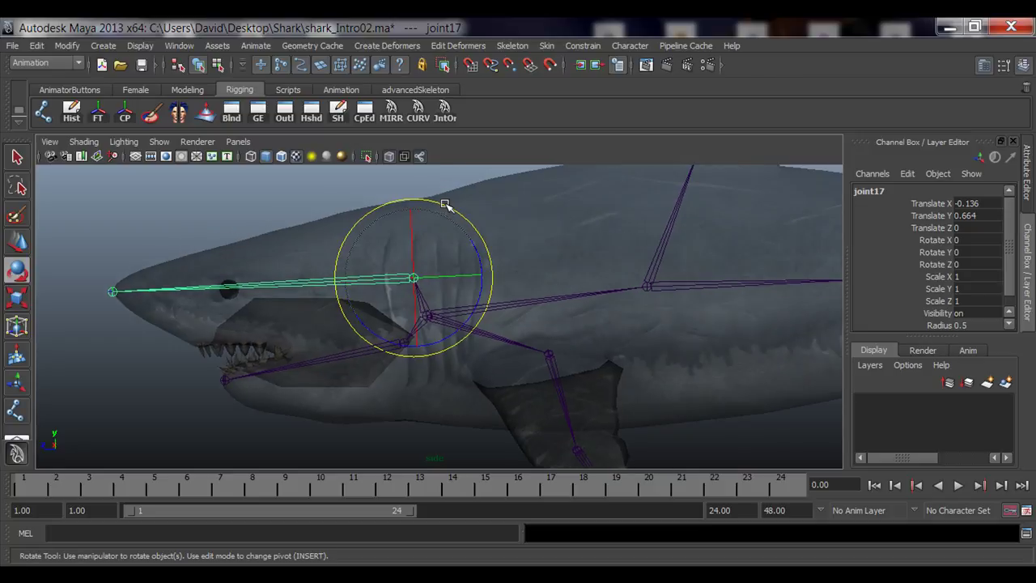
pyautogui.moveTo(444, 204); pyautogui.dragTo(464, 248)
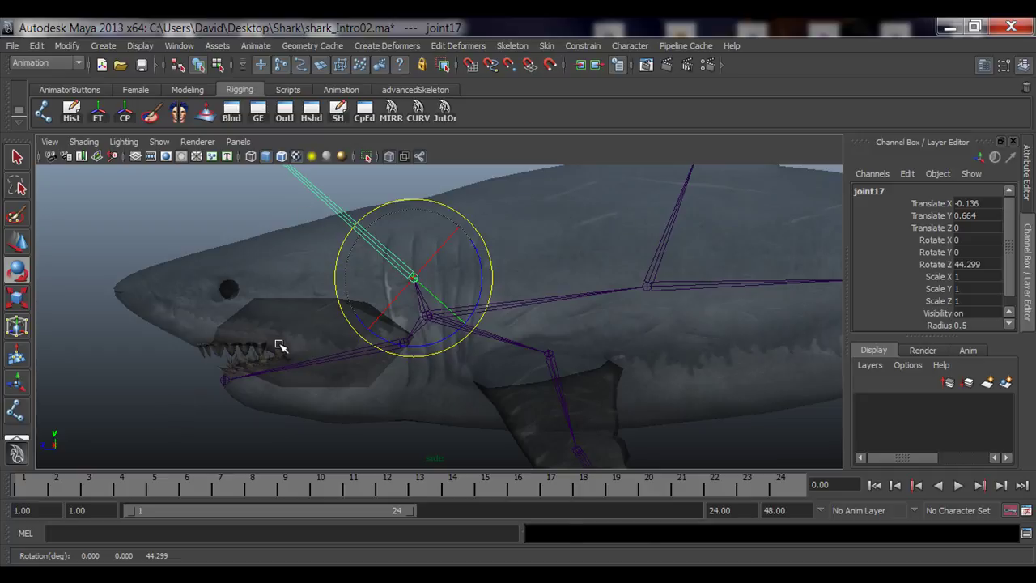
pyautogui.hotkey('ctrl', 'z')
# - Unparent the jaw chain's base joint from the front spine joint
pyautogui.press('q')
pyautogui.click(407, 347)
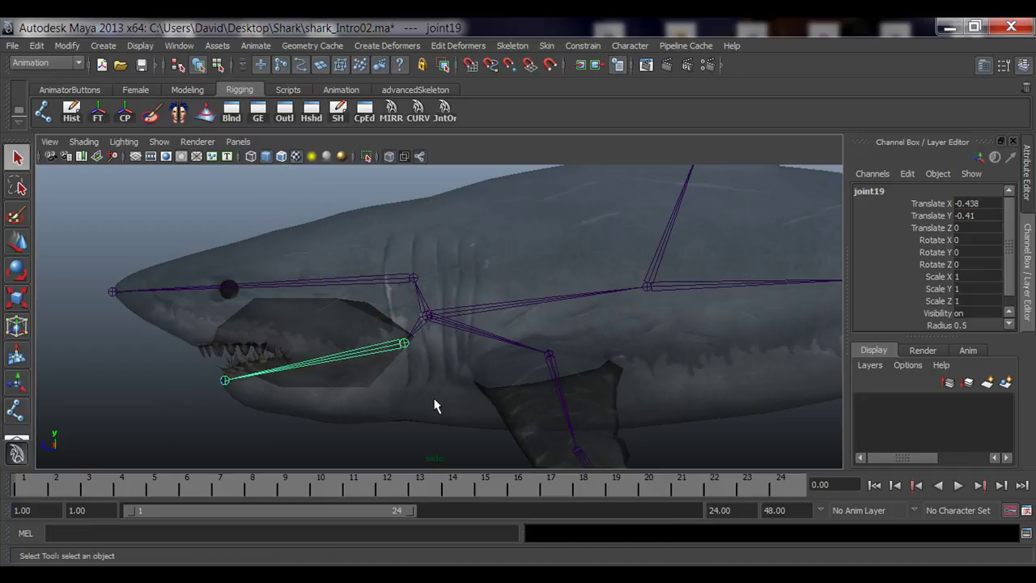
pyautogui.hotkey('shift', 'p')
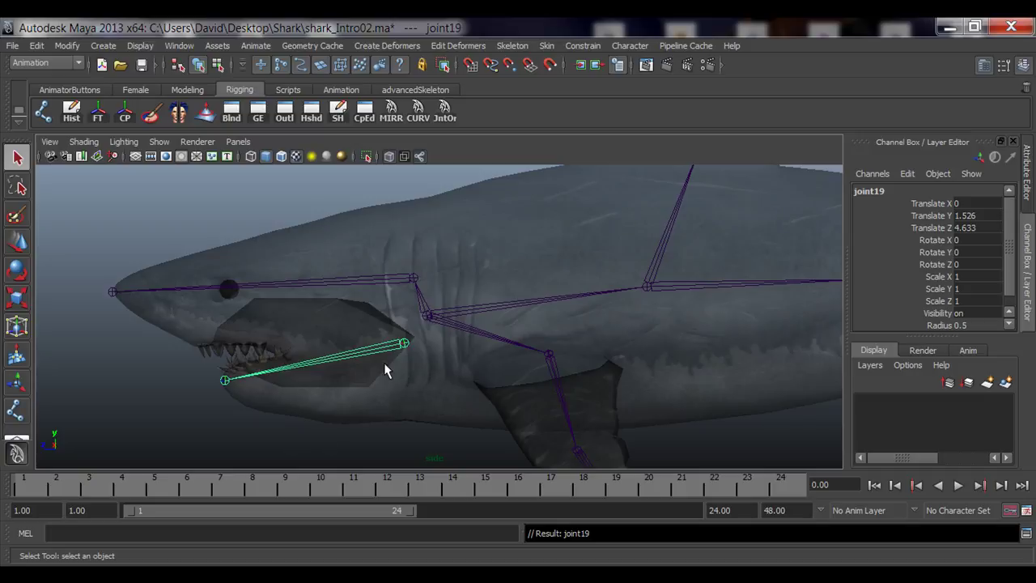
# - Parent the jaw chain's base joint to the head chain's base joint
pyautogui.click(407, 341)
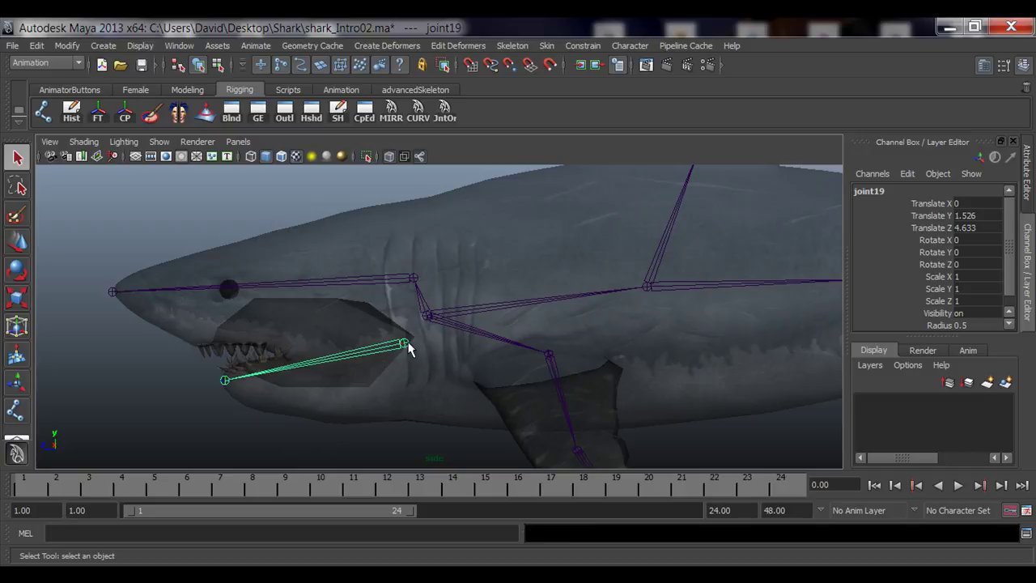
pyautogui.keyDown('shift'); pyautogui.click(413, 279); pyautogui.keyUp('shift')
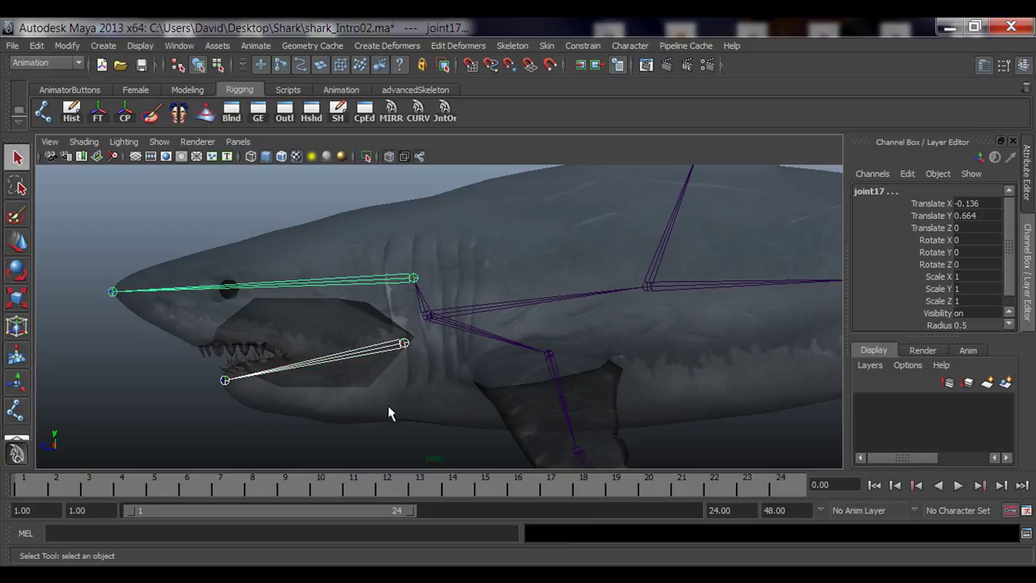
pyautogui.click(413, 279)
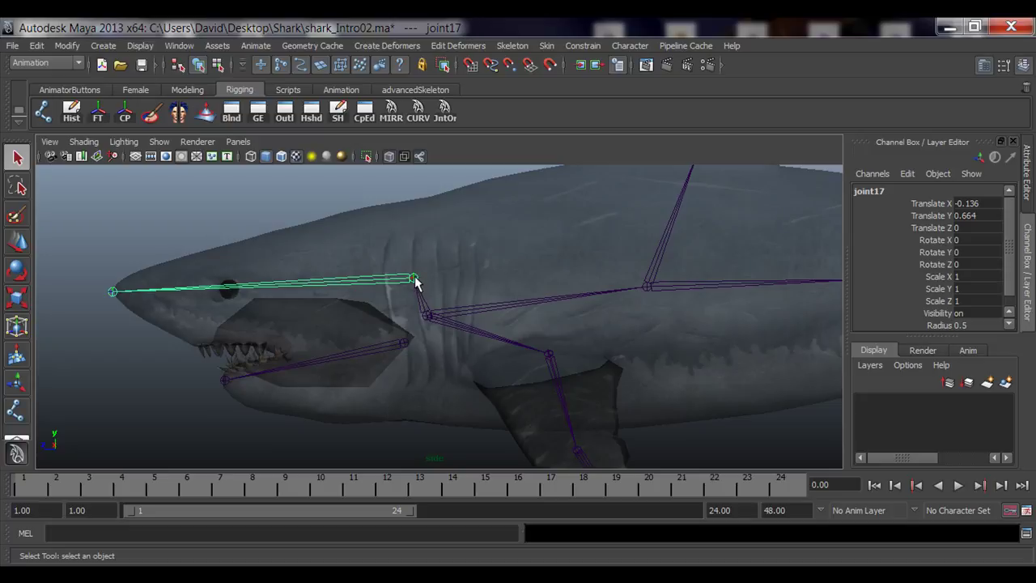
pyautogui.click(426, 321)
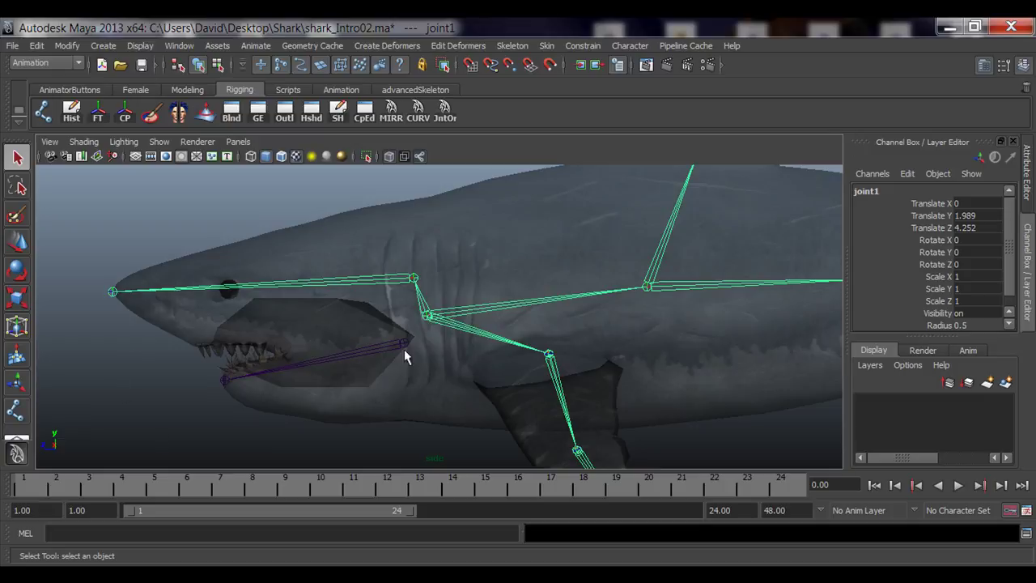
pyautogui.click(406, 346)
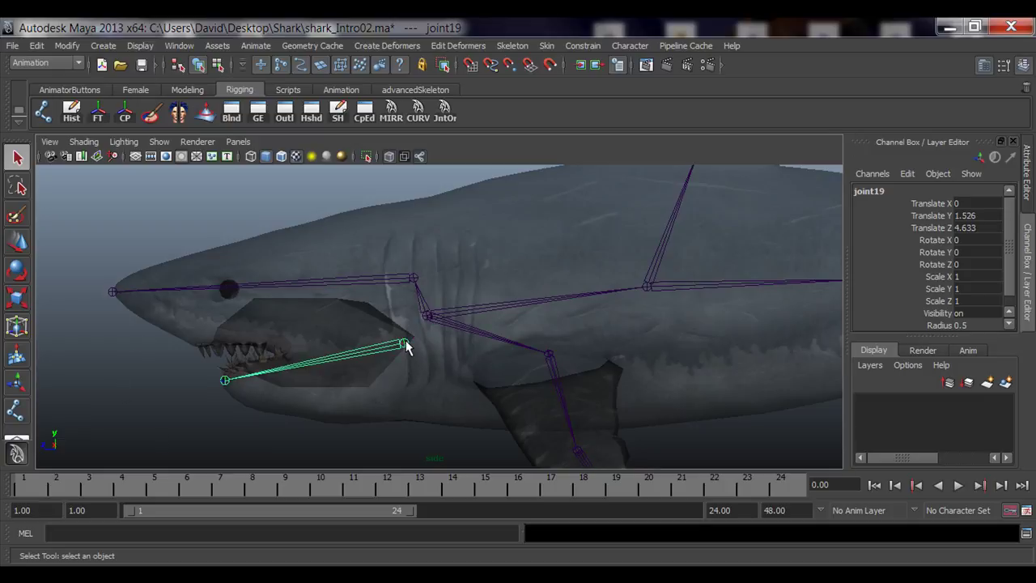
pyautogui.keyDown('shift'); pyautogui.click(411, 278); pyautogui.keyUp('shift')
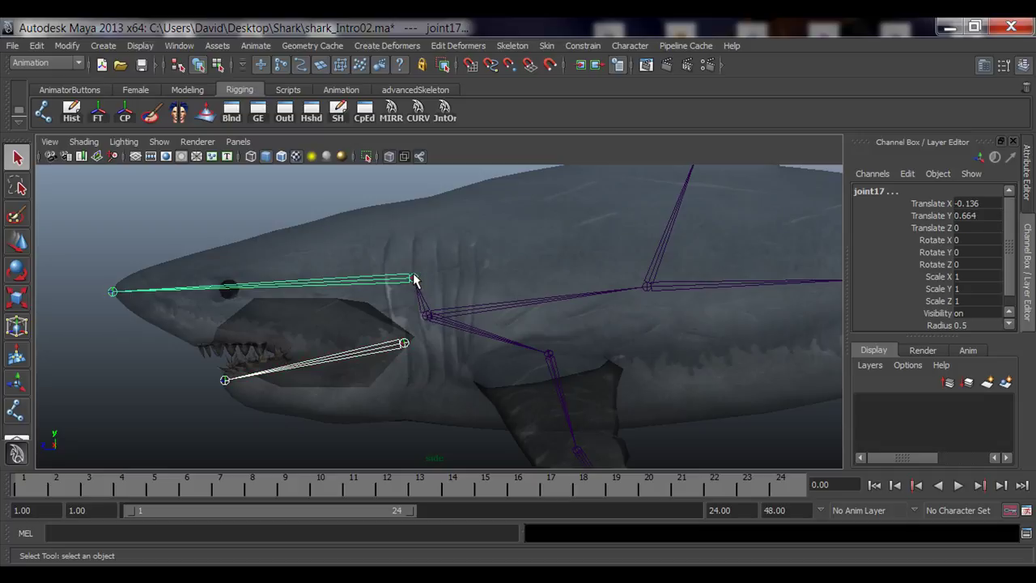
pyautogui.press('p')
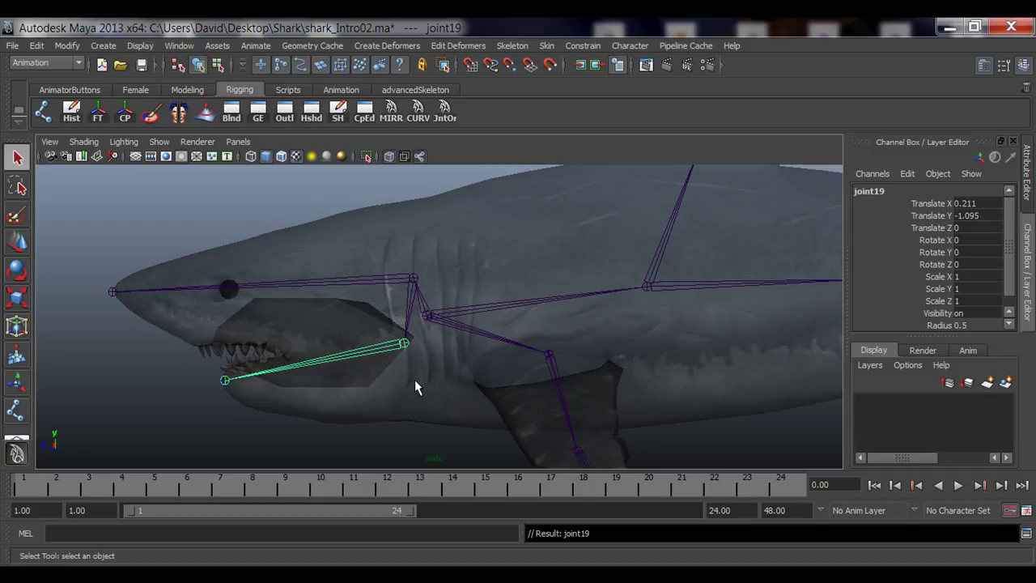
# - Test-rotate the head chain's base joint about 50 degrees in Z to check that the jaw chain follows
pyautogui.keyDown('alt'); pyautogui.moveTo(385, 364); pyautogui.dragTo(435, 326, button='middle'); pyautogui.keyUp('alt')
pyautogui.keyDown('alt'); pyautogui.moveTo(435, 326); pyautogui.dragTo(444, 366, button='right'); pyautogui.keyUp('alt')
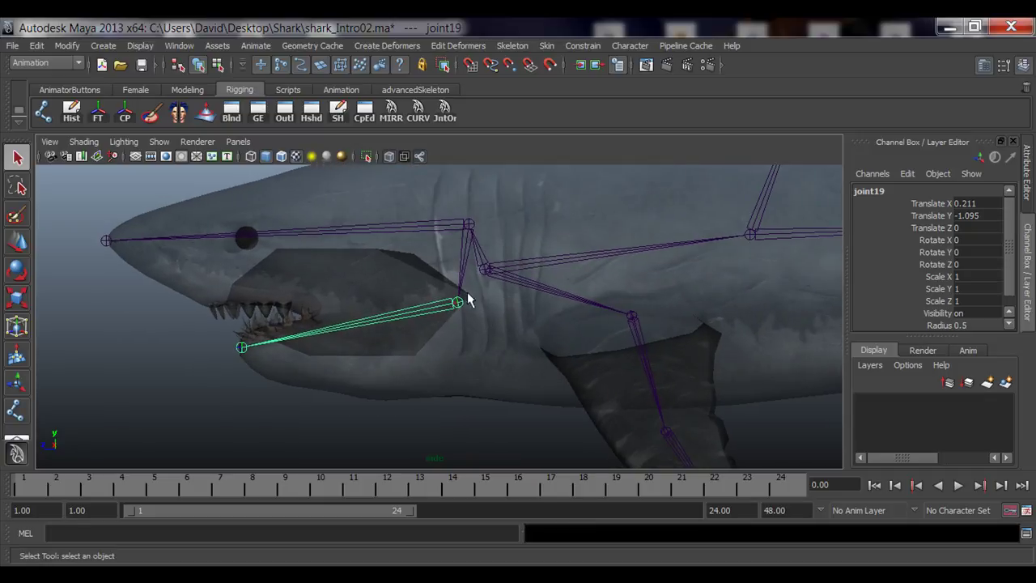
pyautogui.click(467, 222)
pyautogui.press('e')
pyautogui.keyDown('alt'); pyautogui.moveTo(543, 316); pyautogui.dragTo(535, 292, button='right'); pyautogui.keyUp('alt')
pyautogui.keyDown('alt'); pyautogui.moveTo(535, 292); pyautogui.dragTo(521, 325, button='middle'); pyautogui.keyUp('alt')
pyautogui.click(479, 209)
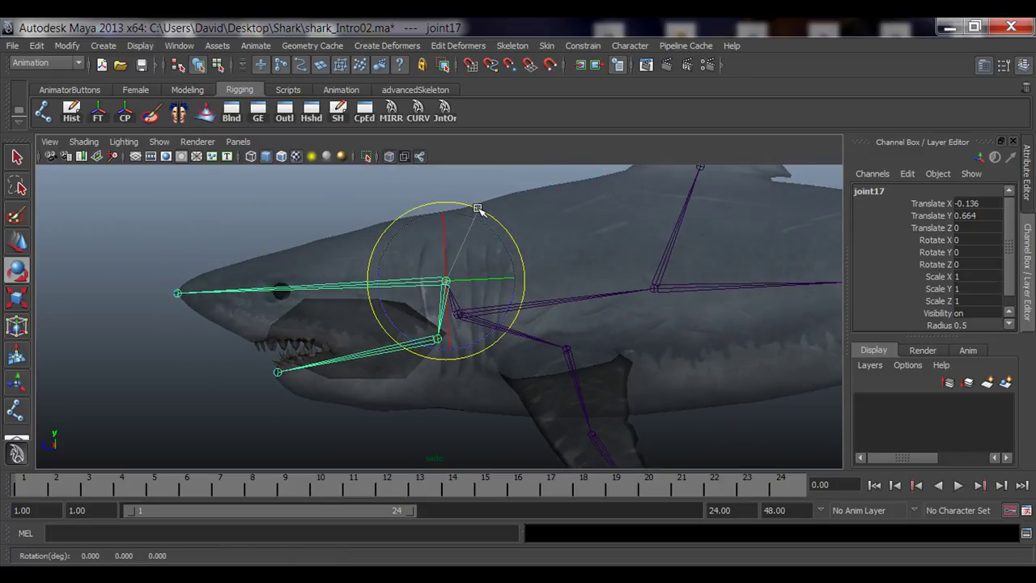
pyautogui.moveTo(478, 209); pyautogui.dragTo(458, 288)
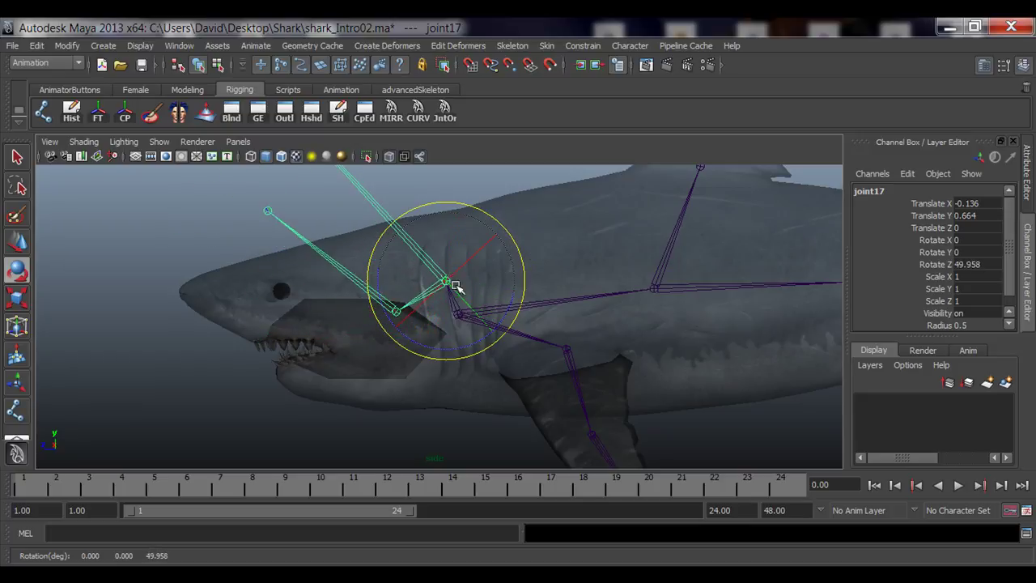
# - Test-rotate the jaw chain's base joint while the head is raised, and undo the rotation
pyautogui.press('q')
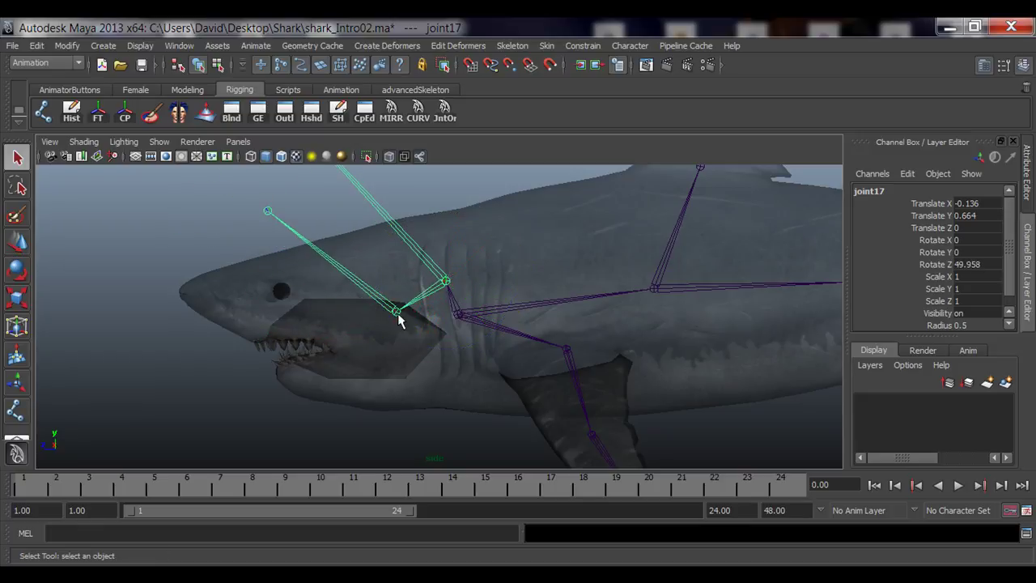
pyautogui.click(396, 314)
pyautogui.press('e')
pyautogui.keyDown('alt'); pyautogui.moveTo(480, 257); pyautogui.dragTo(439, 266, button='middle'); pyautogui.keyUp('alt')
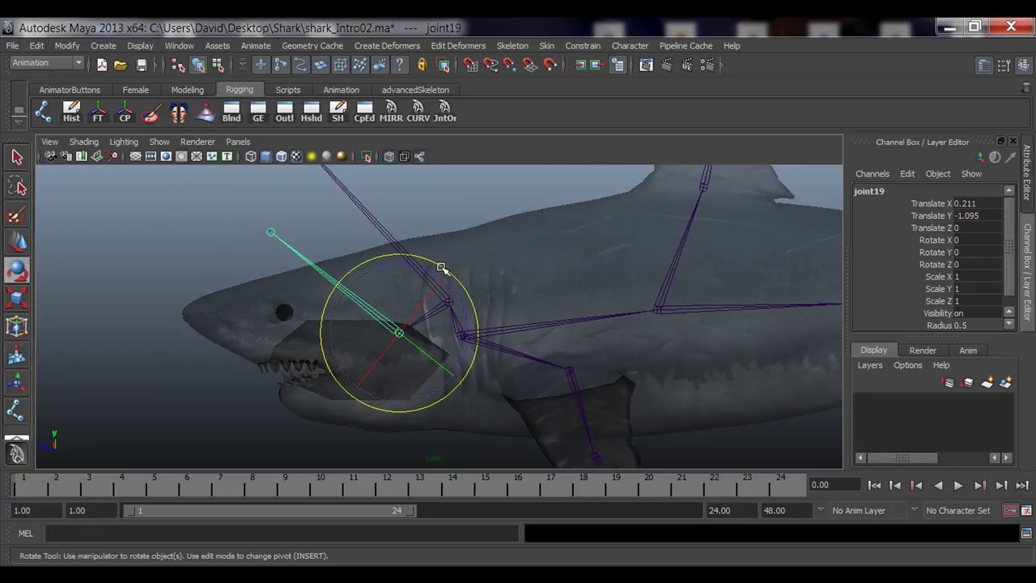
pyautogui.moveTo(439, 266); pyautogui.dragTo(424, 230)
pyautogui.hotkey('ctrl', 'z')
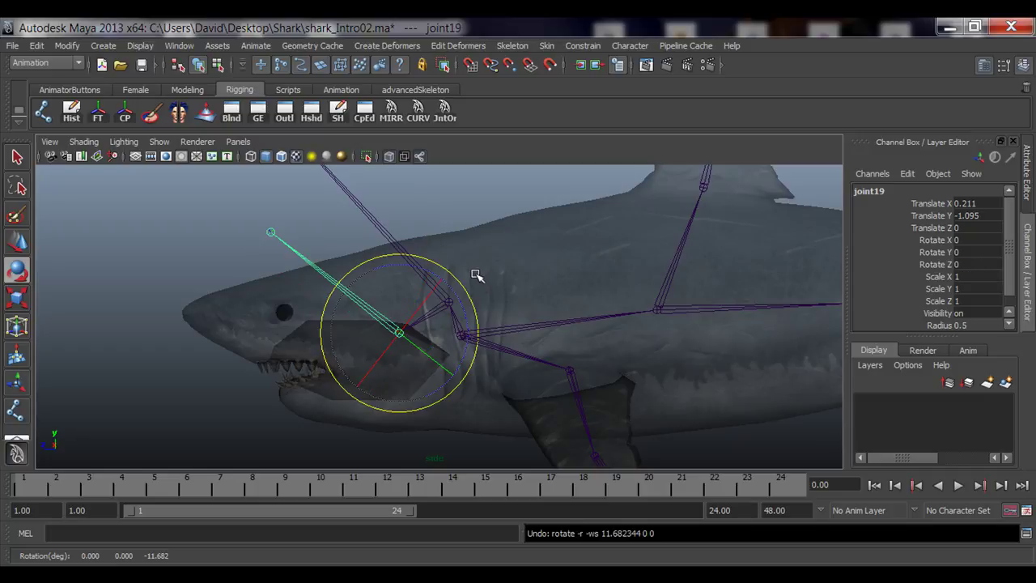
# - Reset the head chain's base joint to 0 in Rotate Z and clear the selection
pyautogui.press('q')
pyautogui.click(449, 304)
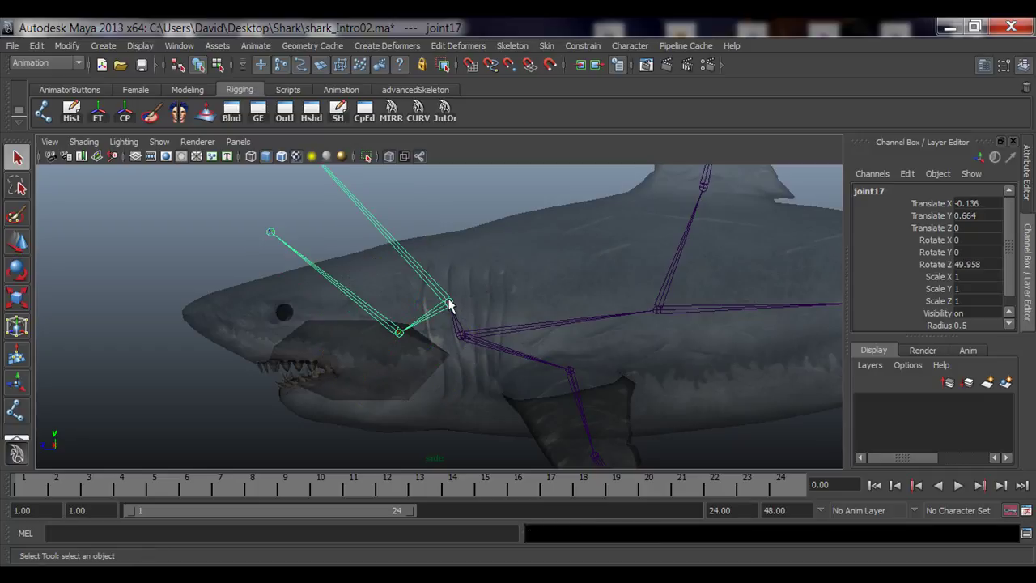
pyautogui.click(971, 263)
pyautogui.write('0')
pyautogui.press('Return')
pyautogui.click(476, 234)
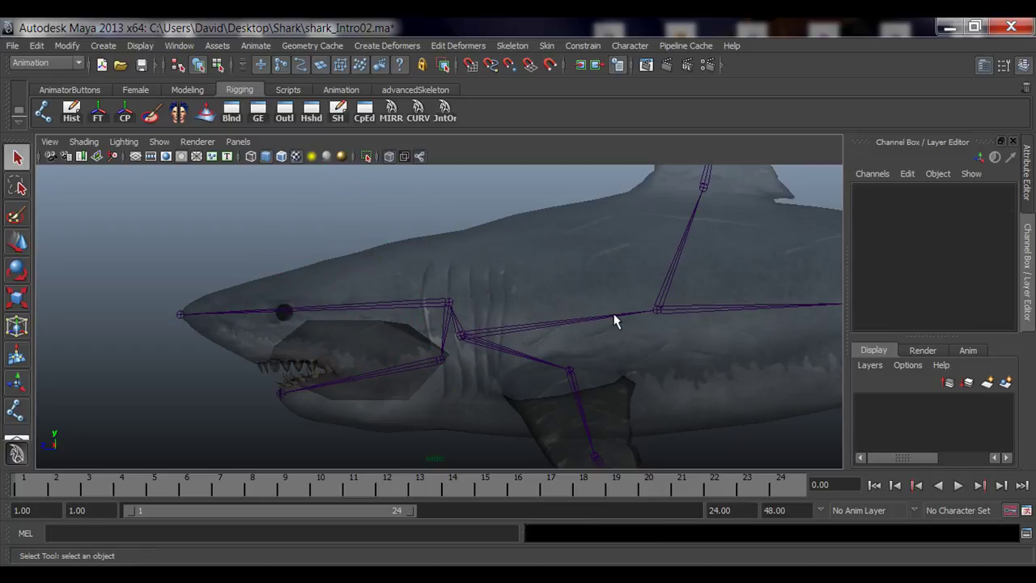
# - Test-move the whole skeleton forward and up from its root joint, toward the shark's snout
pyautogui.scroll(-3, 566, 324)
pyautogui.click(455, 327)
pyautogui.press('w')
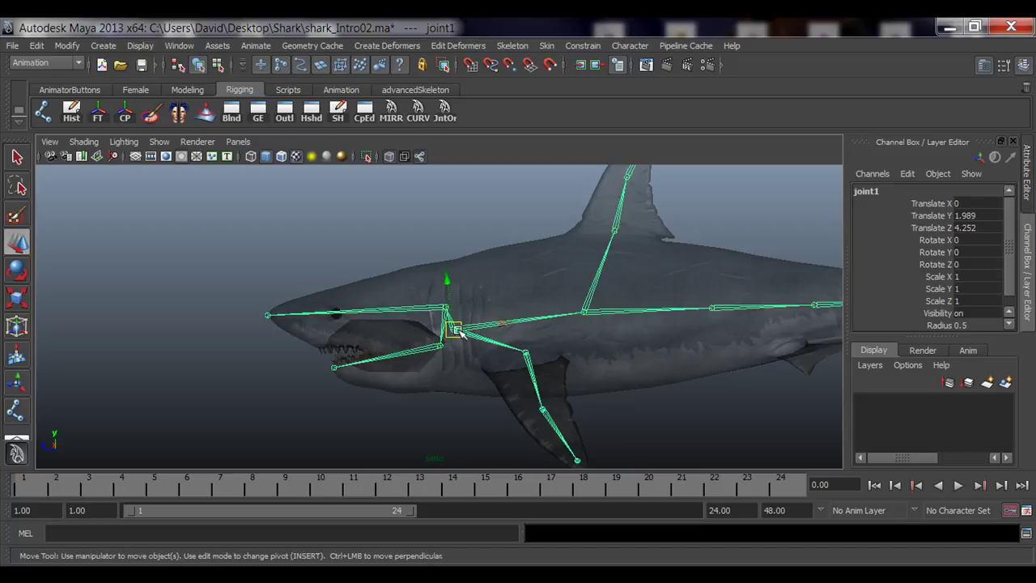
pyautogui.moveTo(455, 330); pyautogui.dragTo(282, 288)
# - Test-rotate the head chain's base joint upward and the jaw chain's base joint about -70 degrees in Z
pyautogui.press('q')
pyautogui.click(280, 271)
pyautogui.press('e')
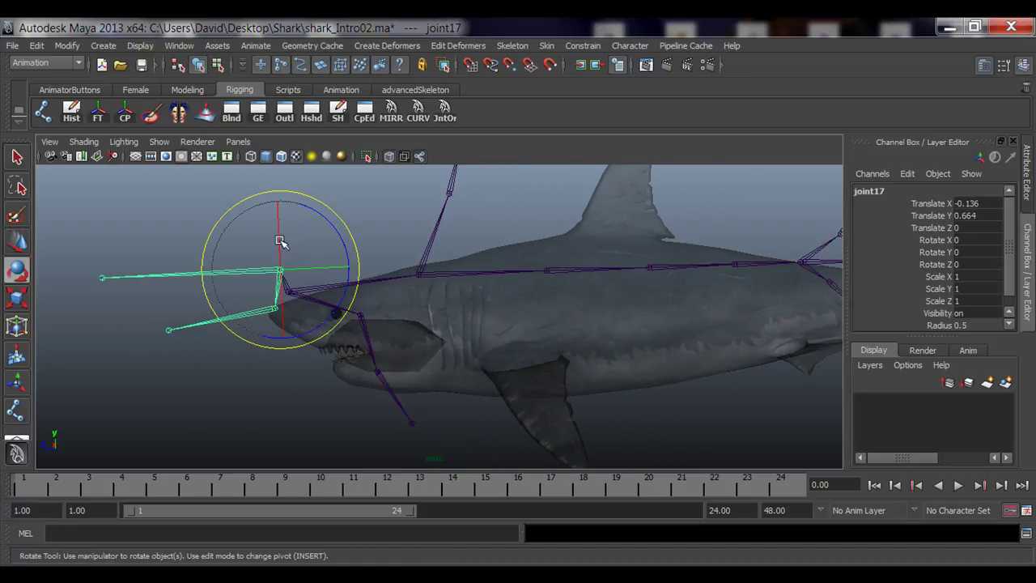
pyautogui.moveTo(293, 203); pyautogui.dragTo(188, 183)
pyautogui.press('q')
pyautogui.click(245, 287)
pyautogui.press('e')
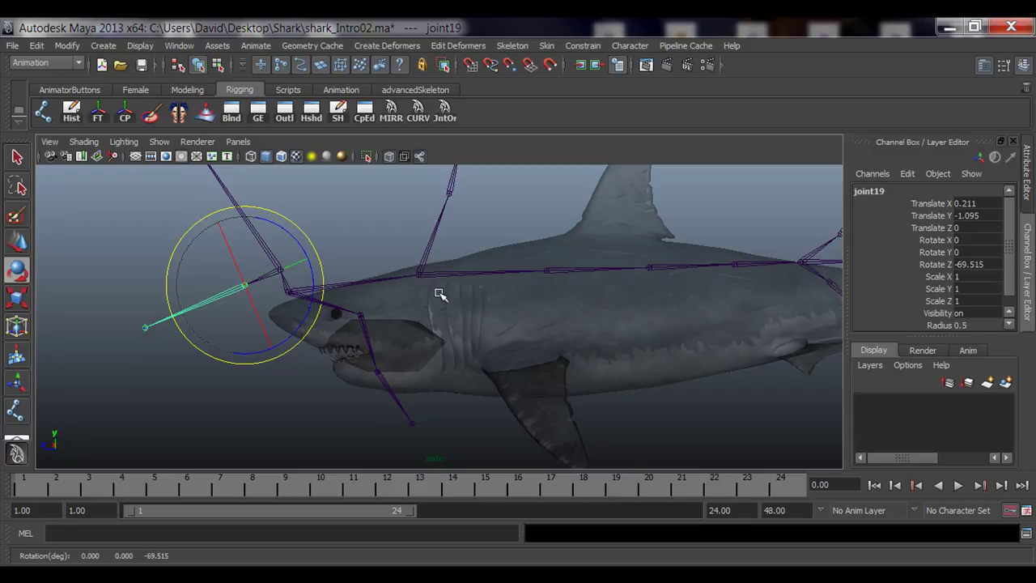
# - Undo the jaw and head rotations and the skeleton move, and clear the selection
pyautogui.hotkey('ctrl', 'z')
pyautogui.hotkey('ctrl', 'z')
pyautogui.hotkey('ctrl', 'z')
pyautogui.hotkey('ctrl', 'z')
pyautogui.hotkey('ctrl', 'z')
pyautogui.hotkey('ctrl', 'z')
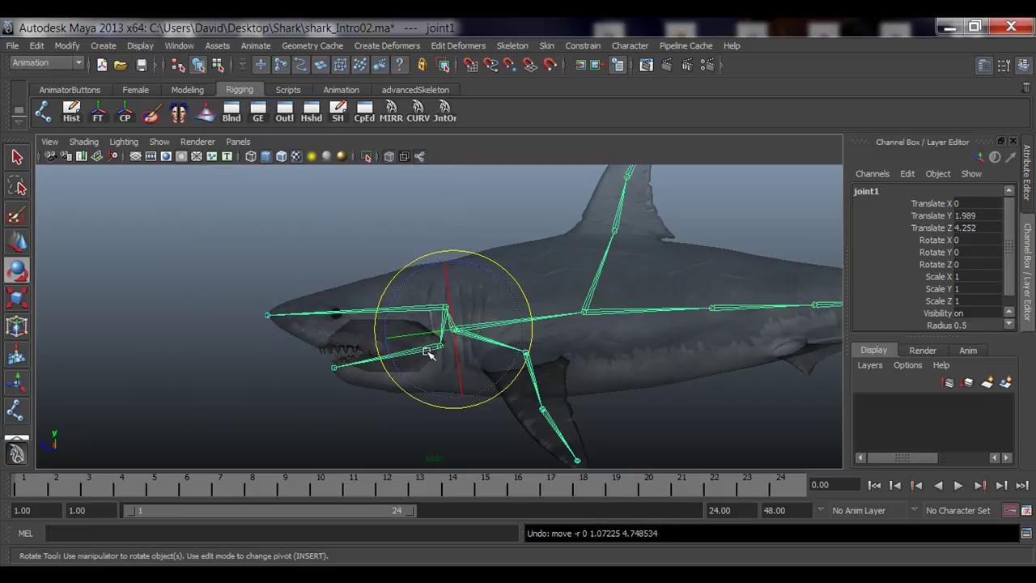
pyautogui.click(283, 241)
pyautogui.scroll(-1, 558, 309)
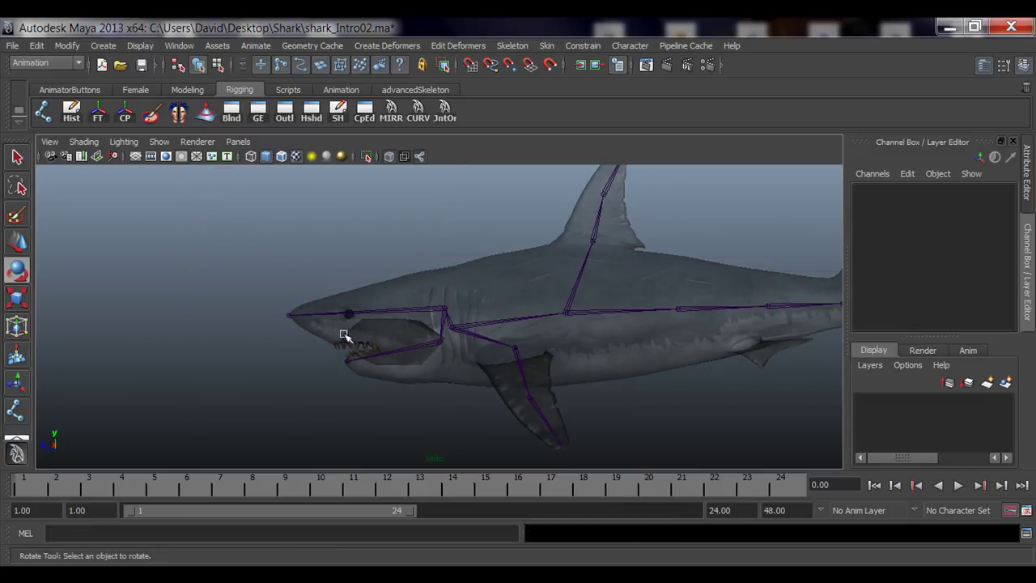
# - Test-move the skeleton's root joint forward once more, undo the move and clear the selection
pyautogui.click(450, 329)
pyautogui.press('w')
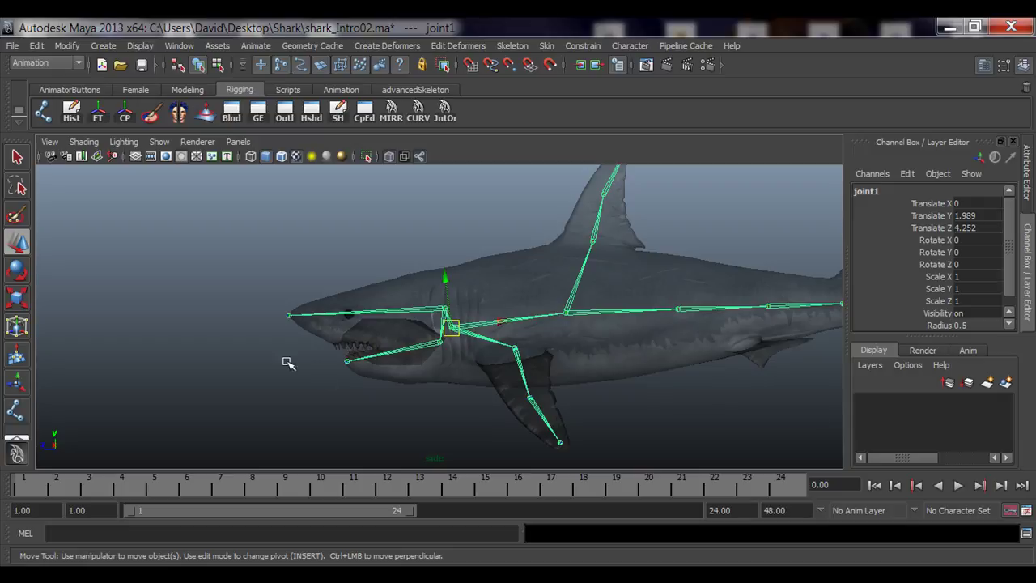
pyautogui.keyDown('alt'); pyautogui.moveTo(308, 386); pyautogui.dragTo(462, 377, button='right'); pyautogui.keyUp('alt')
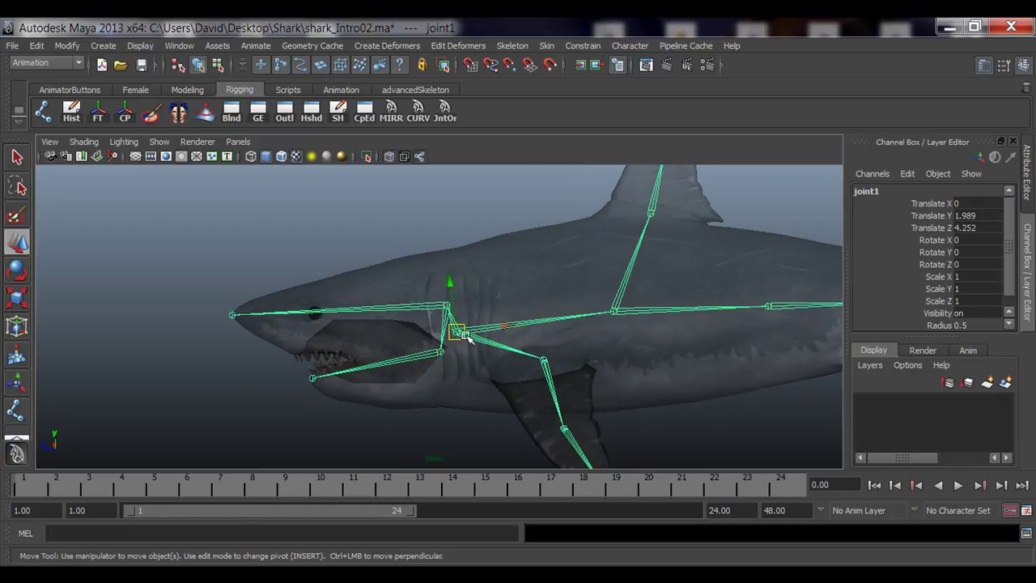
pyautogui.moveTo(466, 336); pyautogui.dragTo(246, 279)
pyautogui.hotkey('ctrl', 'z')
pyautogui.click(387, 211)
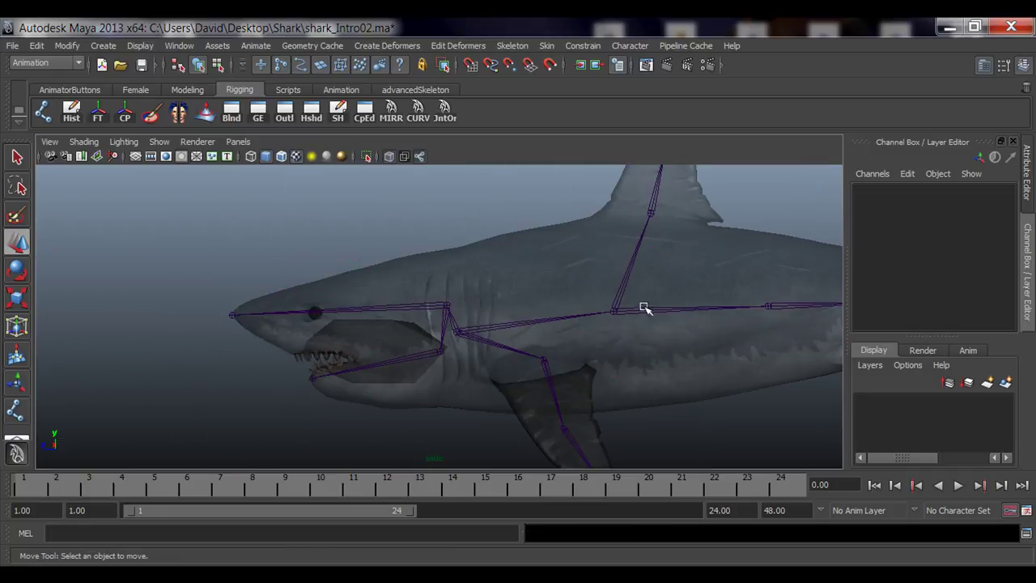
# - Select the jaw chain's base joint in the full-size perspective view
pyautogui.scroll(-3, 644, 308)
pyautogui.keyDown('alt'); pyautogui.moveTo(536, 315); pyautogui.dragTo(516, 318, button='middle'); pyautogui.keyUp('alt')
pyautogui.scroll(1, 486, 323)
pyautogui.press('space')
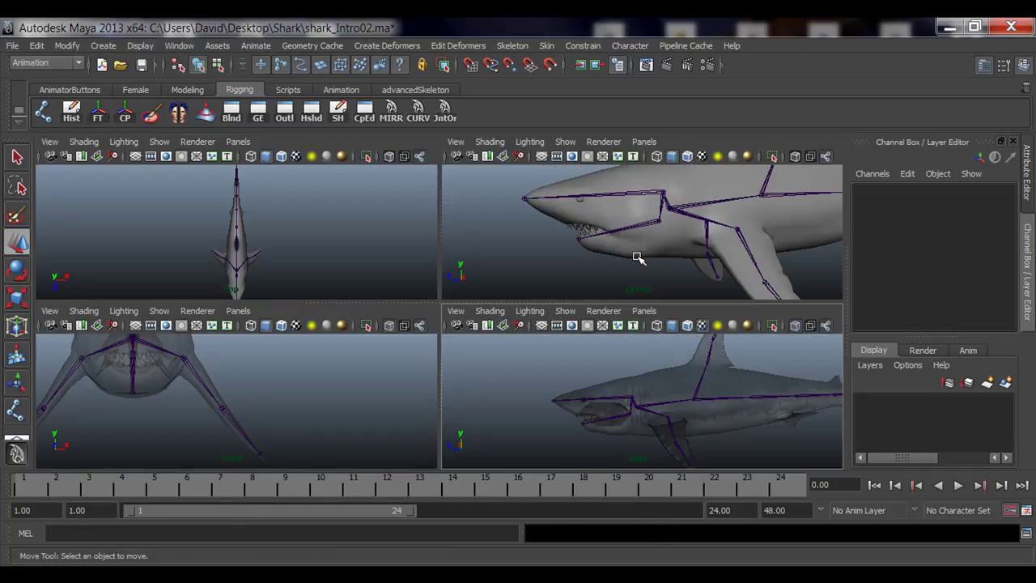
pyautogui.press('space')
pyautogui.scroll(4, 453, 291)
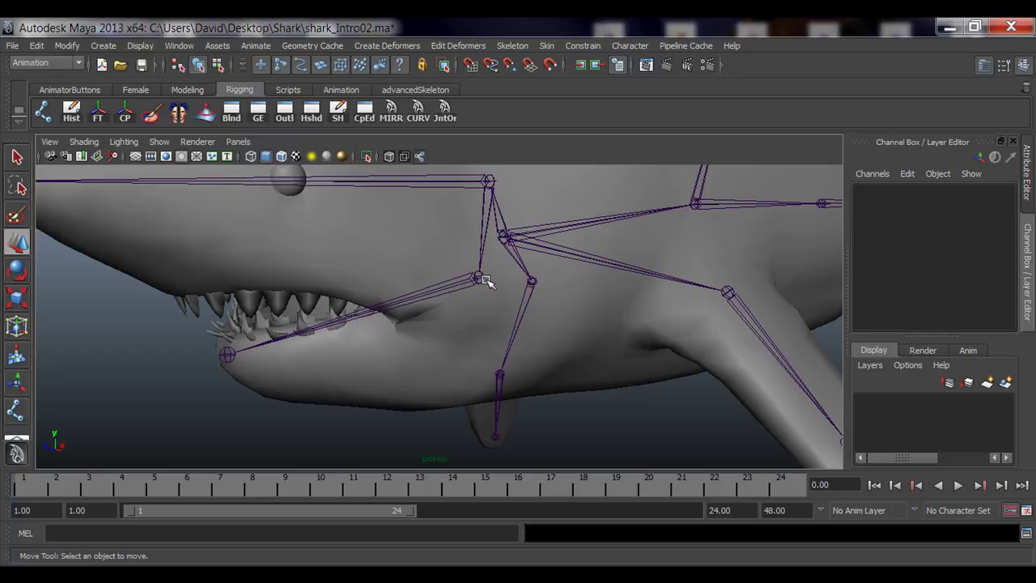
pyautogui.click(482, 279)
pyautogui.keyDown('alt'); pyautogui.moveTo(502, 322); pyautogui.dragTo(488, 273); pyautogui.keyUp('alt')
pyautogui.press('q')
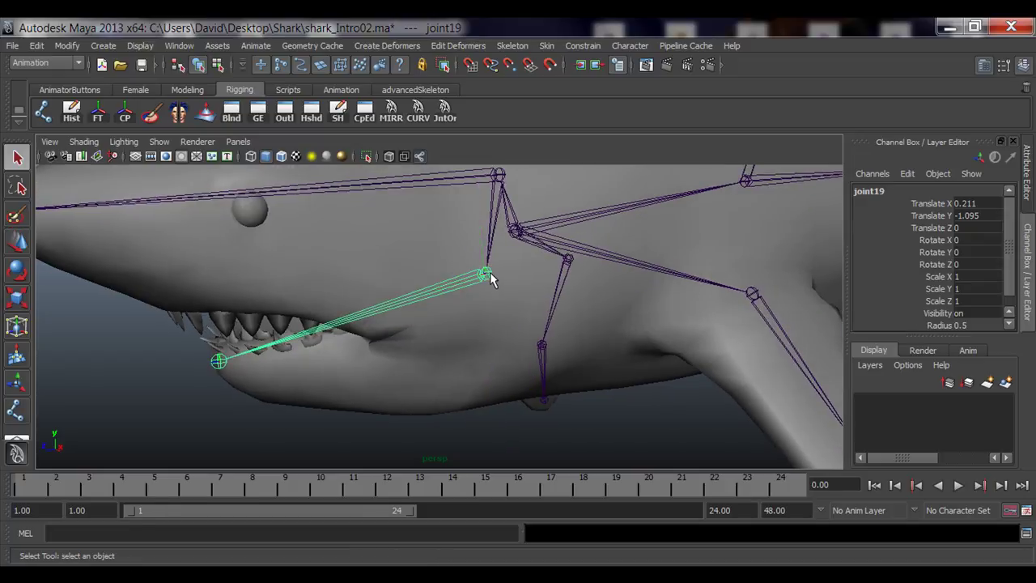
# - Open cometJointOrient and set aim axis X, up axis Y and world up direction 0, 1, 0
pyautogui.click(444, 108)
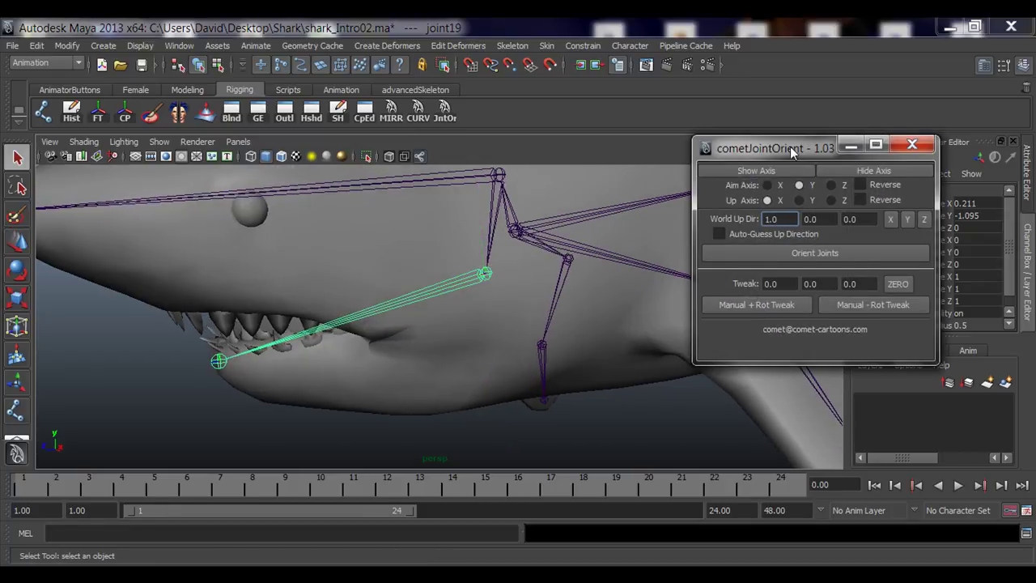
pyautogui.moveTo(793, 152); pyautogui.dragTo(768, 159)
pyautogui.click(744, 191)
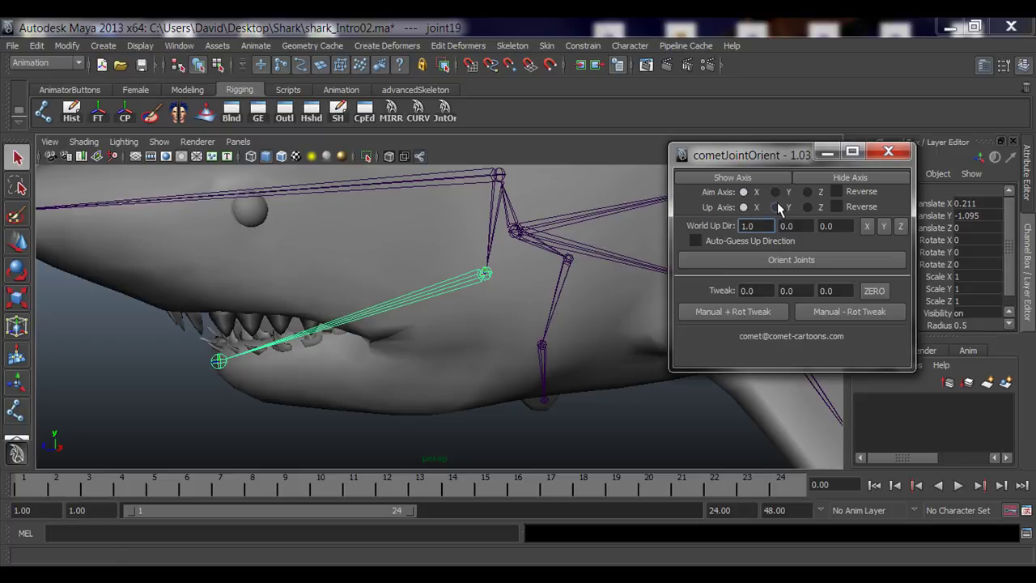
pyautogui.click(775, 207)
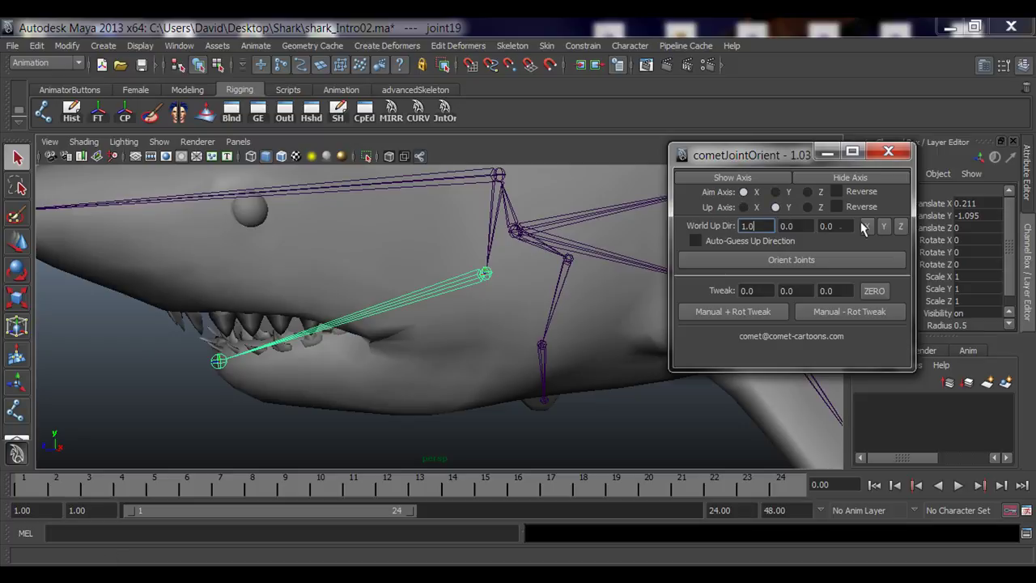
# - Orient the joints of the whole jaw hierarchy, showing their local axes to check them and hiding them again
pyautogui.rightClick(486, 276)
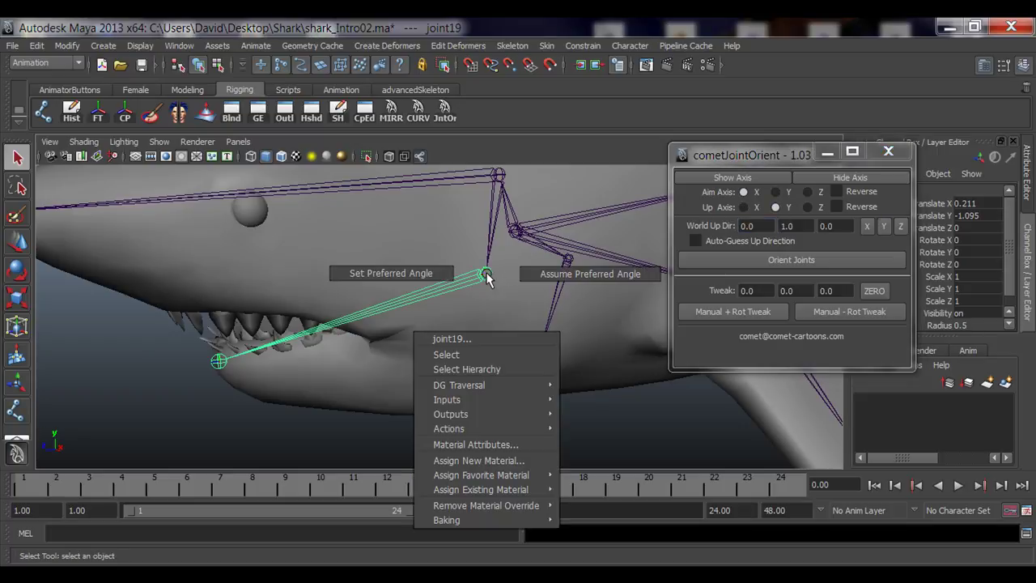
pyautogui.click(468, 369)
pyautogui.click(746, 178)
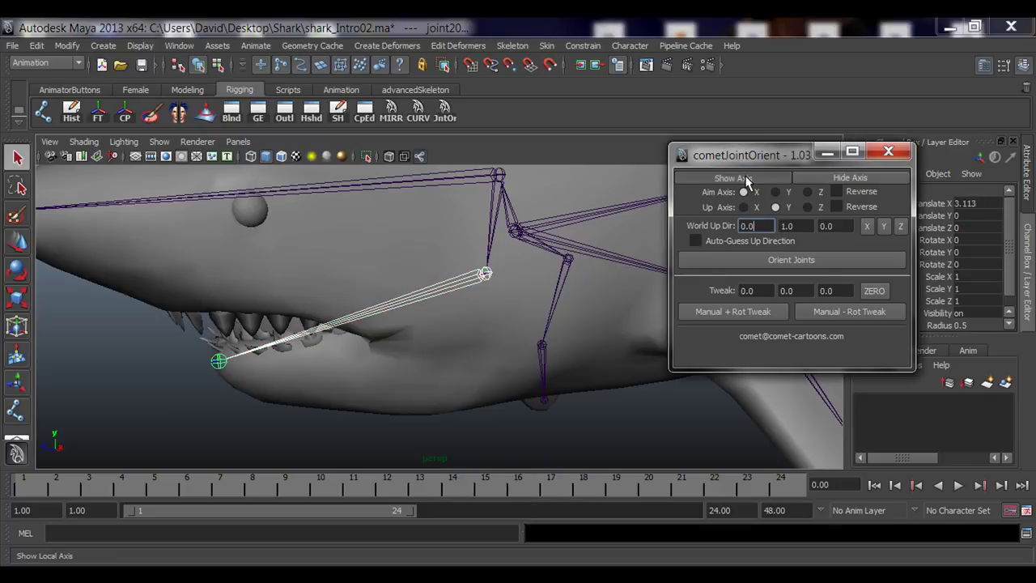
pyautogui.click(786, 257)
pyautogui.keyDown('alt'); pyautogui.moveTo(344, 270); pyautogui.dragTo(390, 297, button='right'); pyautogui.keyUp('alt')
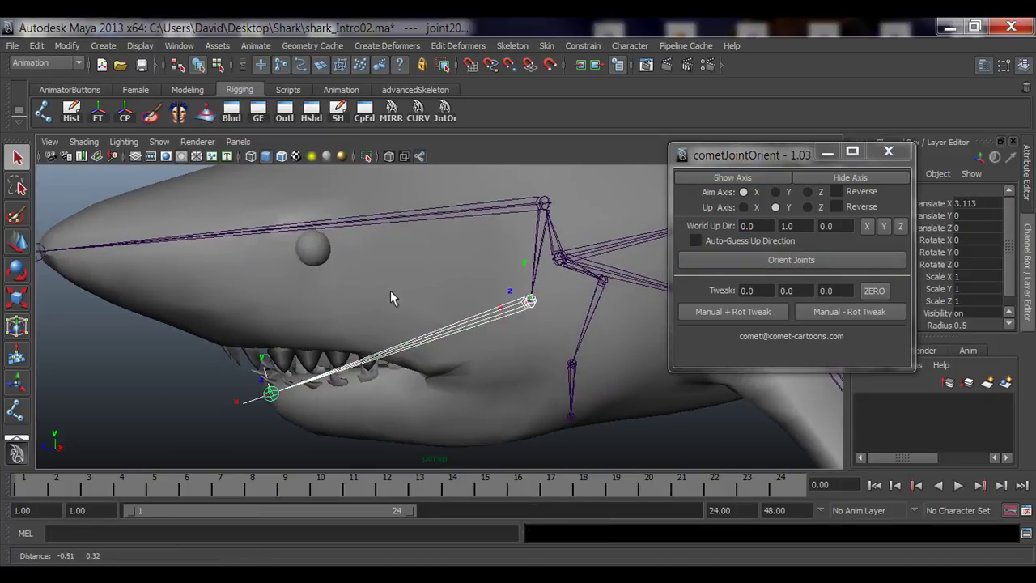
pyautogui.click(855, 181)
# - Orient the joints of the whole head hierarchy with their local axes shown, hide the axes and clear the selection
pyautogui.keyDown('alt'); pyautogui.moveTo(465, 225); pyautogui.dragTo(456, 238, button='middle'); pyautogui.keyUp('alt')
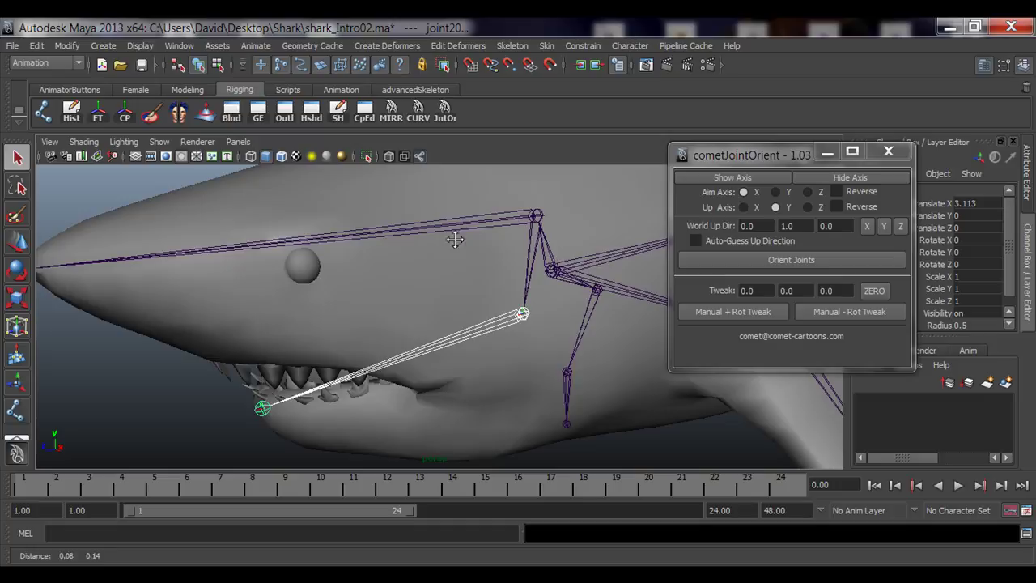
pyautogui.click(540, 217)
pyautogui.moveTo(540, 216); pyautogui.dragTo(534, 311, button='right')
pyautogui.click(767, 178)
pyautogui.keyDown('alt'); pyautogui.moveTo(437, 269); pyautogui.dragTo(404, 257, button='right'); pyautogui.keyUp('alt')
pyautogui.click(809, 259)
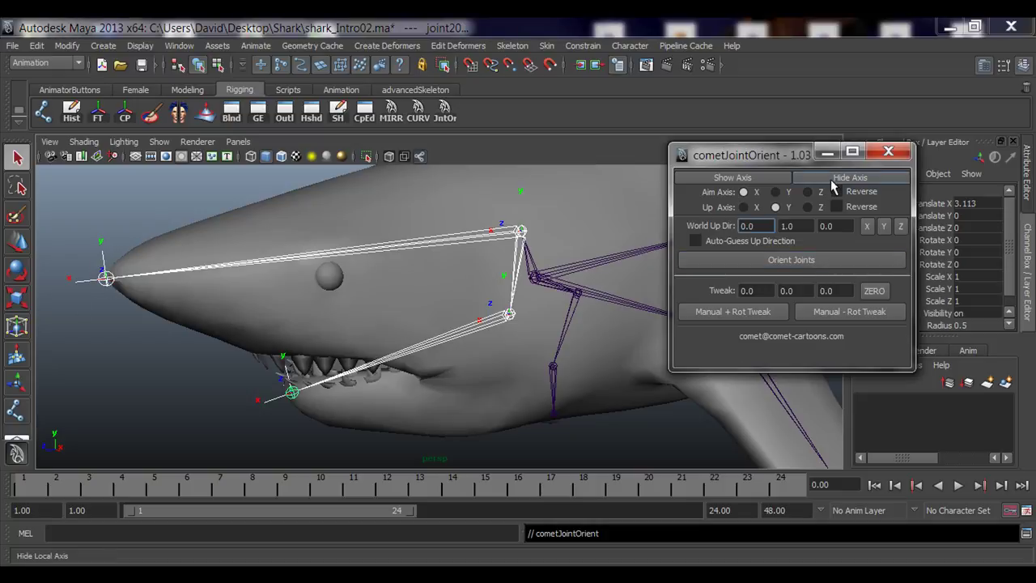
pyautogui.keyDown('alt'); pyautogui.moveTo(432, 301); pyautogui.dragTo(155, 176); pyautogui.keyUp('alt')
pyautogui.click(143, 223)
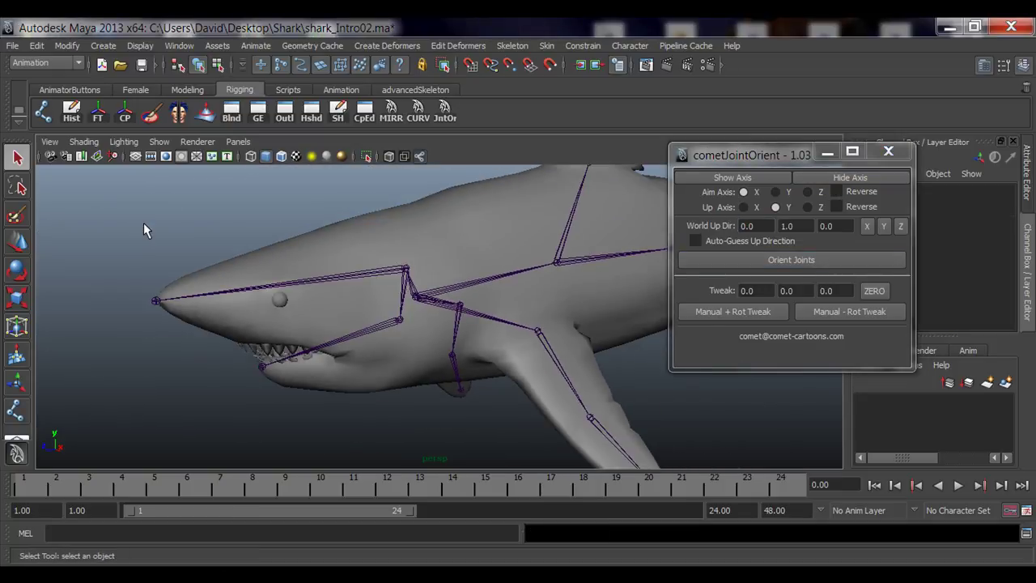
# - Close the cometJointOrient window, select the head chain's base joint and highlight its three rotation channels
pyautogui.click(900, 156)
pyautogui.keyDown('alt'); pyautogui.moveTo(586, 335); pyautogui.dragTo(512, 330, button='right'); pyautogui.keyUp('alt')
pyautogui.moveTo(579, 340)
pyautogui.keyDown('alt'); pyautogui.mouseDown()
pyautogui.moveTo(596, 343)
pyautogui.moveTo(568, 337)
pyautogui.mouseUp(); pyautogui.keyUp('alt')
pyautogui.keyDown('alt'); pyautogui.moveTo(569, 337); pyautogui.dragTo(513, 350, button='right'); pyautogui.keyUp('alt')
pyautogui.keyDown('alt'); pyautogui.moveTo(513, 350); pyautogui.dragTo(477, 353, button='middle'); pyautogui.keyUp('alt')
pyautogui.keyDown('alt'); pyautogui.moveTo(370, 348); pyautogui.dragTo(446, 333, button='right'); pyautogui.keyUp('alt')
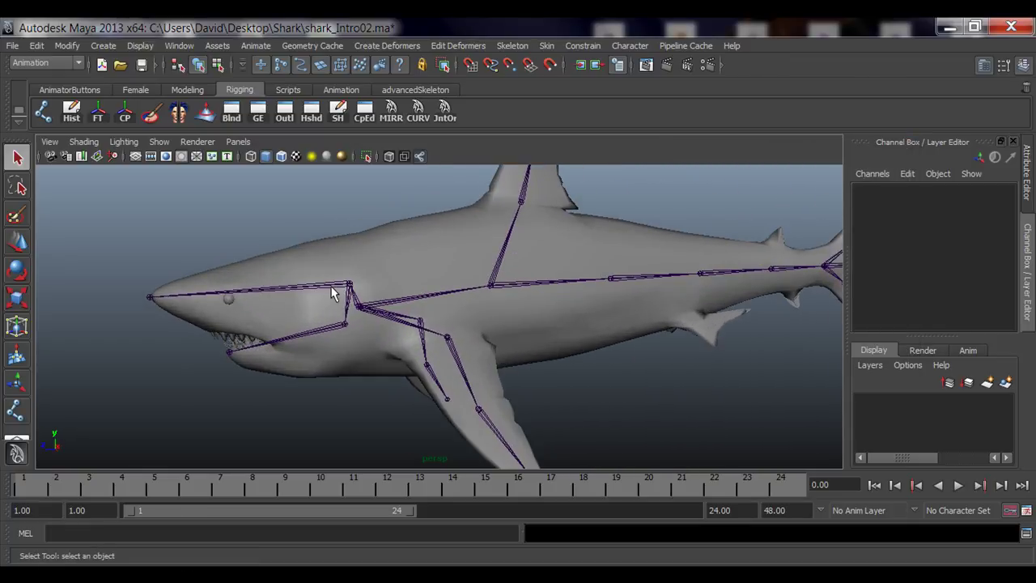
pyautogui.click(352, 287)
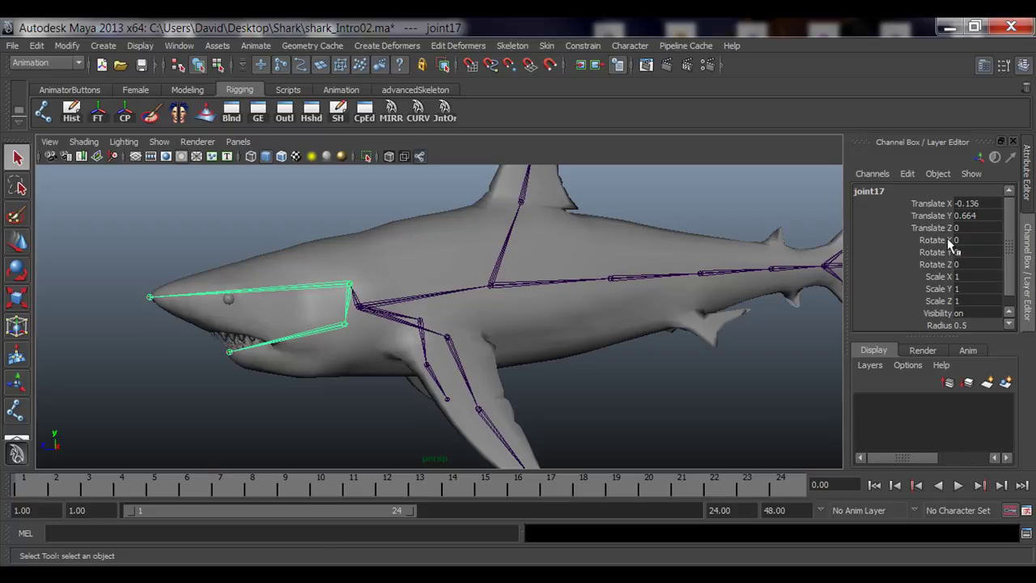
pyautogui.moveTo(949, 241); pyautogui.dragTo(949, 255)
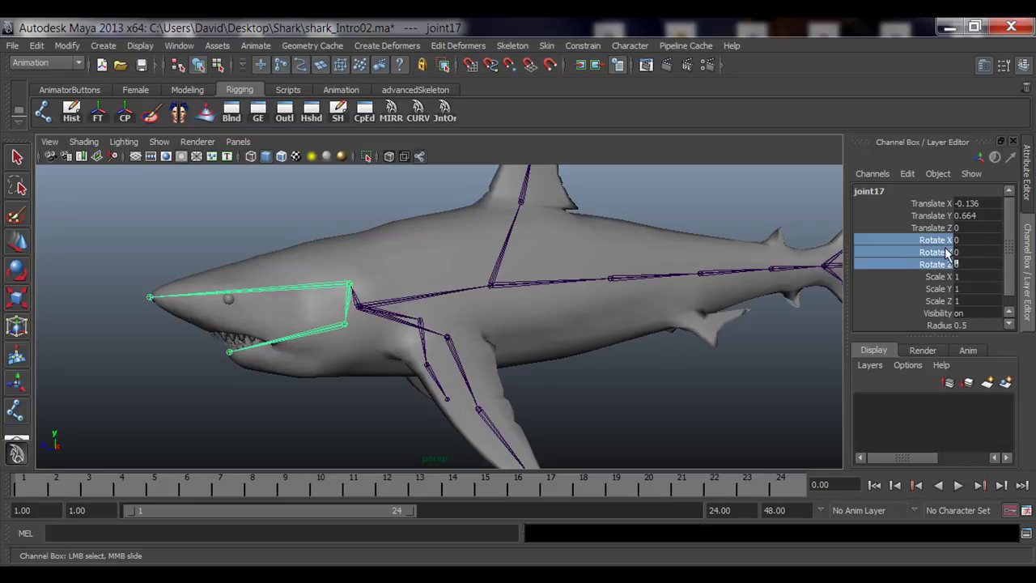
# - Clear the joint selection and switch from the perspective view to the full-size side view
pyautogui.click(493, 285)
pyautogui.keyDown('alt'); pyautogui.moveTo(493, 291); pyautogui.dragTo(324, 336, button='middle'); pyautogui.keyUp('alt')
pyautogui.keyDown('alt'); pyautogui.moveTo(324, 336); pyautogui.dragTo(485, 335, button='right'); pyautogui.keyUp('alt')
pyautogui.keyDown('alt'); pyautogui.moveTo(424, 315); pyautogui.dragTo(518, 320, button='middle'); pyautogui.keyUp('alt')
pyautogui.keyDown('alt'); pyautogui.moveTo(518, 320); pyautogui.dragTo(540, 361); pyautogui.keyUp('alt')
pyautogui.keyDown('alt'); pyautogui.moveTo(541, 361); pyautogui.dragTo(489, 332, button='right'); pyautogui.keyUp('alt')
pyautogui.click(396, 381)
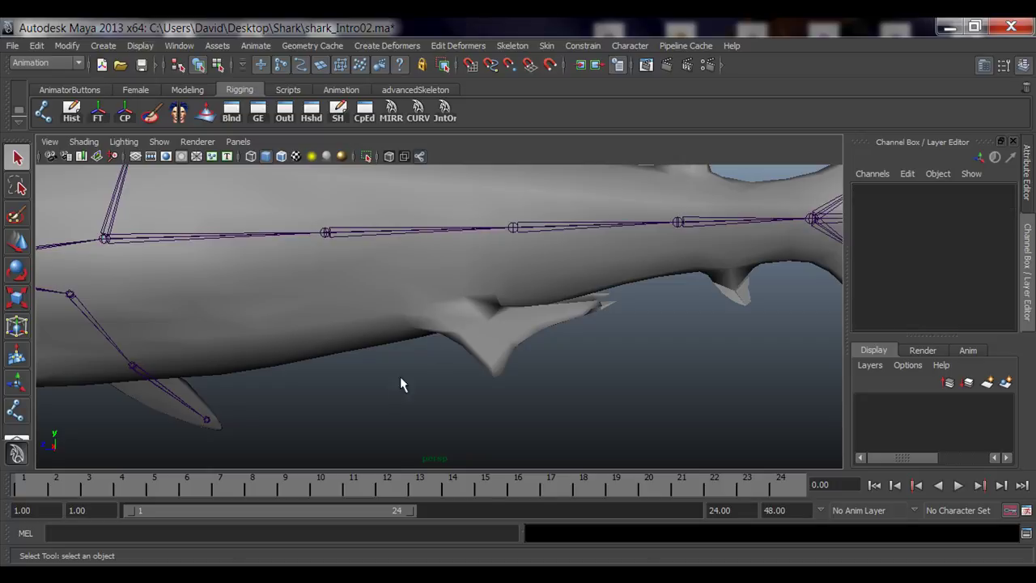
pyautogui.press('space')
pyautogui.press('space')
# - Draw a three-joint chain from inside the lower body through the pelvic fin to its rear tip
pyautogui.keyDown('alt'); pyautogui.moveTo(657, 372); pyautogui.dragTo(331, 384, button='middle'); pyautogui.keyUp('alt')
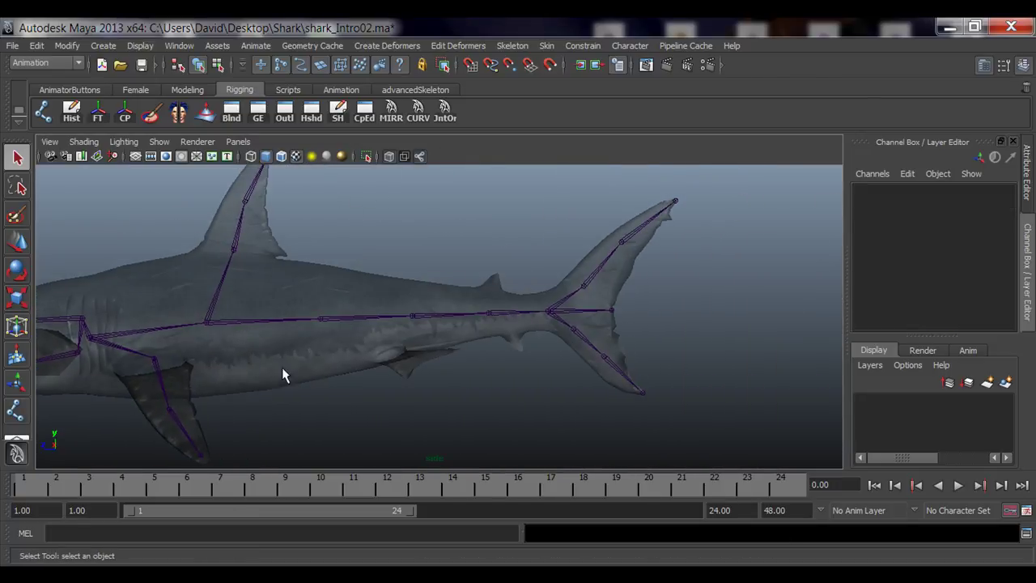
pyautogui.keyDown('alt'); pyautogui.moveTo(282, 368); pyautogui.dragTo(280, 399, button='right'); pyautogui.keyUp('alt')
pyautogui.keyDown('alt'); pyautogui.moveTo(280, 400); pyautogui.dragTo(352, 343, button='middle'); pyautogui.keyUp('alt')
pyautogui.keyDown('alt'); pyautogui.moveTo(421, 360); pyautogui.dragTo(514, 368, button='right'); pyautogui.keyUp('alt')
pyautogui.keyDown('alt'); pyautogui.moveTo(556, 371); pyautogui.dragTo(540, 356, button='middle'); pyautogui.keyUp('alt')
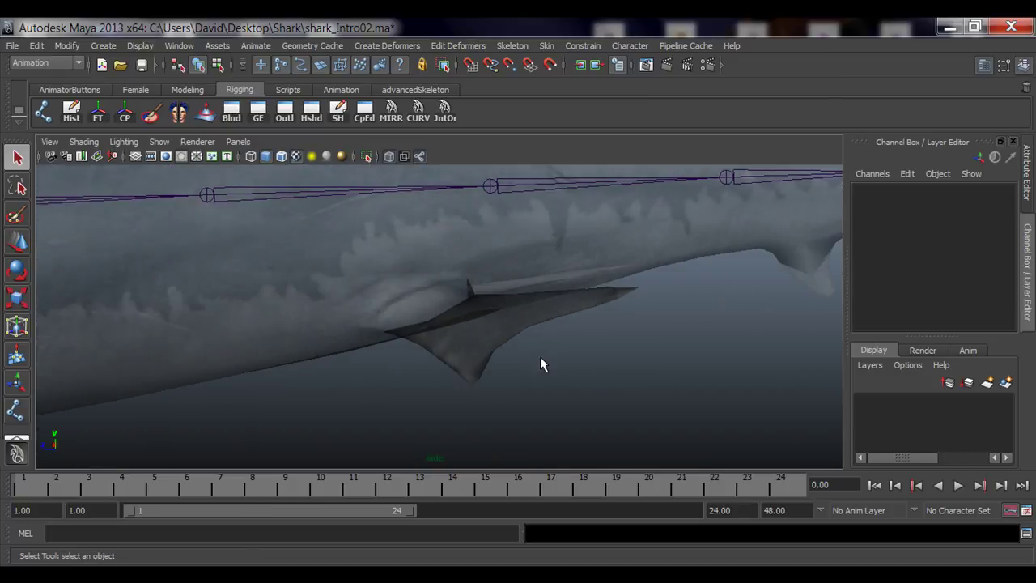
pyautogui.keyDown('alt'); pyautogui.moveTo(539, 356); pyautogui.dragTo(514, 344, button='right'); pyautogui.keyUp('alt')
pyautogui.click(49, 114)
pyautogui.click(42, 113)
pyautogui.keyDown('alt'); pyautogui.moveTo(220, 305); pyautogui.dragTo(410, 293, button='right'); pyautogui.keyUp('alt')
pyautogui.click(398, 284)
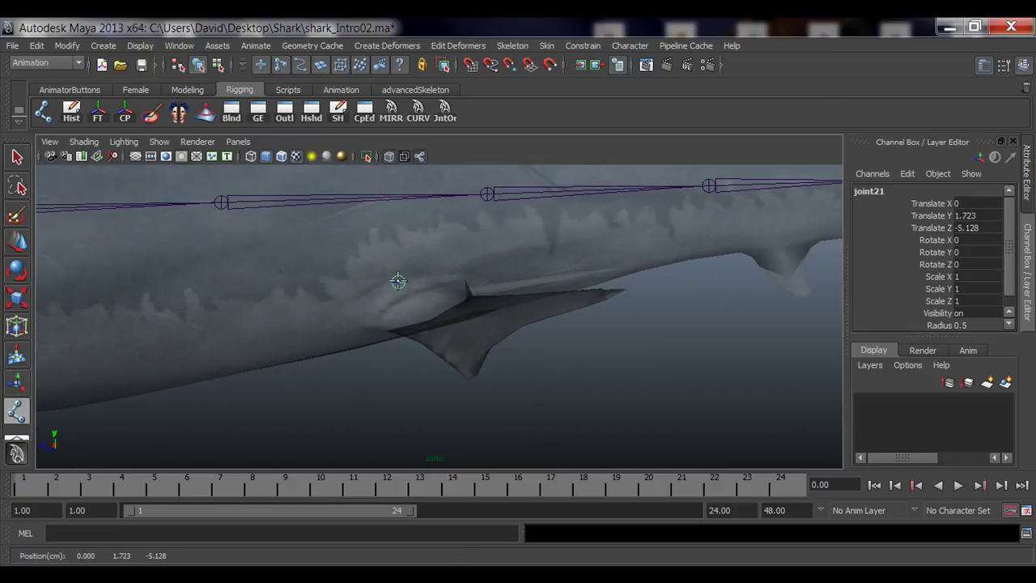
pyautogui.click(469, 319)
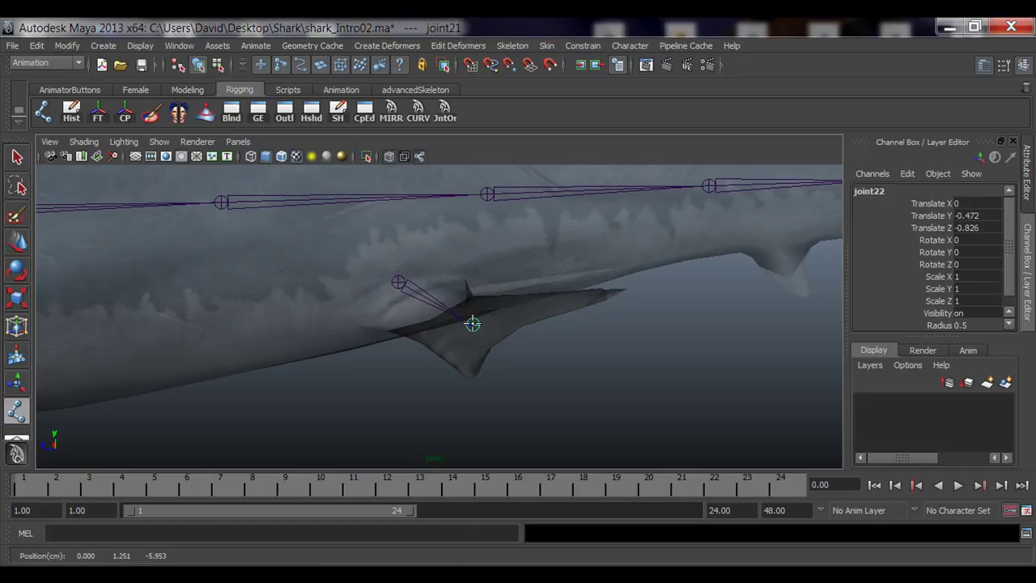
pyautogui.click(618, 296)
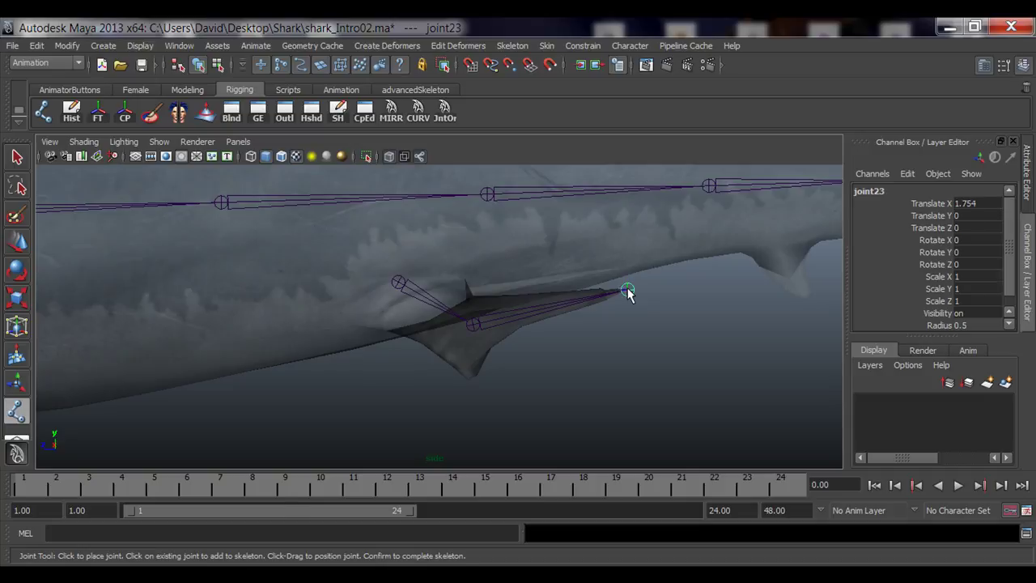
pyautogui.press('q')
# - Return to the full-size perspective view, framed on the new pelvic fin chain
pyautogui.keyDown('alt'); pyautogui.moveTo(627, 291); pyautogui.dragTo(541, 382, button='middle'); pyautogui.keyUp('alt')
pyautogui.press('space')
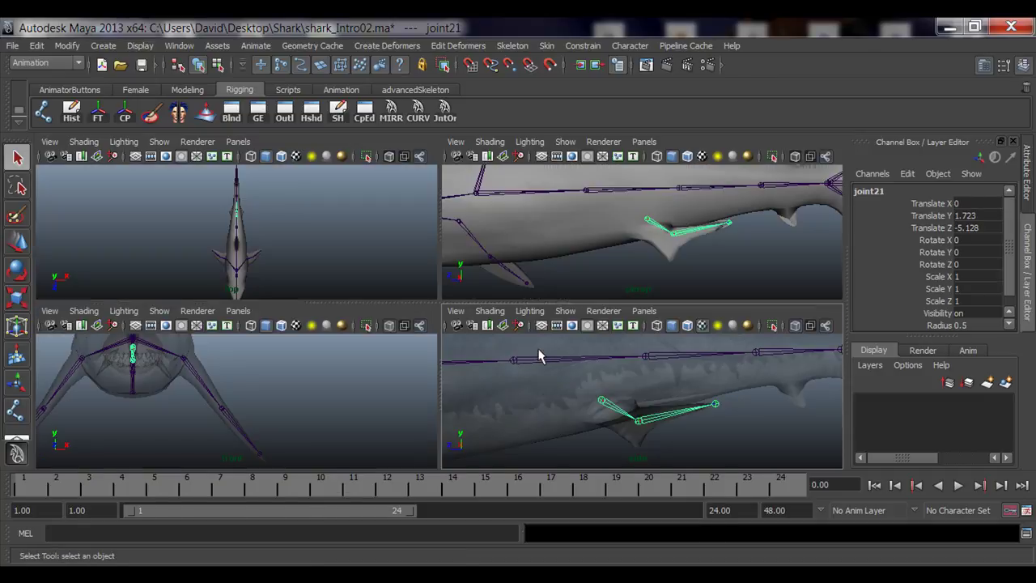
pyautogui.keyDown('alt'); pyautogui.moveTo(658, 233); pyautogui.dragTo(720, 228, button='right'); pyautogui.keyUp('alt')
pyautogui.keyDown('alt'); pyautogui.moveTo(720, 228); pyautogui.dragTo(646, 241, button='middle'); pyautogui.keyUp('alt')
pyautogui.press('space')
# - Show the mesh in X-ray shading and move the pelvic fin chain's base joint sideways to a Translate X of about 0.58
pyautogui.keyDown('alt'); pyautogui.moveTo(325, 289); pyautogui.dragTo(513, 278); pyautogui.keyUp('alt')
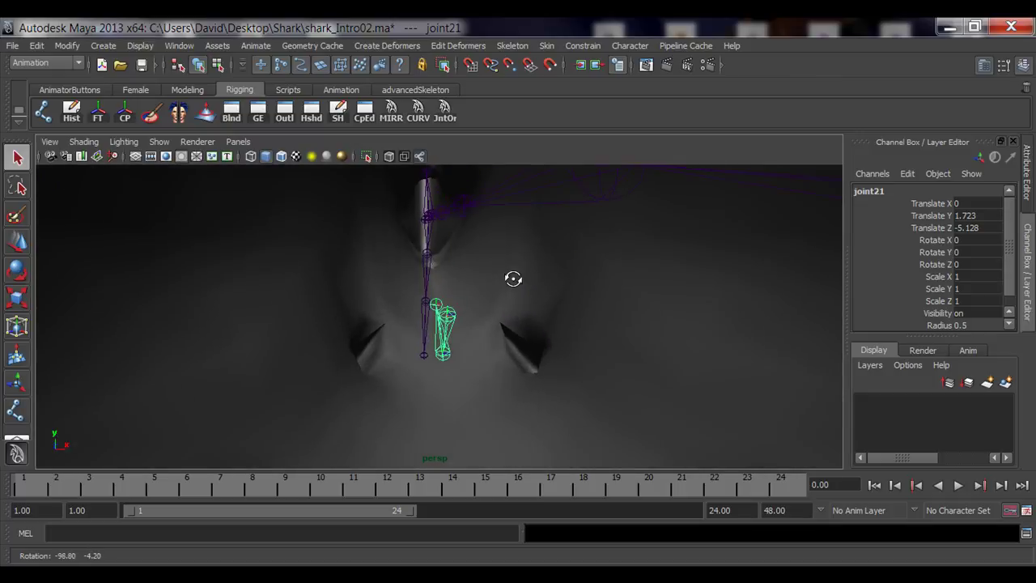
pyautogui.keyDown('alt'); pyautogui.moveTo(485, 328); pyautogui.dragTo(492, 292); pyautogui.keyUp('alt')
pyautogui.press('e')
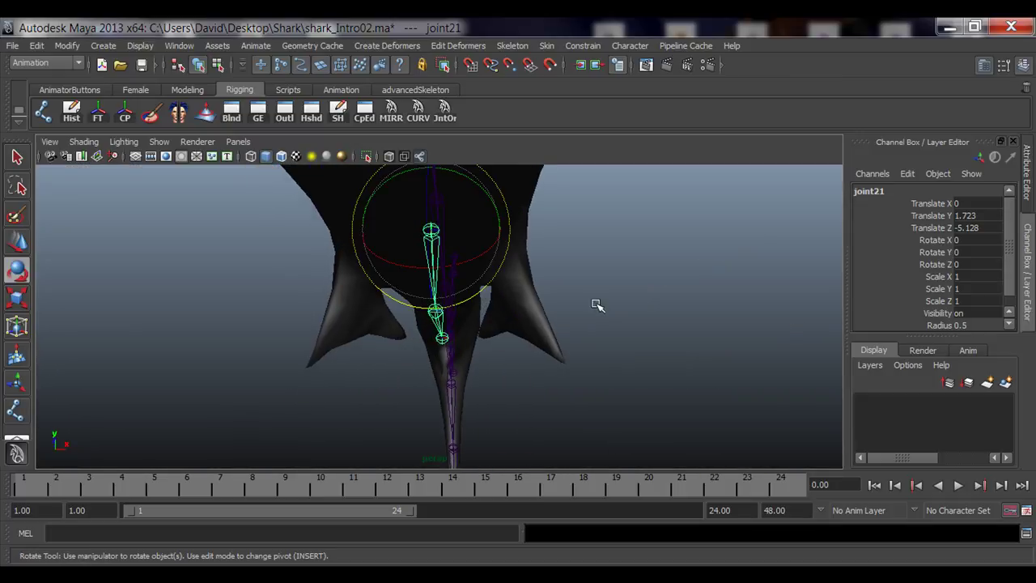
pyautogui.keyDown('alt'); pyautogui.moveTo(596, 305); pyautogui.dragTo(304, 316); pyautogui.keyUp('alt')
pyautogui.keyDown('alt'); pyautogui.moveTo(378, 316); pyautogui.dragTo(321, 324); pyautogui.keyUp('alt')
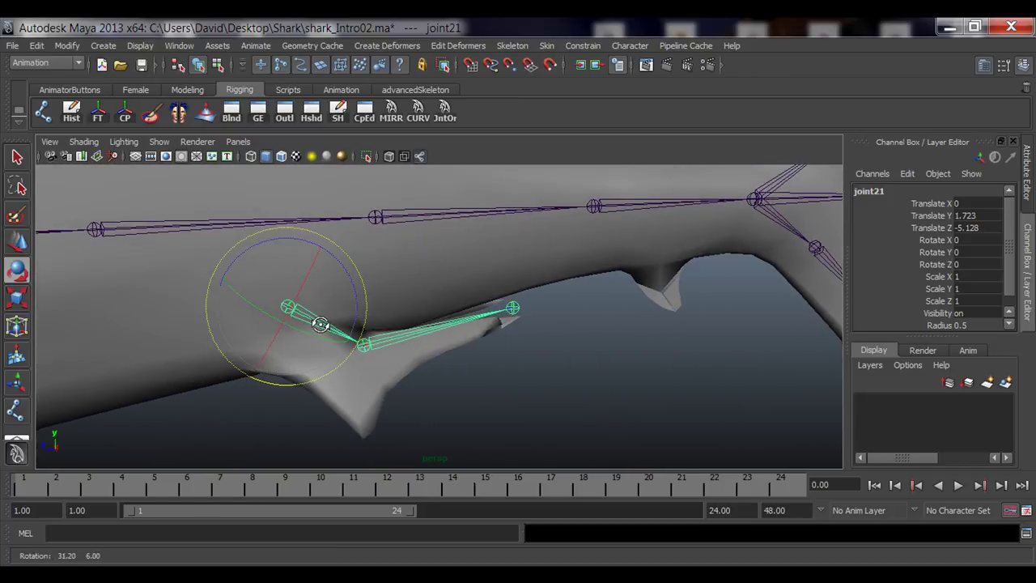
pyautogui.press('w')
pyautogui.keyDown('alt'); pyautogui.moveTo(311, 372); pyautogui.dragTo(347, 324); pyautogui.keyUp('alt')
pyautogui.keyDown('alt'); pyautogui.moveTo(398, 168); pyautogui.dragTo(424, 324); pyautogui.keyUp('alt')
pyautogui.moveTo(377, 291); pyautogui.dragTo(518, 309)
pyautogui.keyDown('alt'); pyautogui.moveTo(517, 309); pyautogui.dragTo(428, 353); pyautogui.keyUp('alt')
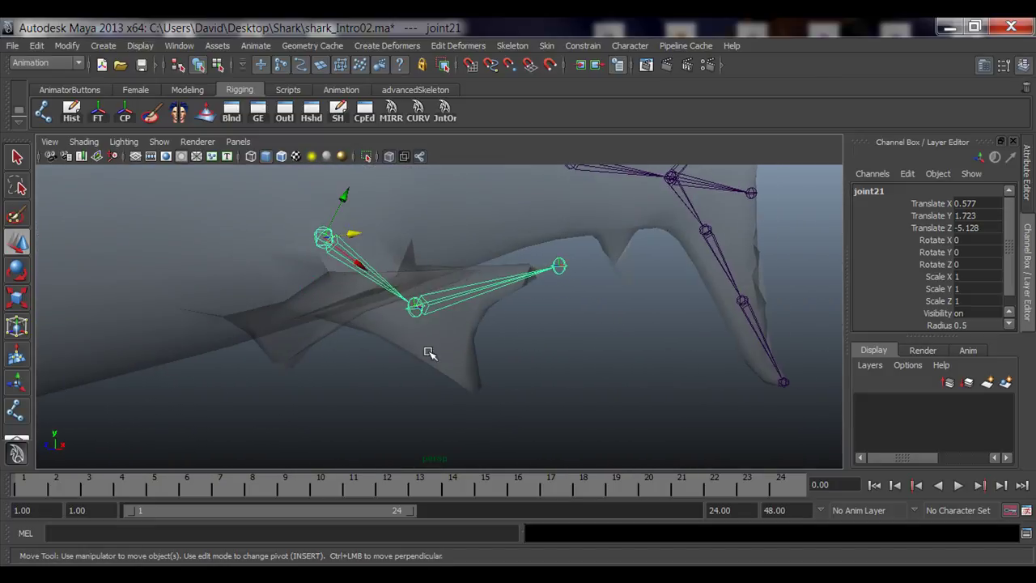
pyautogui.click(413, 306)
pyautogui.keyDown('alt'); pyautogui.moveTo(413, 307); pyautogui.dragTo(426, 361); pyautogui.keyUp('alt')
pyautogui.moveTo(457, 373); pyautogui.dragTo(472, 392)
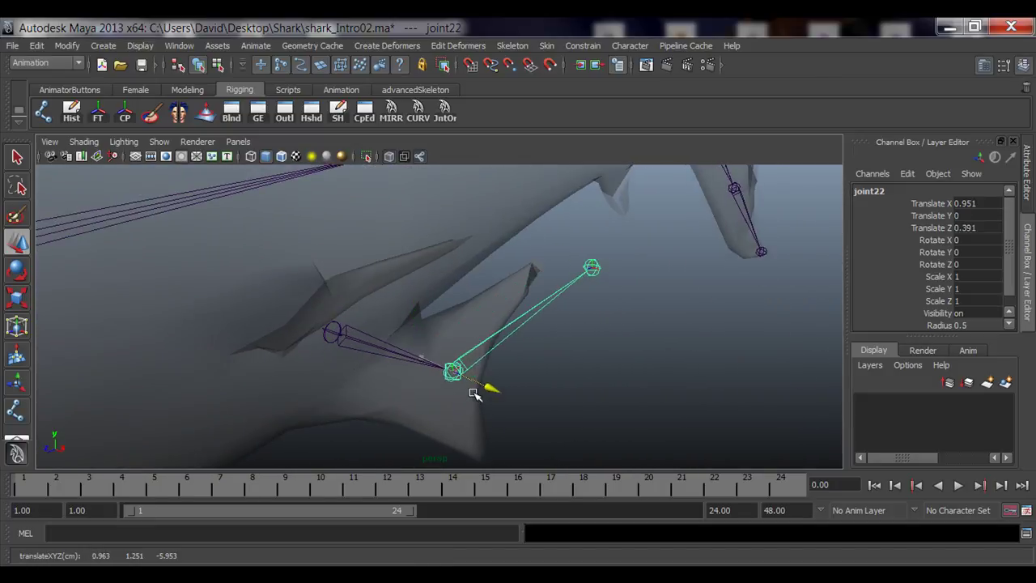
pyautogui.hotkey('ctrl', 'z')
pyautogui.hotkey('ctrl', 'z')
pyautogui.hotkey('ctrl', 'z')
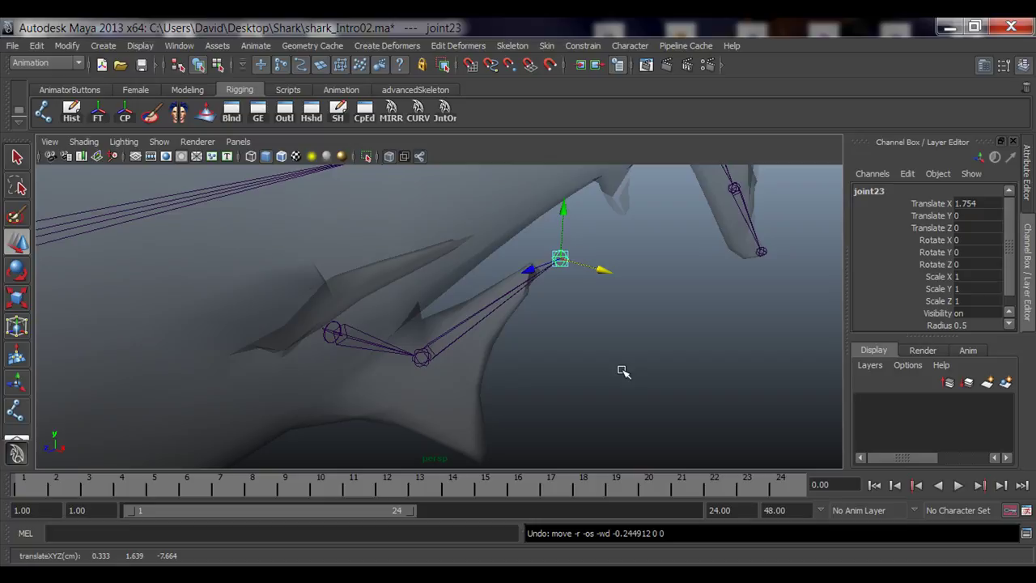
# - Rotate the pelvic fin chain's base joint to about -44.5 degrees in X and -18.9 degrees in Y
pyautogui.click(331, 333)
pyautogui.press('e')
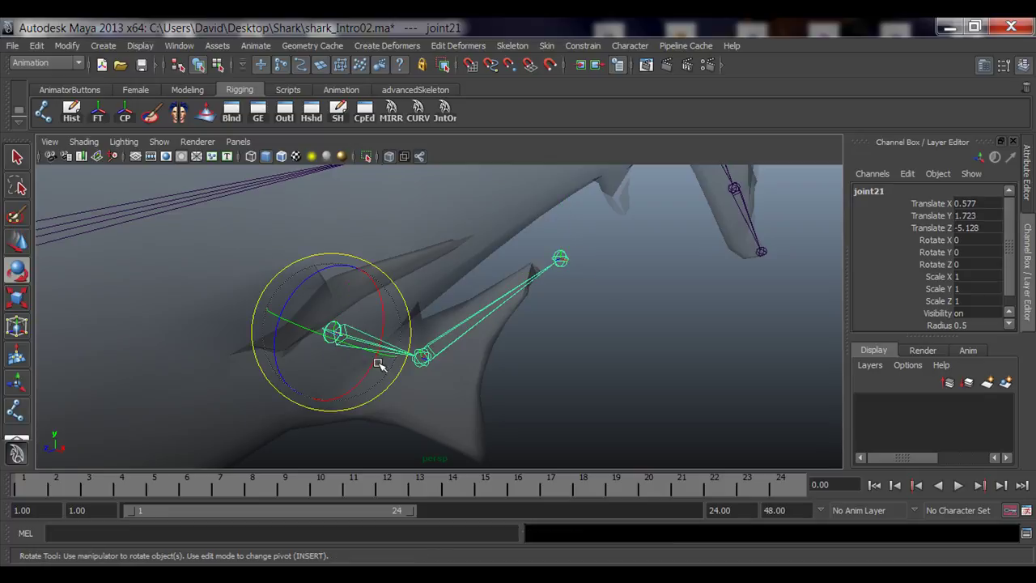
pyautogui.moveTo(365, 353); pyautogui.dragTo(543, 326)
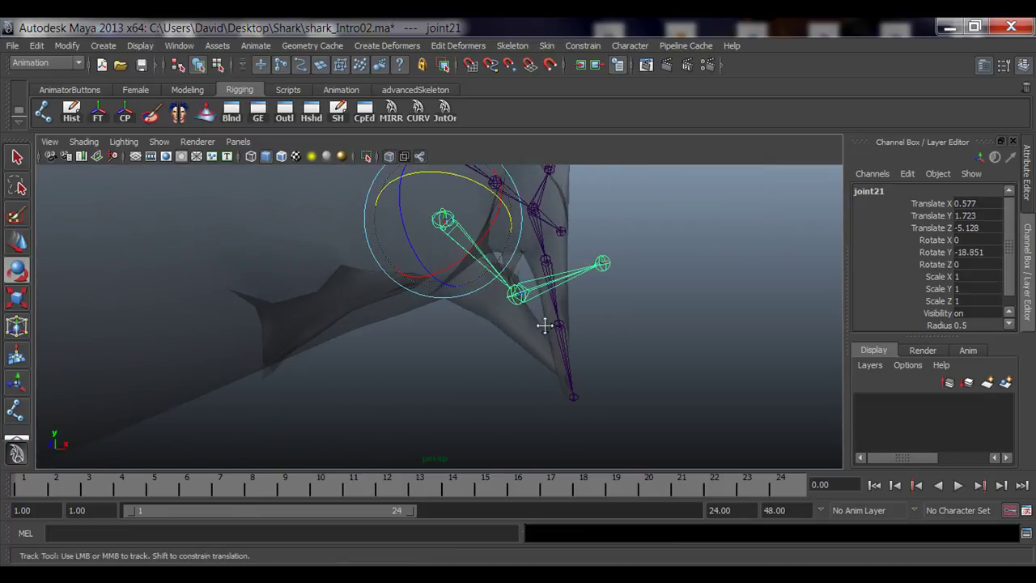
pyautogui.keyDown('alt'); pyautogui.moveTo(544, 326); pyautogui.dragTo(544, 422, button='middle'); pyautogui.keyUp('alt')
pyautogui.keyDown('alt'); pyautogui.moveTo(544, 423); pyautogui.dragTo(524, 374); pyautogui.keyUp('alt')
pyautogui.moveTo(482, 402); pyautogui.dragTo(506, 358)
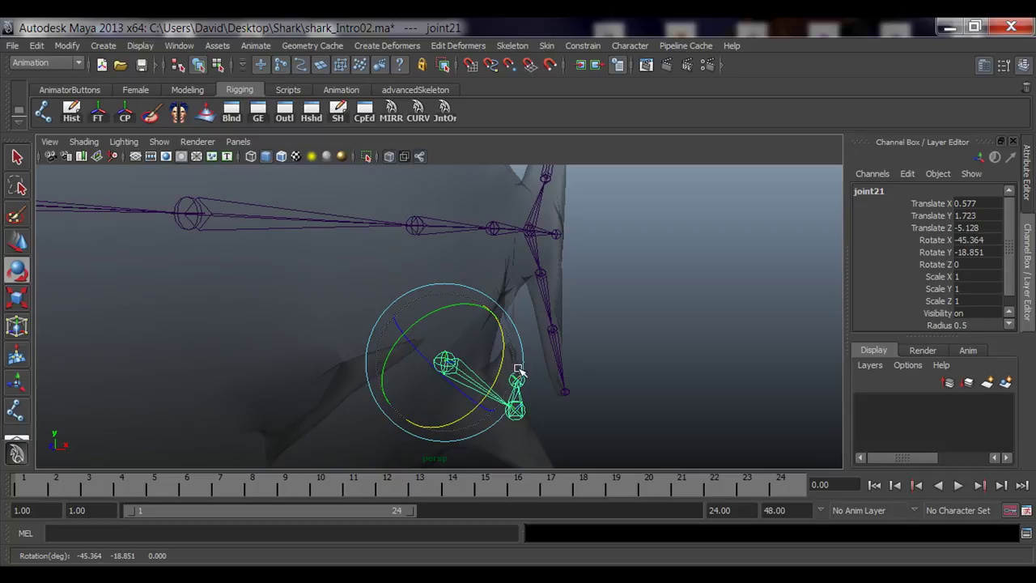
pyautogui.moveTo(472, 337); pyautogui.dragTo(319, 363)
pyautogui.hotkey('ctrl', 'z')
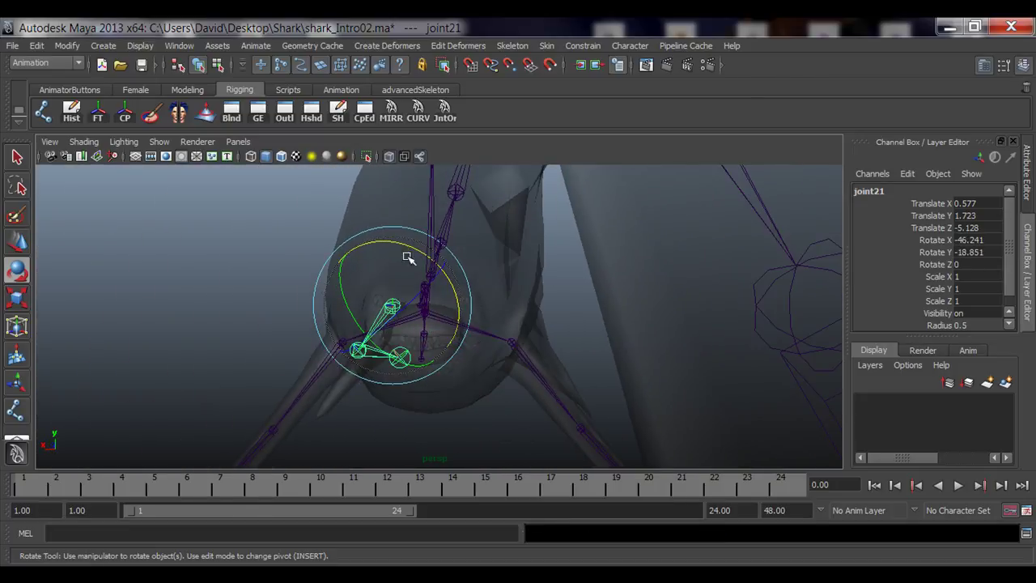
pyautogui.moveTo(405, 247); pyautogui.dragTo(407, 249)
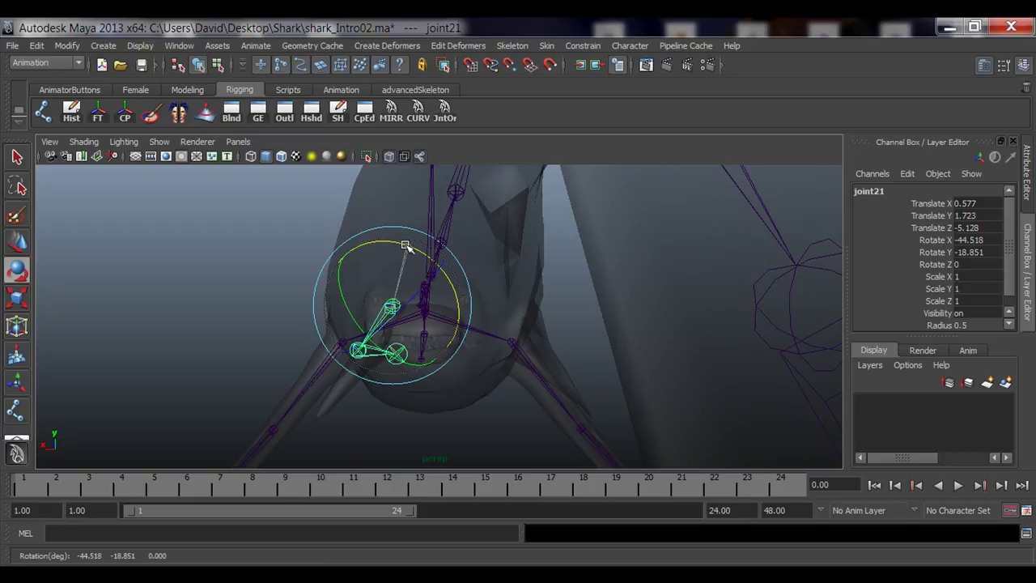
# - Rotate the pelvic fin chain's middle joint about 8.6 degrees in Z to follow the fin
pyautogui.keyDown('alt'); pyautogui.moveTo(344, 411); pyautogui.dragTo(548, 439); pyautogui.keyUp('alt')
pyautogui.keyDown('alt'); pyautogui.moveTo(474, 409); pyautogui.dragTo(475, 430); pyautogui.keyUp('alt')
pyautogui.press('q')
pyautogui.click(488, 380)
pyautogui.press('e')
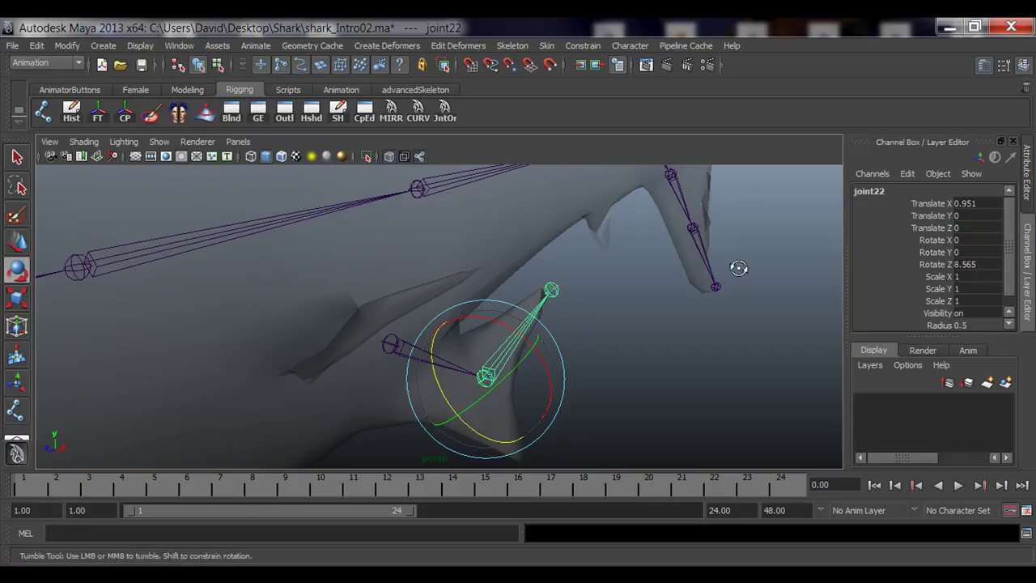
pyautogui.keyDown('alt'); pyautogui.moveTo(736, 271); pyautogui.dragTo(458, 245); pyautogui.keyUp('alt')
pyautogui.press('q')
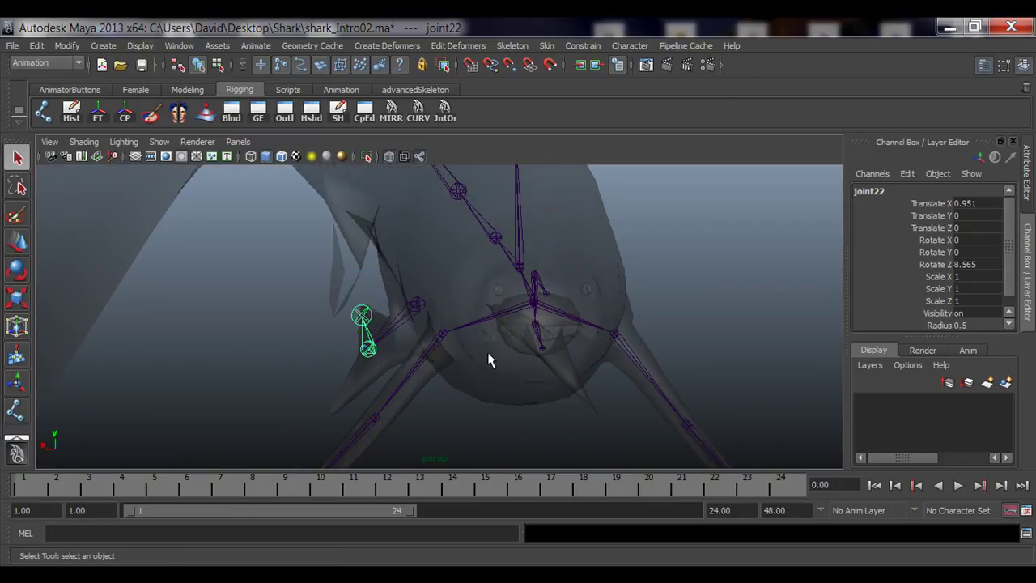
# - Refine the pelvic fin base joint's rotation to about -27, -14.5 and -3.3 degrees in X, Y and Z
pyautogui.click(289, 355)
pyautogui.moveTo(289, 354)
pyautogui.keyDown('alt'); pyautogui.mouseDown()
pyautogui.moveTo(384, 382)
pyautogui.moveTo(365, 370)
pyautogui.moveTo(326, 379)
pyautogui.moveTo(294, 365)
pyautogui.mouseUp(); pyautogui.keyUp('alt')
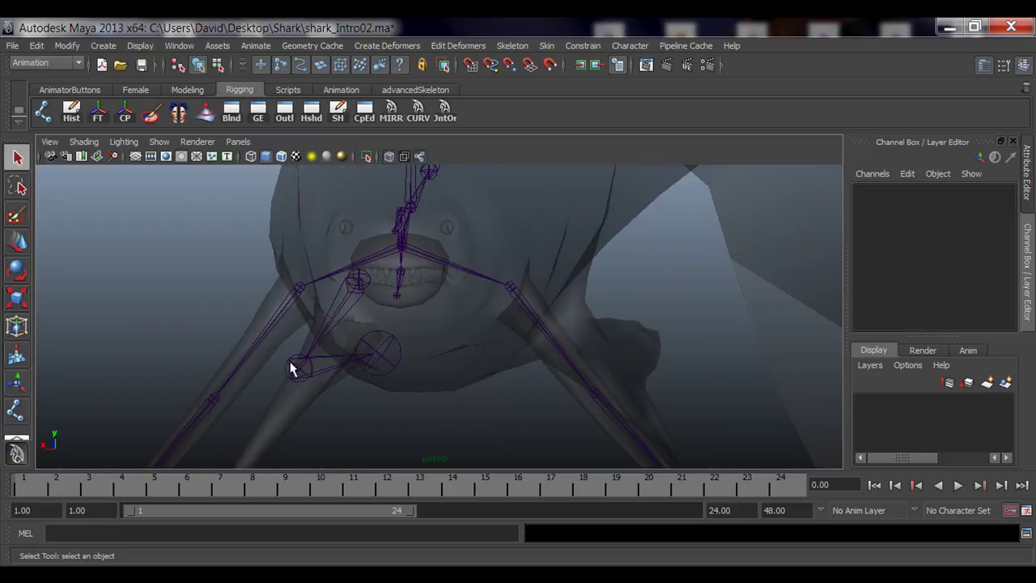
pyautogui.click(289, 365)
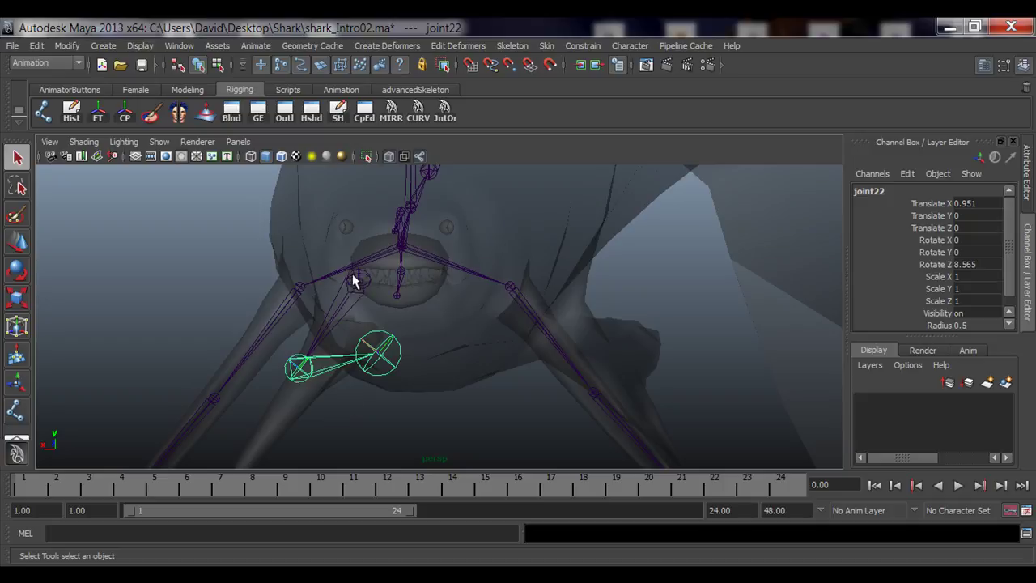
pyautogui.press('e')
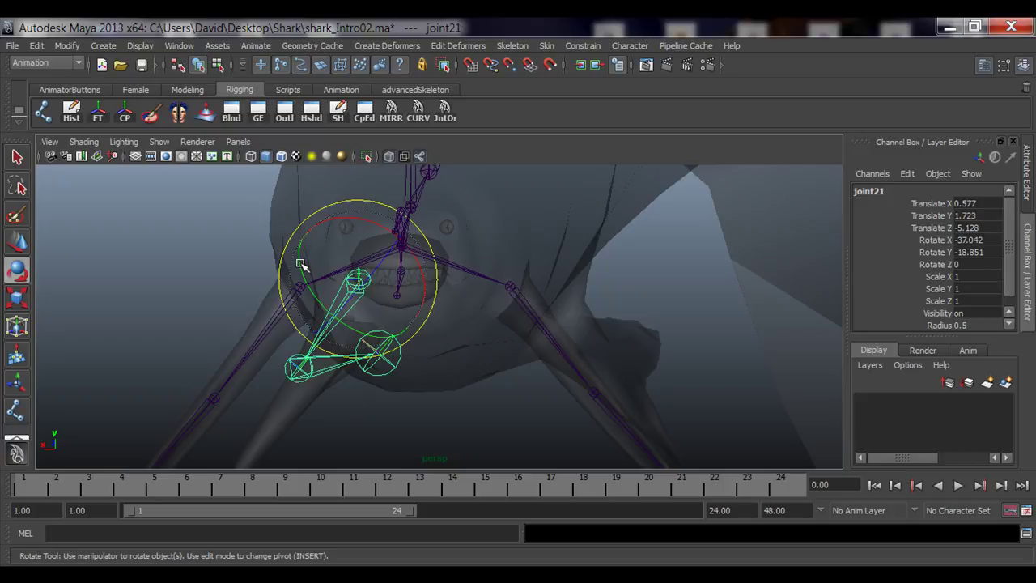
pyautogui.moveTo(299, 264); pyautogui.dragTo(302, 269)
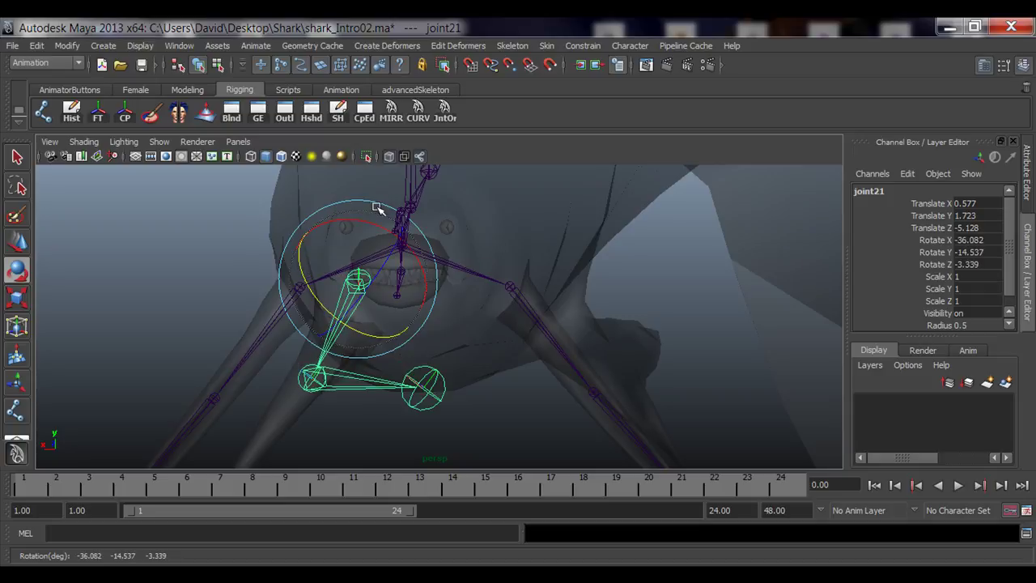
pyautogui.moveTo(368, 224); pyautogui.dragTo(477, 280)
pyautogui.keyDown('alt'); pyautogui.moveTo(555, 354); pyautogui.dragTo(487, 378); pyautogui.keyUp('alt')
pyautogui.press('q')
pyautogui.click(414, 318)
pyautogui.press('e')
pyautogui.keyDown('alt'); pyautogui.moveTo(367, 360); pyautogui.dragTo(429, 383); pyautogui.keyUp('alt')
pyautogui.hotkey('ctrl', 'z')
# - Try a slight further rotation of the pelvic fin chain's base joint and clear the selection
pyautogui.keyDown('alt'); pyautogui.moveTo(564, 356); pyautogui.dragTo(506, 361); pyautogui.keyUp('alt')
pyautogui.keyDown('alt'); pyautogui.moveTo(507, 361); pyautogui.dragTo(387, 352, button='right'); pyautogui.keyUp('alt')
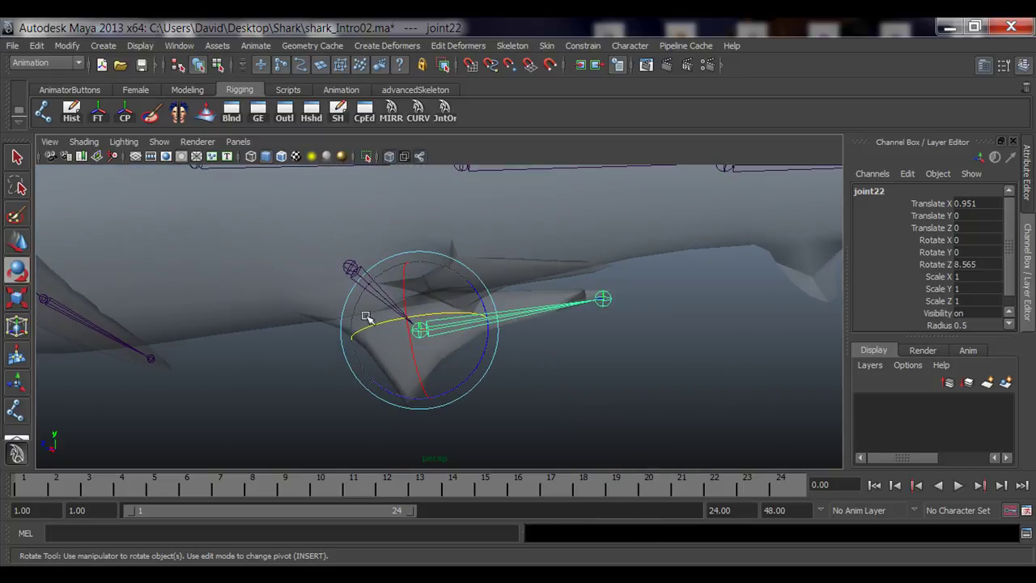
pyautogui.press('q')
pyautogui.click(353, 271)
pyautogui.press('e')
pyautogui.moveTo(380, 330); pyautogui.dragTo(395, 349)
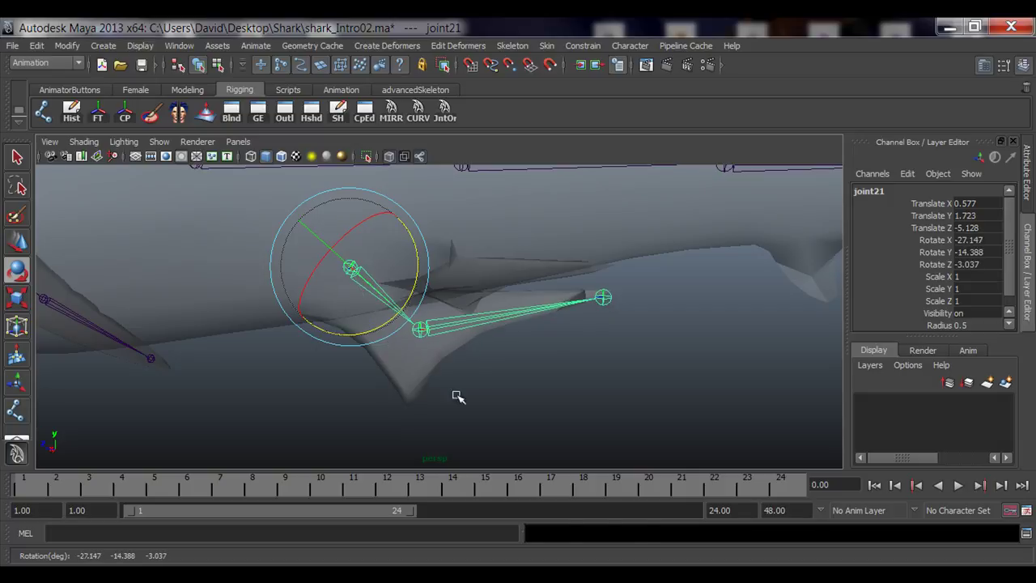
pyautogui.keyDown('alt'); pyautogui.moveTo(455, 395); pyautogui.dragTo(421, 395, button='right'); pyautogui.keyUp('alt')
pyautogui.click(394, 397)
pyautogui.keyDown('alt'); pyautogui.moveTo(348, 365); pyautogui.dragTo(368, 397, button='middle'); pyautogui.keyUp('alt')
pyautogui.press('q')
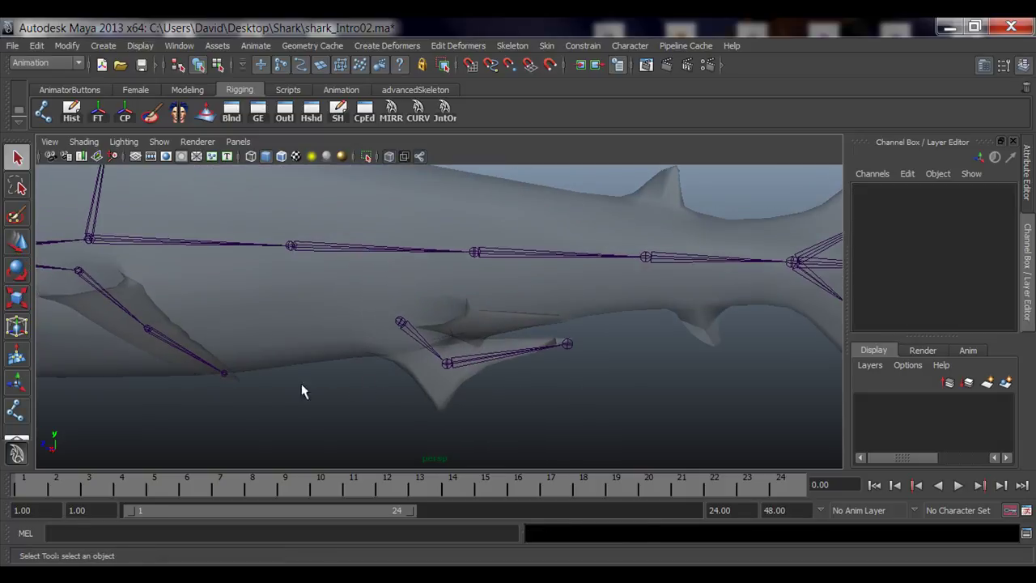
# - Examine the spine joints near the pelvic fin to choose a parent for the fin chain
pyautogui.keyDown('alt'); pyautogui.moveTo(304, 389); pyautogui.dragTo(225, 356, button='right'); pyautogui.keyUp('alt')
pyautogui.click(420, 318)
pyautogui.keyDown('alt'); pyautogui.moveTo(363, 356); pyautogui.dragTo(443, 283, button='right'); pyautogui.keyUp('alt')
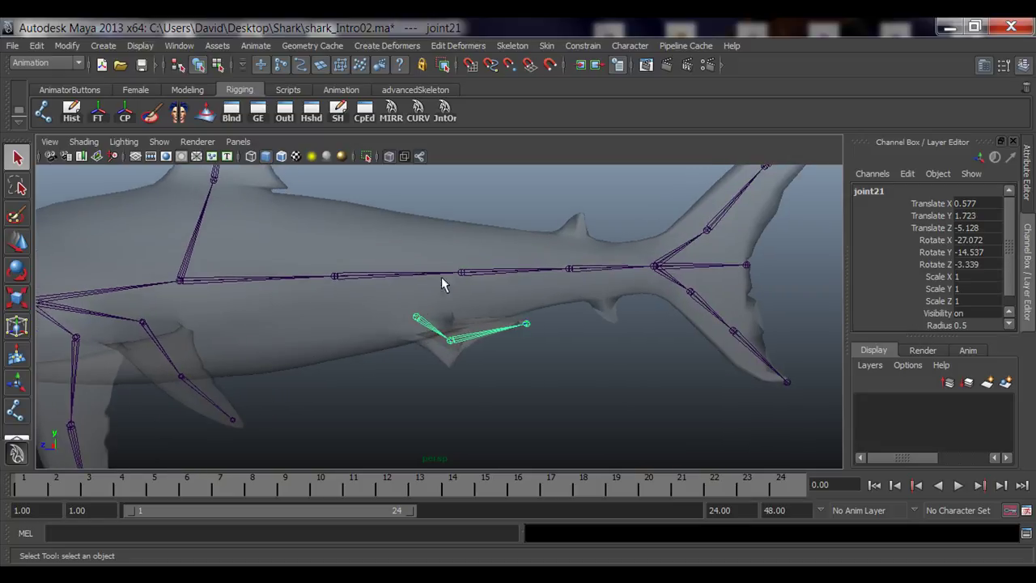
pyautogui.click(466, 274)
pyautogui.keyDown('alt'); pyautogui.moveTo(462, 275); pyautogui.dragTo(407, 323); pyautogui.keyUp('alt')
pyautogui.keyDown('alt'); pyautogui.moveTo(407, 323); pyautogui.dragTo(436, 325, button='right'); pyautogui.keyUp('alt')
pyautogui.keyDown('alt'); pyautogui.moveTo(232, 330); pyautogui.dragTo(186, 318); pyautogui.keyUp('alt')
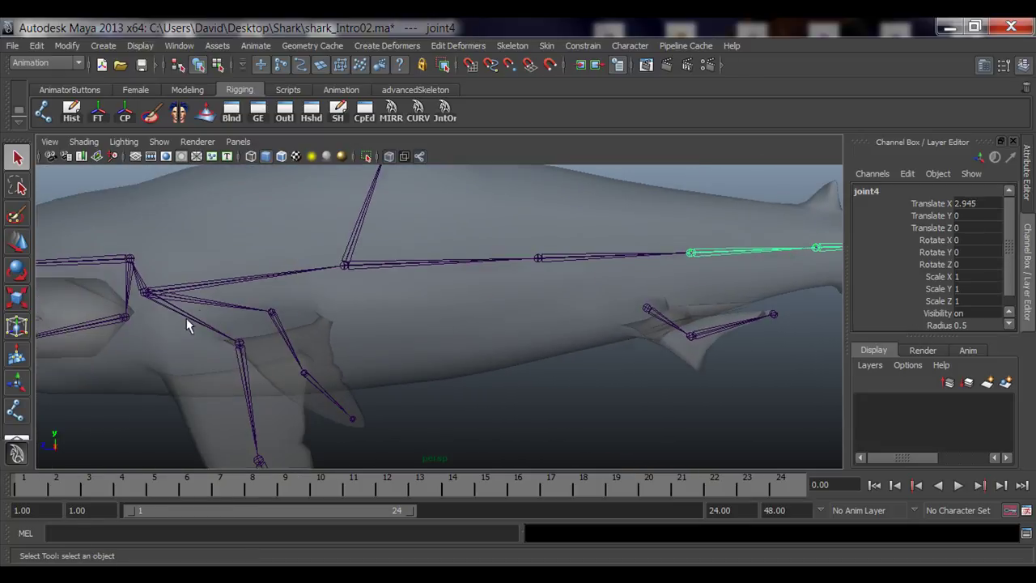
pyautogui.keyDown('alt'); pyautogui.moveTo(498, 333); pyautogui.dragTo(451, 372, button='middle'); pyautogui.keyUp('alt')
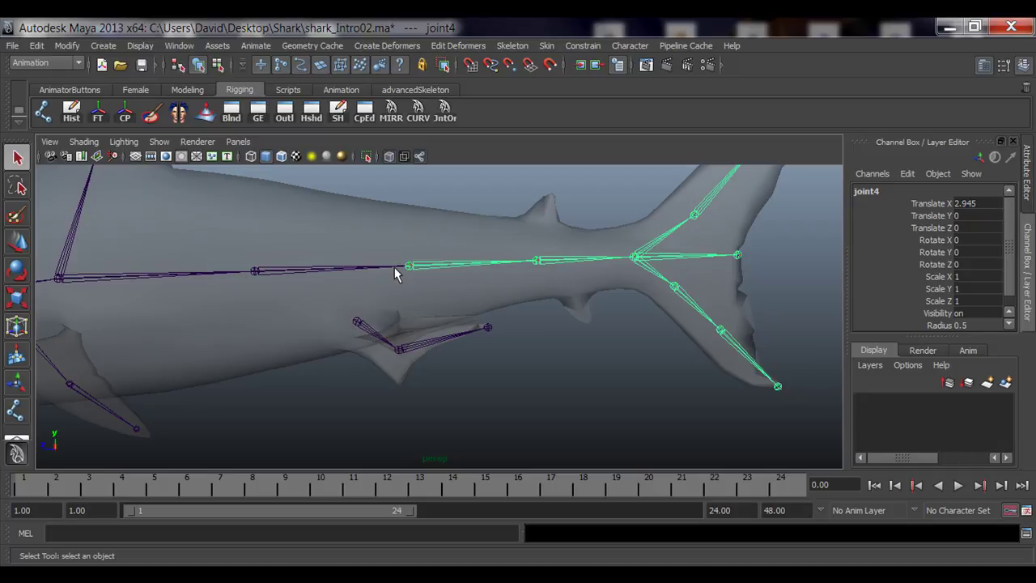
# - Parent the pelvic fin chain's base joint under the spine joint just above the fin
pyautogui.click(356, 324)
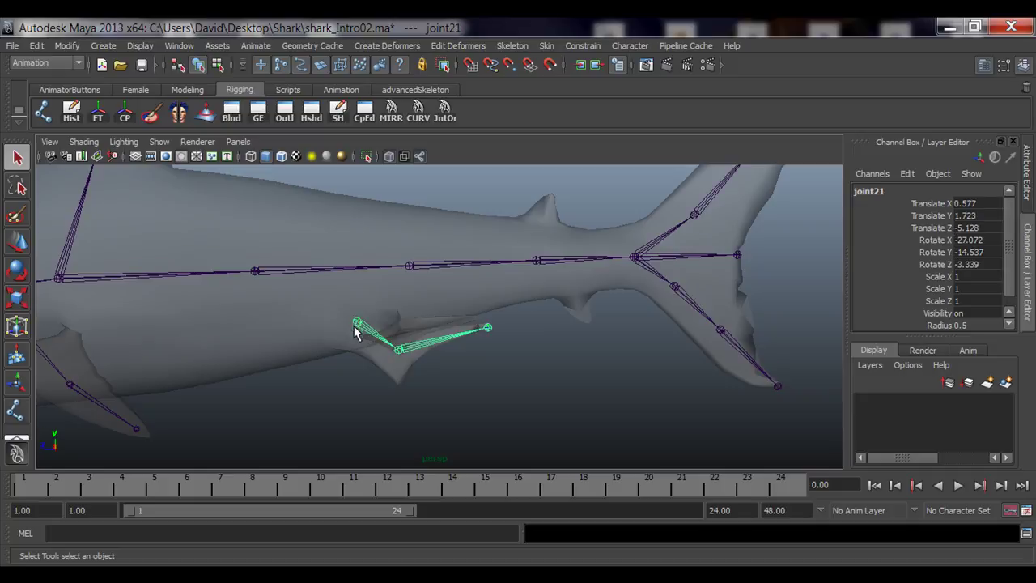
pyautogui.keyDown('shift'); pyautogui.click(406, 264); pyautogui.keyUp('shift')
pyautogui.press('p')
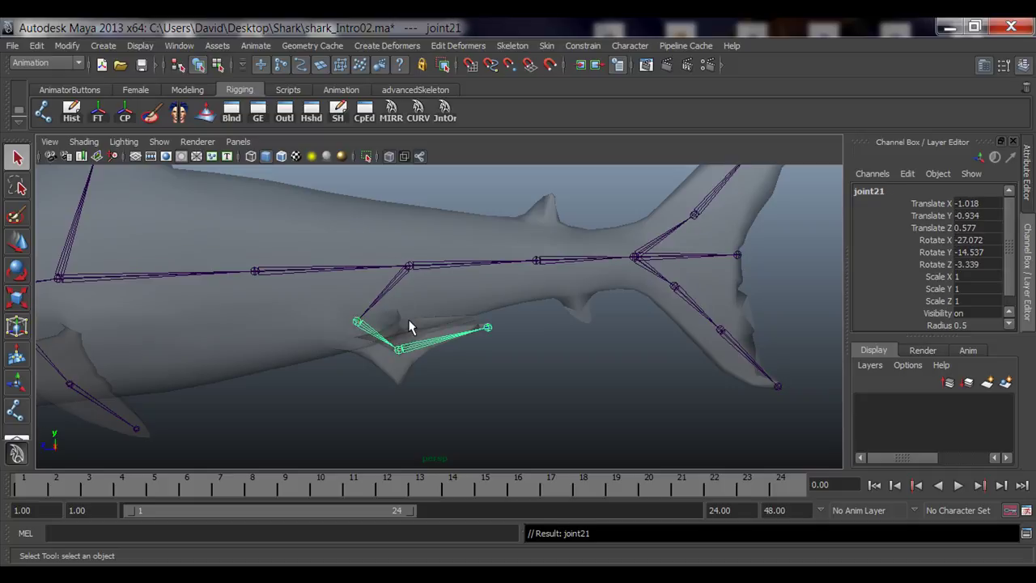
# - Try rotating the spine joint just above the pelvic fin about its Y axis, and undo the rotation
pyautogui.click(411, 264)
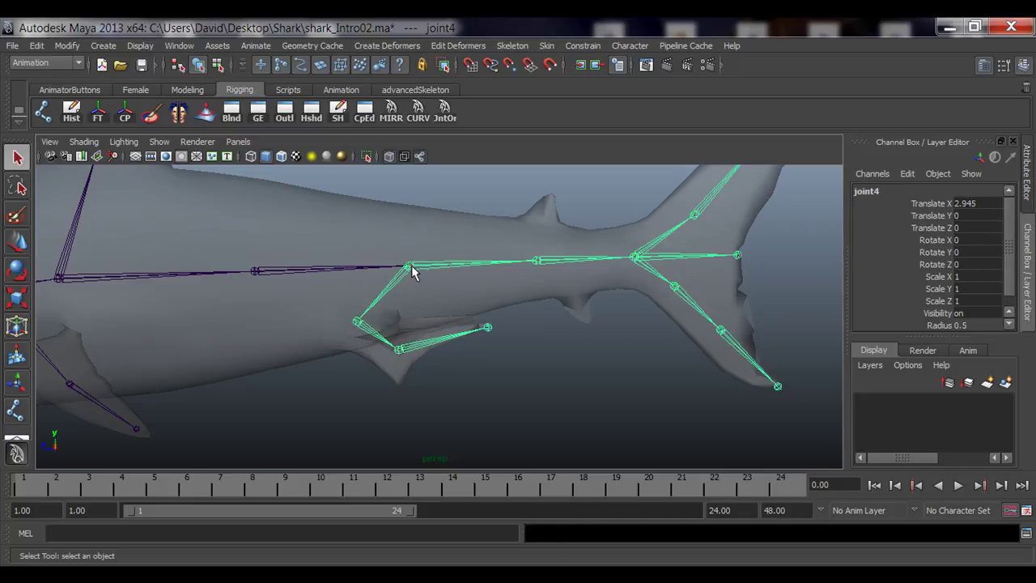
pyautogui.press('e')
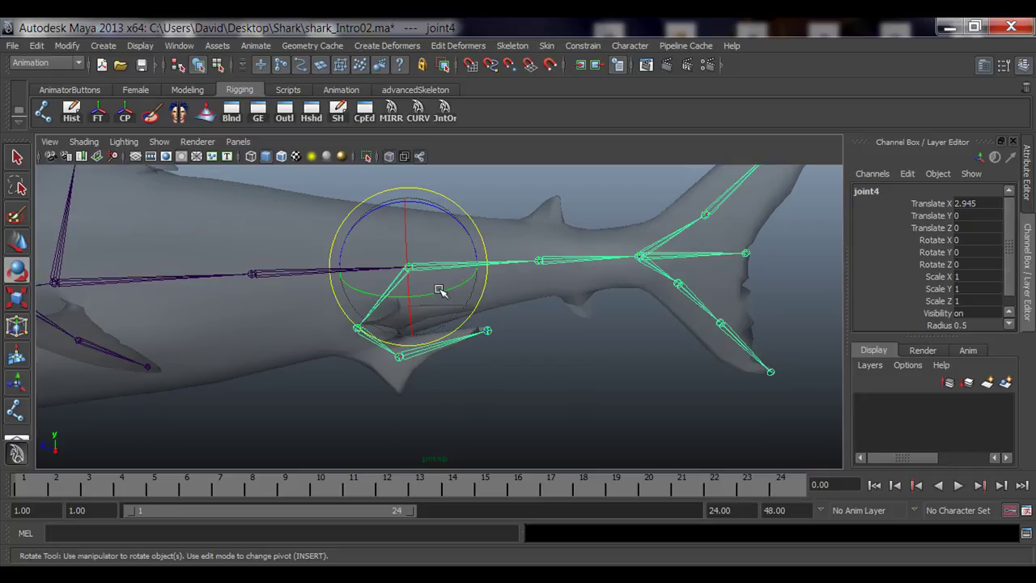
pyautogui.moveTo(439, 288); pyautogui.dragTo(415, 340)
pyautogui.hotkey('ctrl', 'z')
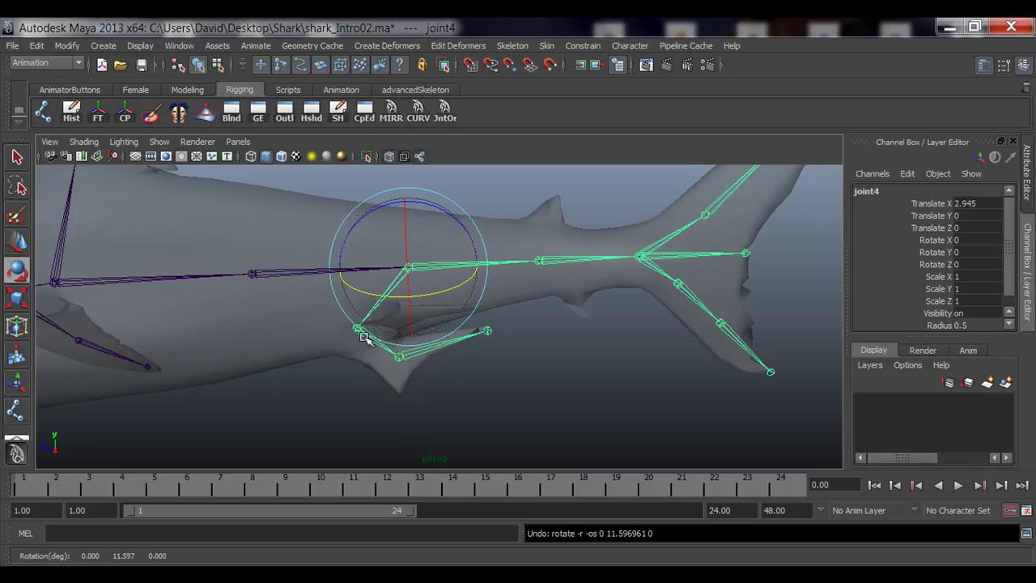
# - Undo the parenting of the pelvic fin chain to the spine joint just above the fin
pyautogui.keyDown('alt'); pyautogui.moveTo(368, 349); pyautogui.dragTo(368, 347); pyautogui.keyUp('alt')
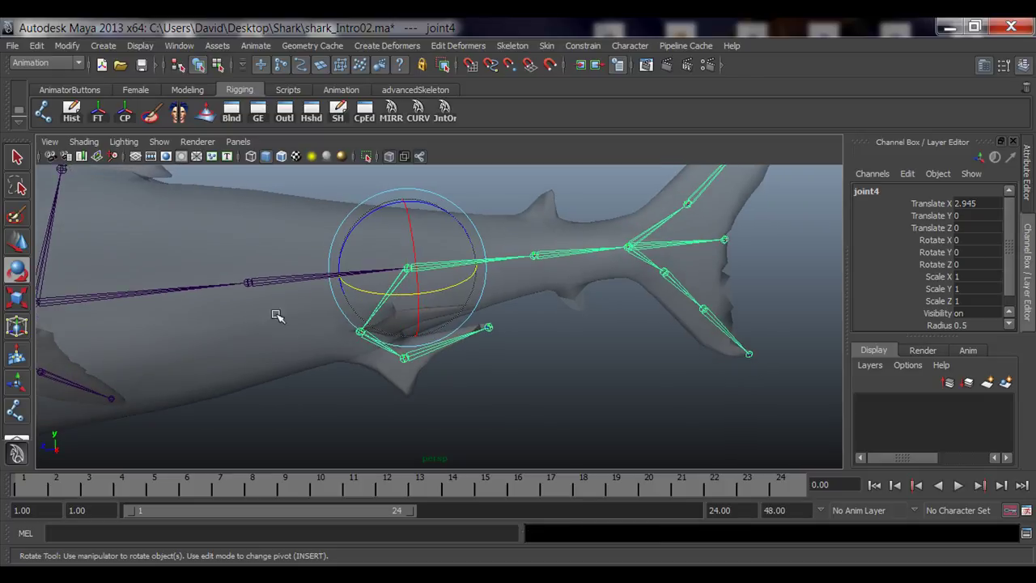
pyautogui.moveTo(320, 379)
pyautogui.keyDown('alt'); pyautogui.mouseDown()
pyautogui.moveTo(288, 364)
pyautogui.moveTo(316, 370)
pyautogui.mouseUp(); pyautogui.keyUp('alt')
pyautogui.hotkey('ctrl', 'z')
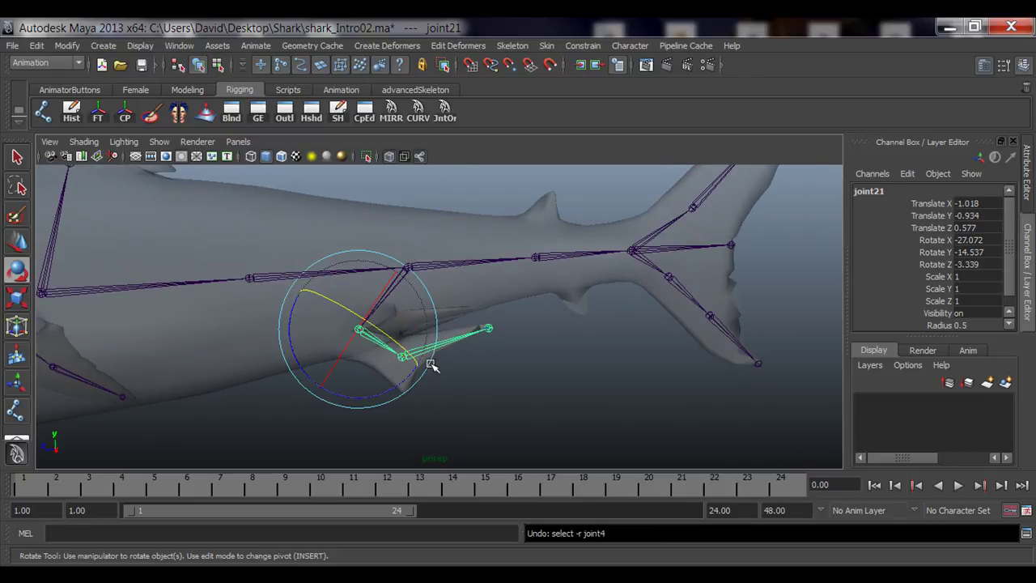
pyautogui.hotkey('ctrl', 'z')
# - Parent the pelvic fin chain's base joint under the spine joint one position farther toward the head
pyautogui.click(474, 373)
pyautogui.click(356, 327)
pyautogui.press('q')
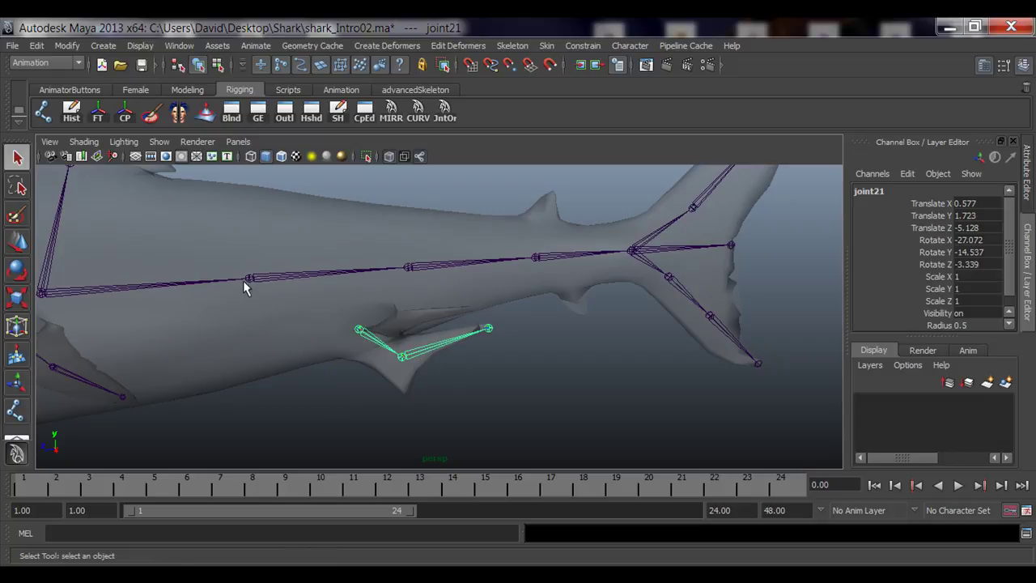
pyautogui.click(249, 279)
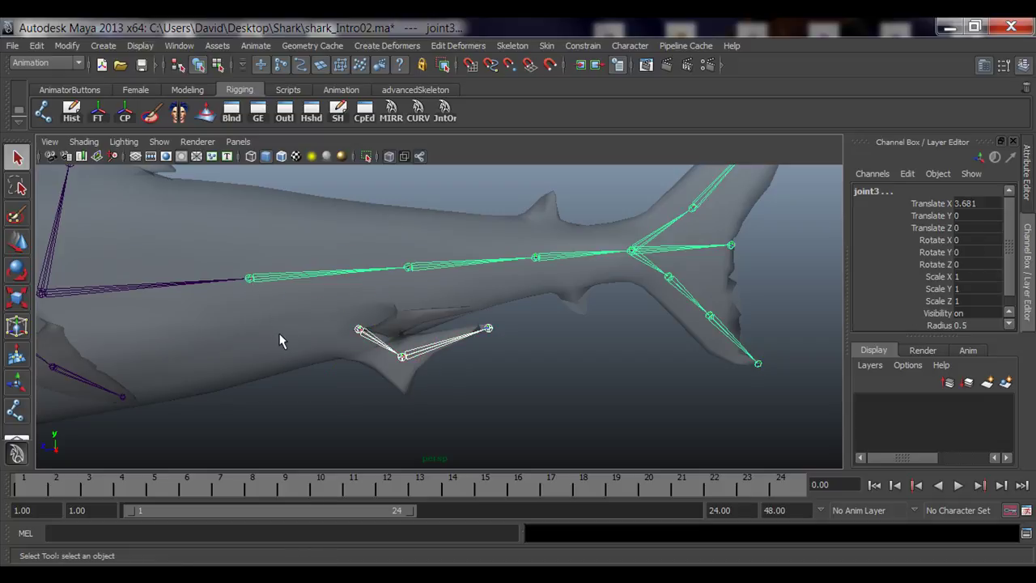
pyautogui.click(359, 400)
pyautogui.click(358, 329)
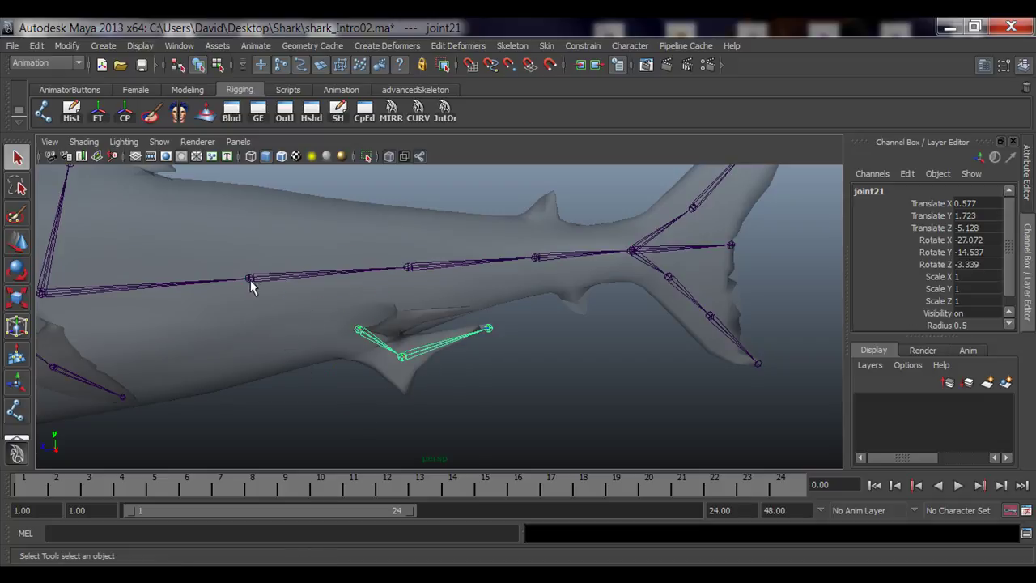
pyautogui.keyDown('shift'); pyautogui.click(250, 279); pyautogui.keyUp('shift')
pyautogui.press('p')
pyautogui.click(348, 391)
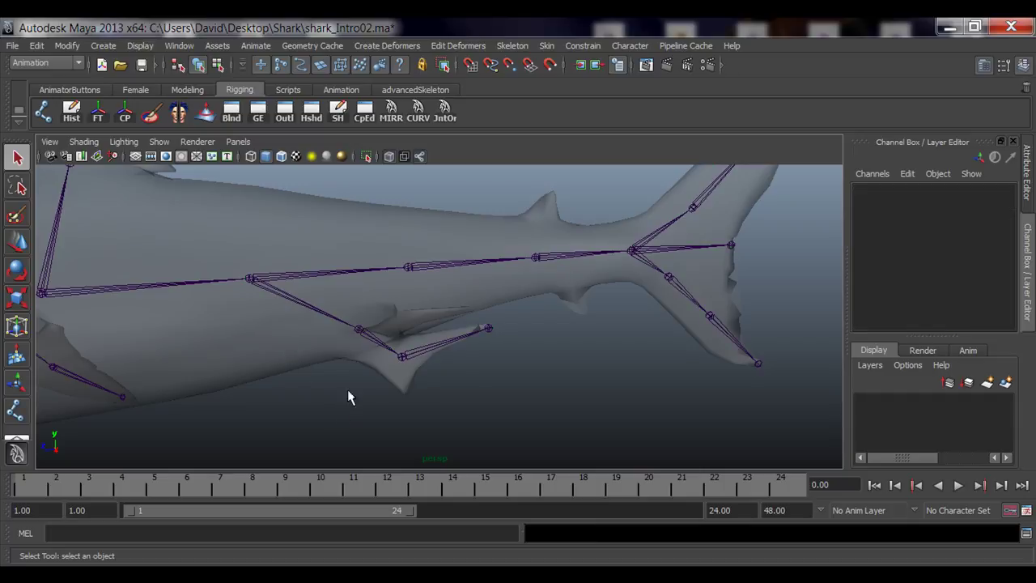
# - Test-rotate the pelvic fin chain's new parent joint and the next spine joint toward the tail, undoing each rotation
pyautogui.keyDown('alt'); pyautogui.moveTo(348, 391); pyautogui.dragTo(319, 324); pyautogui.keyUp('alt')
pyautogui.click(276, 309)
pyautogui.press('e')
pyautogui.hotkey('ctrl', 'z')
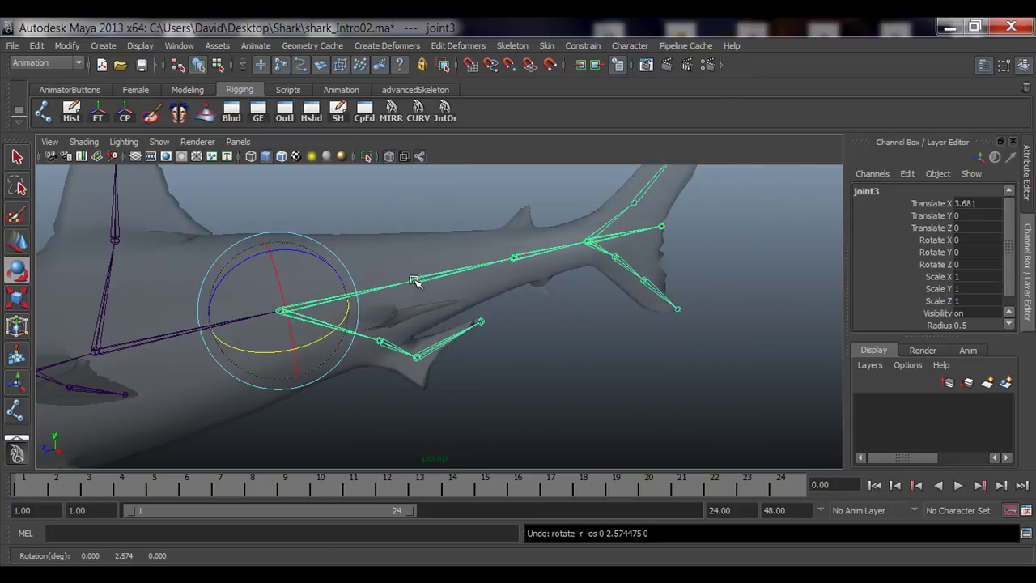
pyautogui.click(414, 281)
pyautogui.keyDown('alt'); pyautogui.moveTo(455, 369); pyautogui.dragTo(354, 342); pyautogui.keyUp('alt')
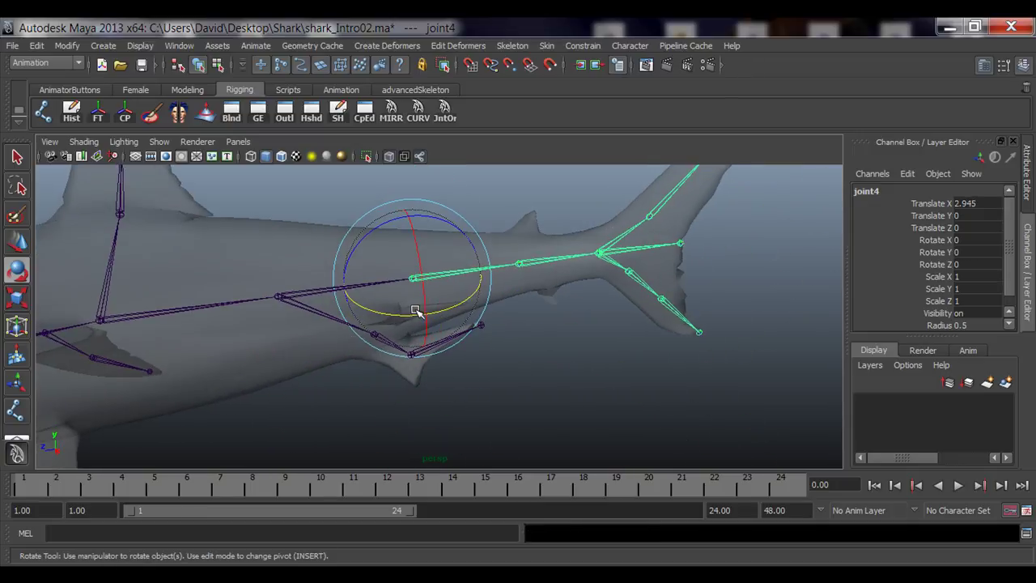
pyautogui.moveTo(415, 311); pyautogui.dragTo(411, 332)
pyautogui.hotkey('ctrl', 'z')
# - Select the pelvic fin chain's base joint and set the joint orient tool to up axis Y and world up direction Y
pyautogui.keyDown('alt'); pyautogui.moveTo(490, 380); pyautogui.dragTo(464, 387); pyautogui.keyUp('alt')
pyautogui.click(491, 393)
pyautogui.click(373, 350)
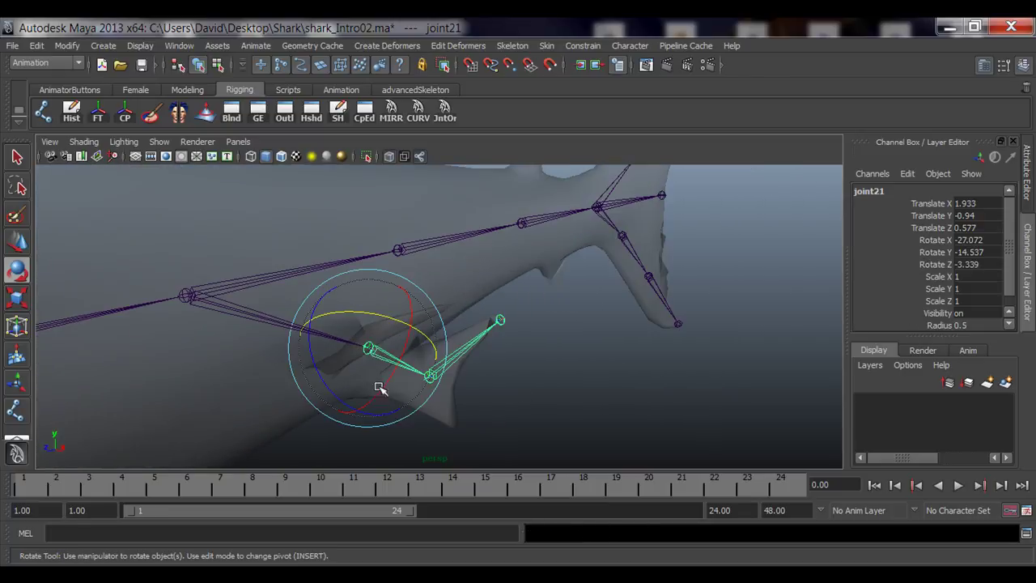
pyautogui.keyDown('alt'); pyautogui.moveTo(381, 386); pyautogui.dragTo(455, 381); pyautogui.keyUp('alt')
pyautogui.press('q')
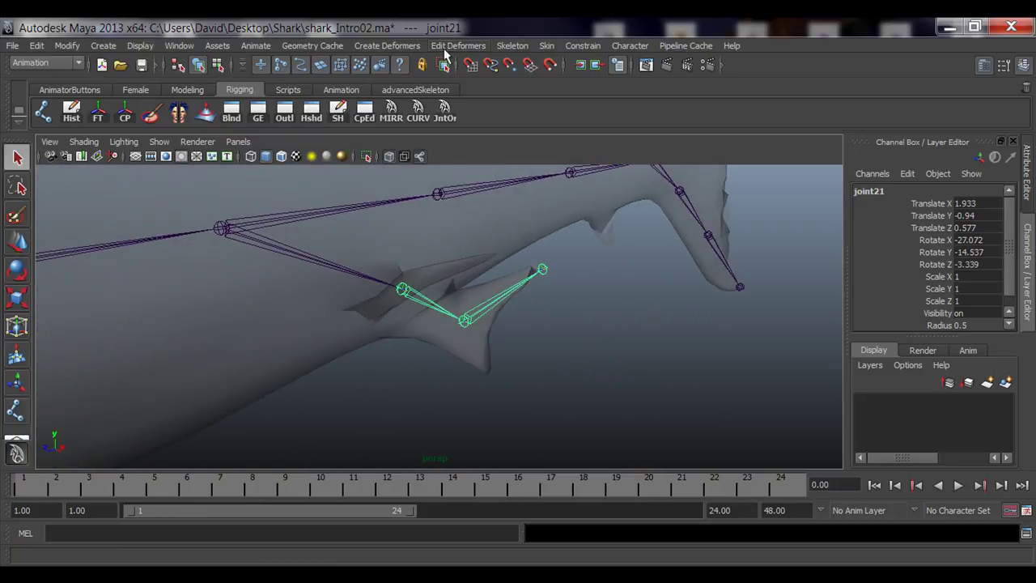
pyautogui.click(444, 111)
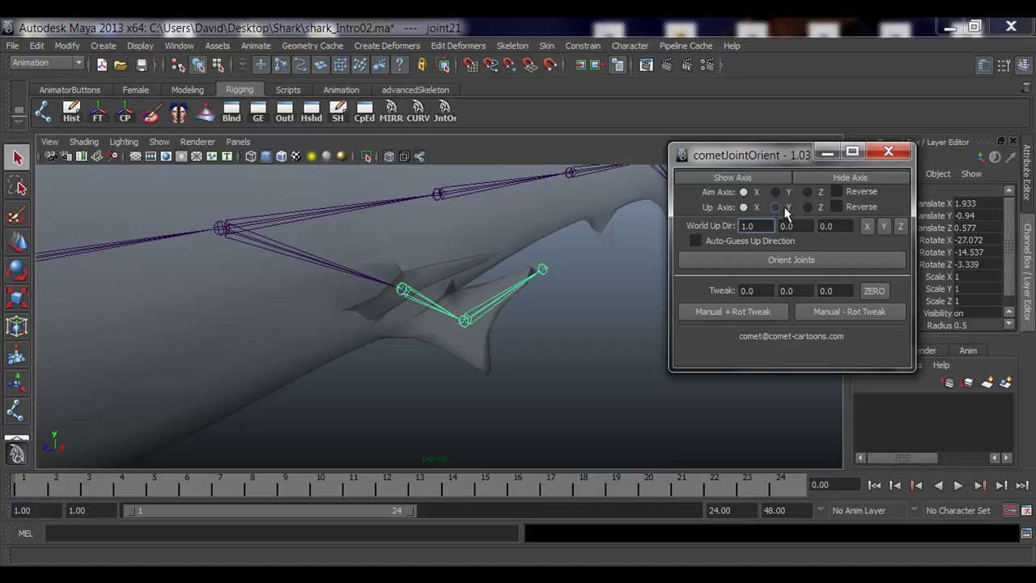
pyautogui.click(776, 207)
pyautogui.click(885, 226)
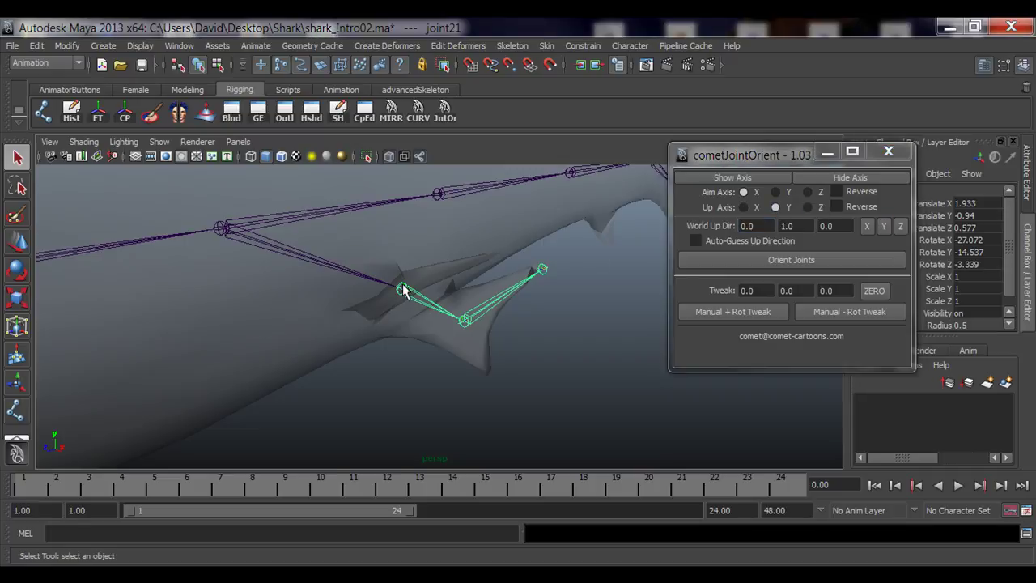
# - Select the whole pelvic fin hierarchy, show its local axes and orient the joints
pyautogui.moveTo(402, 288); pyautogui.dragTo(420, 384, button='right')
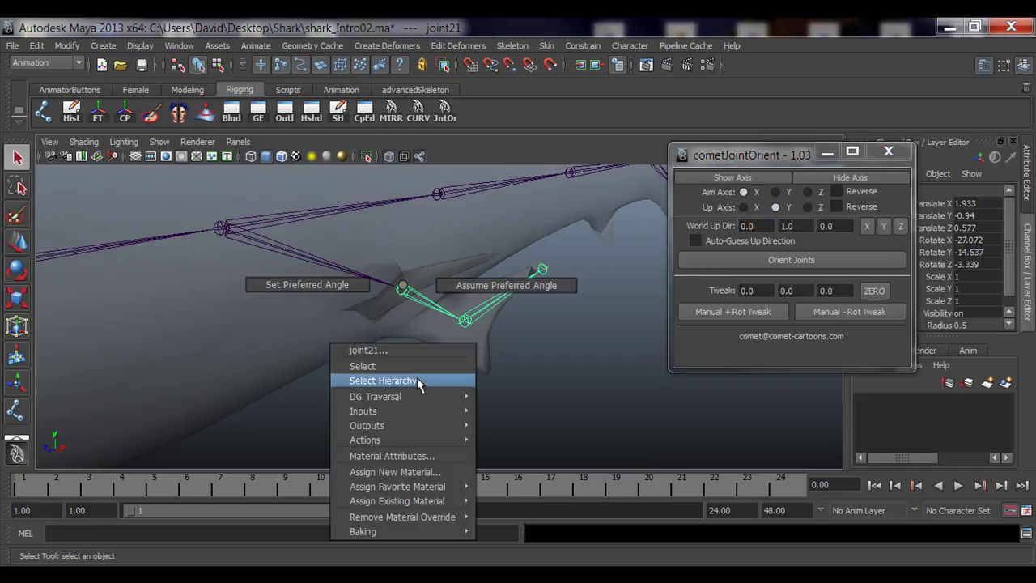
pyautogui.click(732, 177)
pyautogui.moveTo(469, 356)
pyautogui.keyDown('alt'); pyautogui.mouseDown()
pyautogui.moveTo(440, 349)
pyautogui.moveTo(461, 352)
pyautogui.mouseUp(); pyautogui.keyUp('alt')
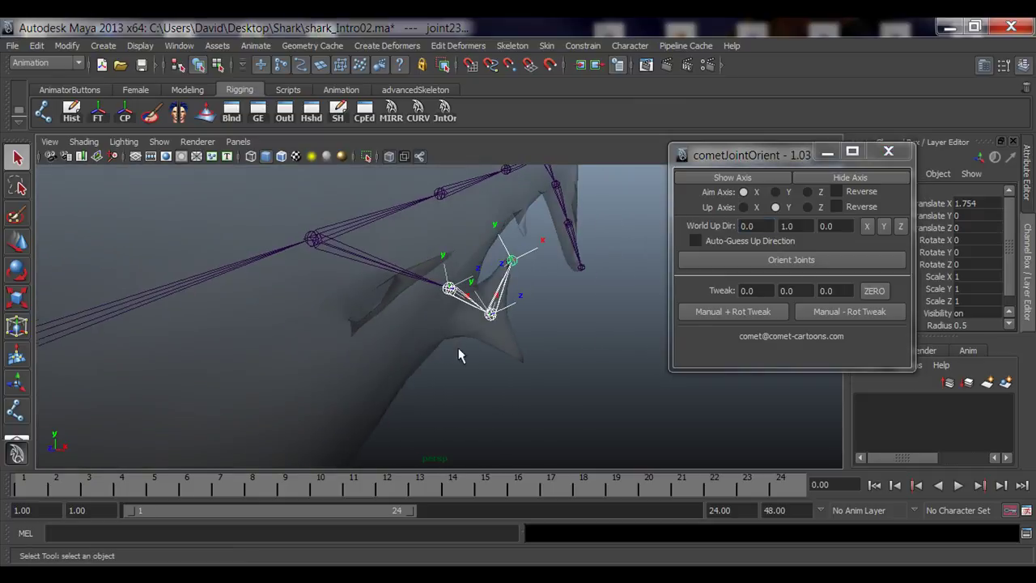
pyautogui.click(789, 261)
# - Check the base joint's rotation axes on the pelvic fin chain and undo the joint orientation
pyautogui.keyDown('alt'); pyautogui.moveTo(558, 356); pyautogui.dragTo(484, 387); pyautogui.keyUp('alt')
pyautogui.press('e')
pyautogui.click(427, 316)
pyautogui.moveTo(421, 397)
pyautogui.keyDown('alt'); pyautogui.mouseDown()
pyautogui.moveTo(469, 400)
pyautogui.moveTo(432, 399)
pyautogui.mouseUp(); pyautogui.keyUp('alt')
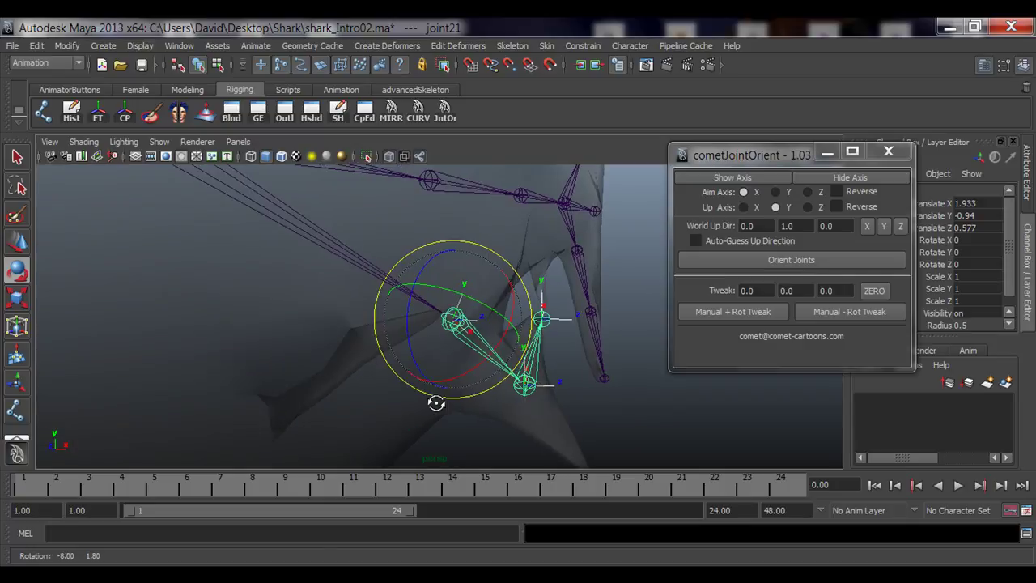
pyautogui.hotkey('ctrl', 'z')
pyautogui.hotkey('ctrl', 'z')
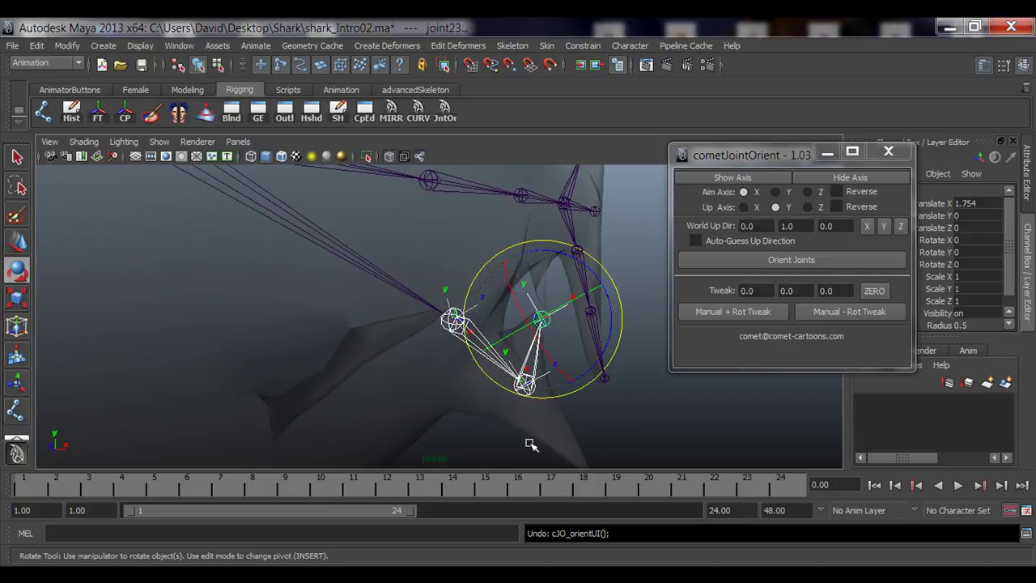
# - Examine the local axes of the pelvic fin's end and middle joints from several angles
pyautogui.keyDown('alt'); pyautogui.moveTo(530, 444); pyautogui.dragTo(539, 434); pyautogui.keyUp('alt')
pyautogui.click(614, 412)
pyautogui.keyDown('alt'); pyautogui.moveTo(590, 411); pyautogui.dragTo(542, 400); pyautogui.keyUp('alt')
pyautogui.press('q')
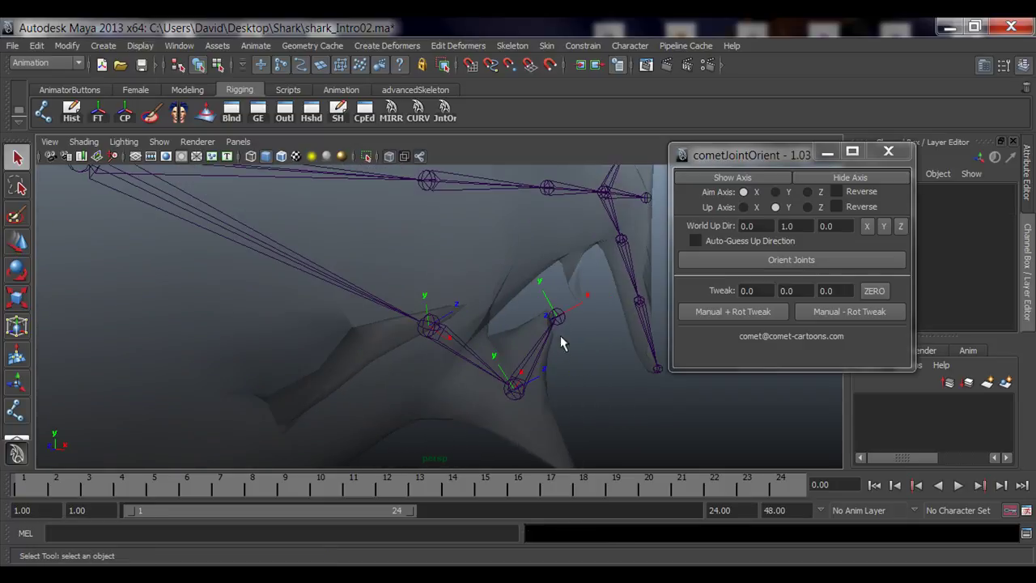
pyautogui.click(556, 317)
pyautogui.keyDown('alt'); pyautogui.moveTo(559, 317); pyautogui.dragTo(418, 391); pyautogui.keyUp('alt')
pyautogui.click(704, 260)
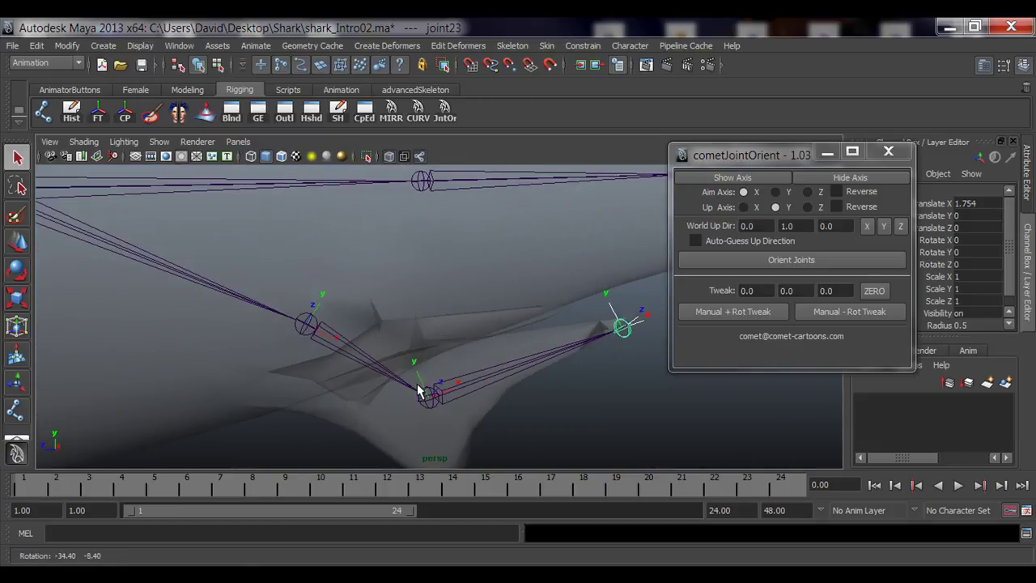
pyautogui.keyDown('alt'); pyautogui.moveTo(480, 397); pyautogui.dragTo(569, 413); pyautogui.keyUp('alt')
pyautogui.click(473, 395)
pyautogui.press('e')
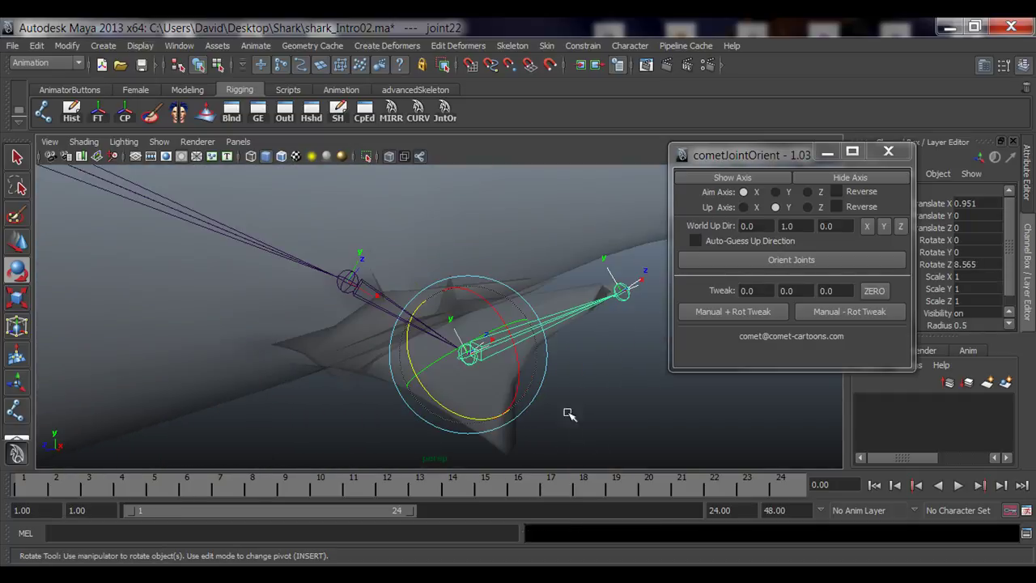
# - Hide the local axes of the whole pelvic fin chain and close the joint orient tool
pyautogui.press('q')
pyautogui.click(354, 281)
pyautogui.moveTo(356, 283); pyautogui.dragTo(349, 375, button='right')
pyautogui.click(842, 178)
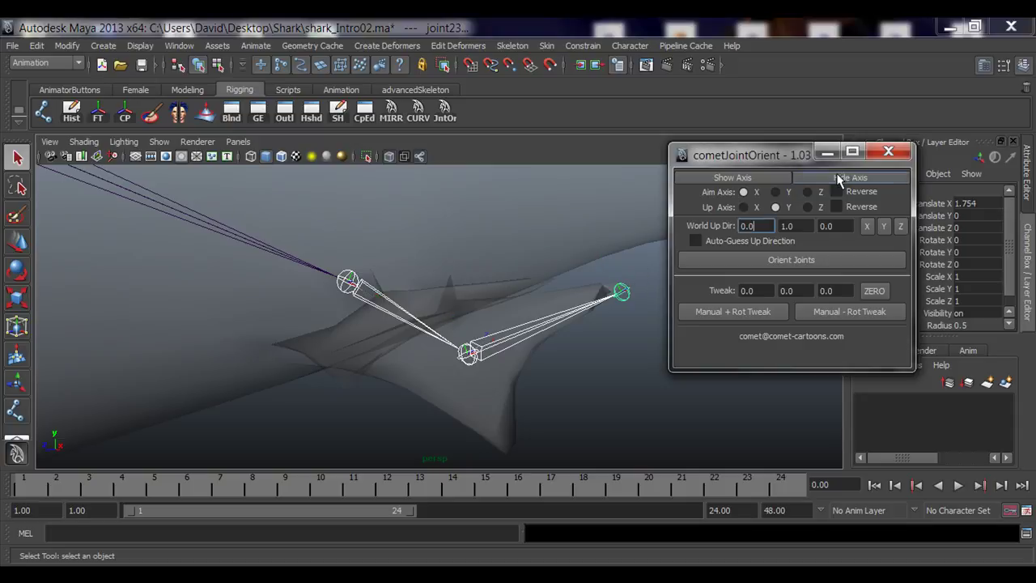
pyautogui.click(889, 155)
# - Select the pelvic fin chain's base joint, open the Mirror Joint options and clear both replacement name entries
pyautogui.click(395, 281)
pyautogui.click(344, 281)
pyautogui.scroll(-4, 389, 328)
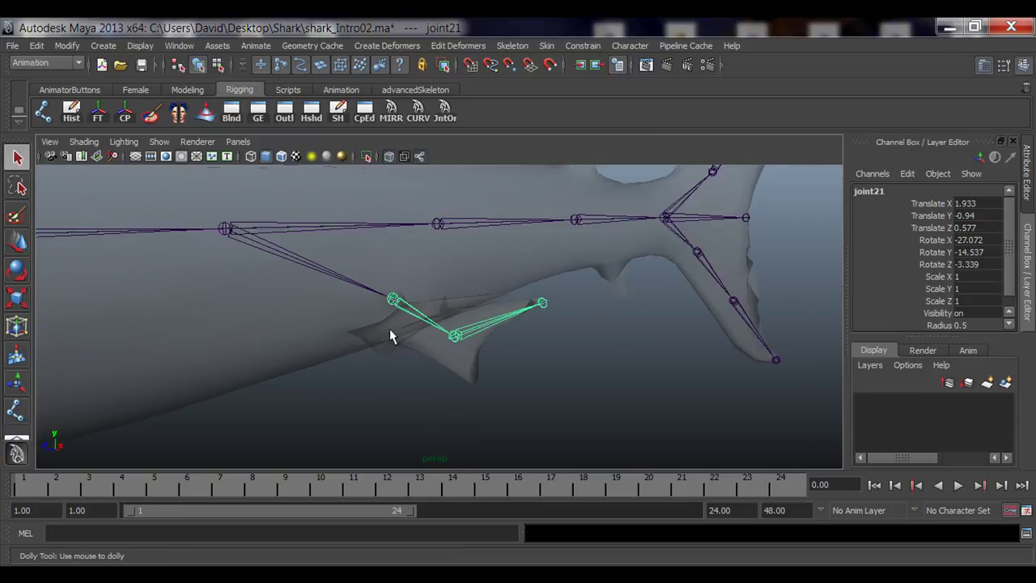
pyautogui.keyDown('alt'); pyautogui.moveTo(389, 329); pyautogui.dragTo(356, 356); pyautogui.keyUp('alt')
pyautogui.scroll(-5, 303, 343)
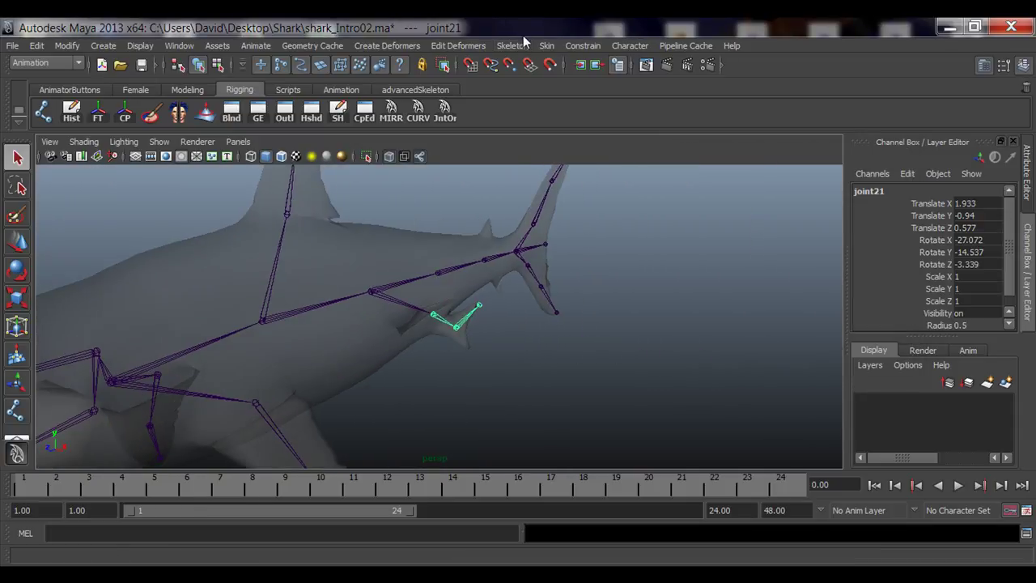
pyautogui.click(516, 47)
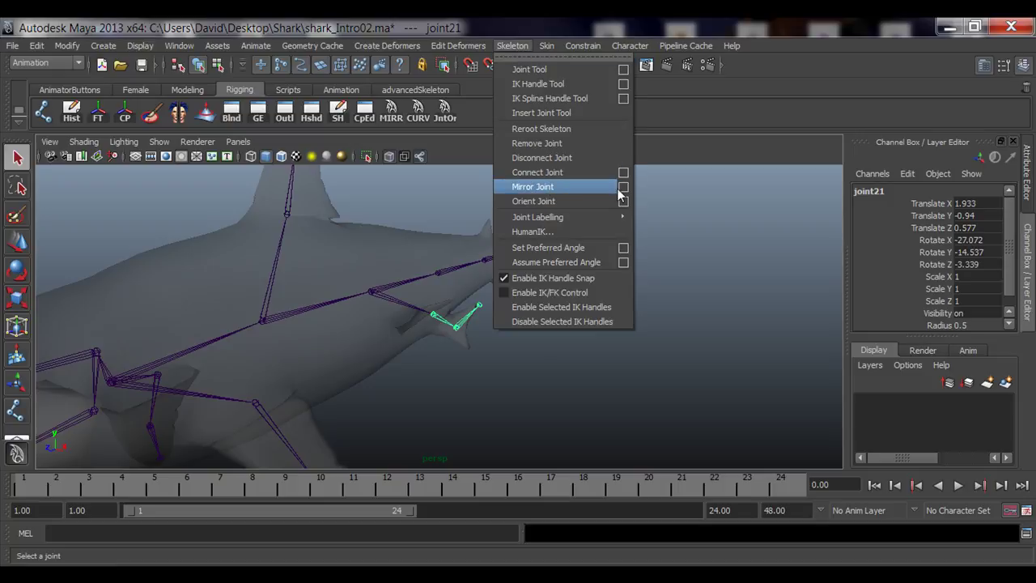
pyautogui.click(622, 187)
pyautogui.moveTo(603, 59); pyautogui.dragTo(754, 75)
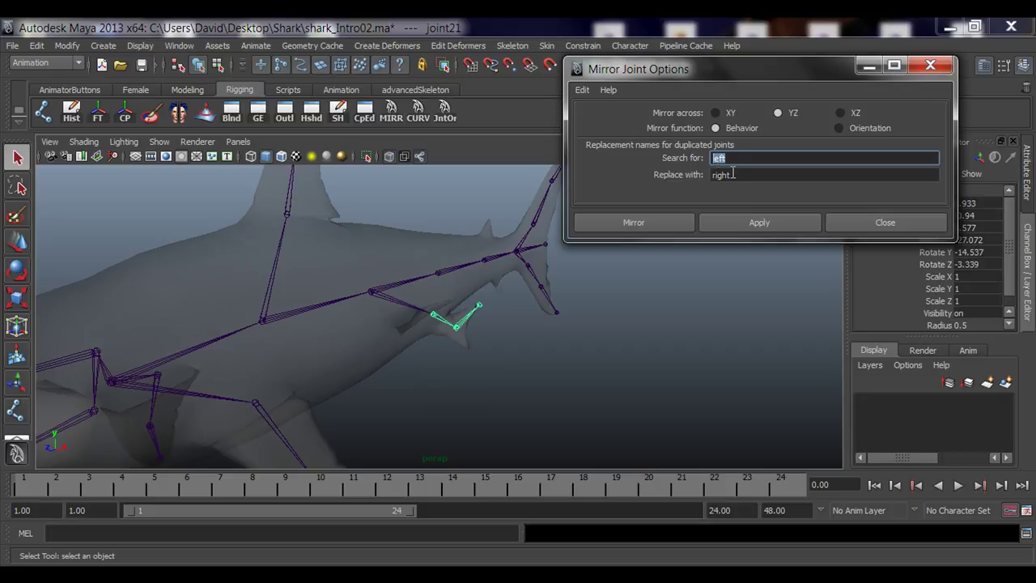
pyautogui.press('BackSpace')
pyautogui.moveTo(737, 173); pyautogui.dragTo(709, 174)
pyautogui.press('BackSpace')
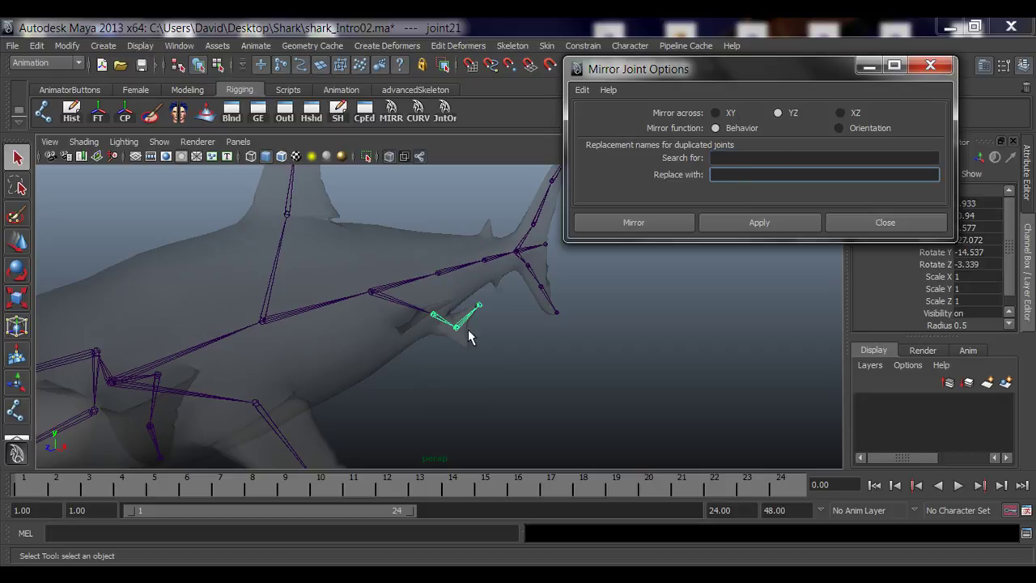
# - Mirror the pelvic fin chain across YZ with the Behavior function, clear the selection and close the mirror options
pyautogui.keyDown('alt'); pyautogui.moveTo(447, 271); pyautogui.dragTo(440, 281, button='middle'); pyautogui.keyUp('alt')
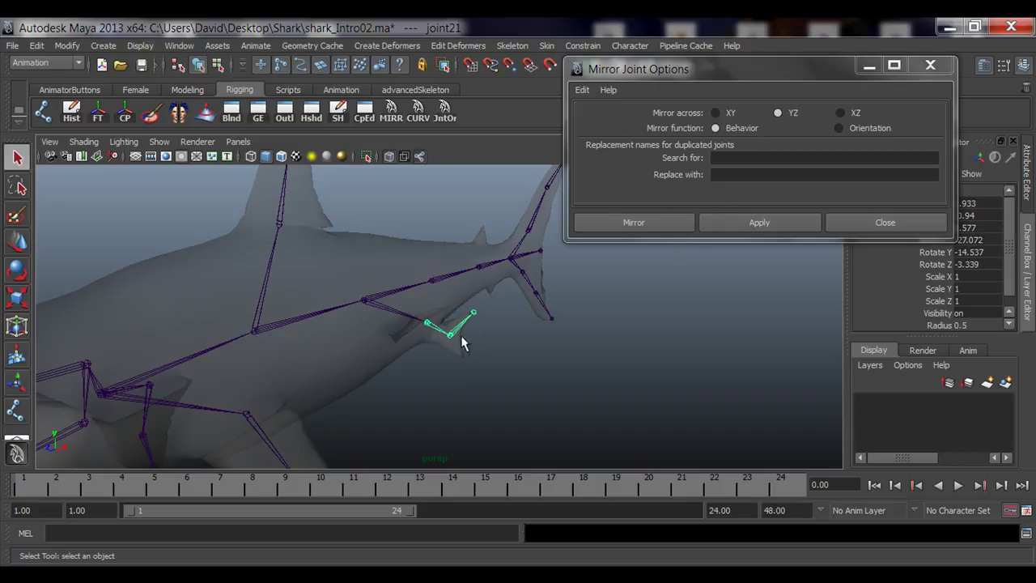
pyautogui.keyDown('alt'); pyautogui.moveTo(335, 301); pyautogui.dragTo(405, 352); pyautogui.keyUp('alt')
pyautogui.keyDown('alt'); pyautogui.moveTo(343, 305); pyautogui.dragTo(558, 291); pyautogui.keyUp('alt')
pyautogui.click(761, 223)
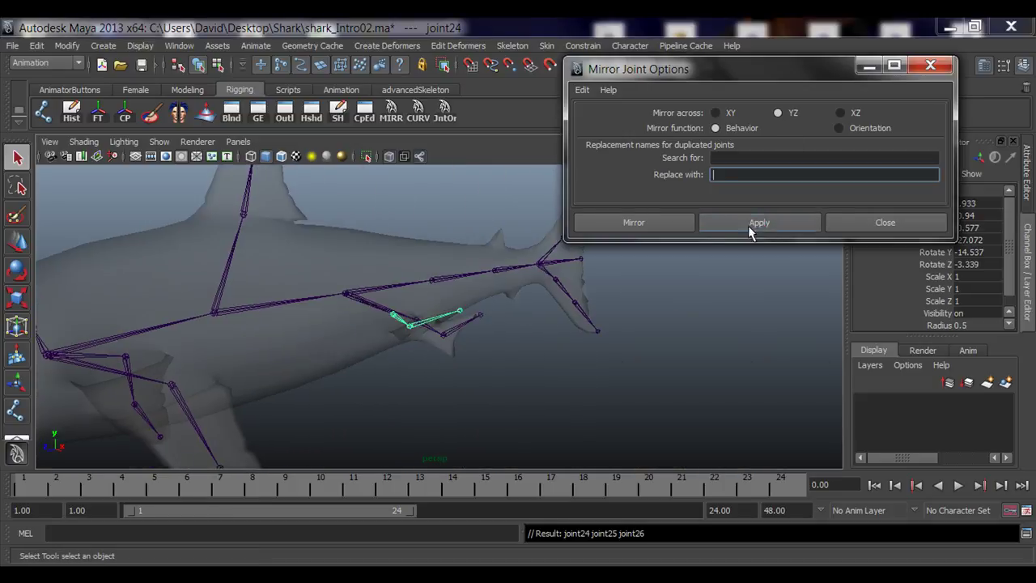
pyautogui.keyDown('alt'); pyautogui.moveTo(485, 300); pyautogui.dragTo(526, 354); pyautogui.keyUp('alt')
pyautogui.click(597, 364)
pyautogui.keyDown('alt'); pyautogui.moveTo(538, 308); pyautogui.dragTo(417, 382); pyautogui.keyUp('alt')
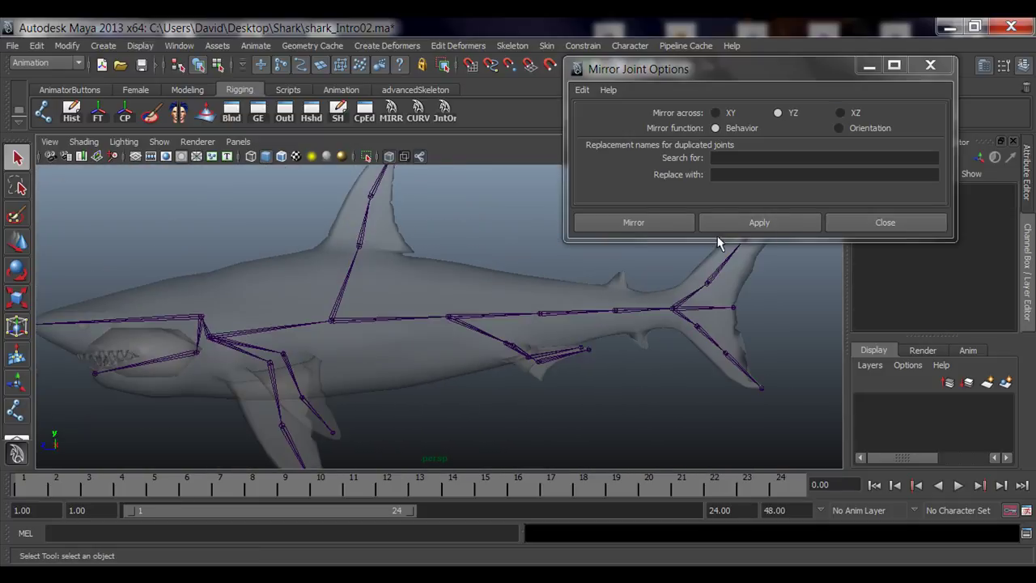
pyautogui.click(874, 223)
# - Display the shark with its textures and turn off X-ray shading
pyautogui.moveTo(358, 308)
pyautogui.keyDown('alt'); pyautogui.mouseDown()
pyautogui.moveTo(428, 289)
pyautogui.moveTo(358, 284)
pyautogui.moveTo(472, 289)
pyautogui.moveTo(497, 335)
pyautogui.moveTo(393, 326)
pyautogui.mouseUp(); pyautogui.keyUp('alt')
pyautogui.press('6')
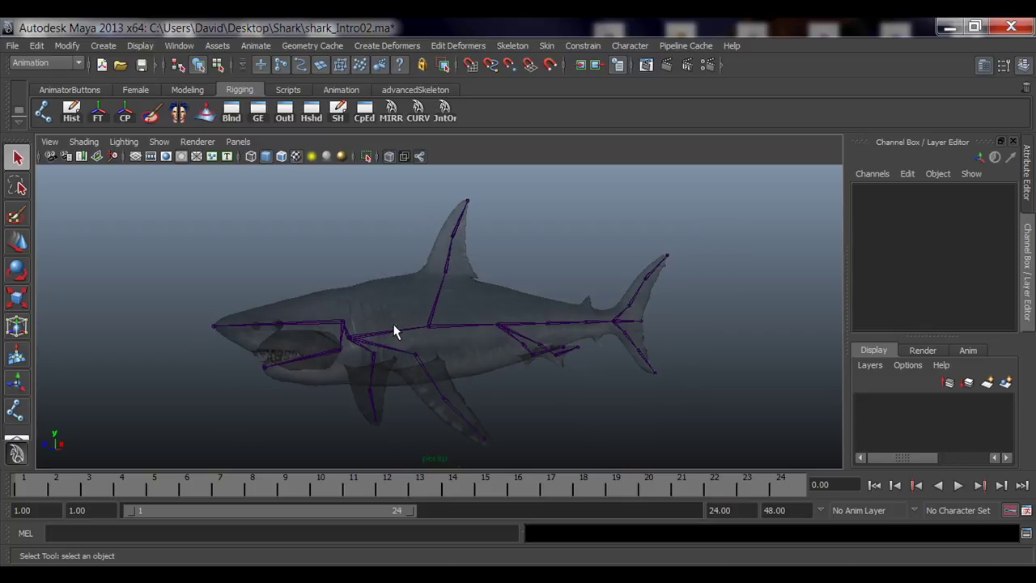
pyautogui.click(388, 157)
# - Examine the complete skeleton on the textured shark from the head to the tail and fins
pyautogui.keyDown('alt'); pyautogui.moveTo(289, 296); pyautogui.dragTo(259, 293); pyautogui.keyUp('alt')
pyautogui.keyDown('alt'); pyautogui.moveTo(259, 291); pyautogui.dragTo(441, 288, button='right'); pyautogui.keyUp('alt')
pyautogui.keyDown('alt'); pyautogui.moveTo(550, 299); pyautogui.dragTo(571, 307, button='middle'); pyautogui.keyUp('alt')
pyautogui.keyDown('alt'); pyautogui.moveTo(571, 308); pyautogui.dragTo(455, 306, button='right'); pyautogui.keyUp('alt')
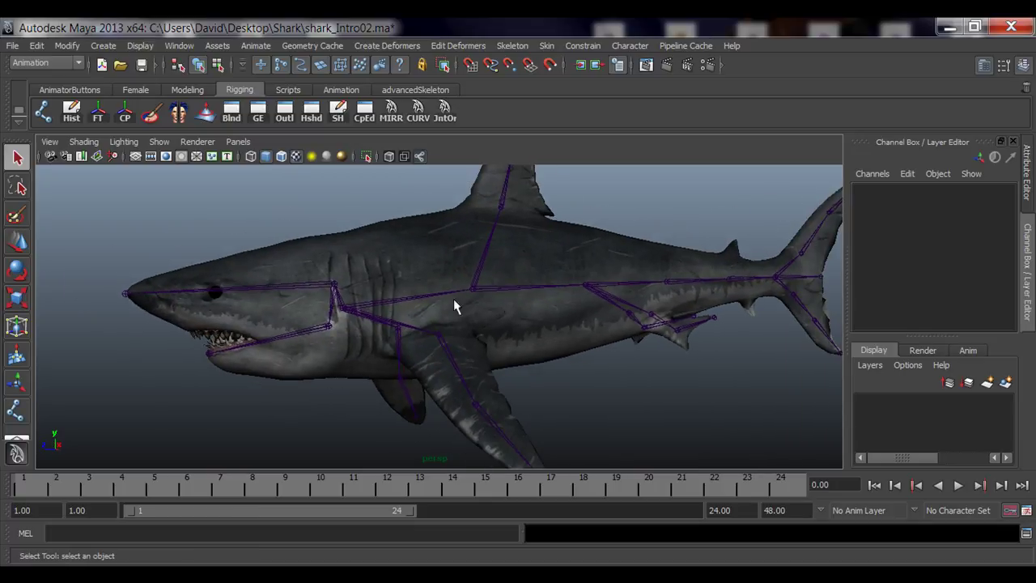
pyautogui.keyDown('alt'); pyautogui.moveTo(611, 349); pyautogui.dragTo(509, 369, button='right'); pyautogui.keyUp('alt')
pyautogui.keyDown('alt'); pyautogui.moveTo(571, 335); pyautogui.dragTo(556, 343, button='middle'); pyautogui.keyUp('alt')
pyautogui.keyDown('alt'); pyautogui.moveTo(356, 360); pyautogui.dragTo(360, 334); pyautogui.keyUp('alt')
pyautogui.keyDown('alt'); pyautogui.moveTo(482, 366); pyautogui.dragTo(407, 353); pyautogui.keyUp('alt')
pyautogui.keyDown('alt'); pyautogui.moveTo(406, 353); pyautogui.dragTo(437, 357, button='right'); pyautogui.keyUp('alt')
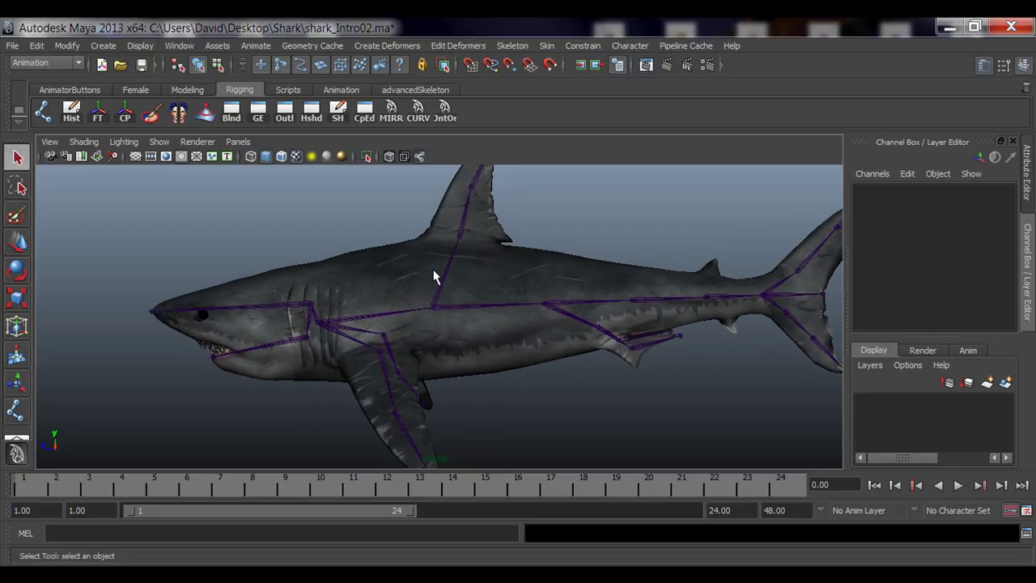
pyautogui.keyDown('alt'); pyautogui.moveTo(563, 316); pyautogui.dragTo(479, 340, button='right'); pyautogui.keyUp('alt')
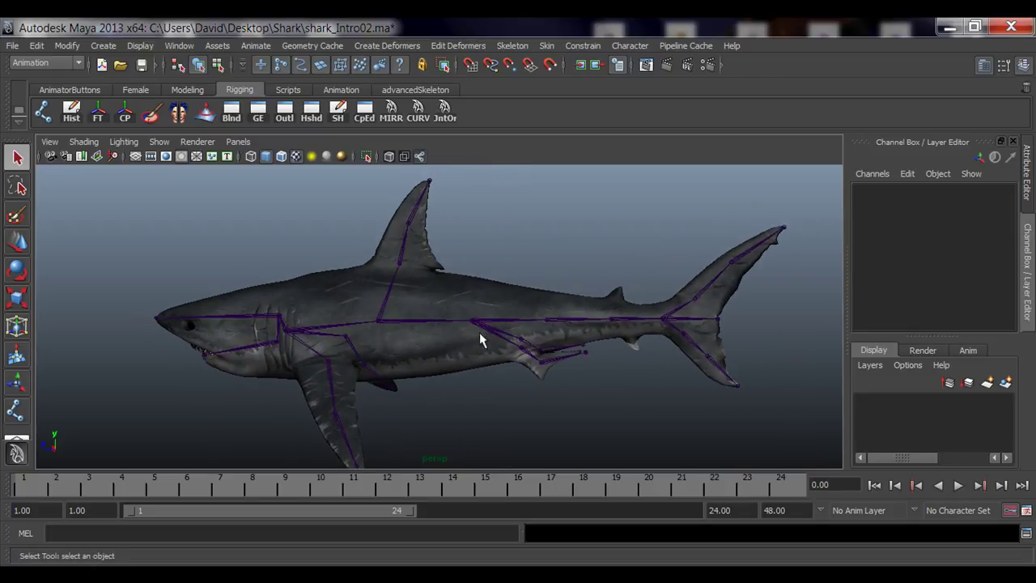
# - Inspect the finished skeleton inside the shark from a front three-quarter view and select the shark's body mesh
pyautogui.keyDown('alt'); pyautogui.moveTo(473, 379); pyautogui.dragTo(354, 365); pyautogui.keyUp('alt')
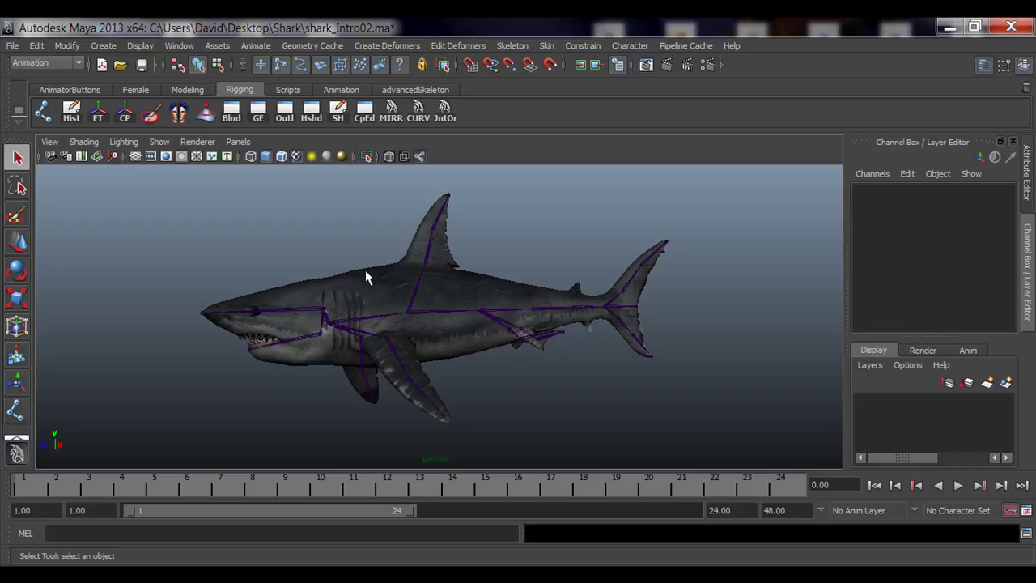
pyautogui.keyDown('alt'); pyautogui.moveTo(451, 365); pyautogui.dragTo(372, 351); pyautogui.keyUp('alt')
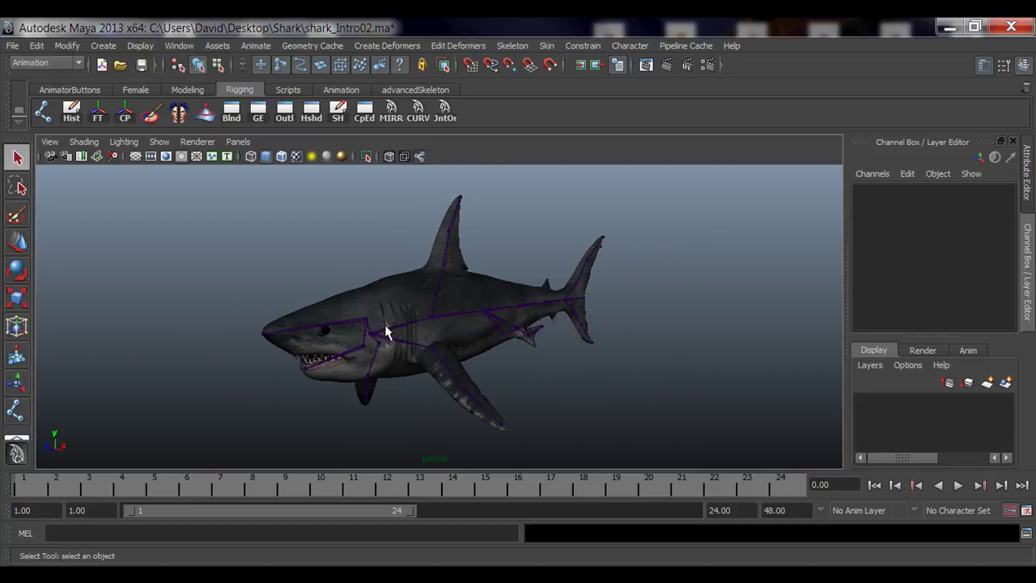
pyautogui.click(371, 333)
pyautogui.click(399, 301)
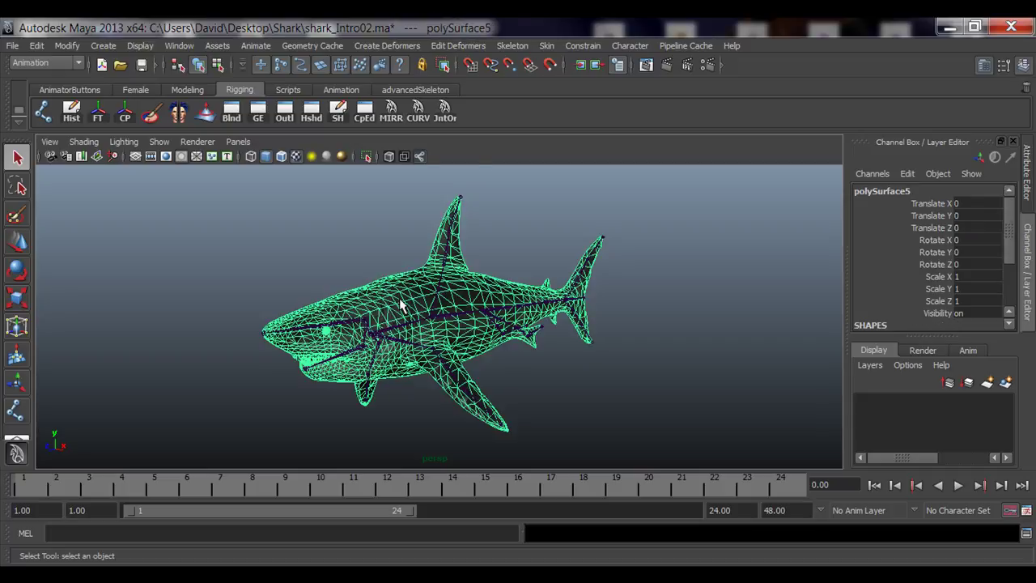
pyautogui.keyDown('alt'); pyautogui.moveTo(486, 374); pyautogui.dragTo(371, 291); pyautogui.keyUp('alt')
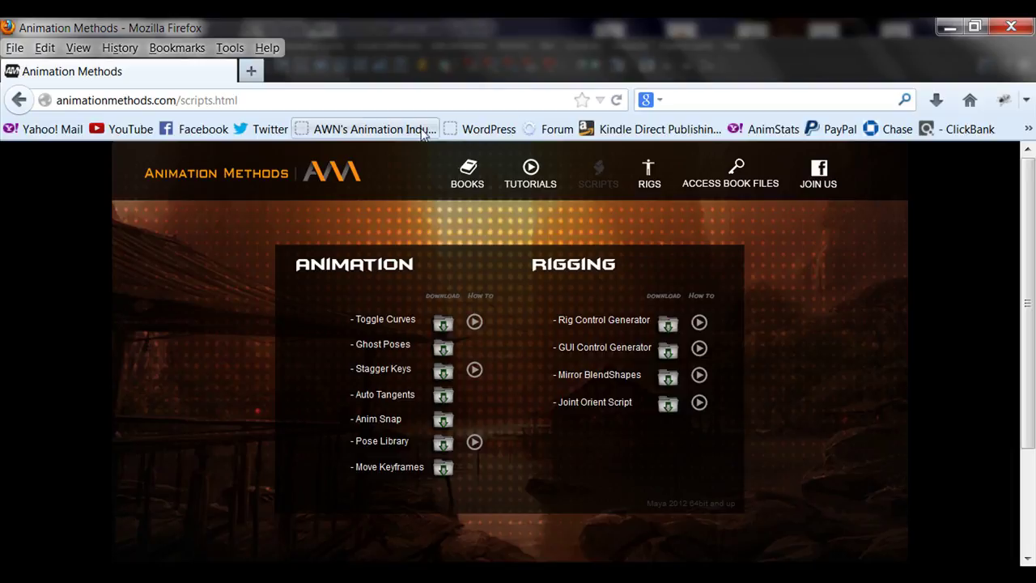
# - Switch to Firefox and read the animation and rigging book descriptions on the Animation Methods Books page
pyautogui.click(469, 182)
pyautogui.scroll(-5, 826, 303)
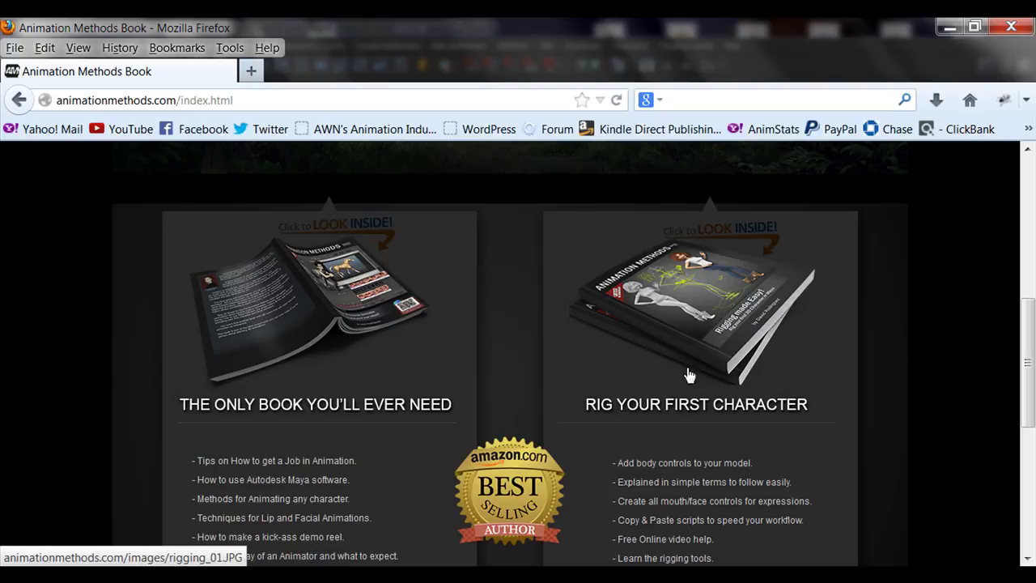
pyautogui.scroll(-2, 814, 380)
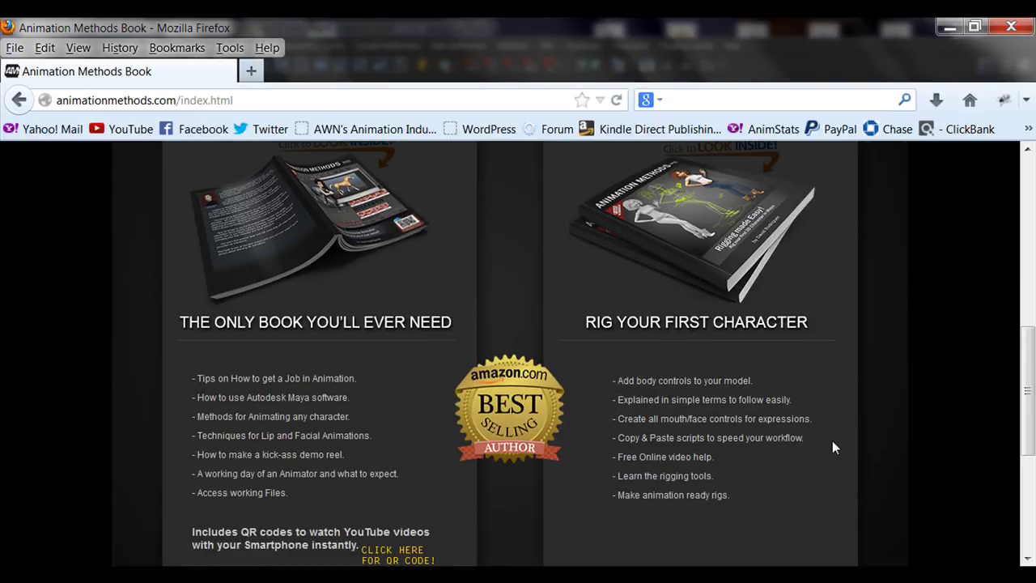
pyautogui.scroll(4, 832, 441)
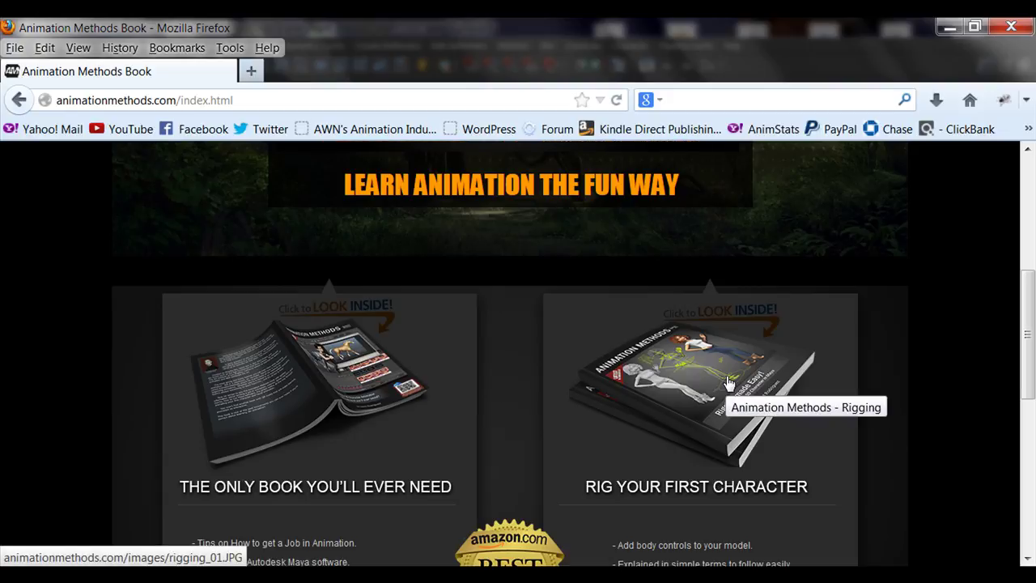
pyautogui.scroll(-2, 744, 372)
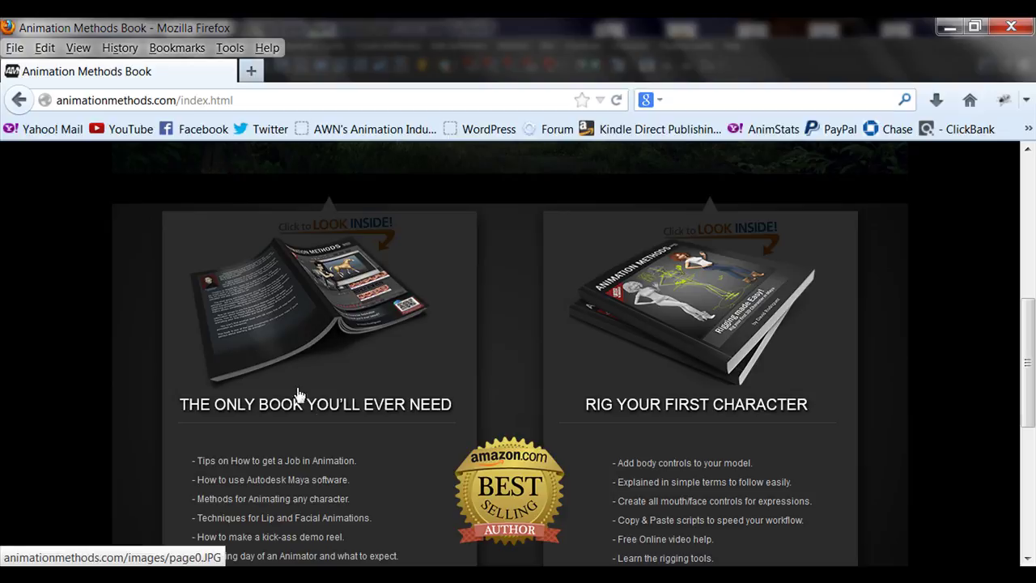
# - Browse the Animation Methods site's Scripts, Rigs and Tutorials pages, down to the tutorial lists by category
pyautogui.scroll(5, 396, 415)
pyautogui.click(598, 174)
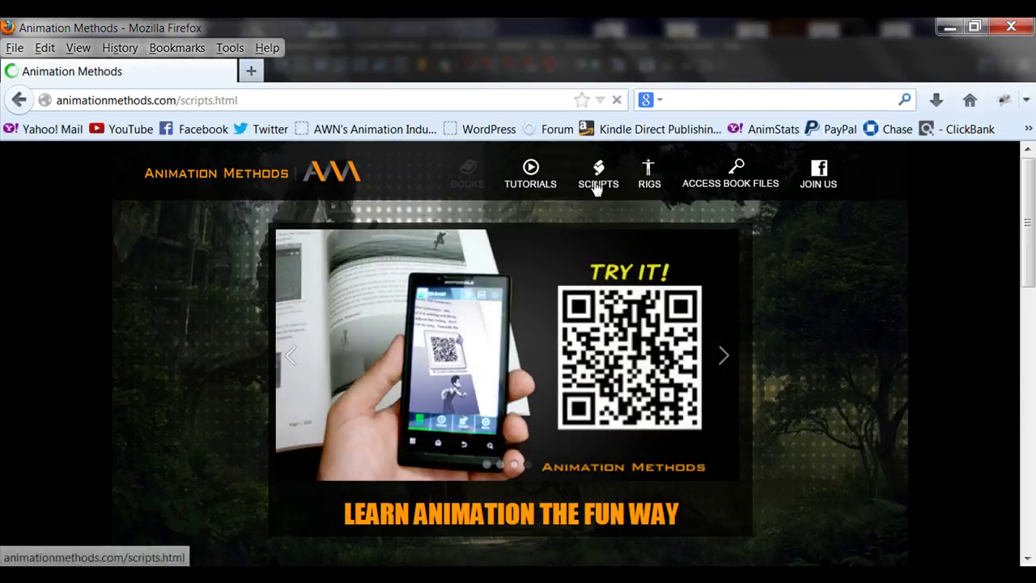
pyautogui.click(649, 174)
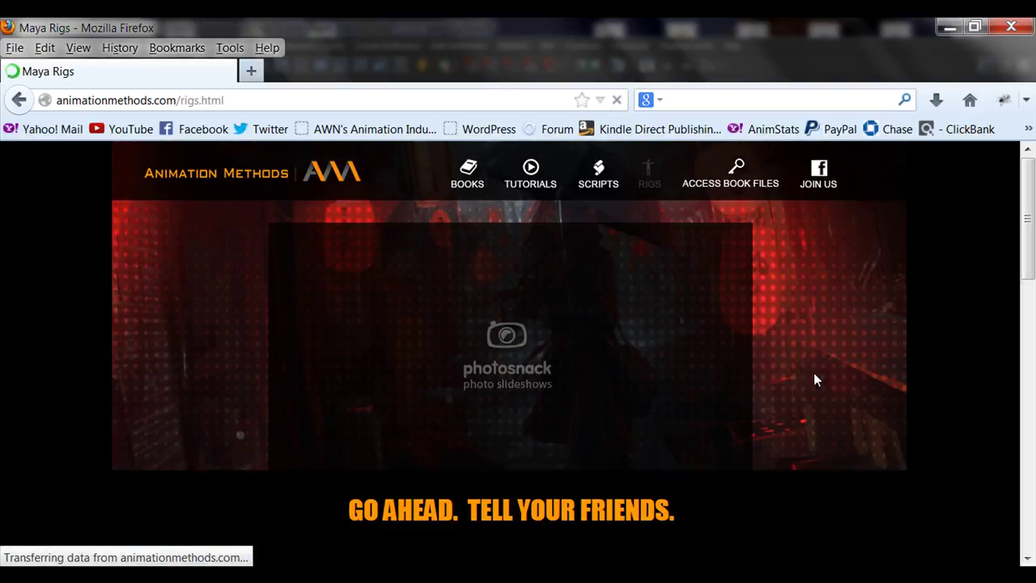
pyautogui.click(534, 180)
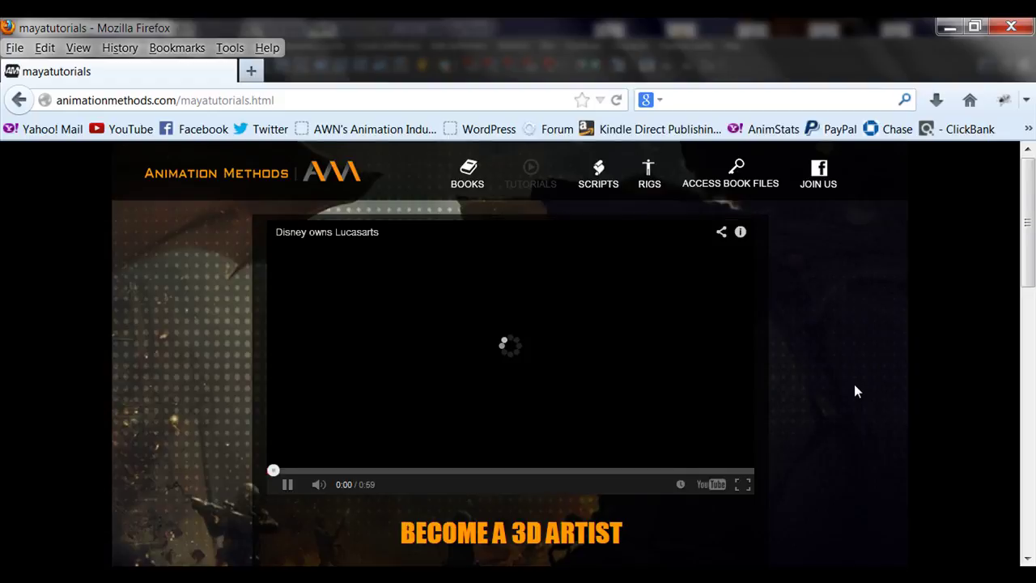
pyautogui.scroll(-5, 854, 383)
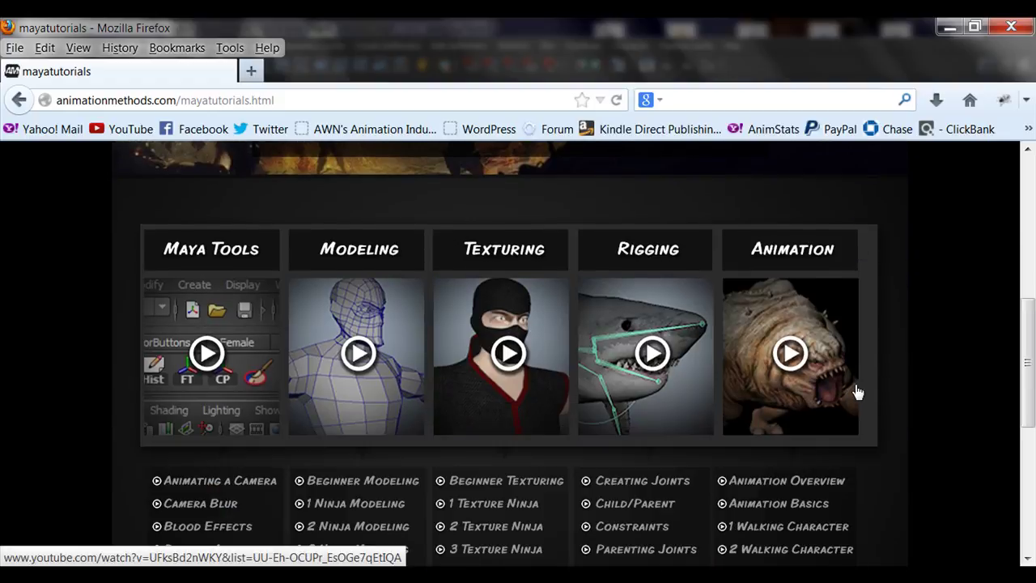
pyautogui.scroll(-2, 858, 393)
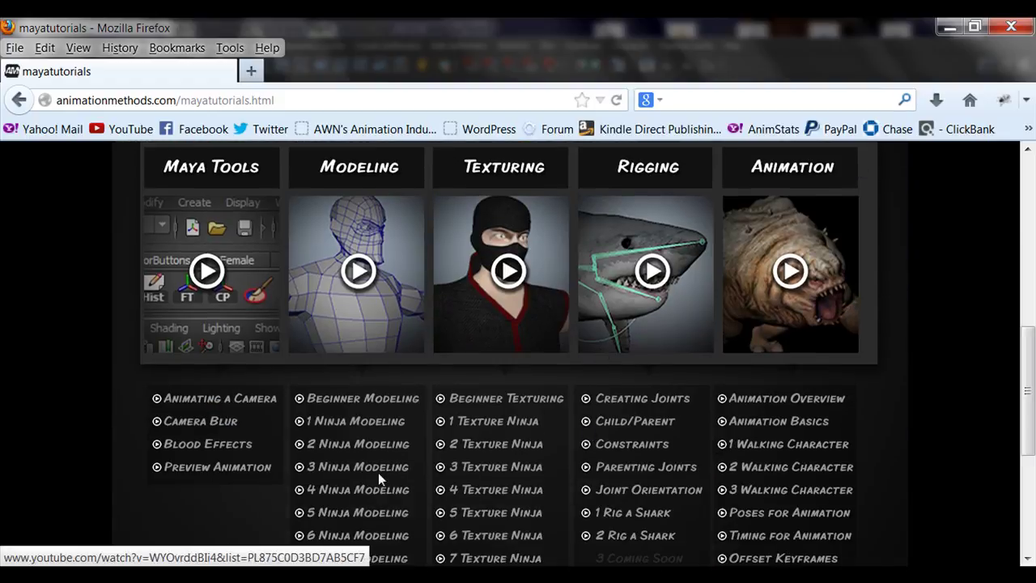